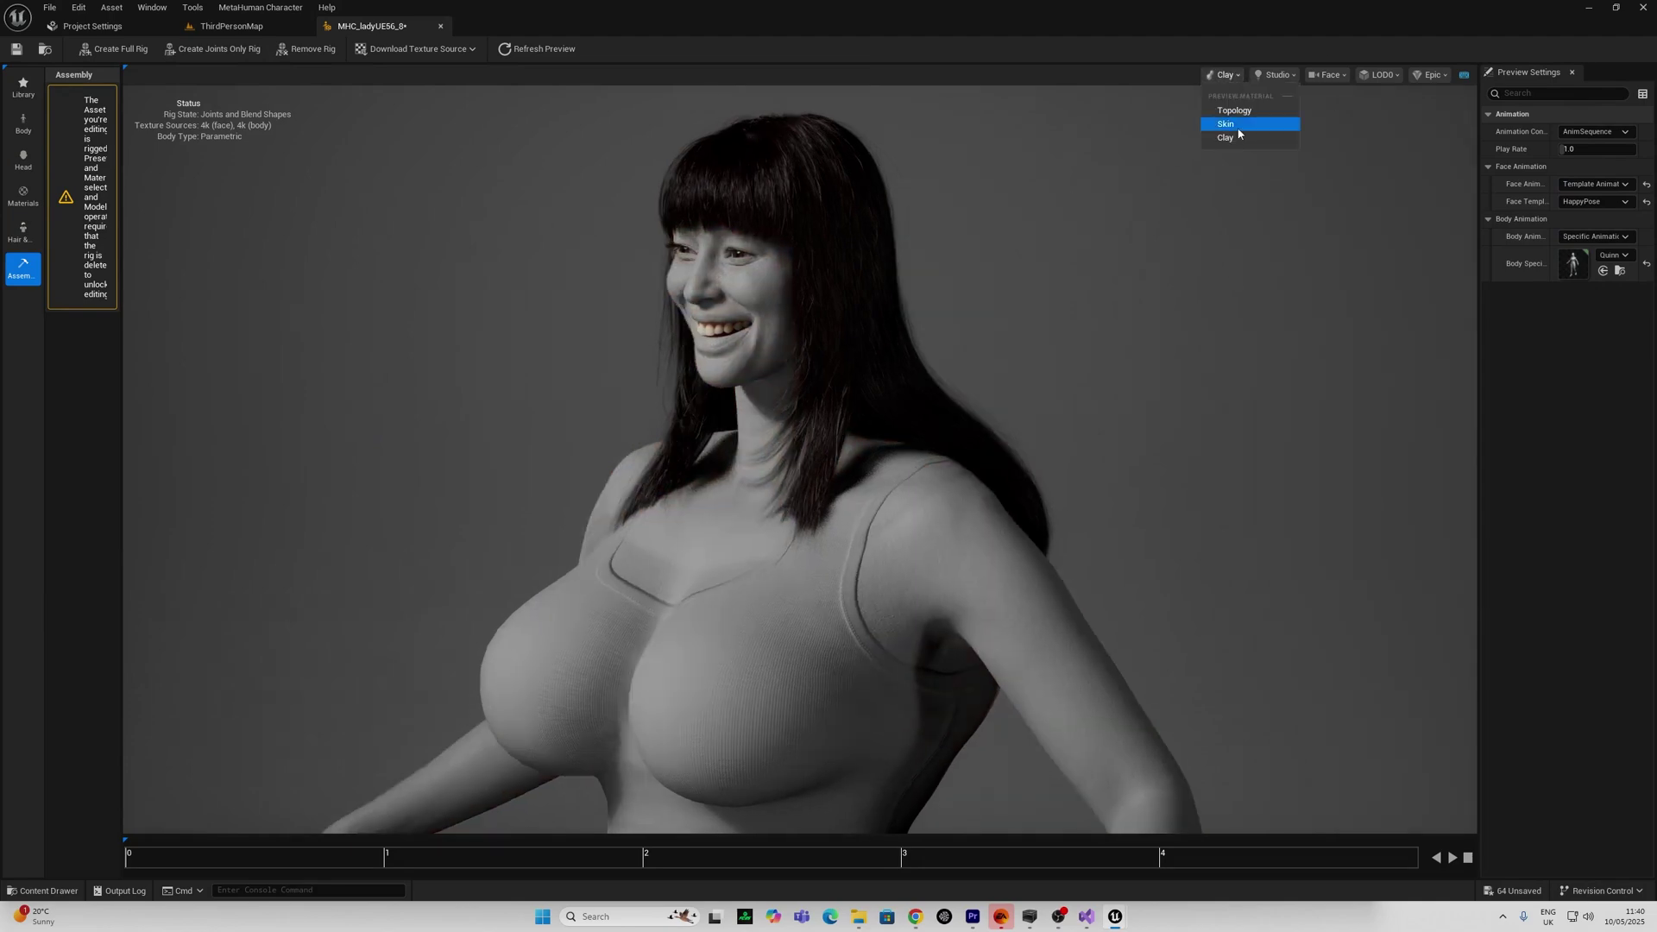
Set the preview material to Skin and the preview lighting to Fireside, and view the character from another angle
left_click(1239, 128)
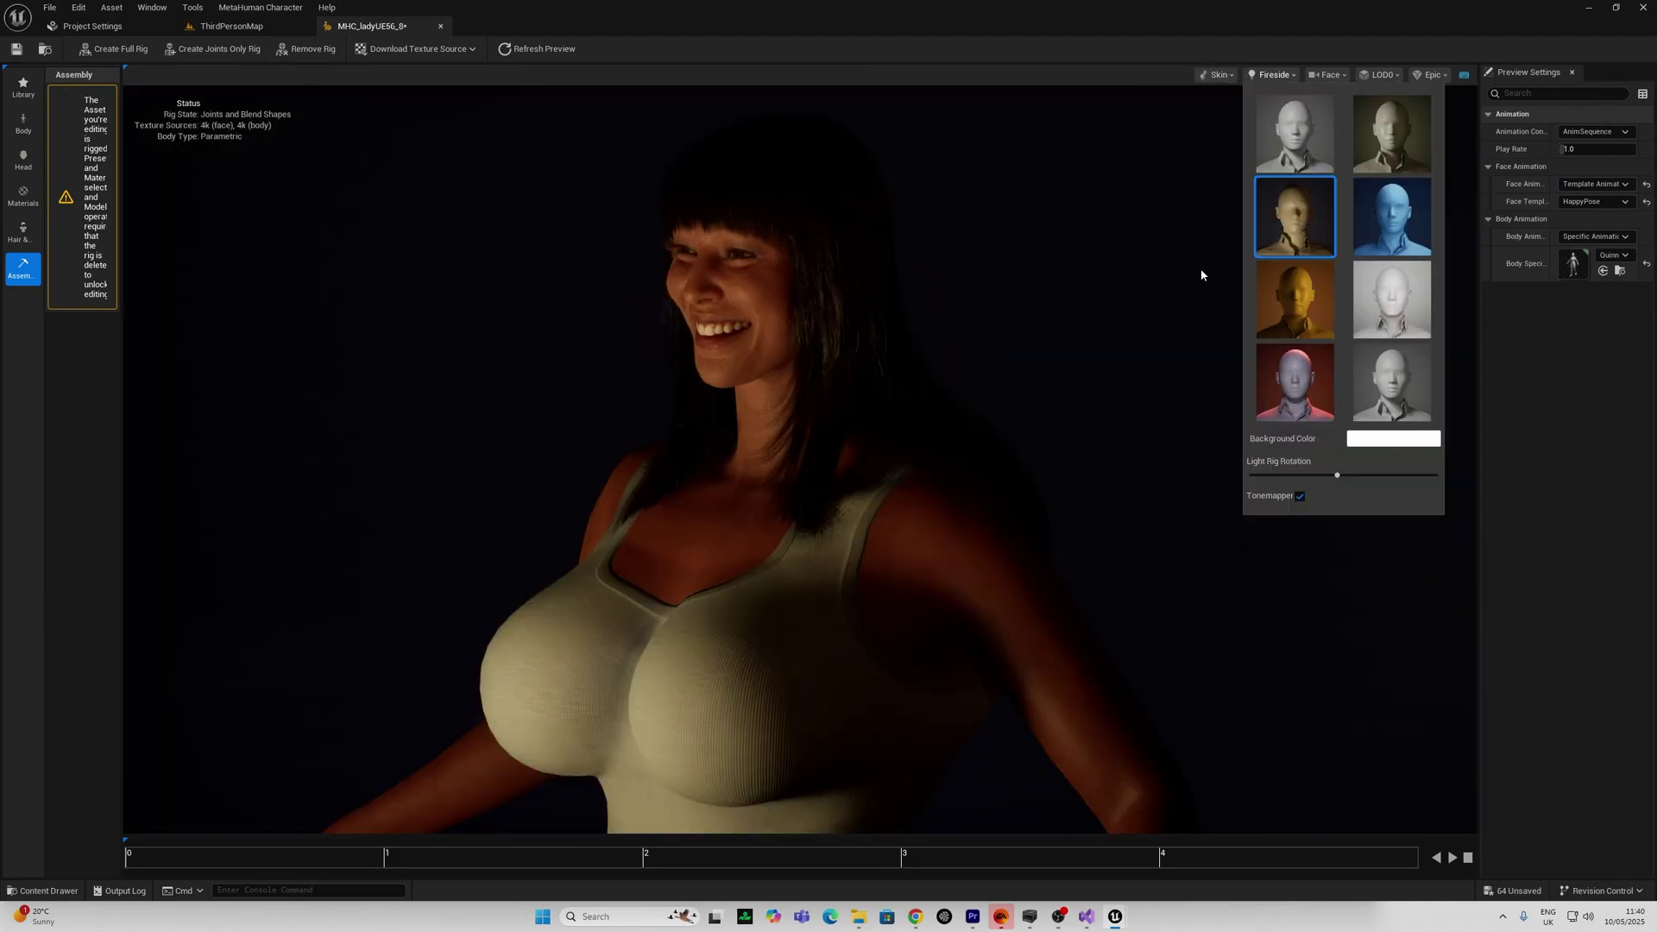
scroll(966, 430, "down", 5)
left_click_drag(966, 430, 863, 430)
left_click(1274, 75)
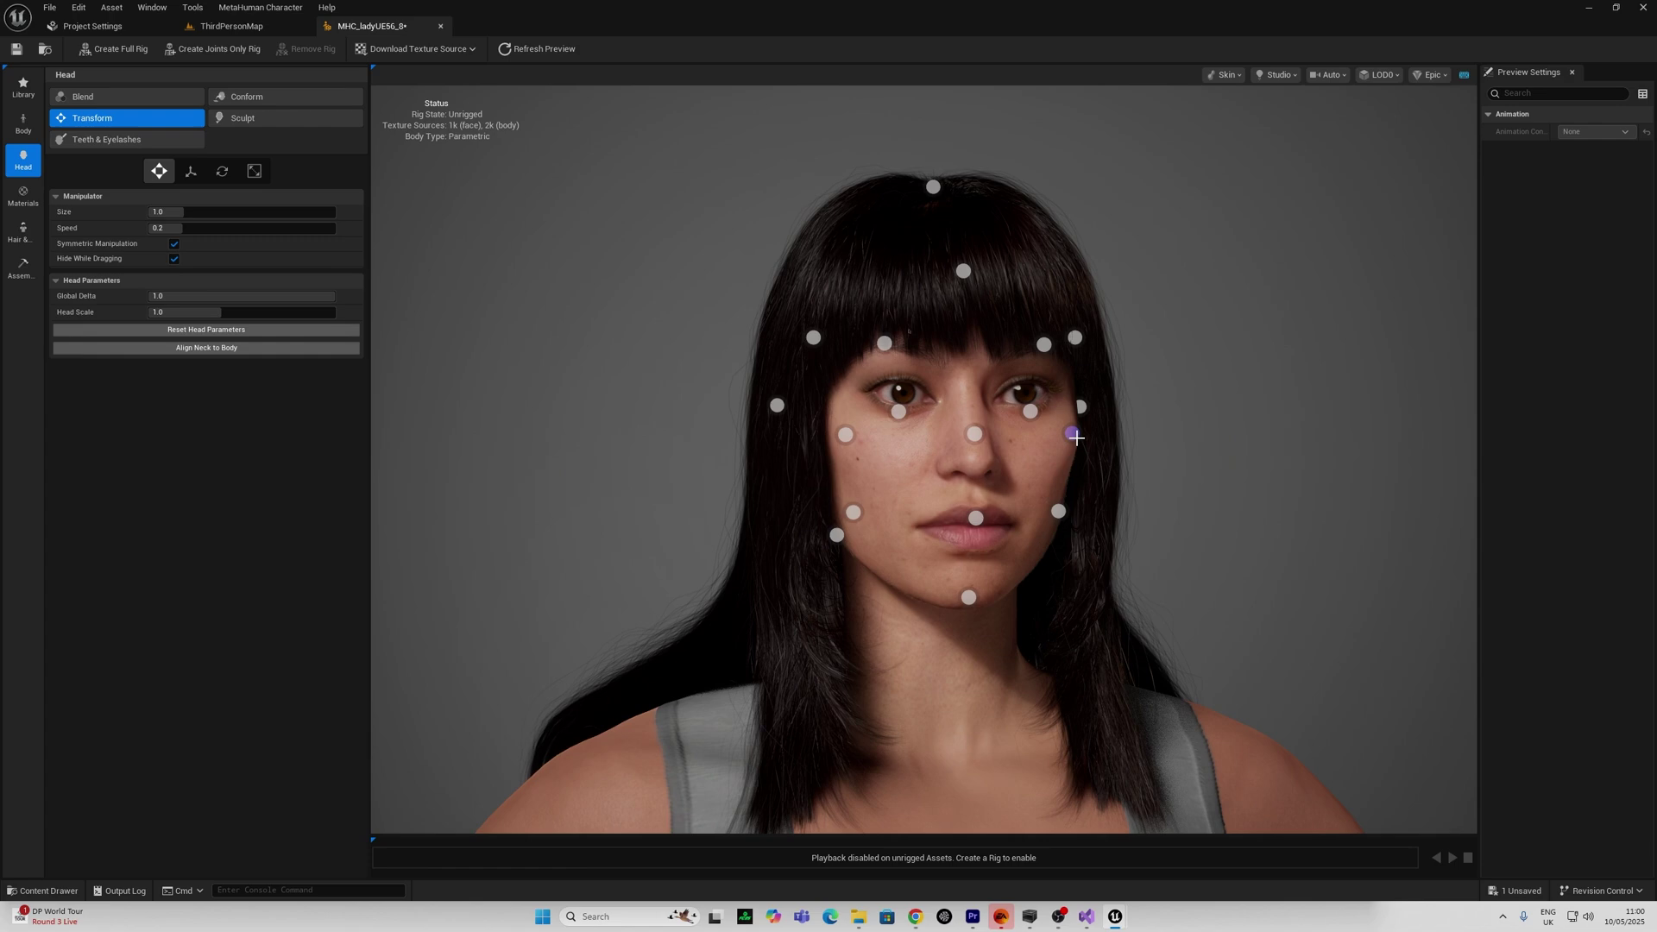
Move the cheek manipulator outward with symmetric manipulation to widen the character's face
left_click_drag(1081, 436, 1106, 435)
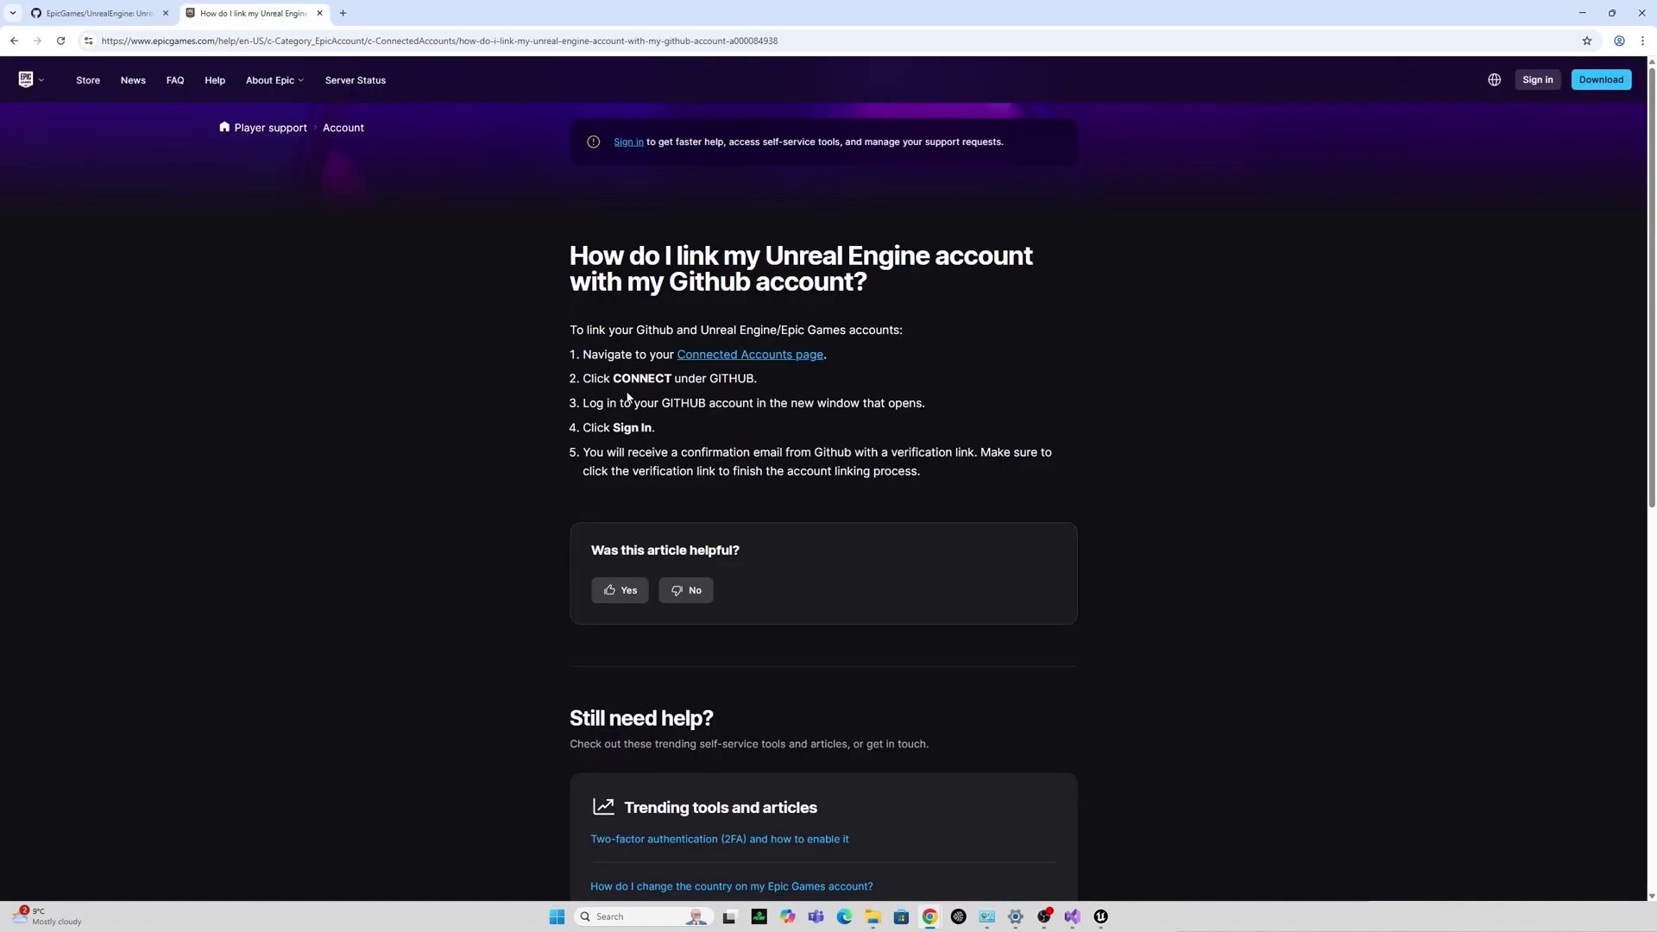
Switch to the EpicGames UnrealEngine browser page, and open Get Tools and Features in Visual Studio
key("ctrl+shift+Tab")
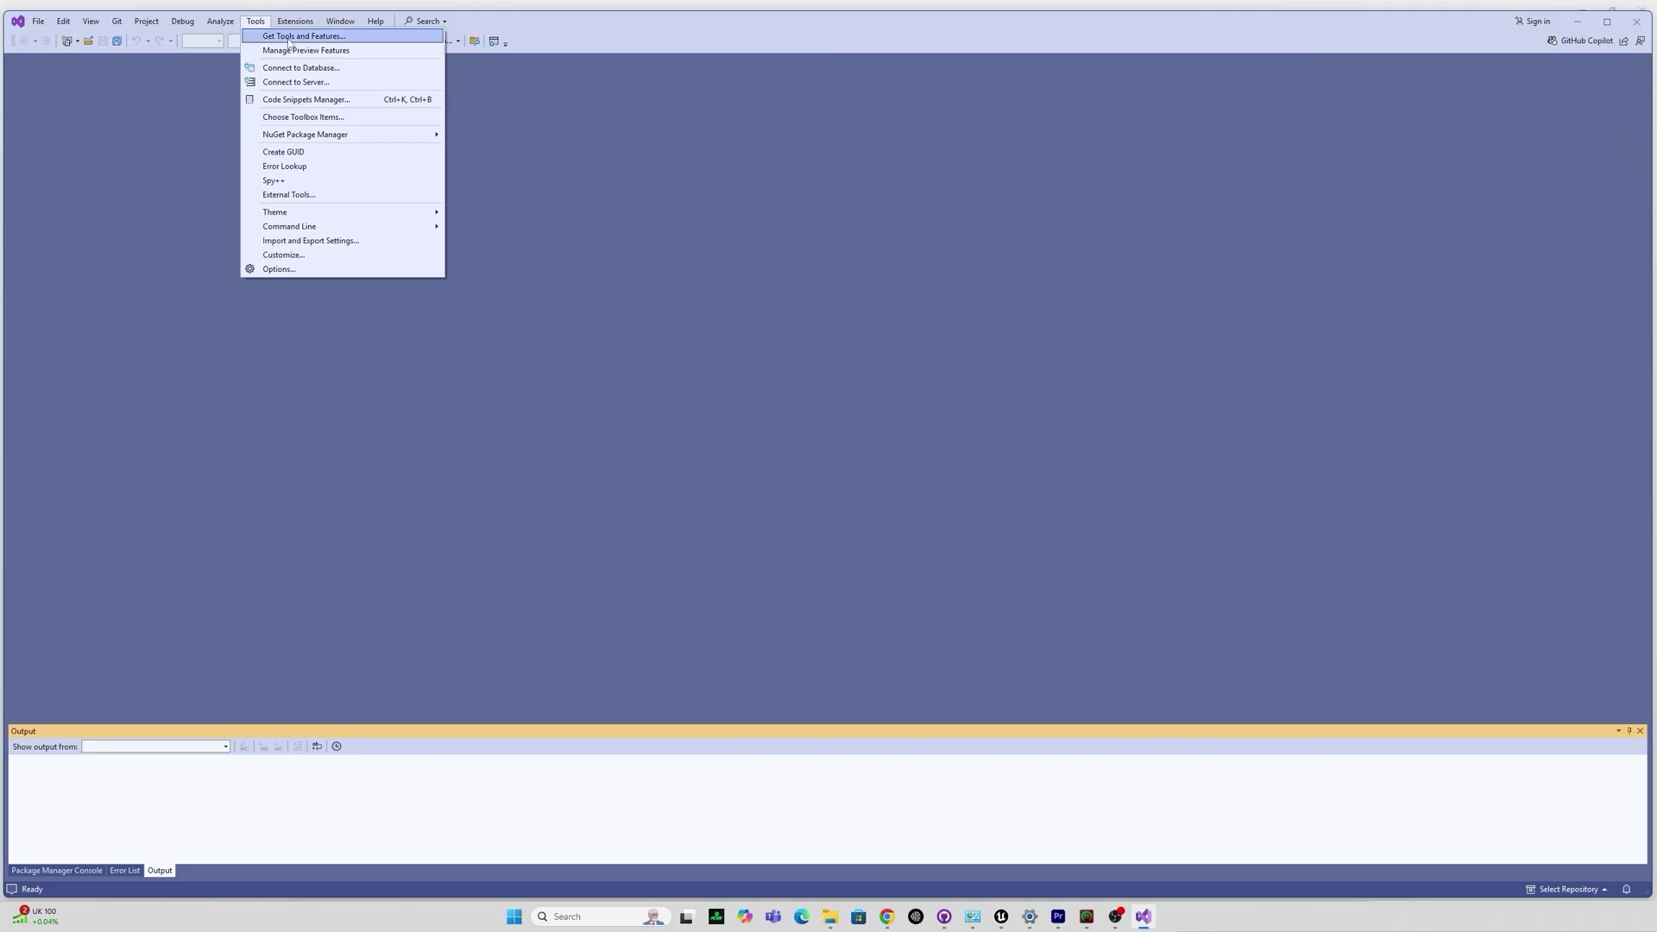
left_click(320, 34)
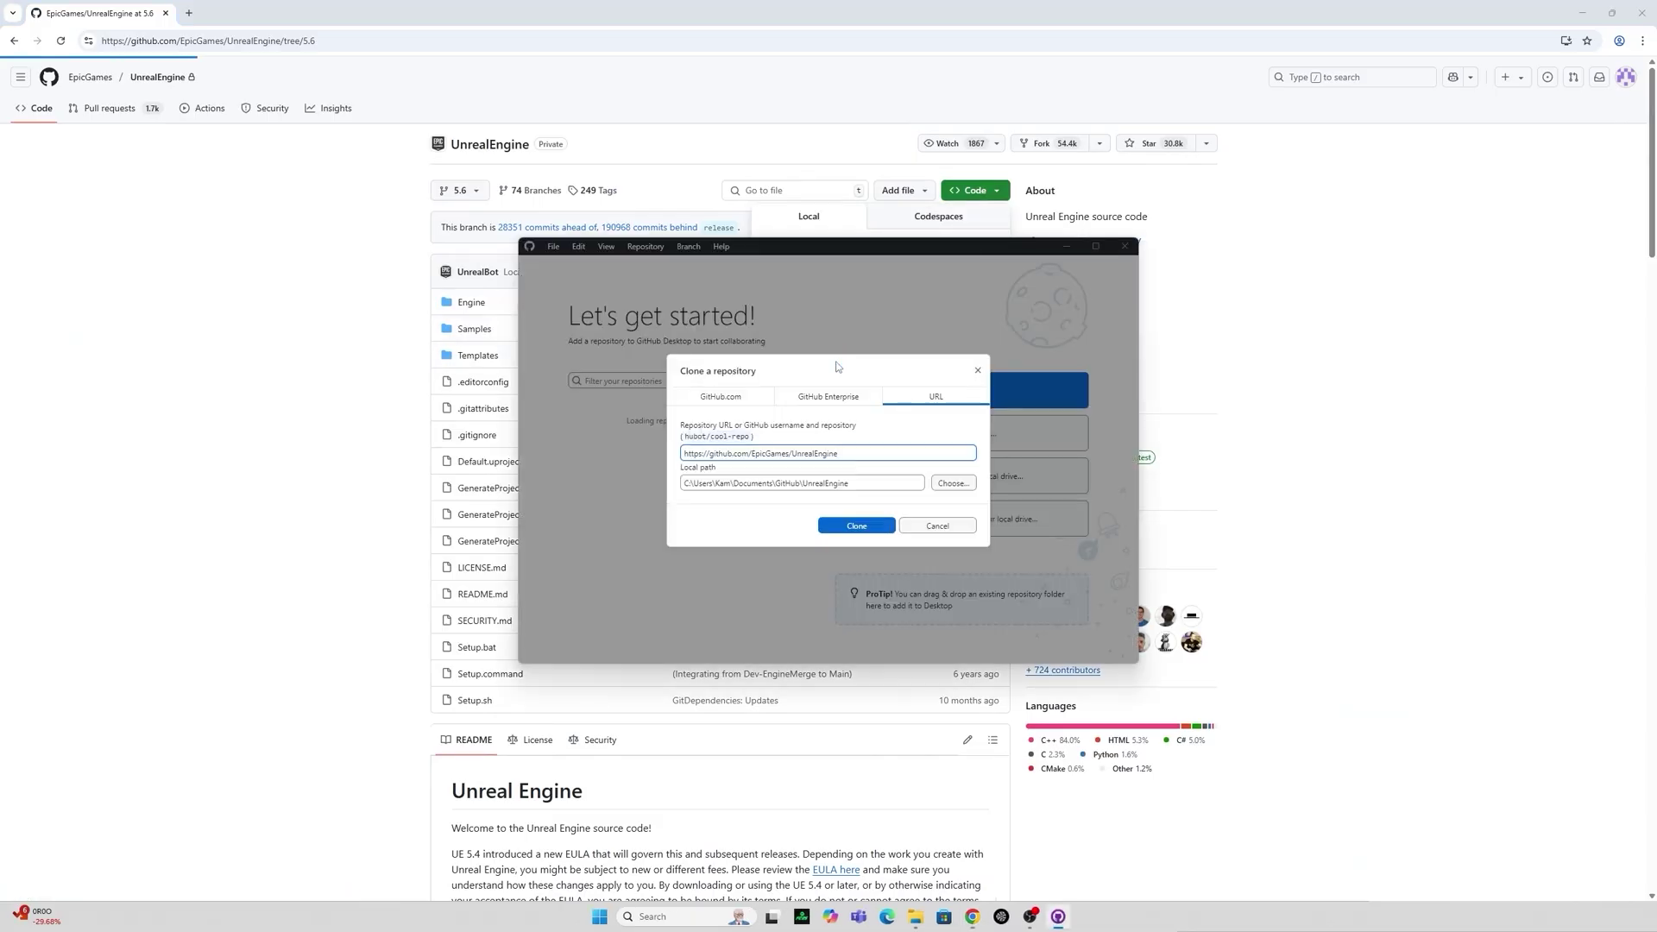
left_click(857, 526)
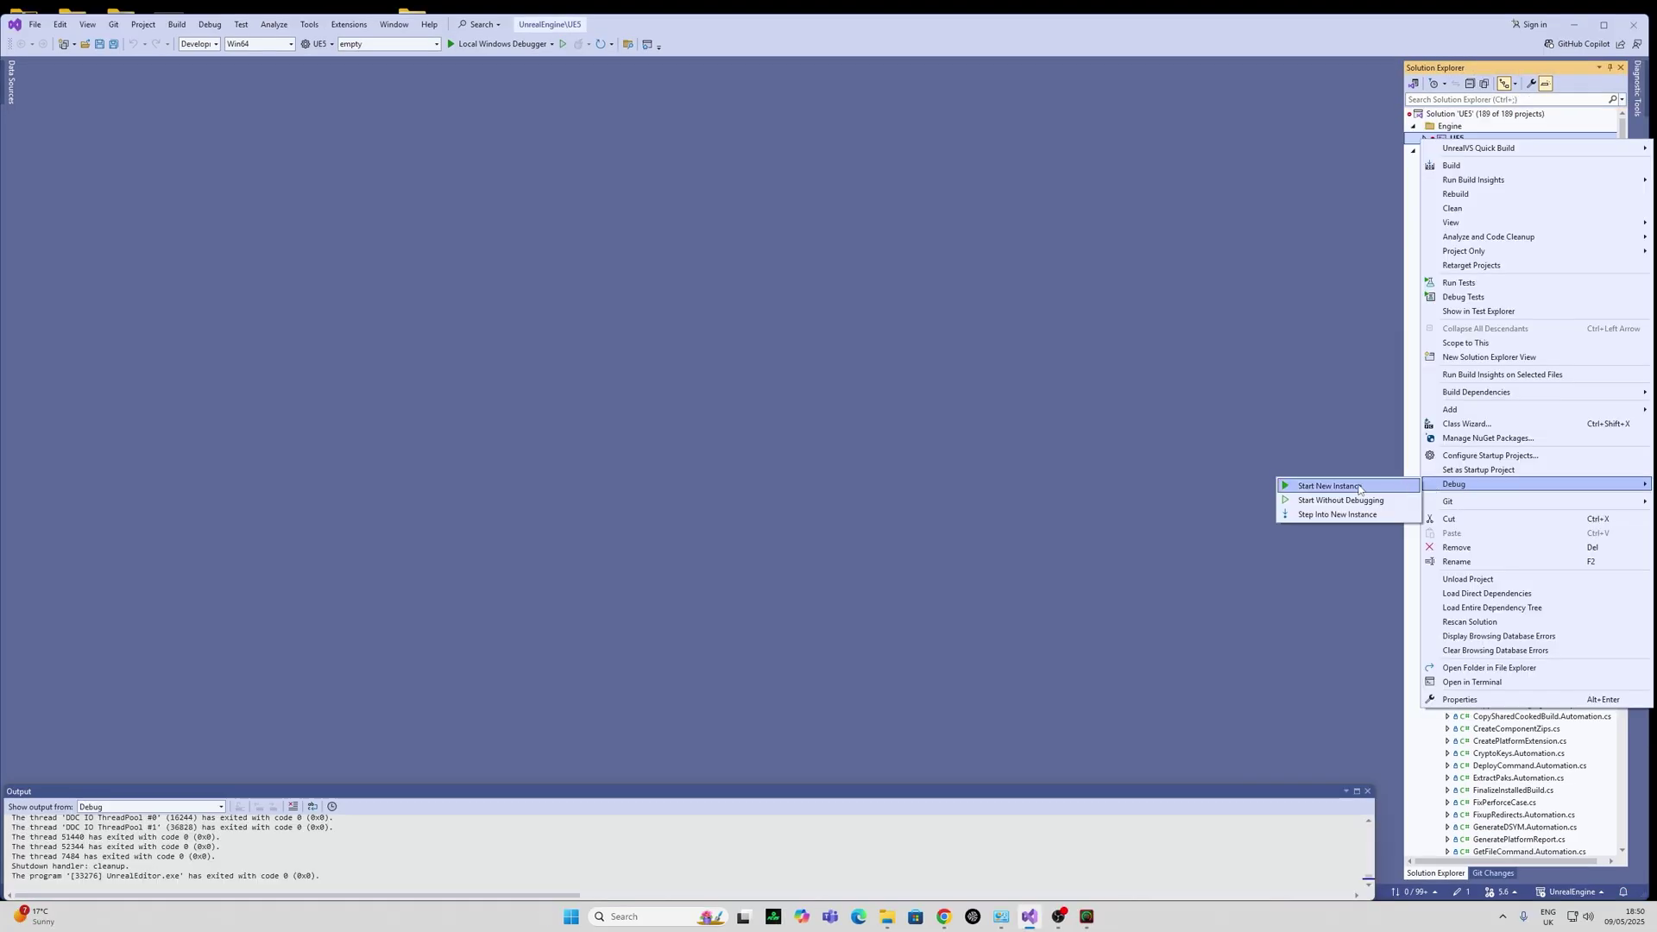
Start a new debug instance of the UE5 project from Visual Studio and create a Third Person project named ue56del
left_click(1358, 487)
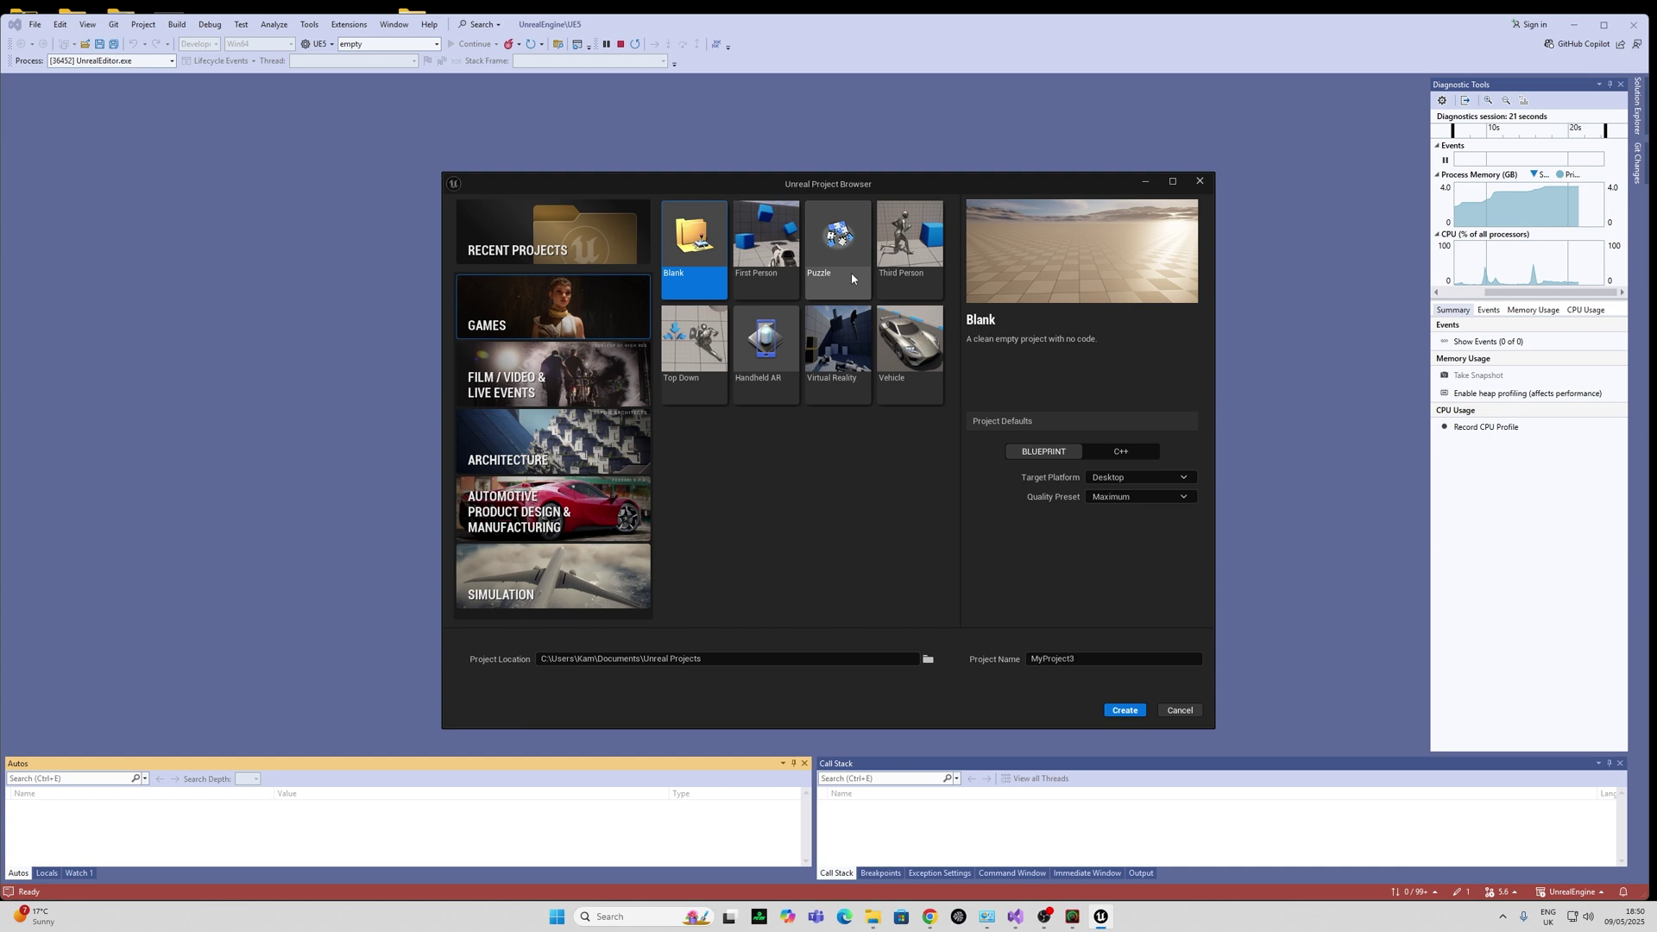
left_click(911, 267)
double_click(1053, 659)
type("ue56del")
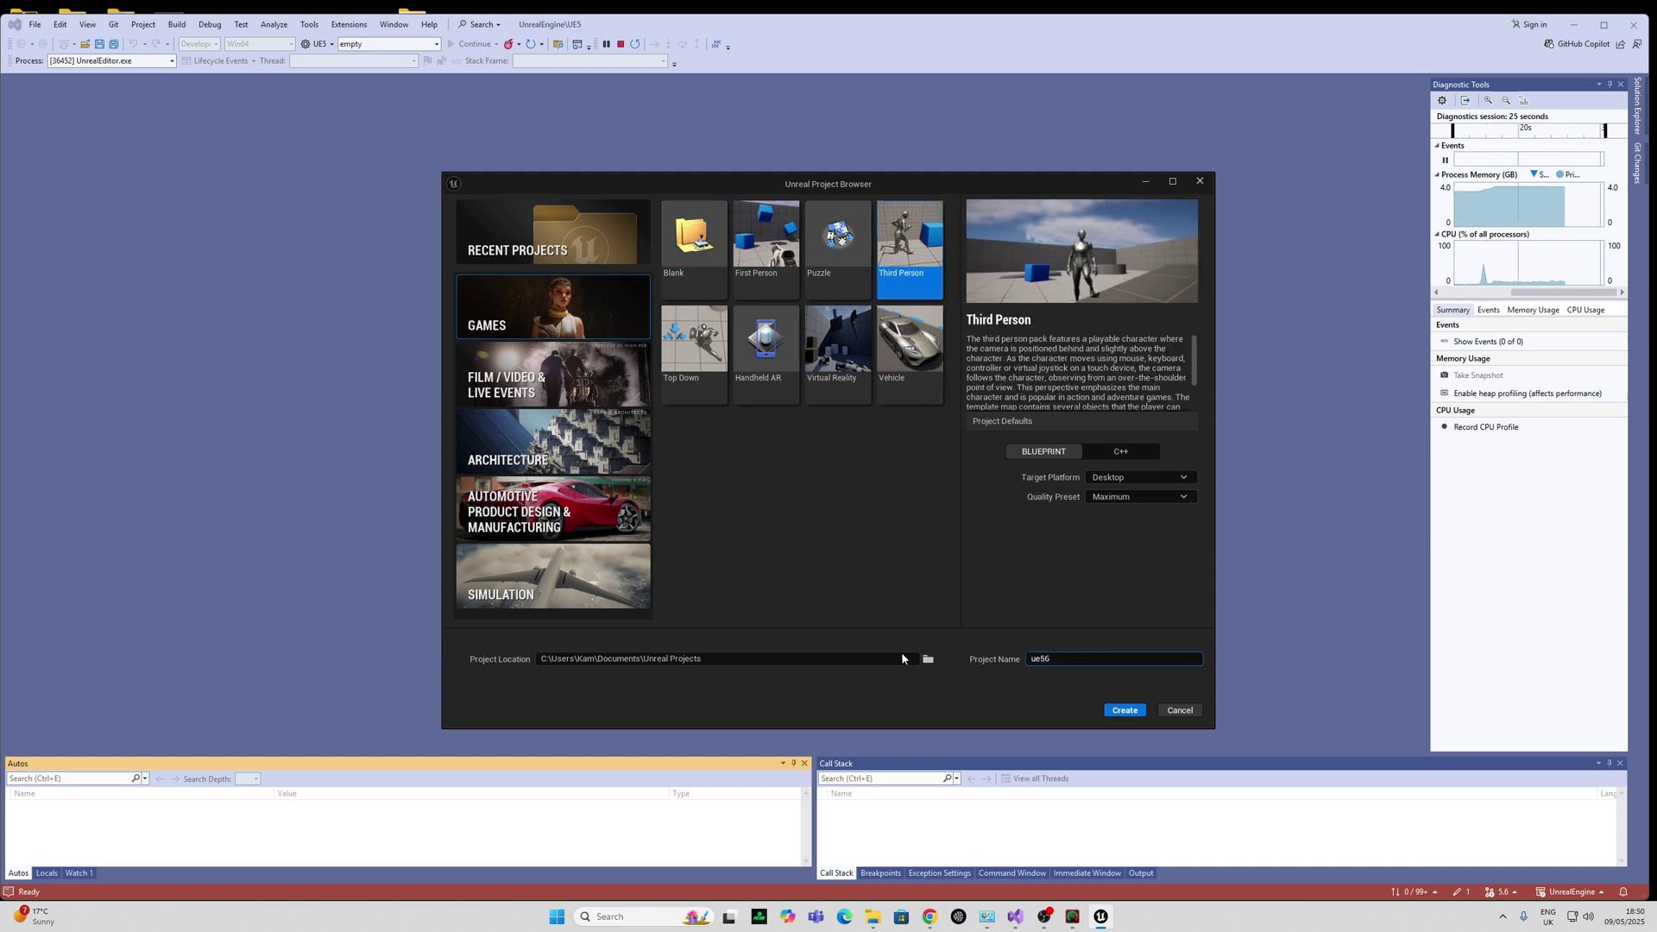
left_click(1124, 710)
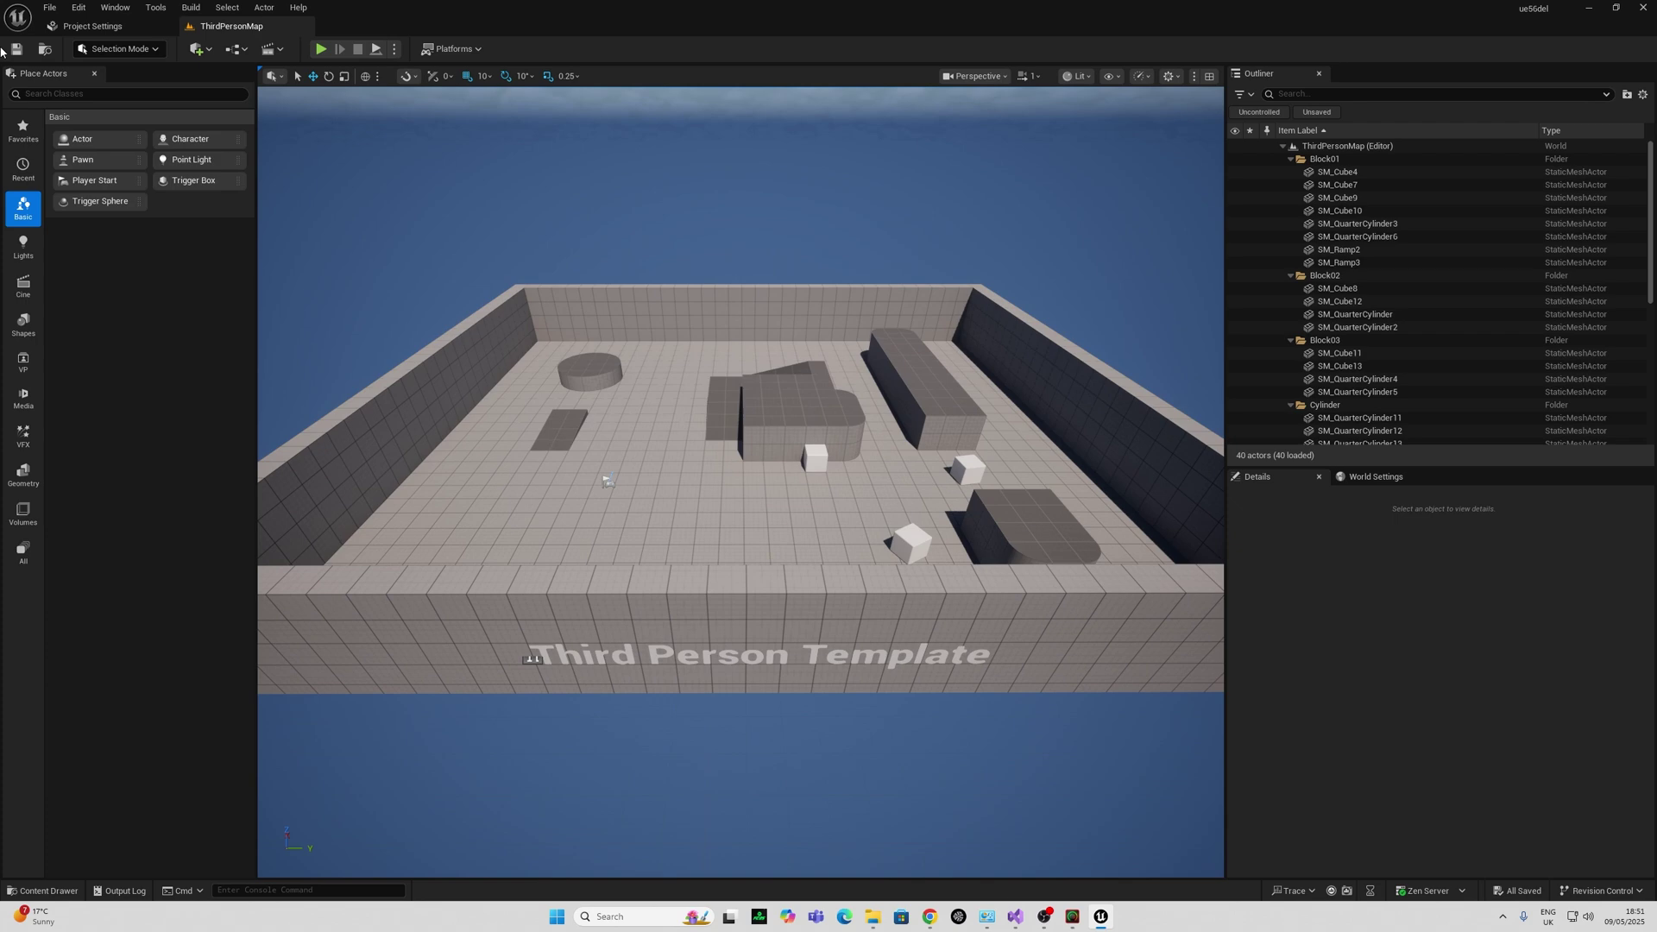
Enable the MetaHuman Animator, Animator Calibration Processing, Core Tech and Creator plugins, and restart the editor
left_click(78, 6)
left_click(147, 222)
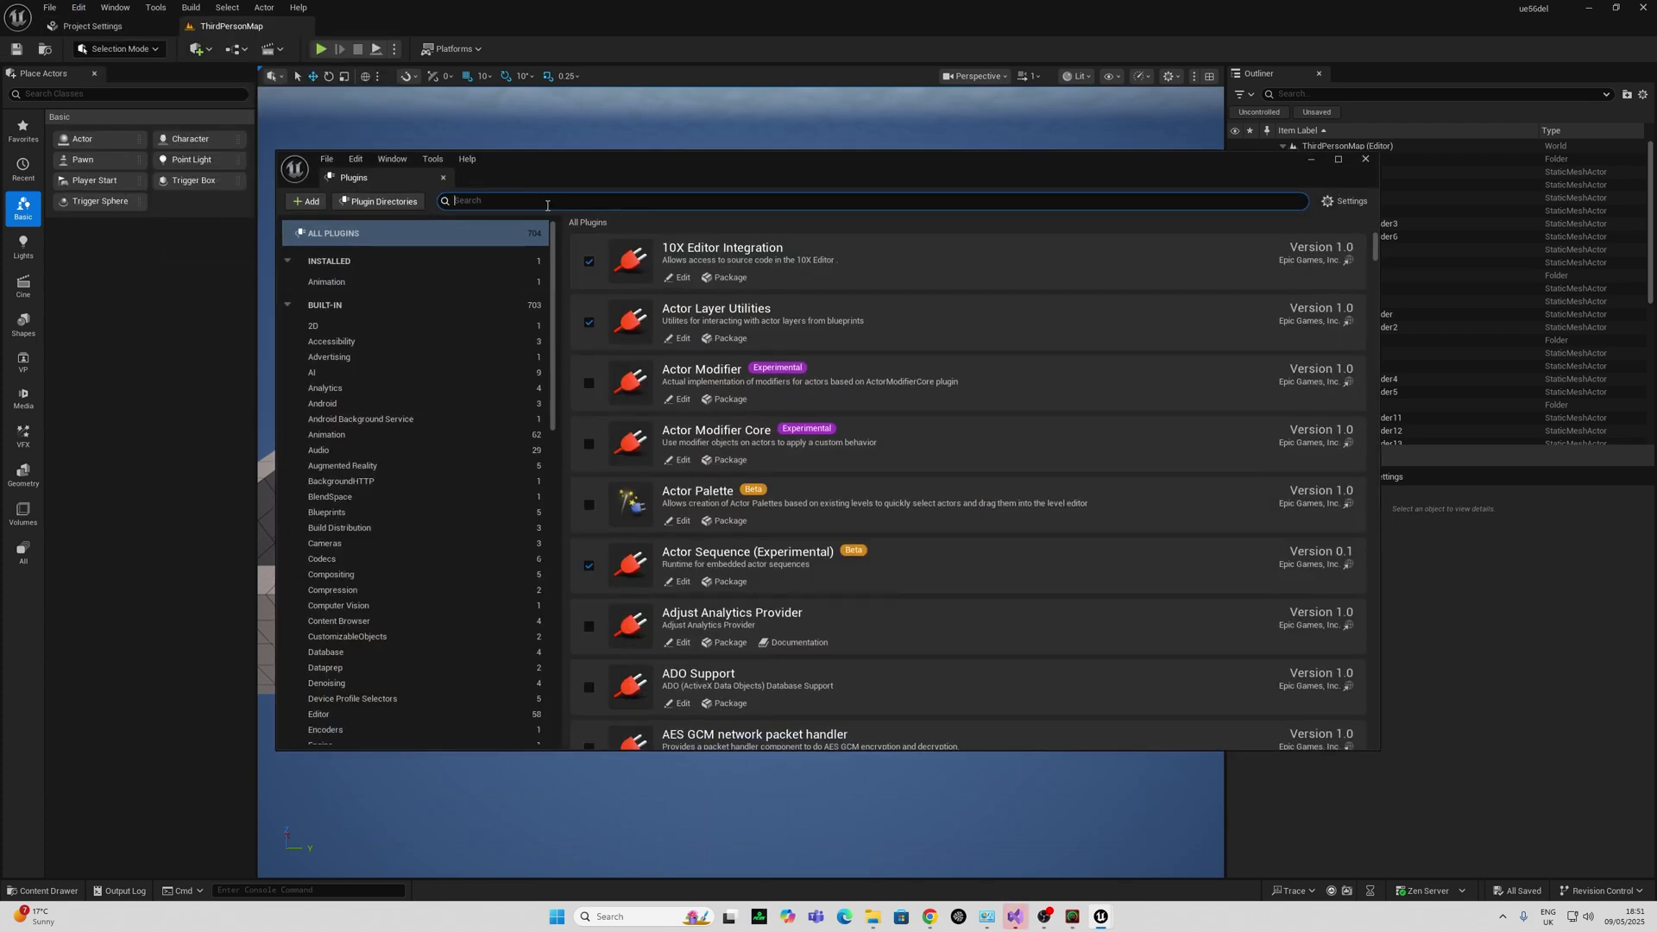
type("metahuman")
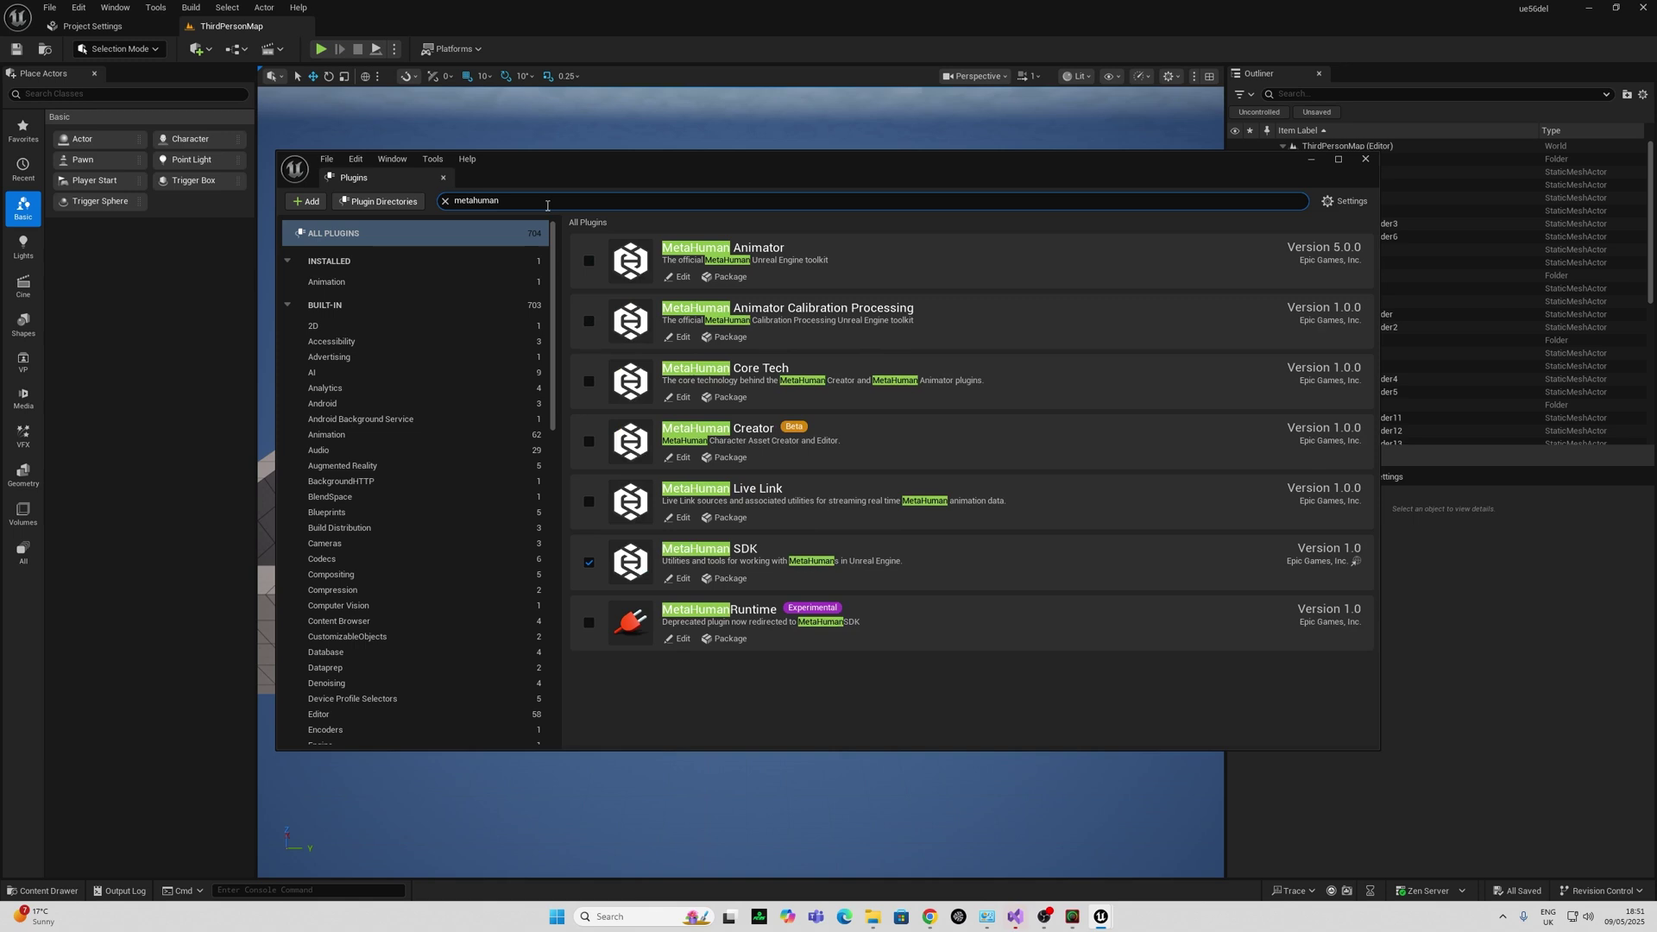
left_click(588, 261)
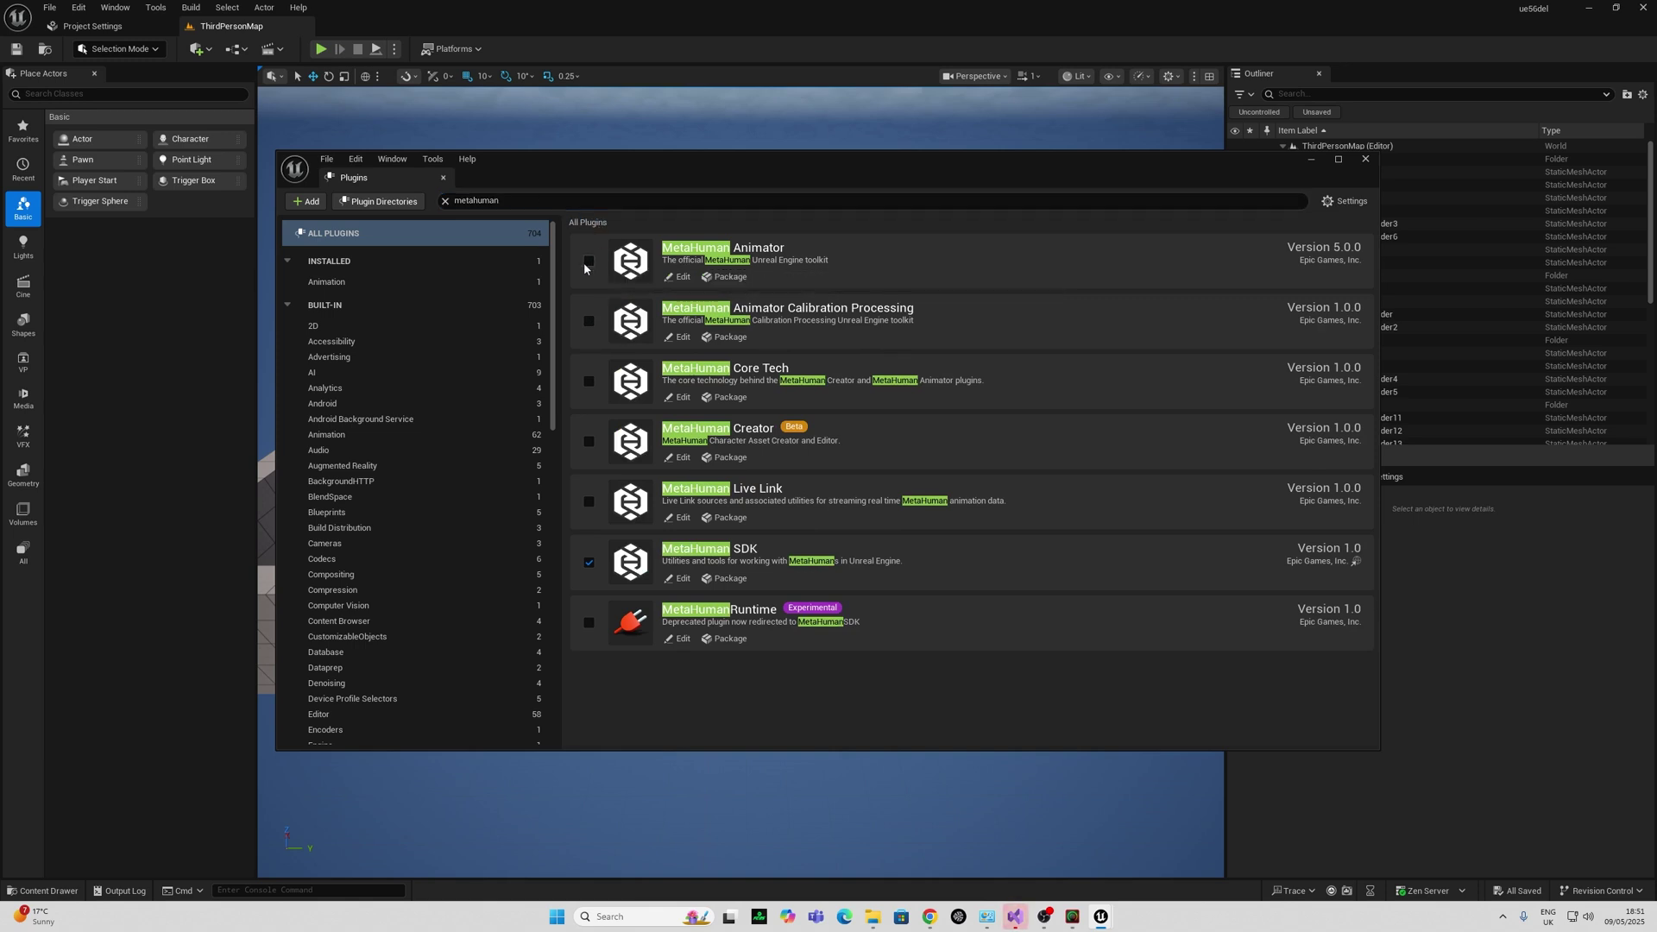
left_click(589, 321)
left_click(588, 381)
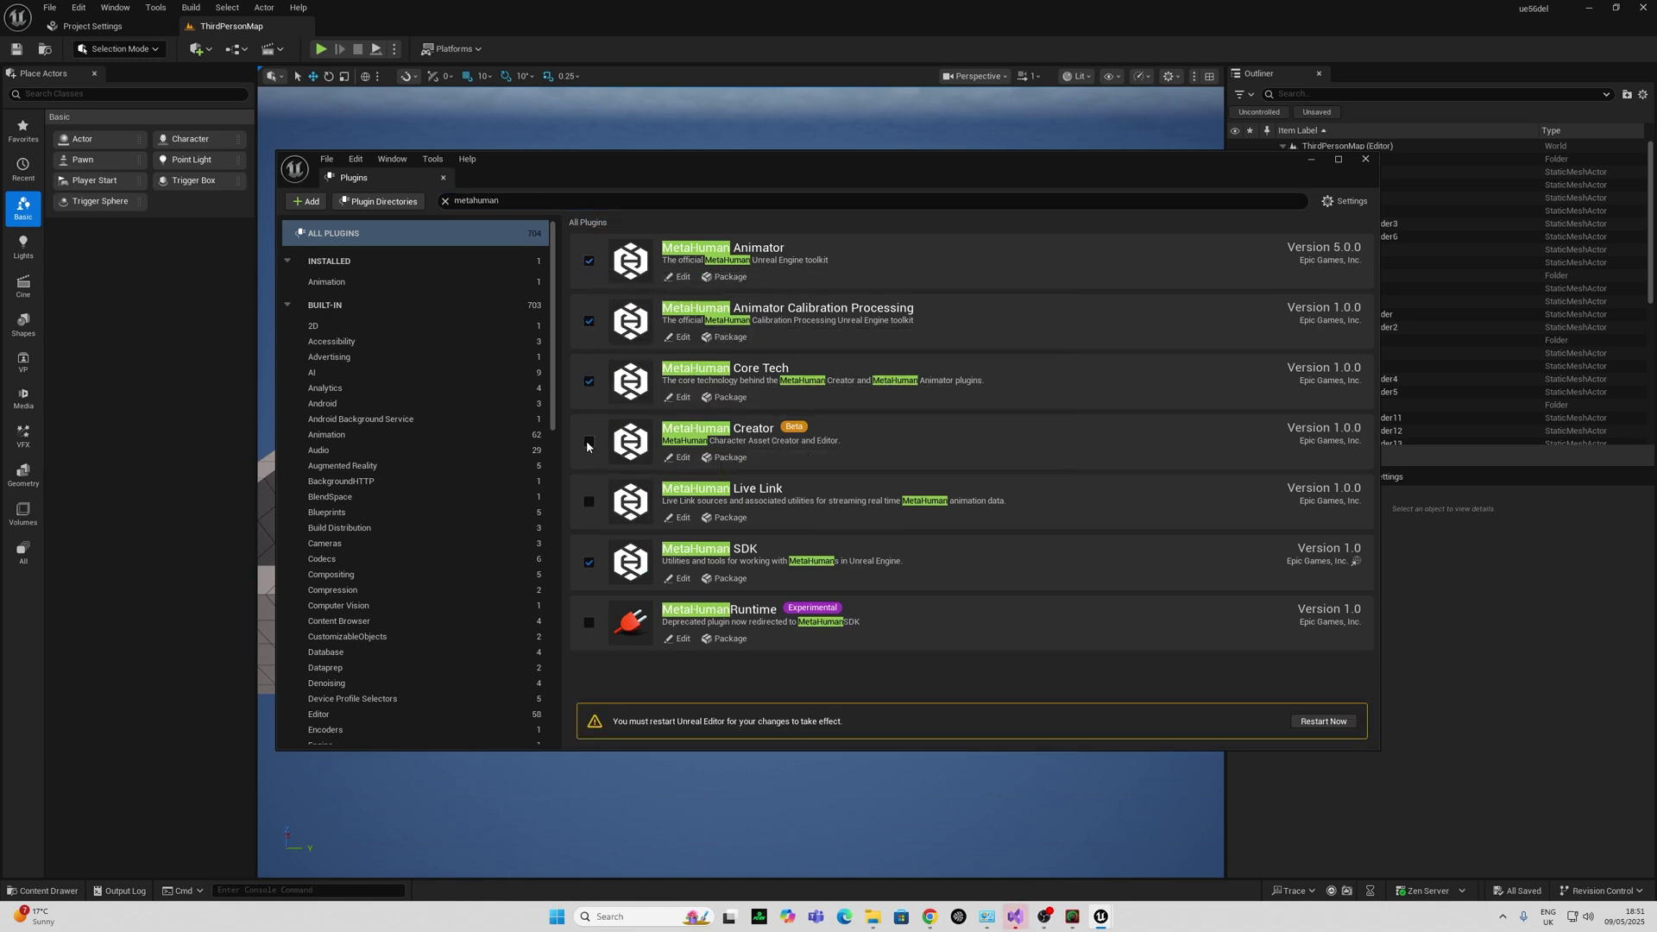
left_click(588, 441)
left_click(924, 490)
left_click(1324, 722)
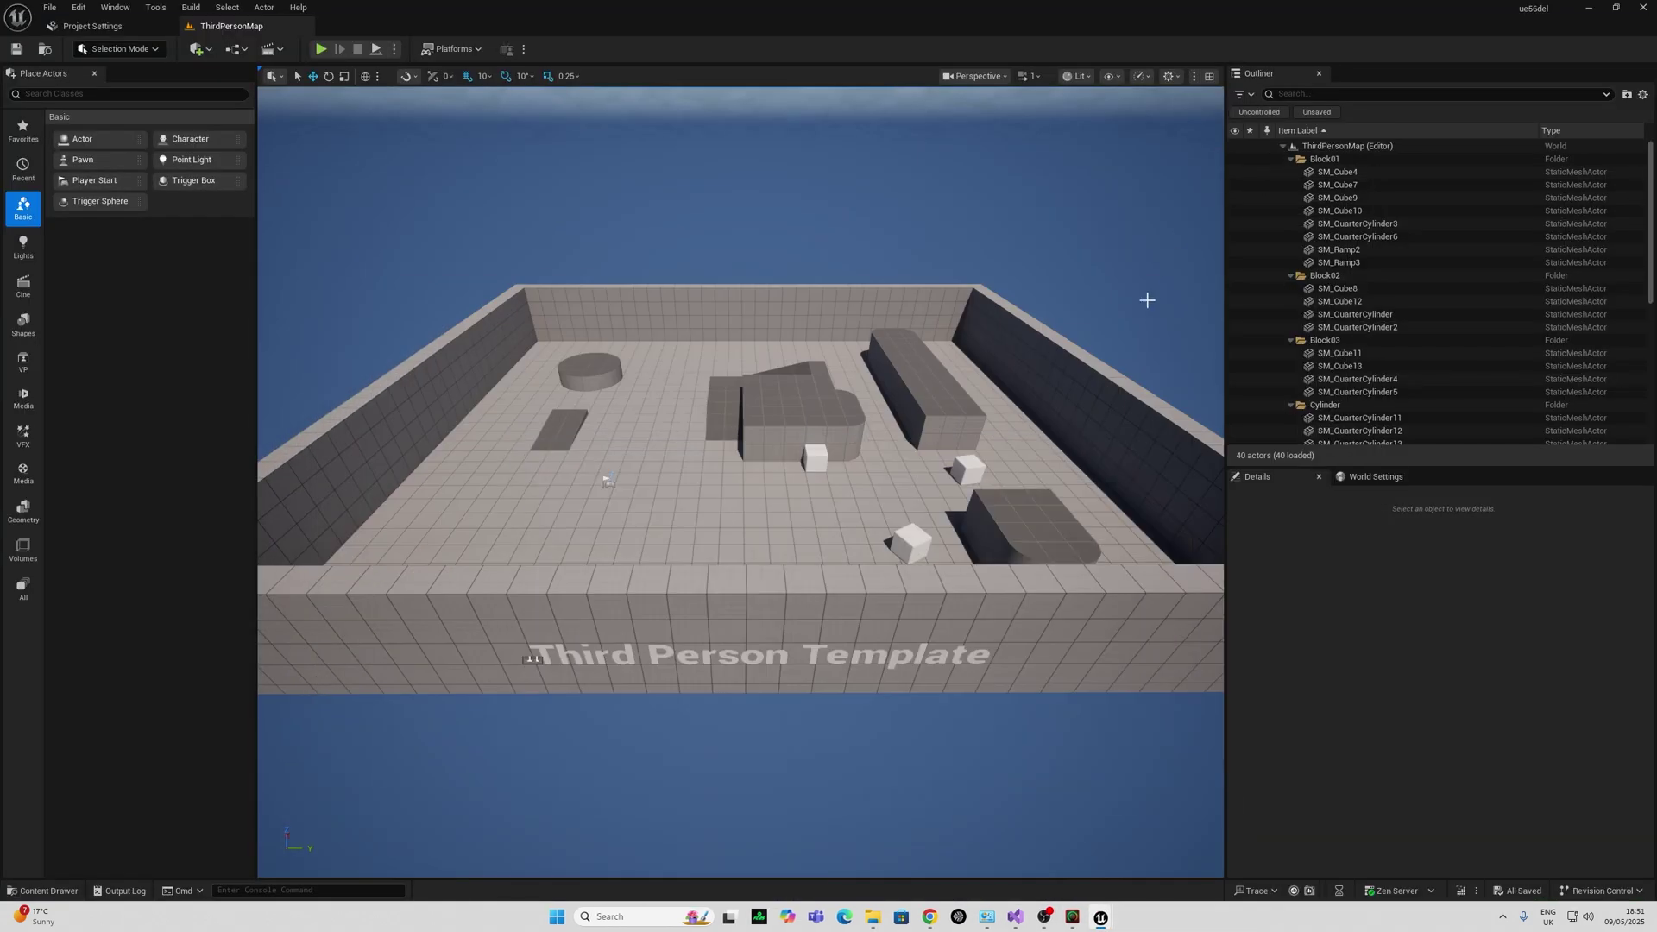
Create a MetaHuman Character asset named mhc_56_1 in the Content folder
left_click(746, 347)
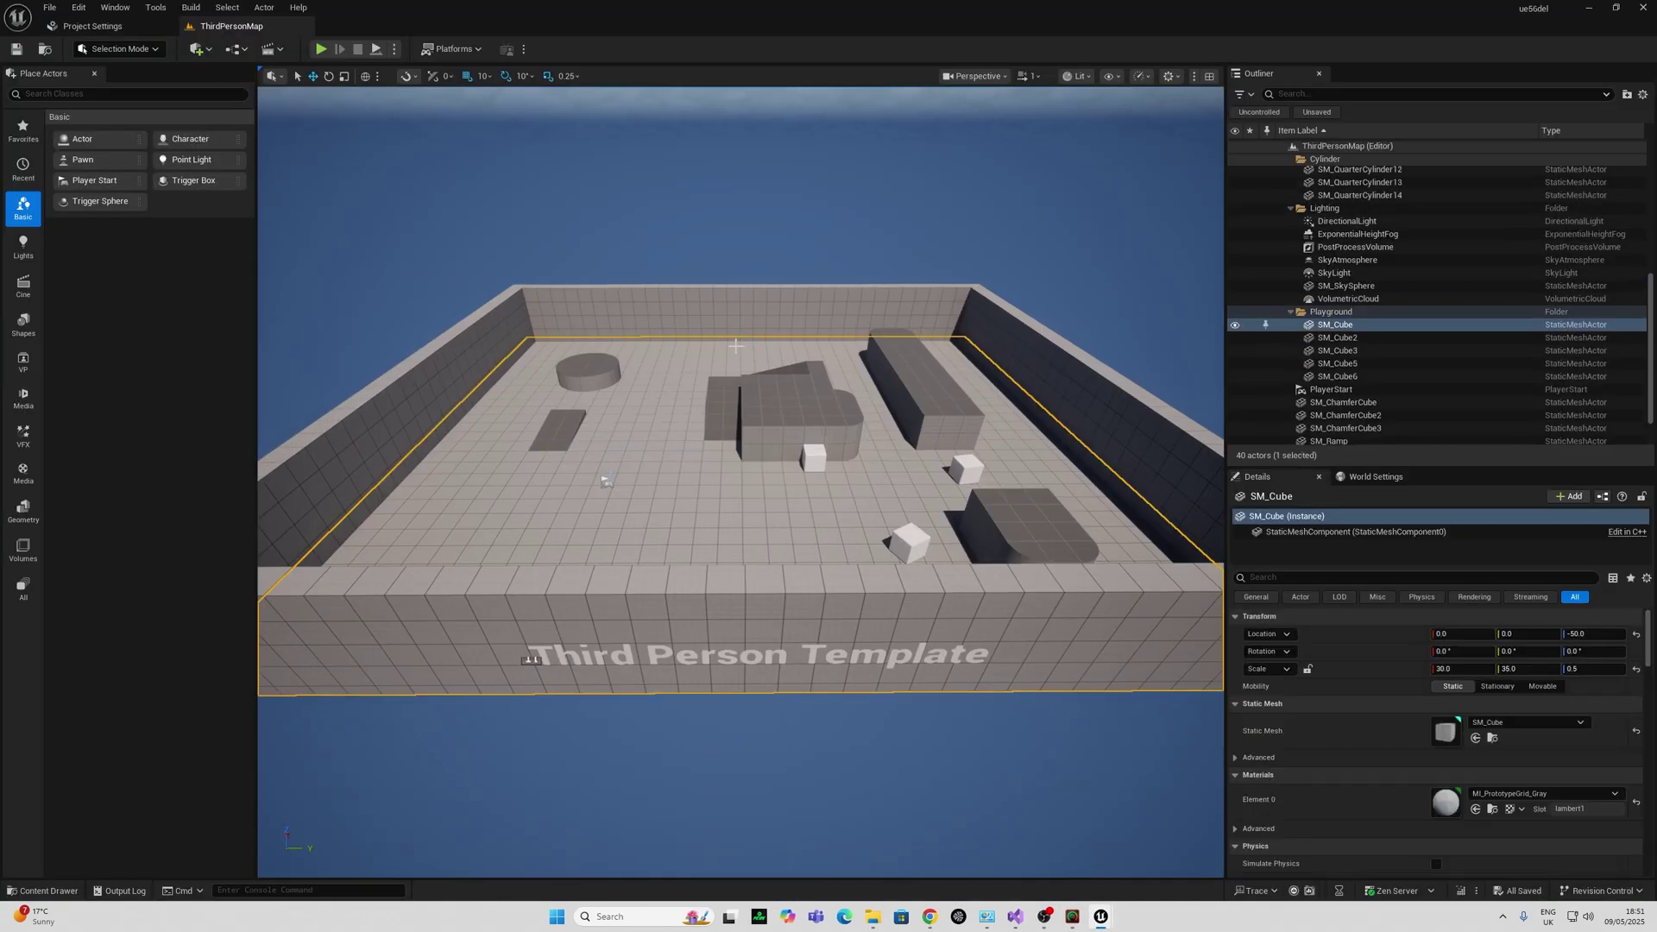
key("ctrl+space")
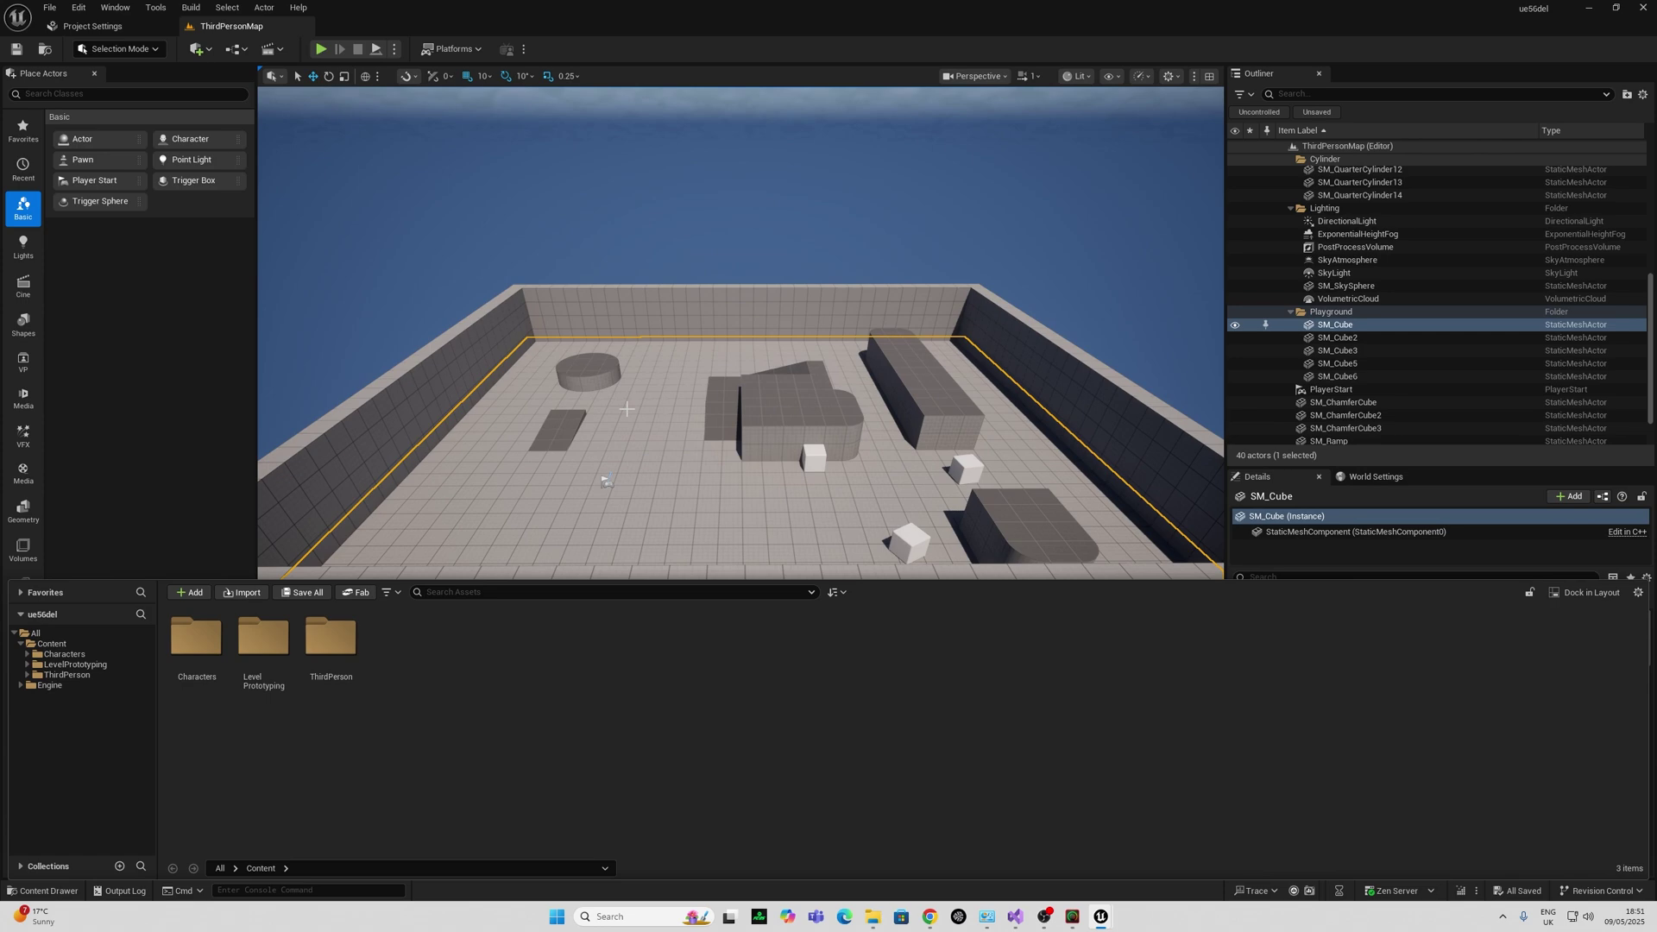
right_click(387, 669)
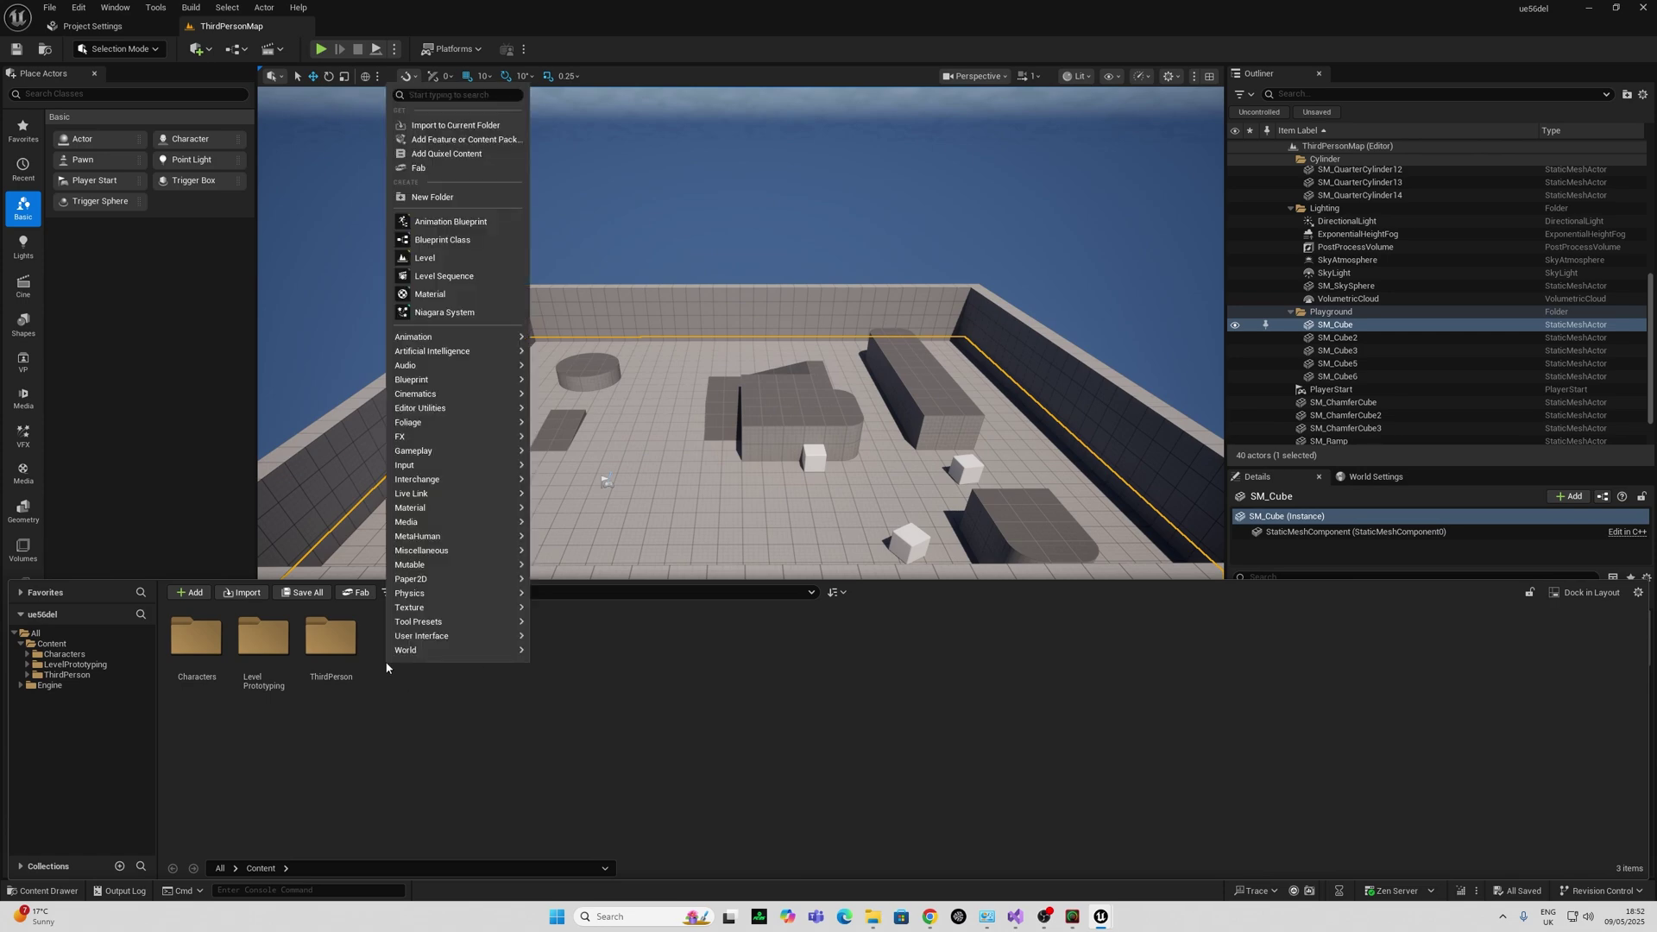
mouse_move(421, 539)
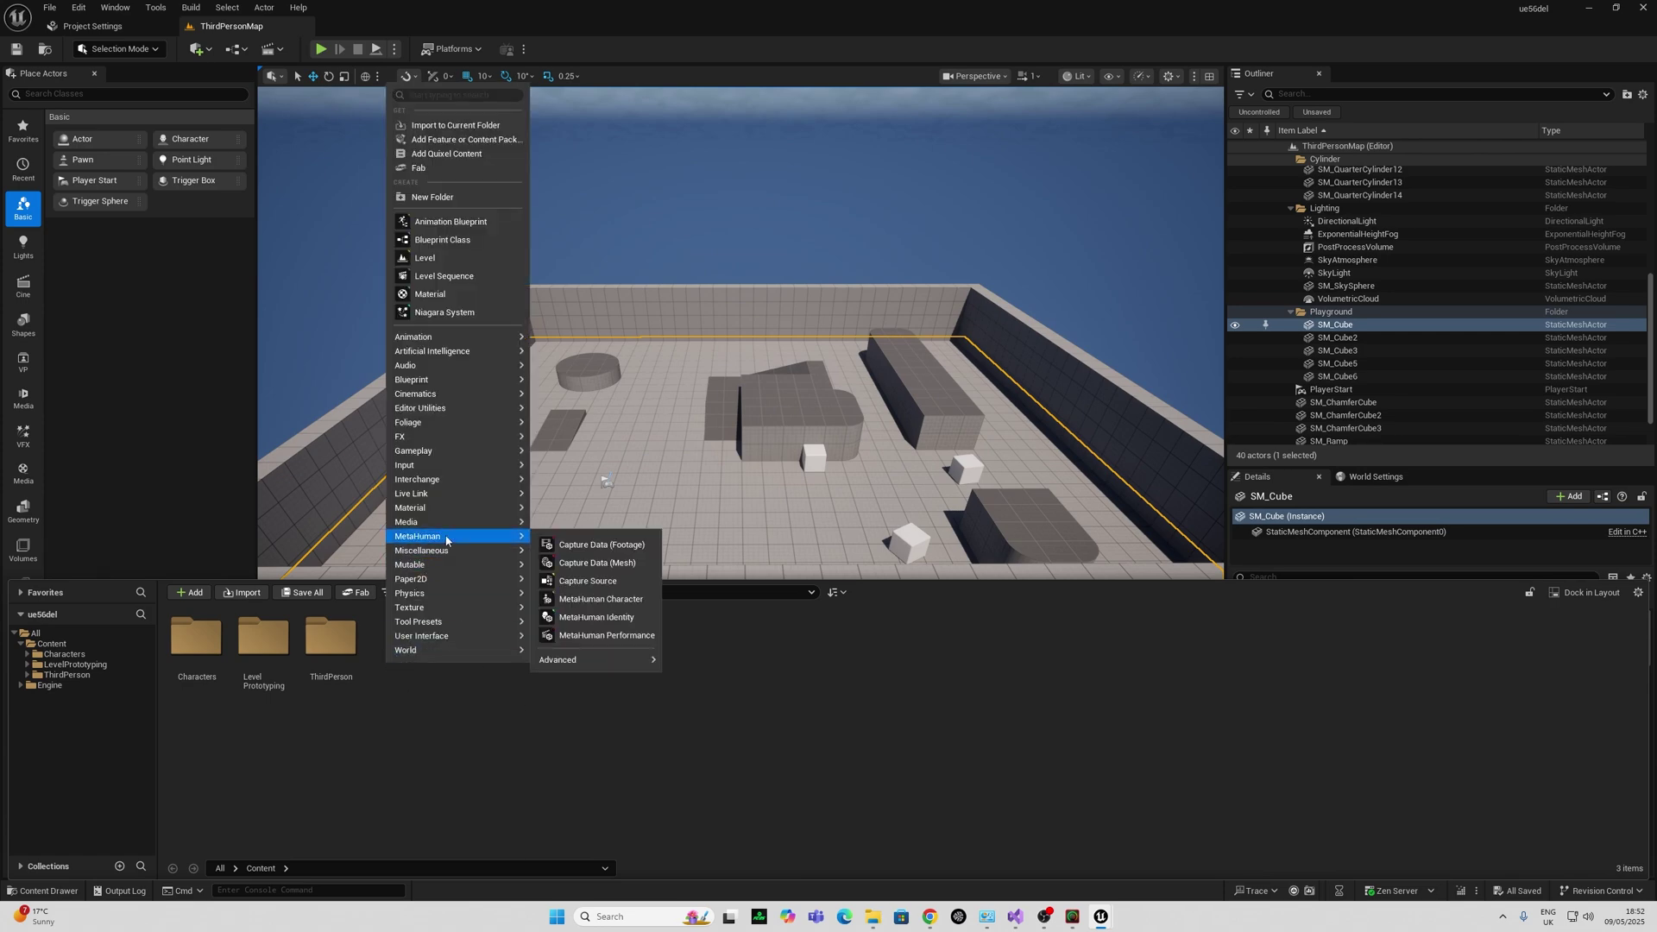
left_click(601, 600)
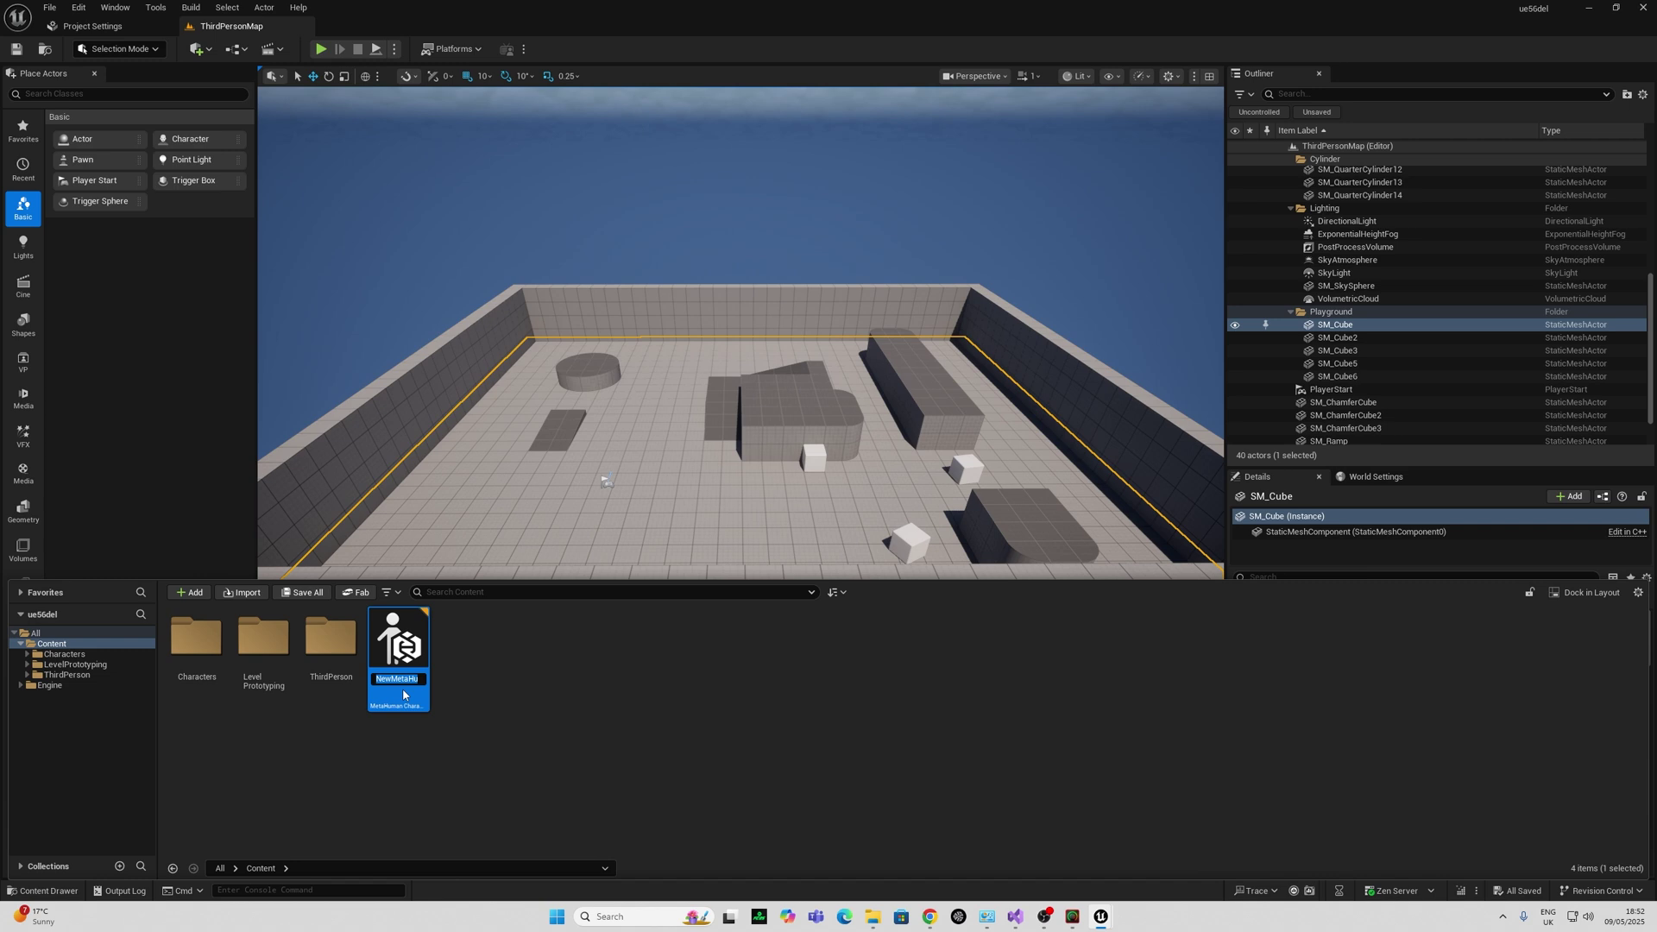
type("mhc_56_1")
key("Return")
Open the mhc_56_1 character, enable the missing project settings, and restart the editor, saving the asset
double_click(394, 649)
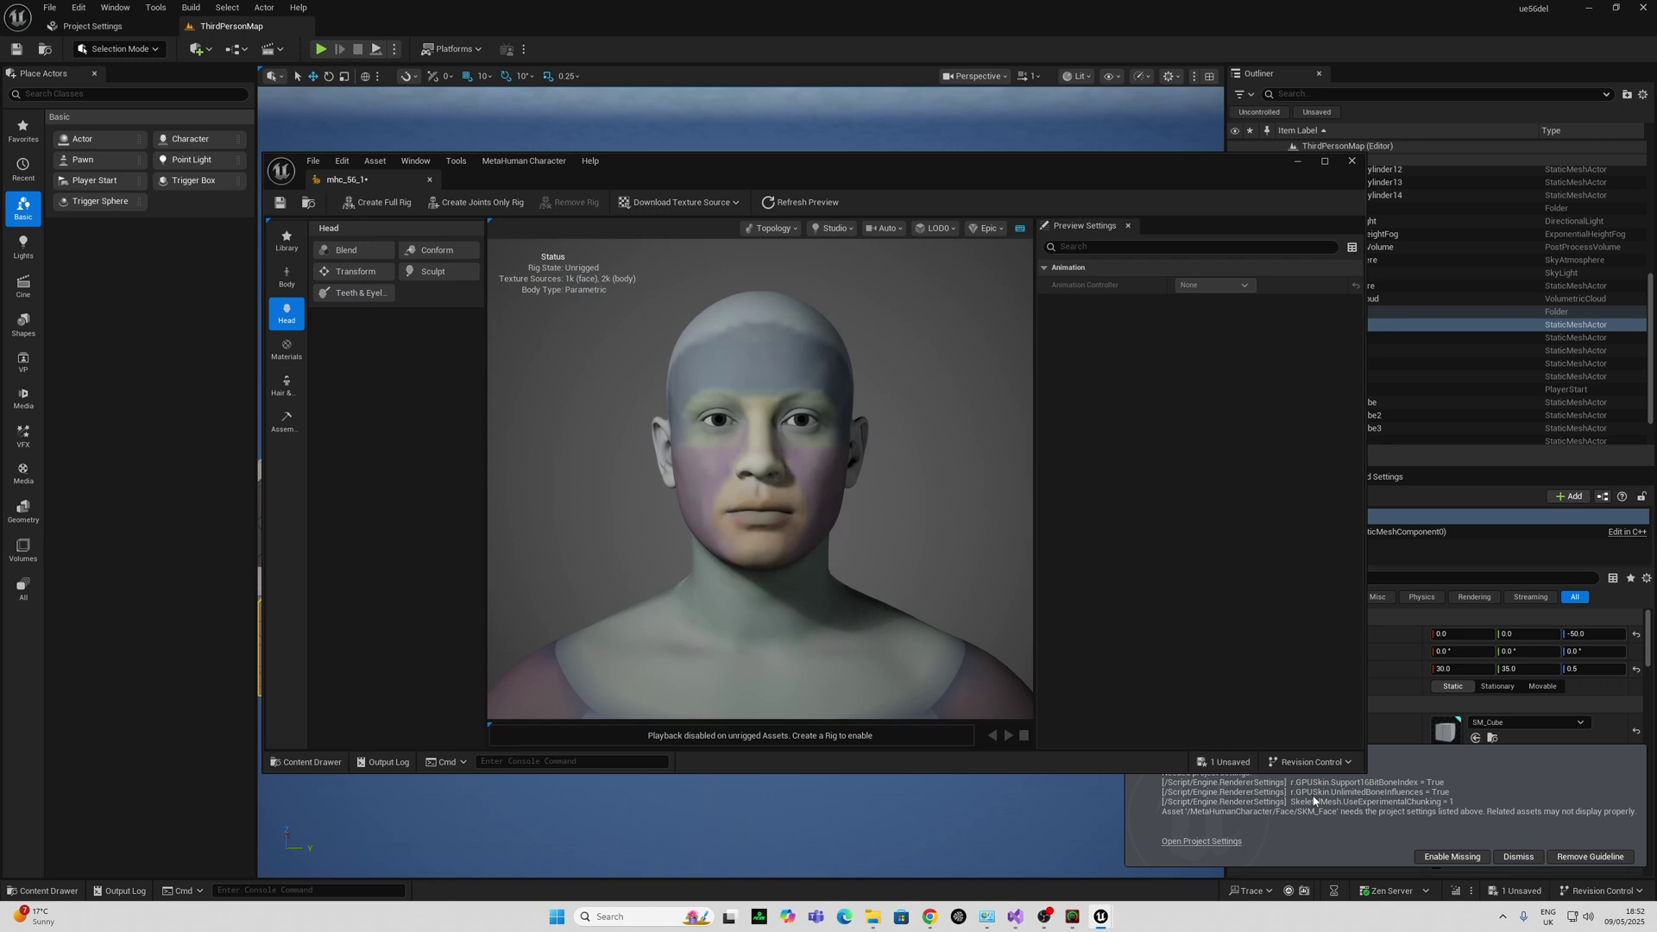
left_click(1454, 857)
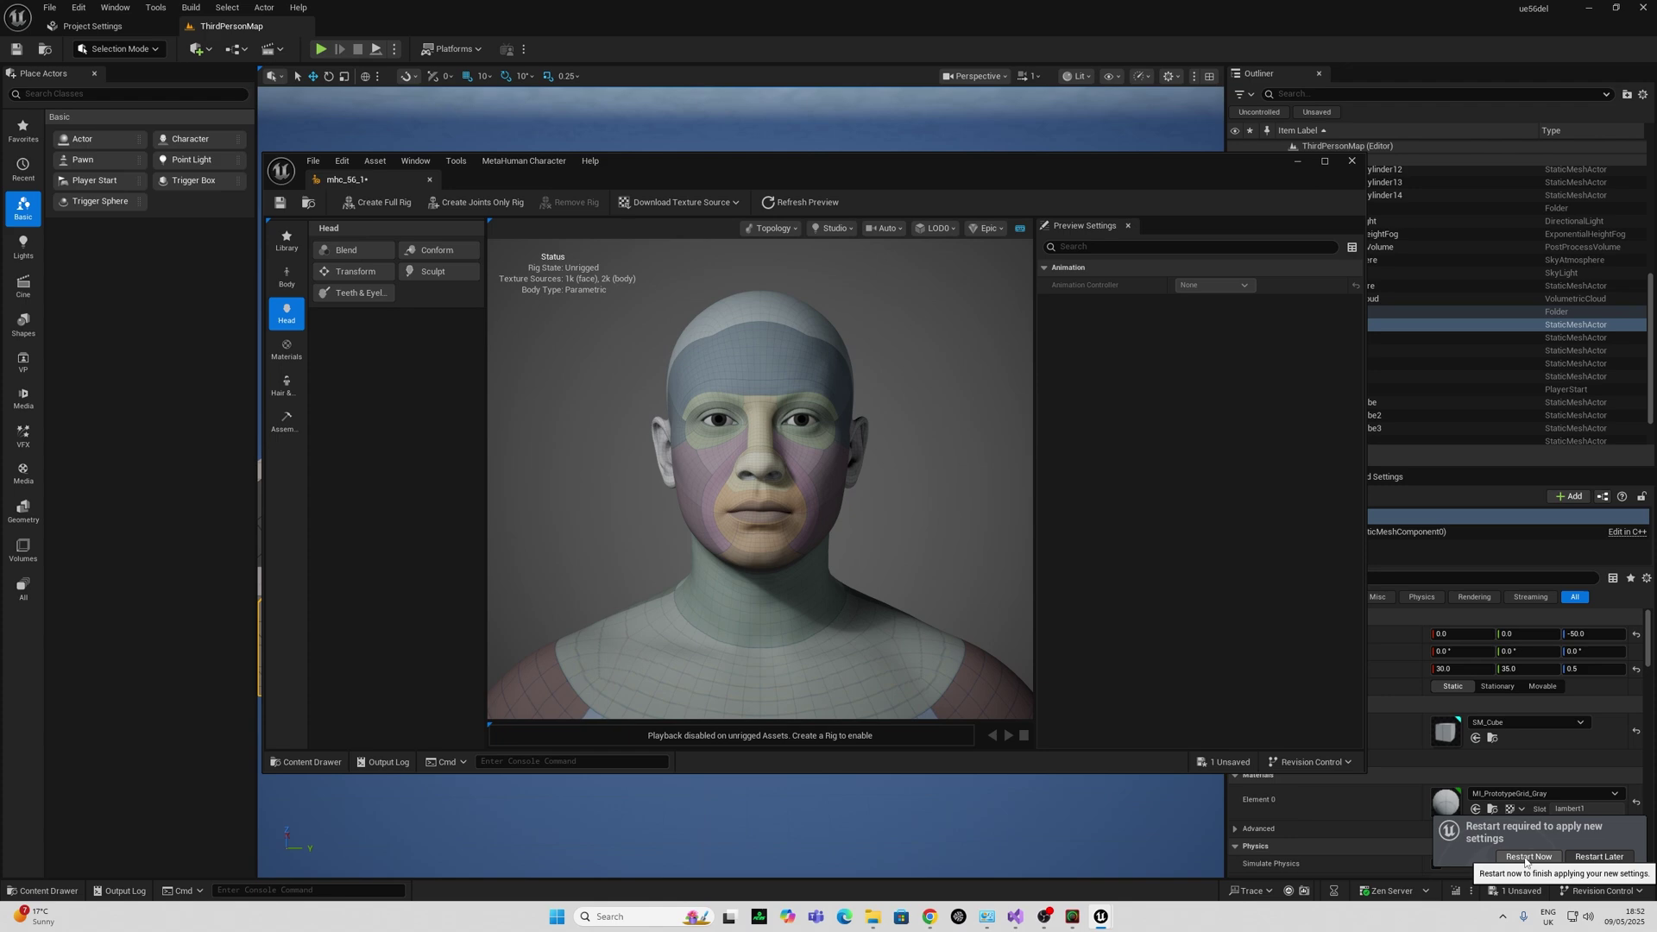
left_click(1527, 857)
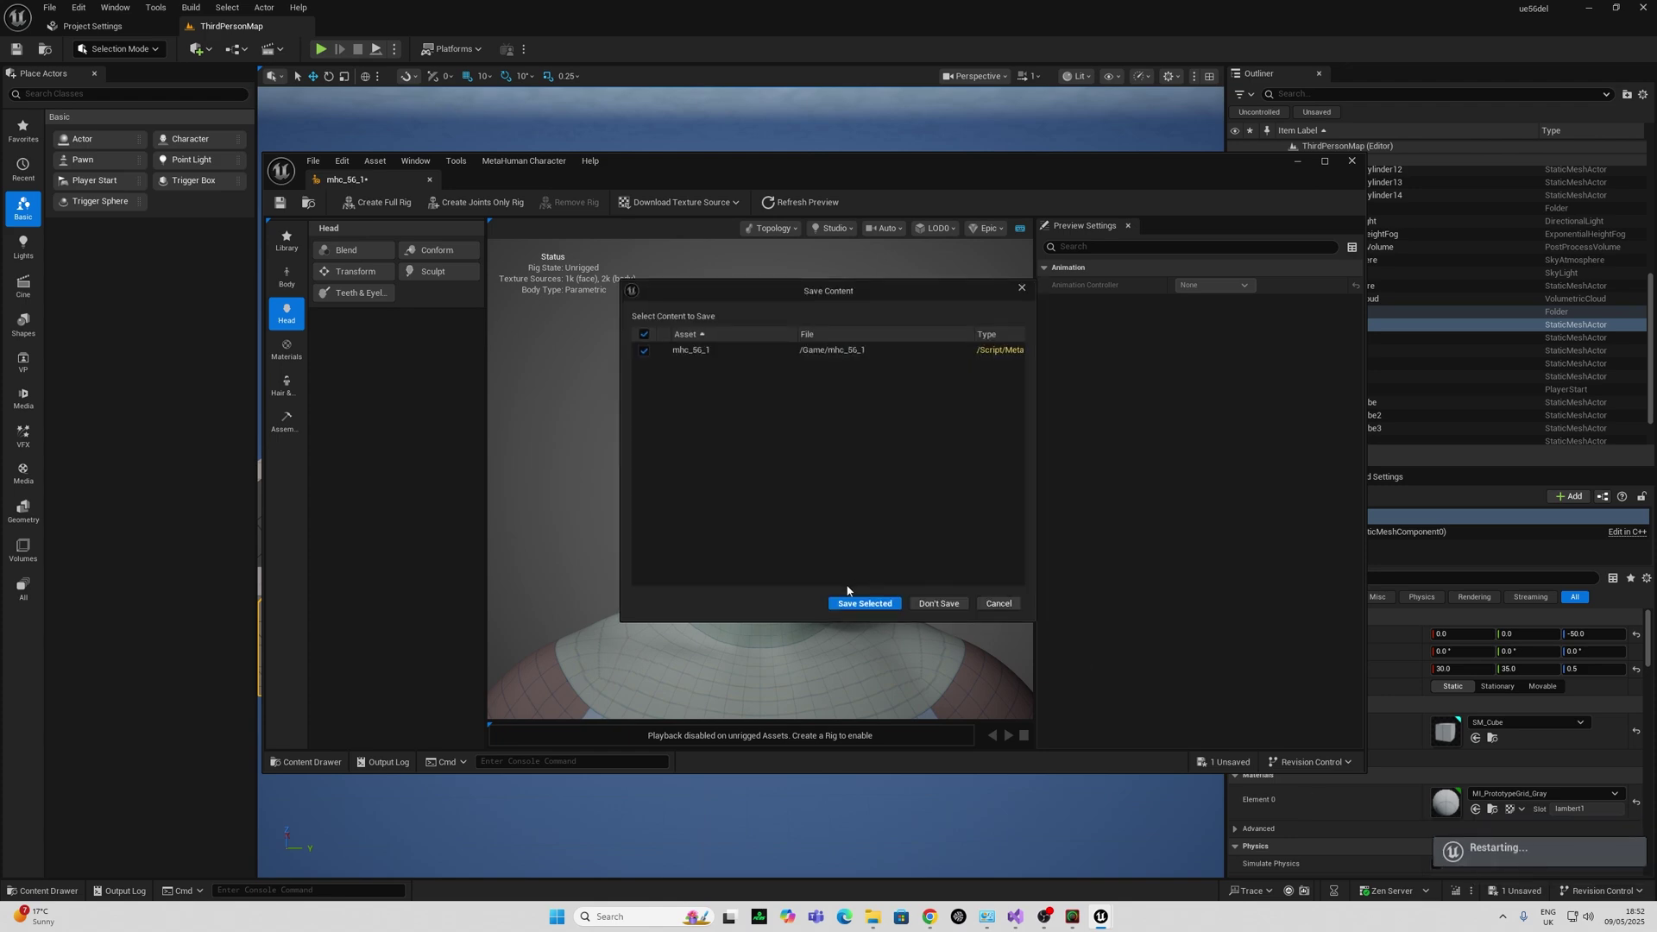
left_click(870, 608)
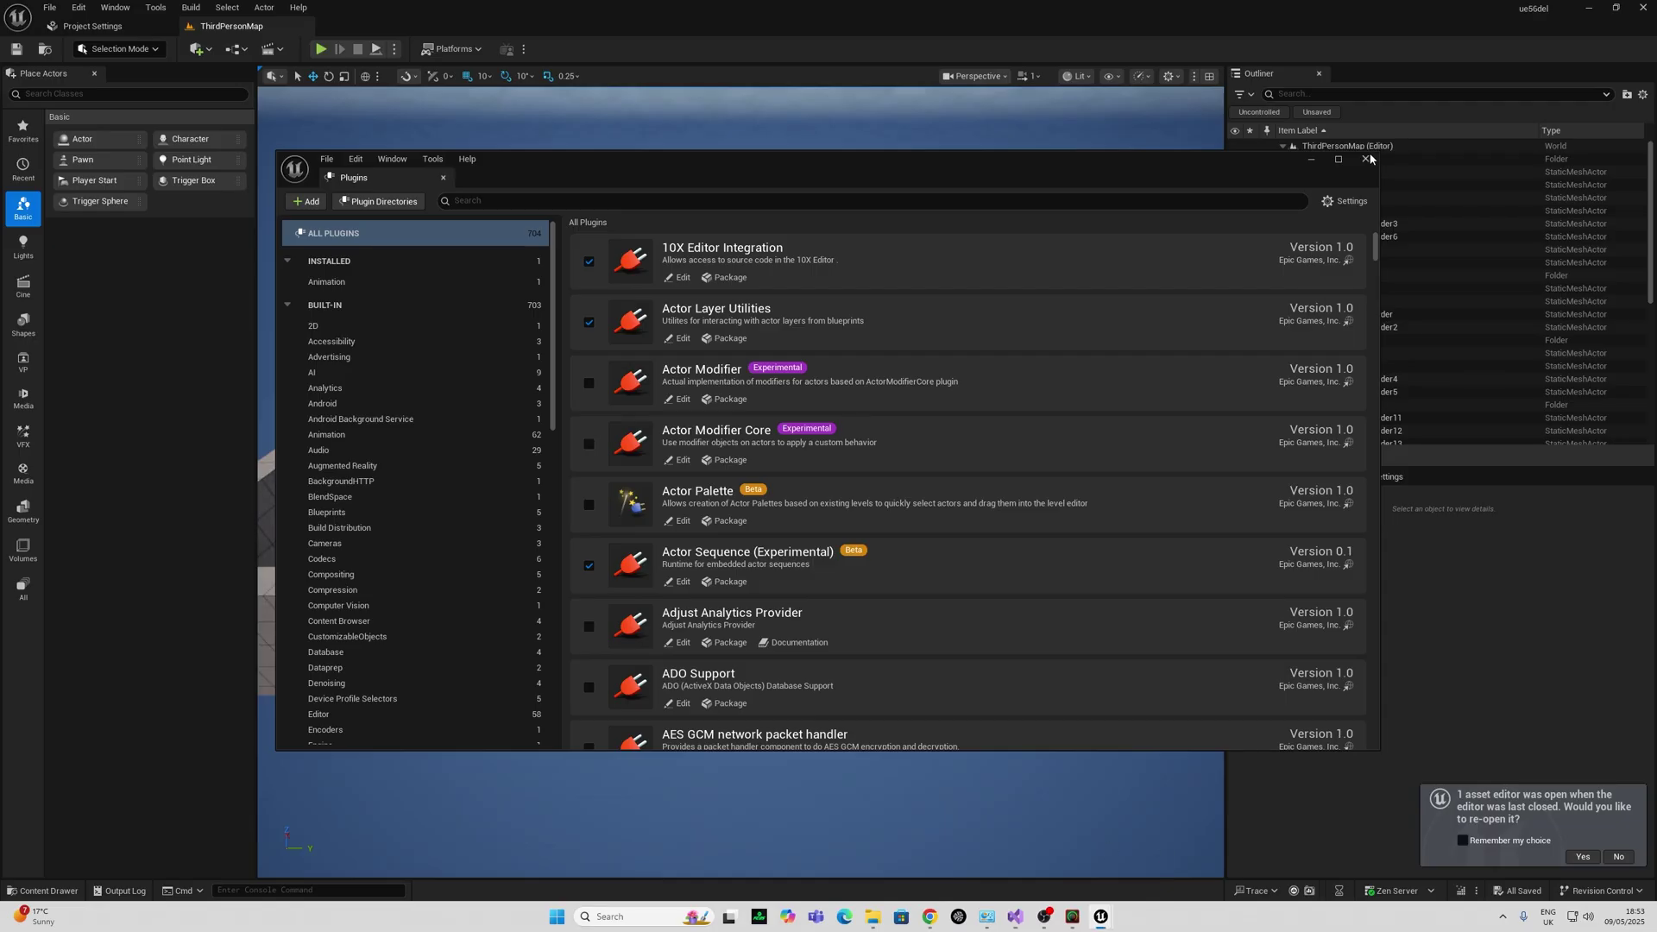
Close the Plugins window, then reopen mhc_56_1 and dock its editor beside the ThirdPersonMap tab
left_click(1366, 159)
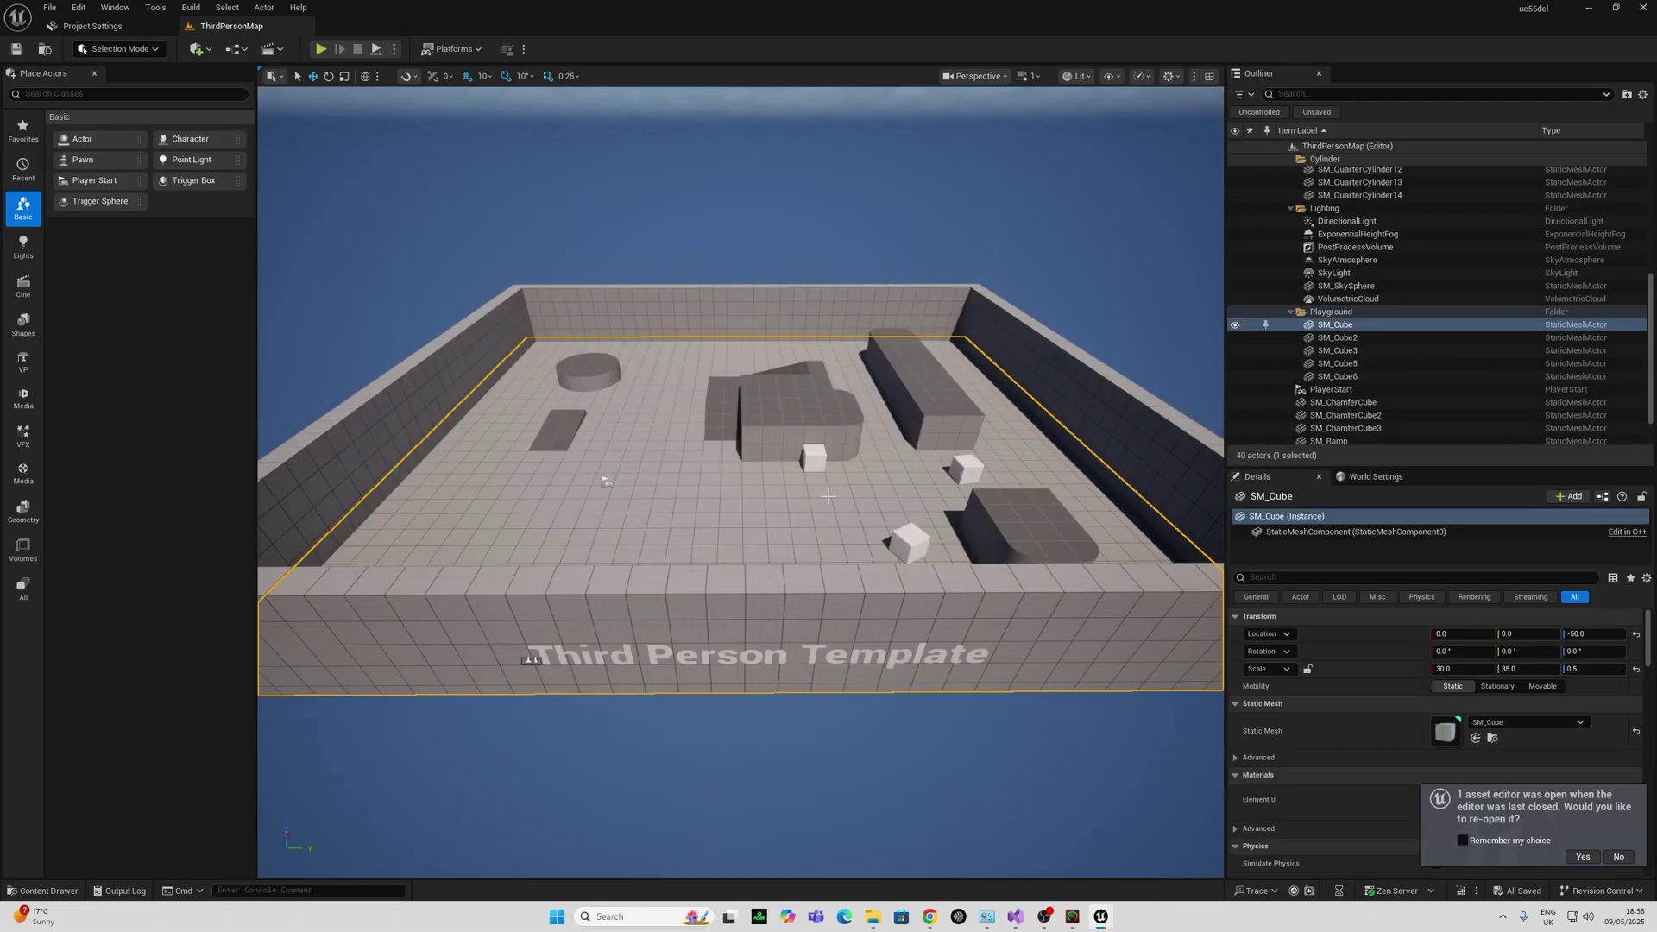
key("ctrl+space")
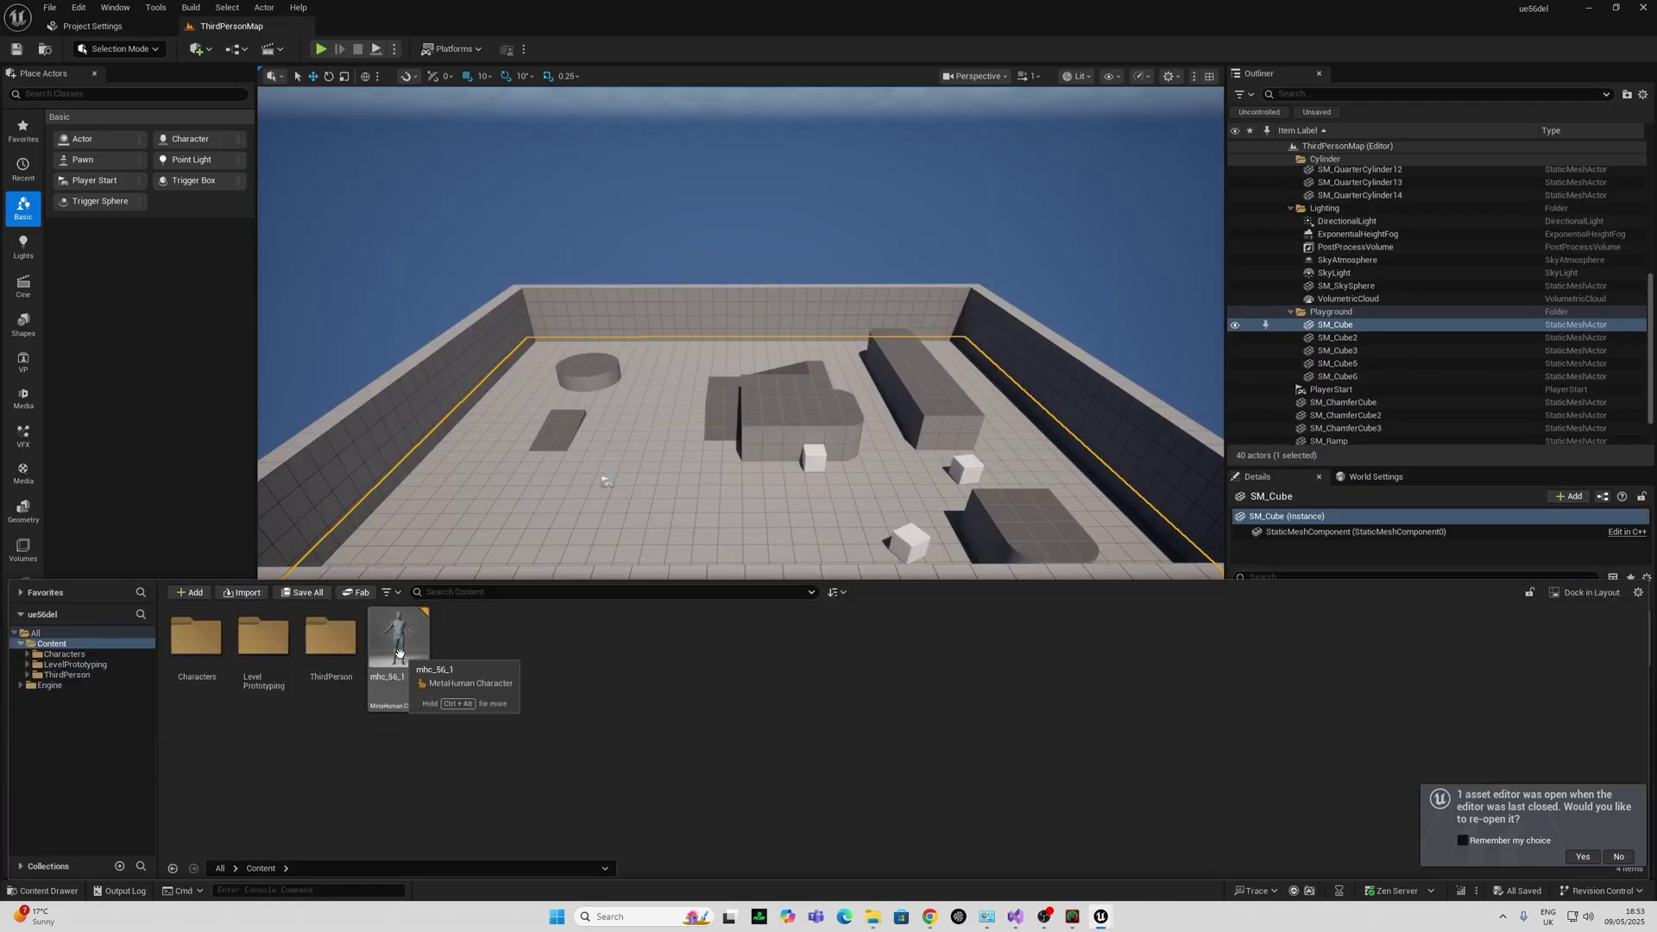
left_click(397, 661)
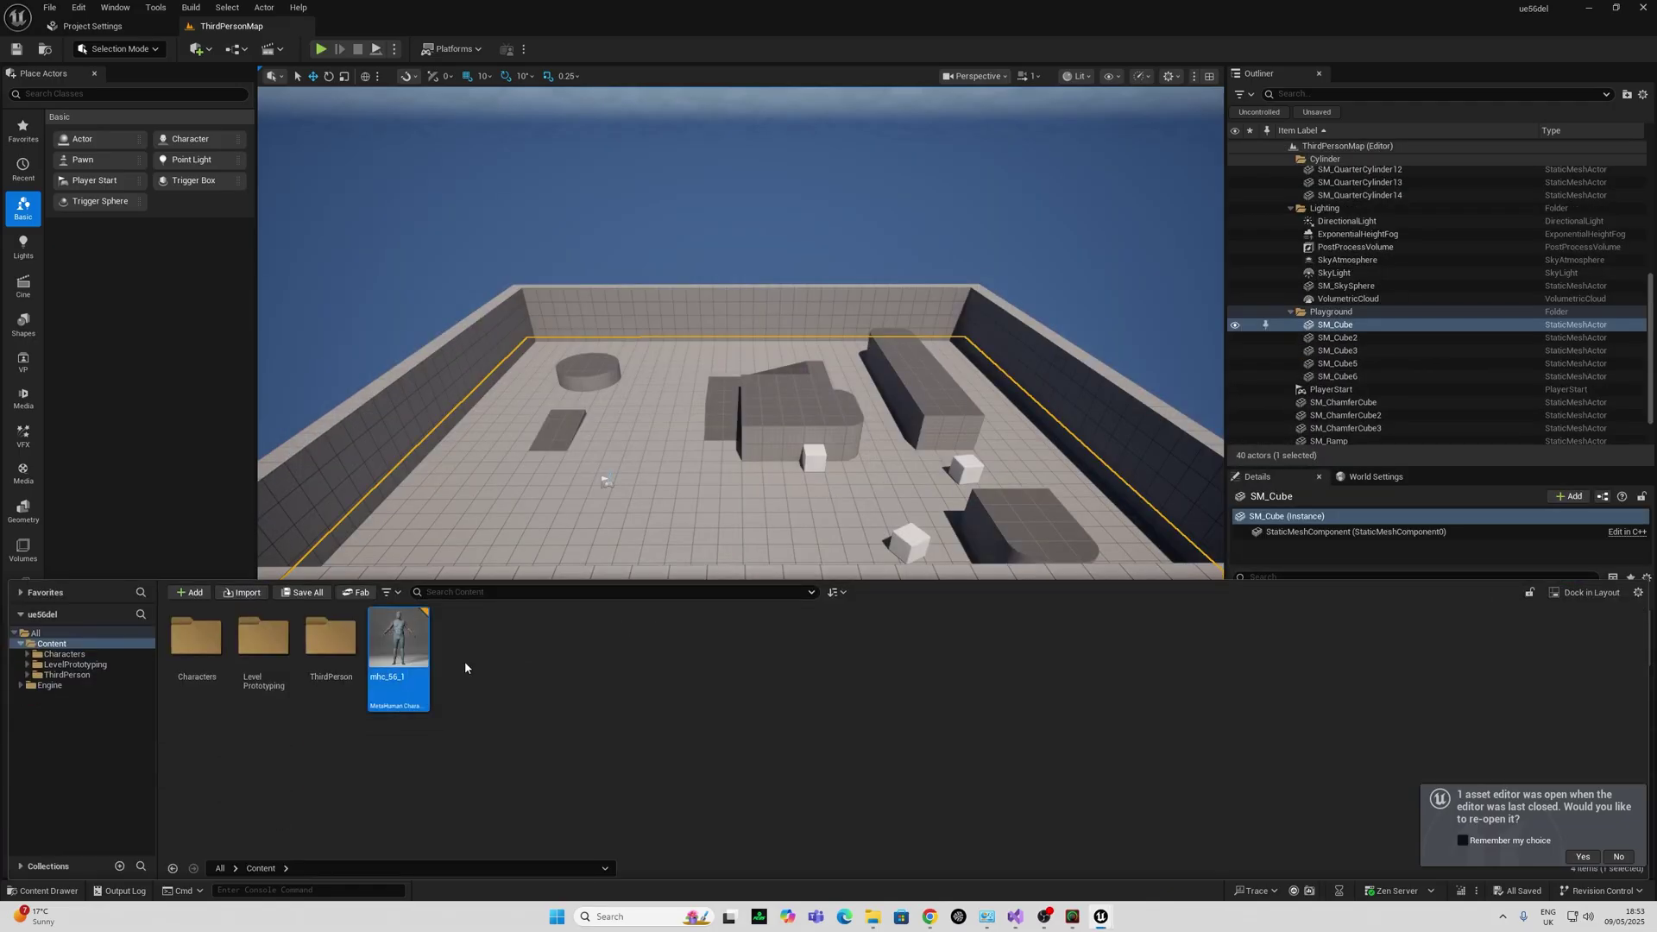
double_click(406, 652)
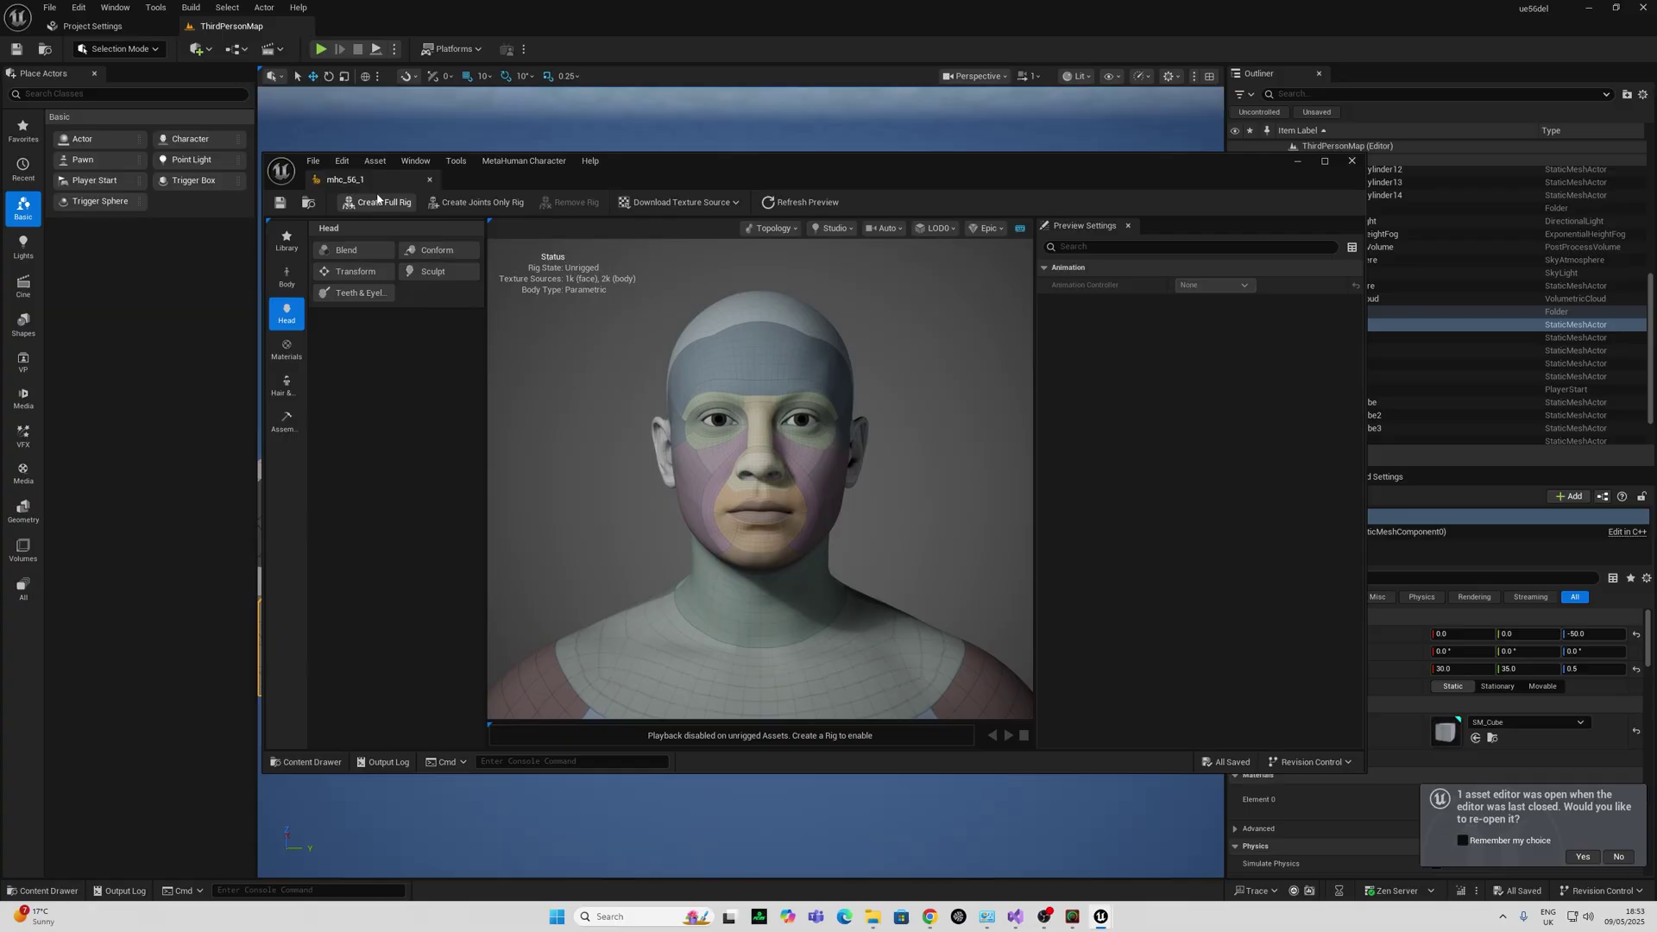
left_click_drag(358, 180, 371, 26)
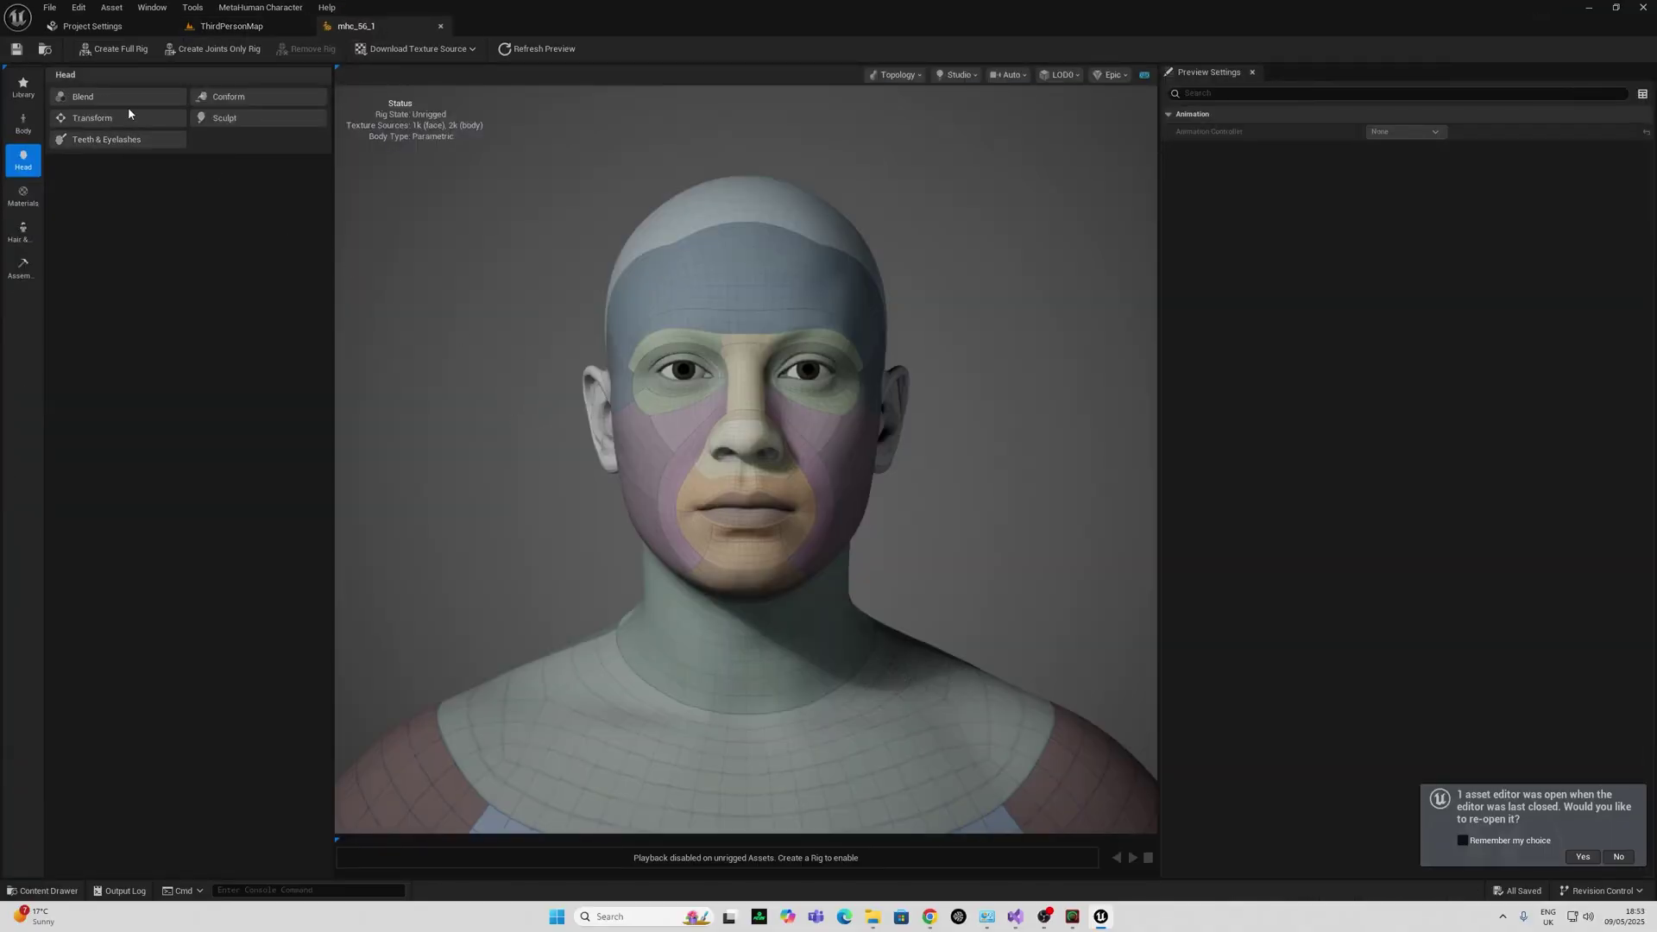
In the parametric body model, set Body Type to 0.567, Muscularity to 0.884 and Height to 186.037
left_click(21, 117)
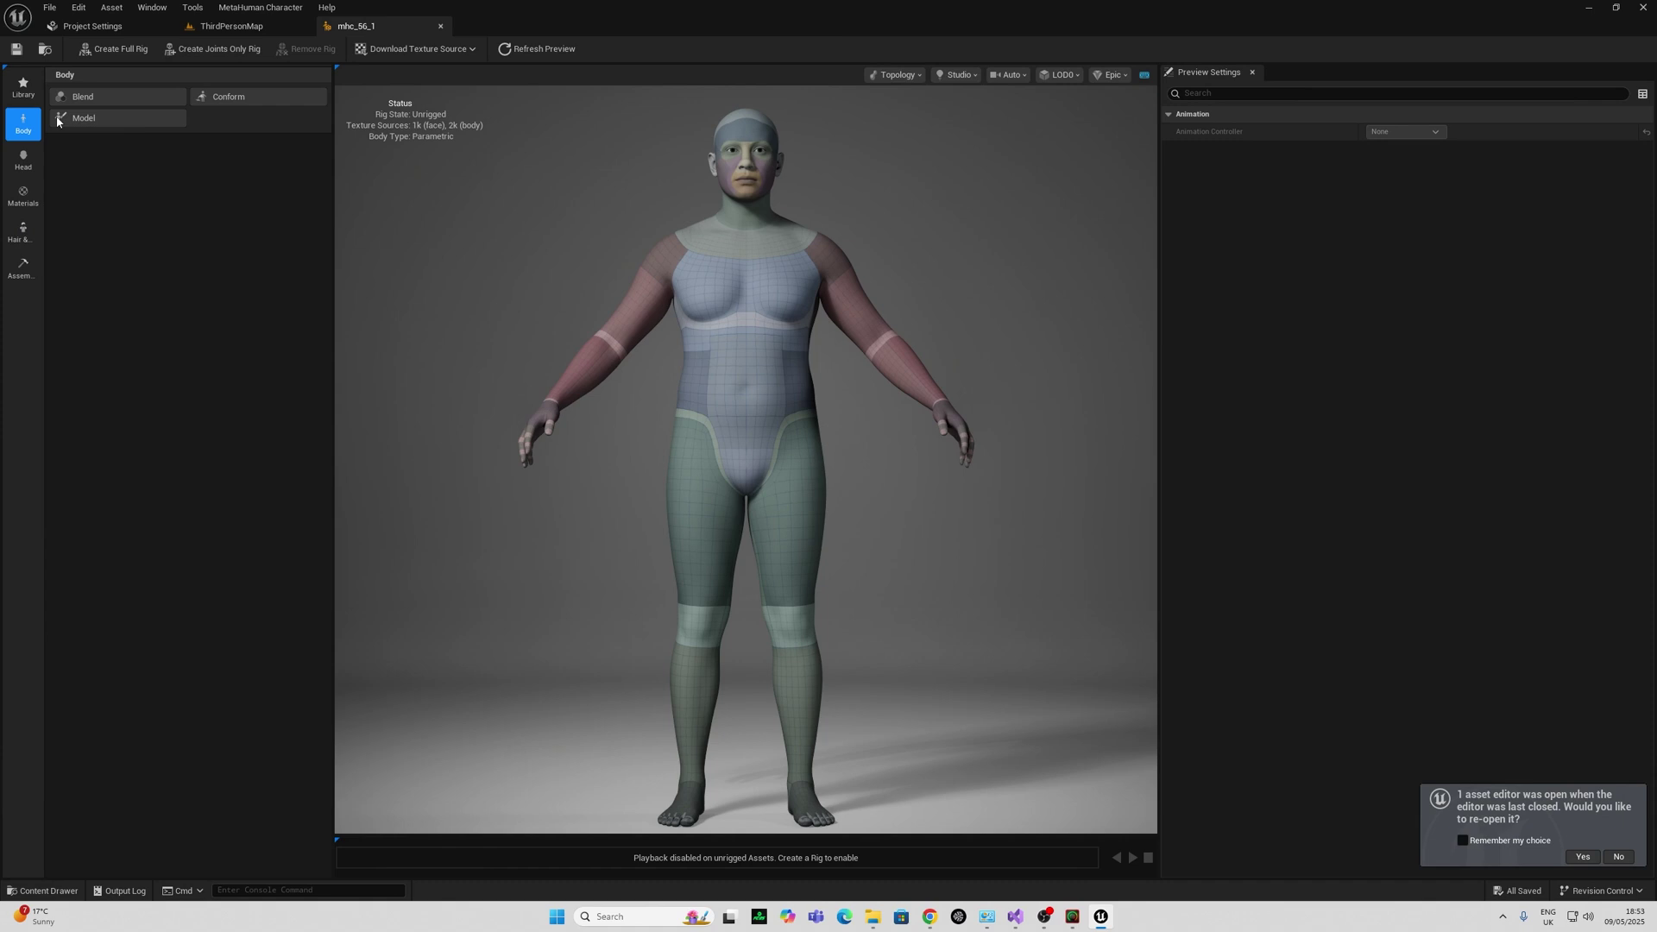
left_click(169, 114)
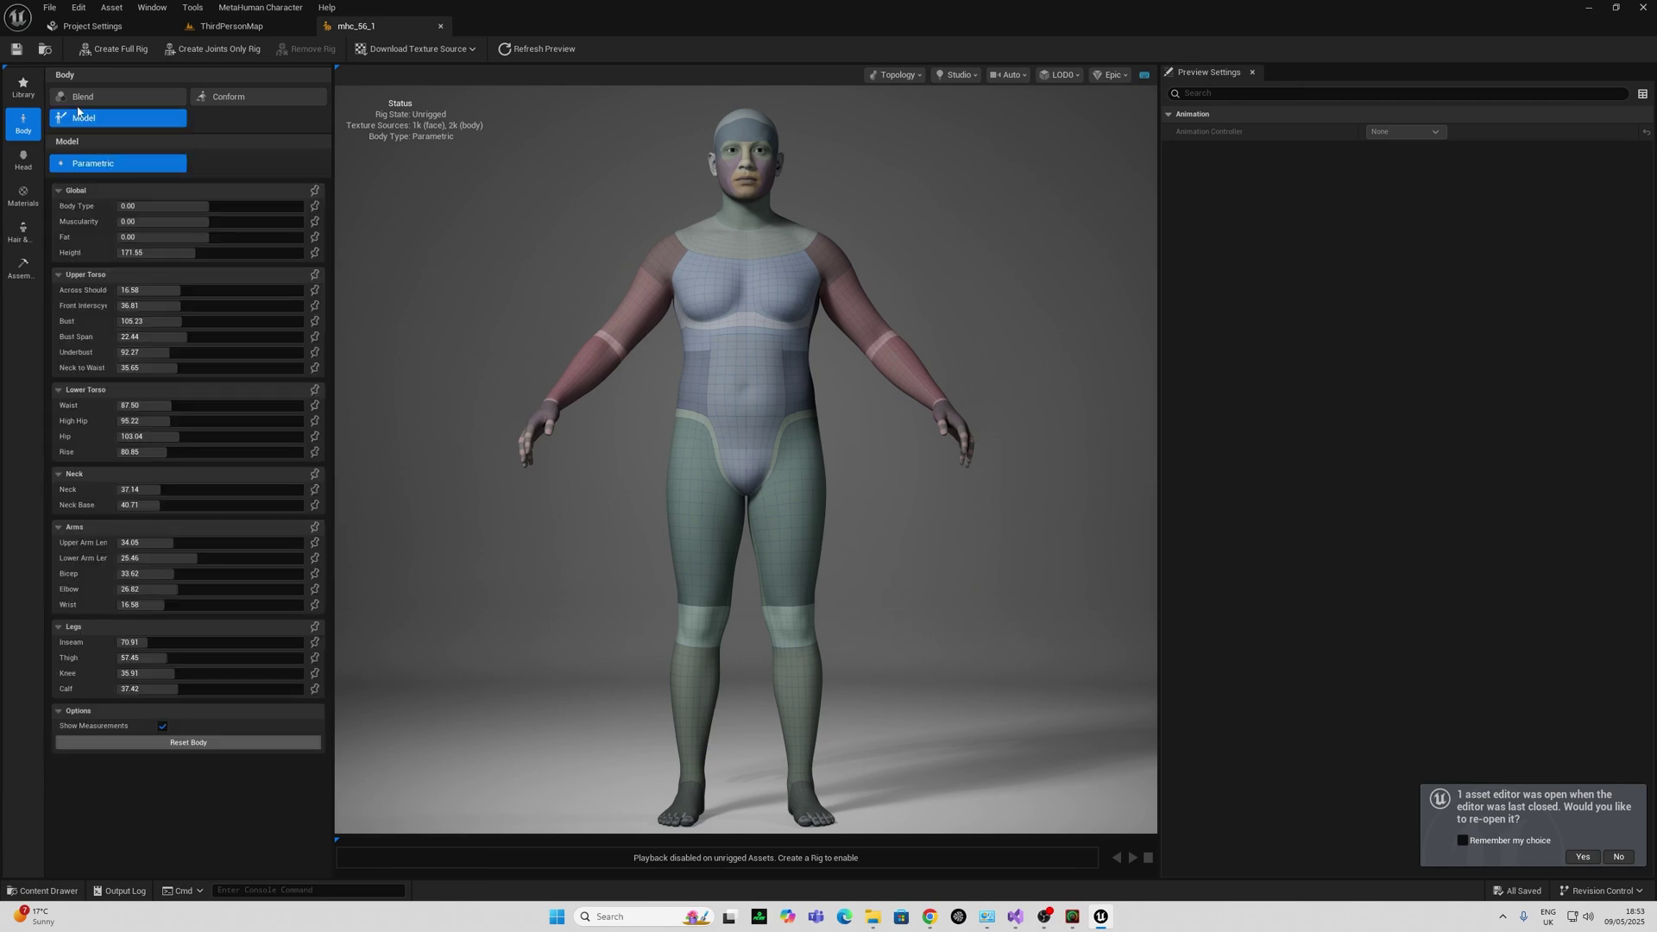
left_click_drag(164, 206, 227, 253)
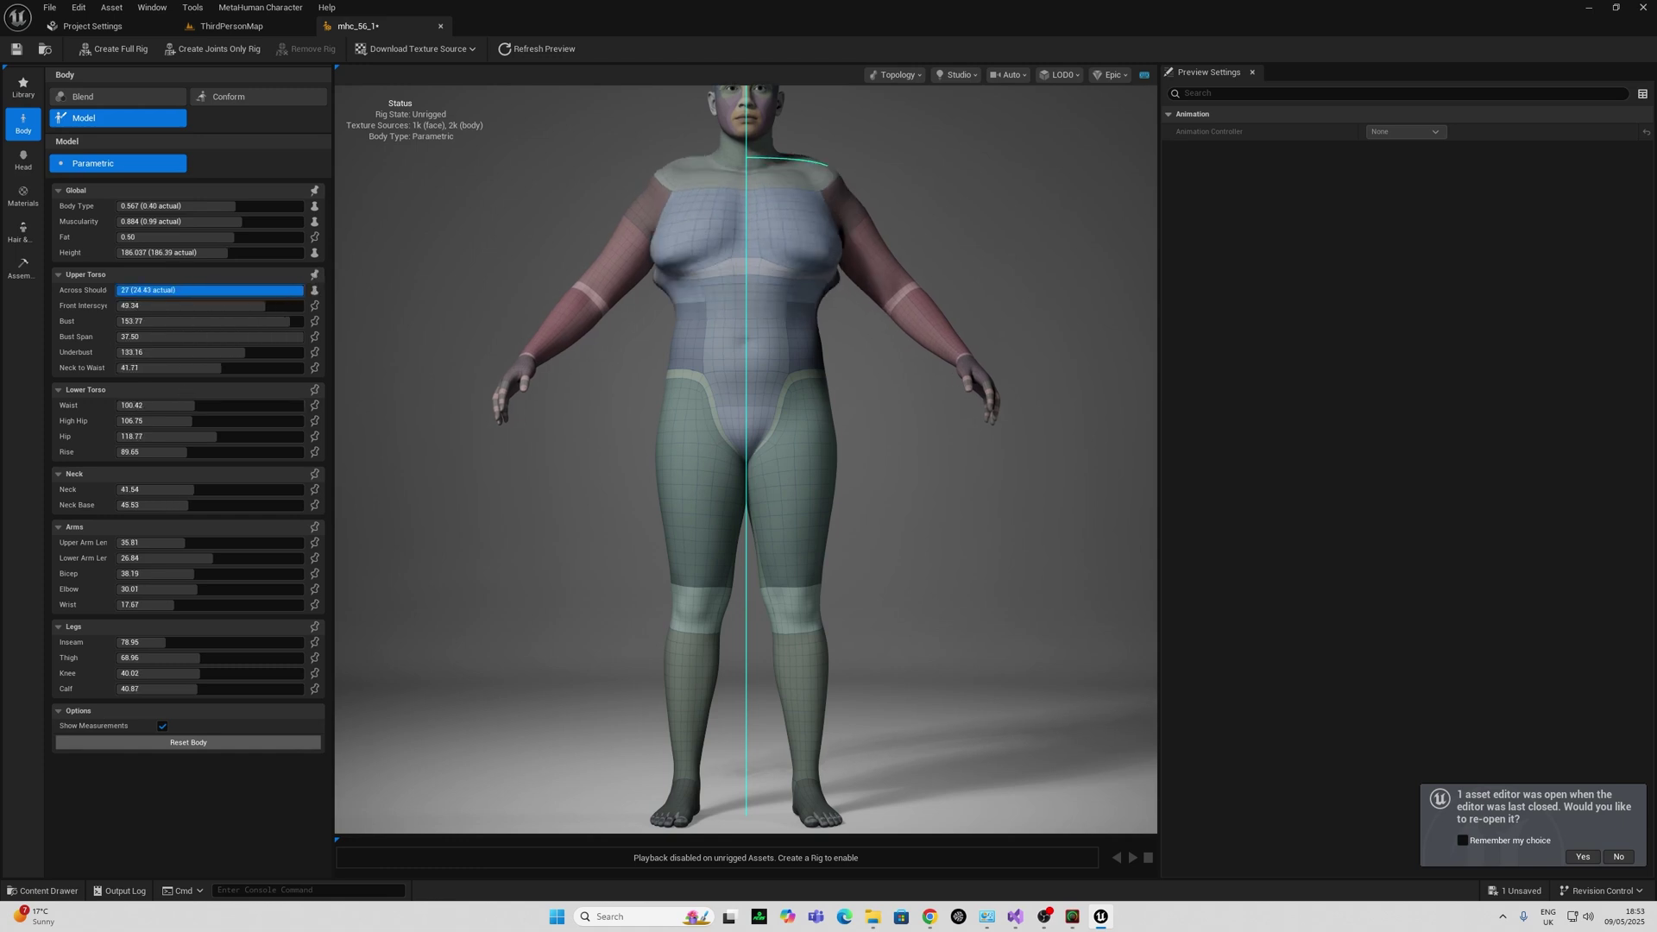
Set the upper torso's Across Shoulder to about 15.9, Bust to 106.643 and Bust Span to 36
mouse_move(303, 290)
left_mouse_down()
mouse_move(173, 290)
mouse_move(304, 323)
left_mouse_up()
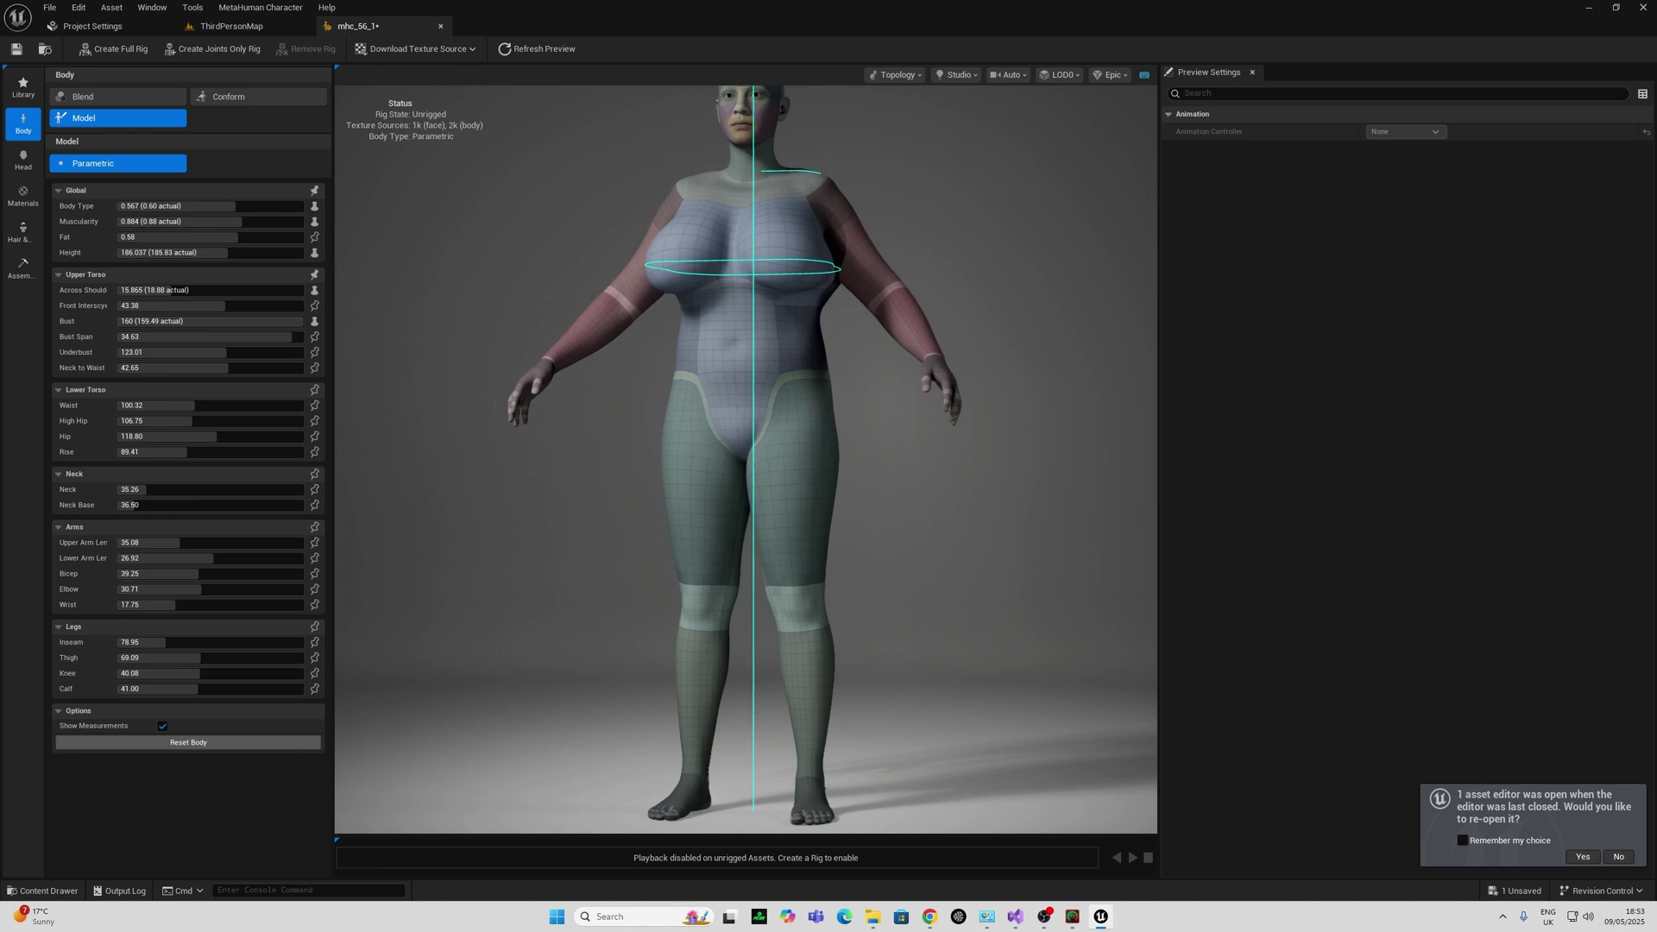
left_click_drag(742, 405, 587, 406)
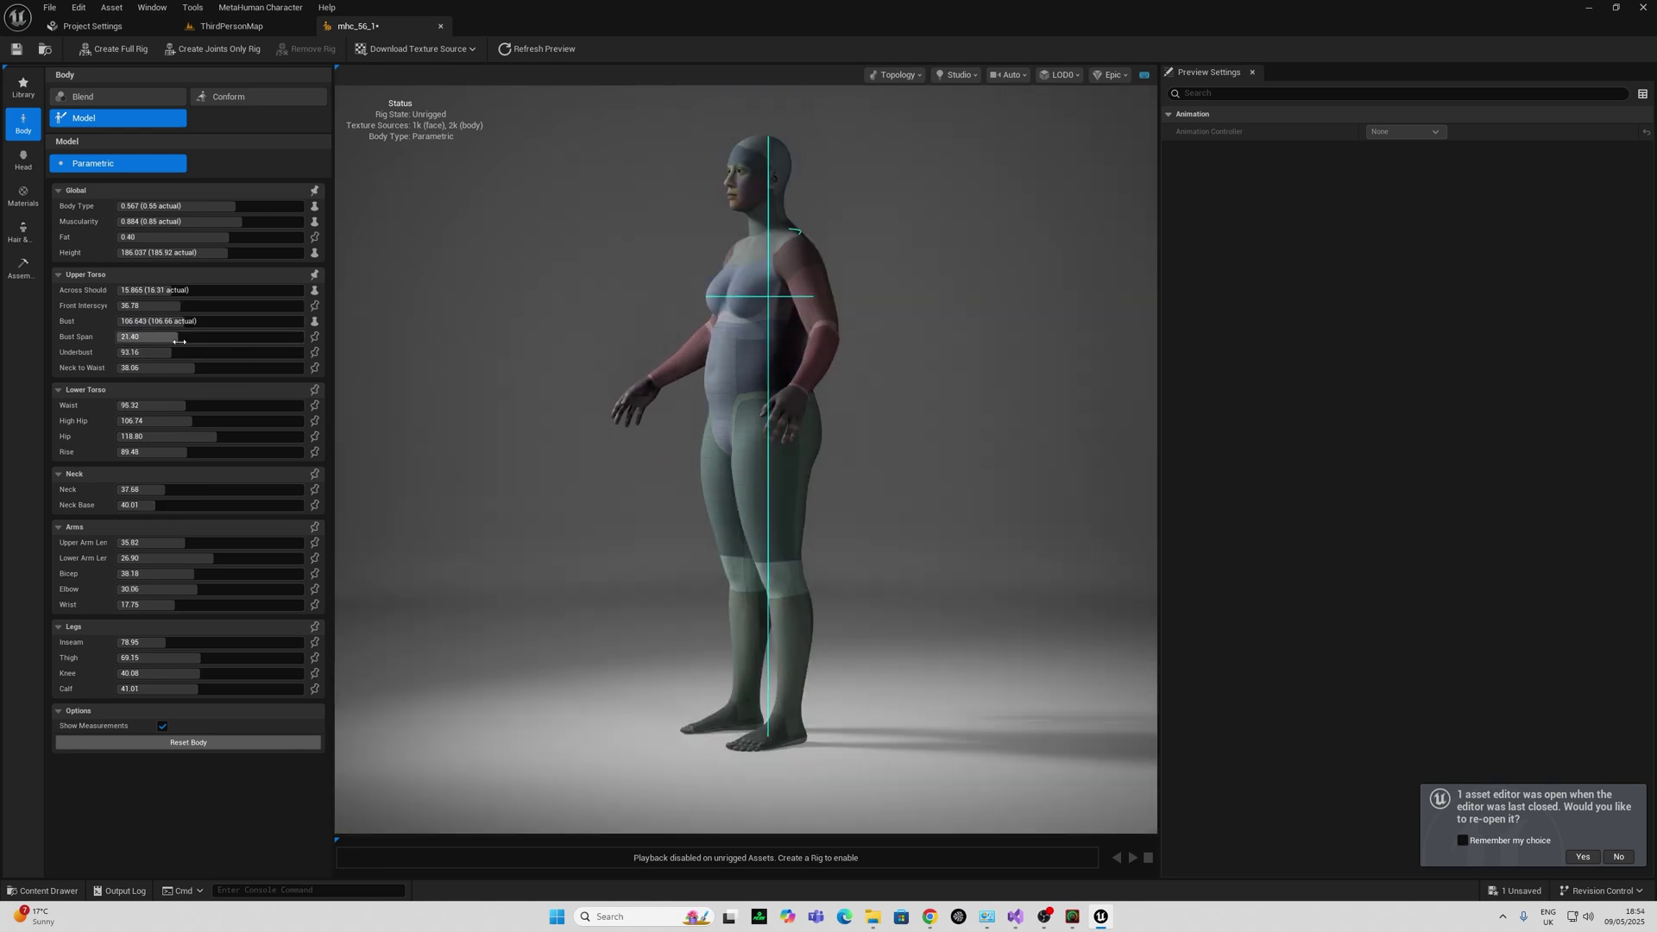
left_click_drag(172, 338, 304, 337)
left_click_drag(535, 380, 621, 379)
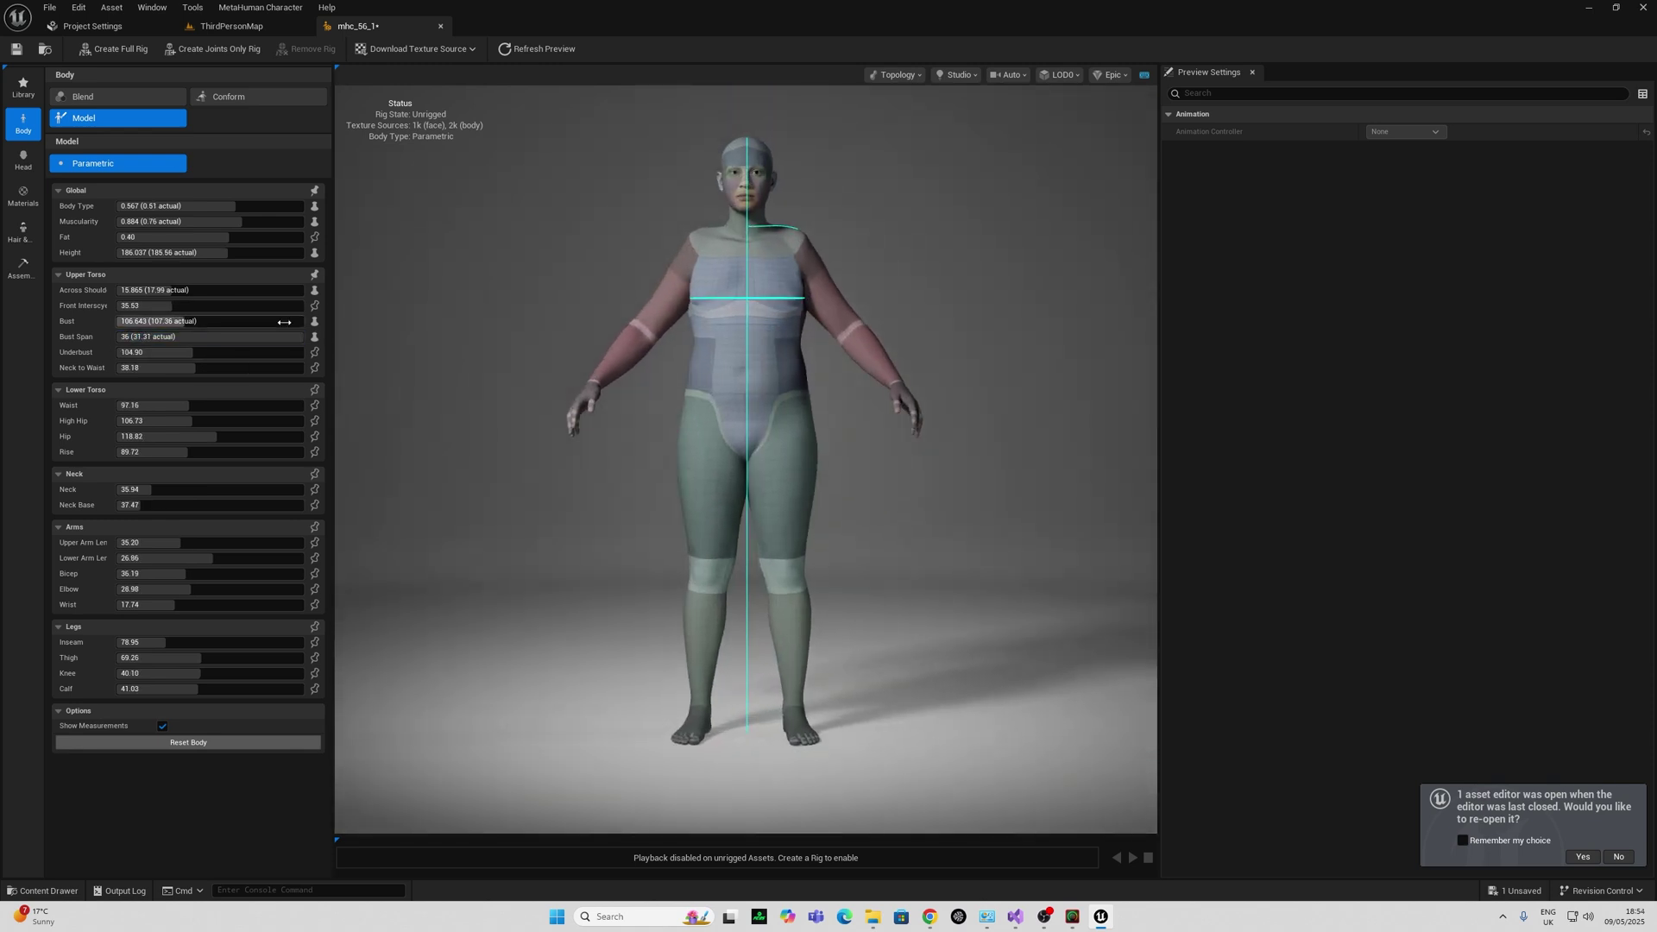
Set Bust Span to 19.488, Underbust to 92.254, Neck to Waist to 35.349, Waist to 69.837 and Rise to 105.591, and raise Hip to its maximum
left_click_drag(203, 367, 303, 452)
left_click_drag(189, 452, 253, 437)
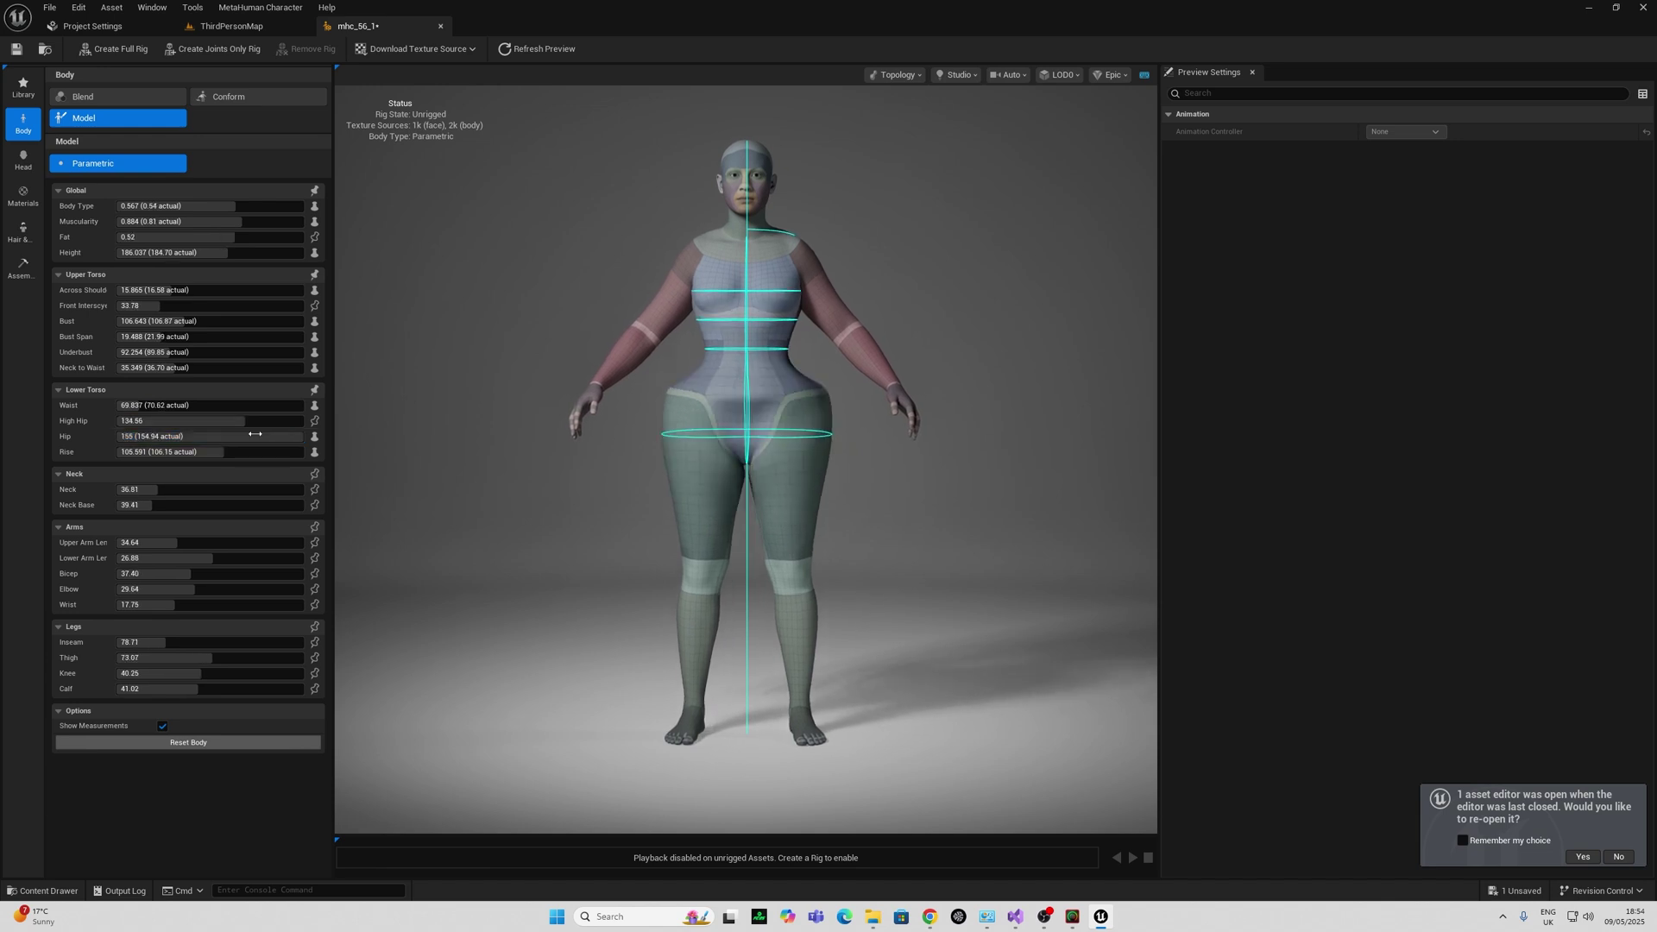
Set the parametric body's Neck to 37.833, Hip to 116.999 and Upper Arm Length to 33.224
left_click_drag(397, 422, 501, 414)
left_click_drag(1054, 418, 829, 418)
left_click_drag(1105, 418, 993, 396)
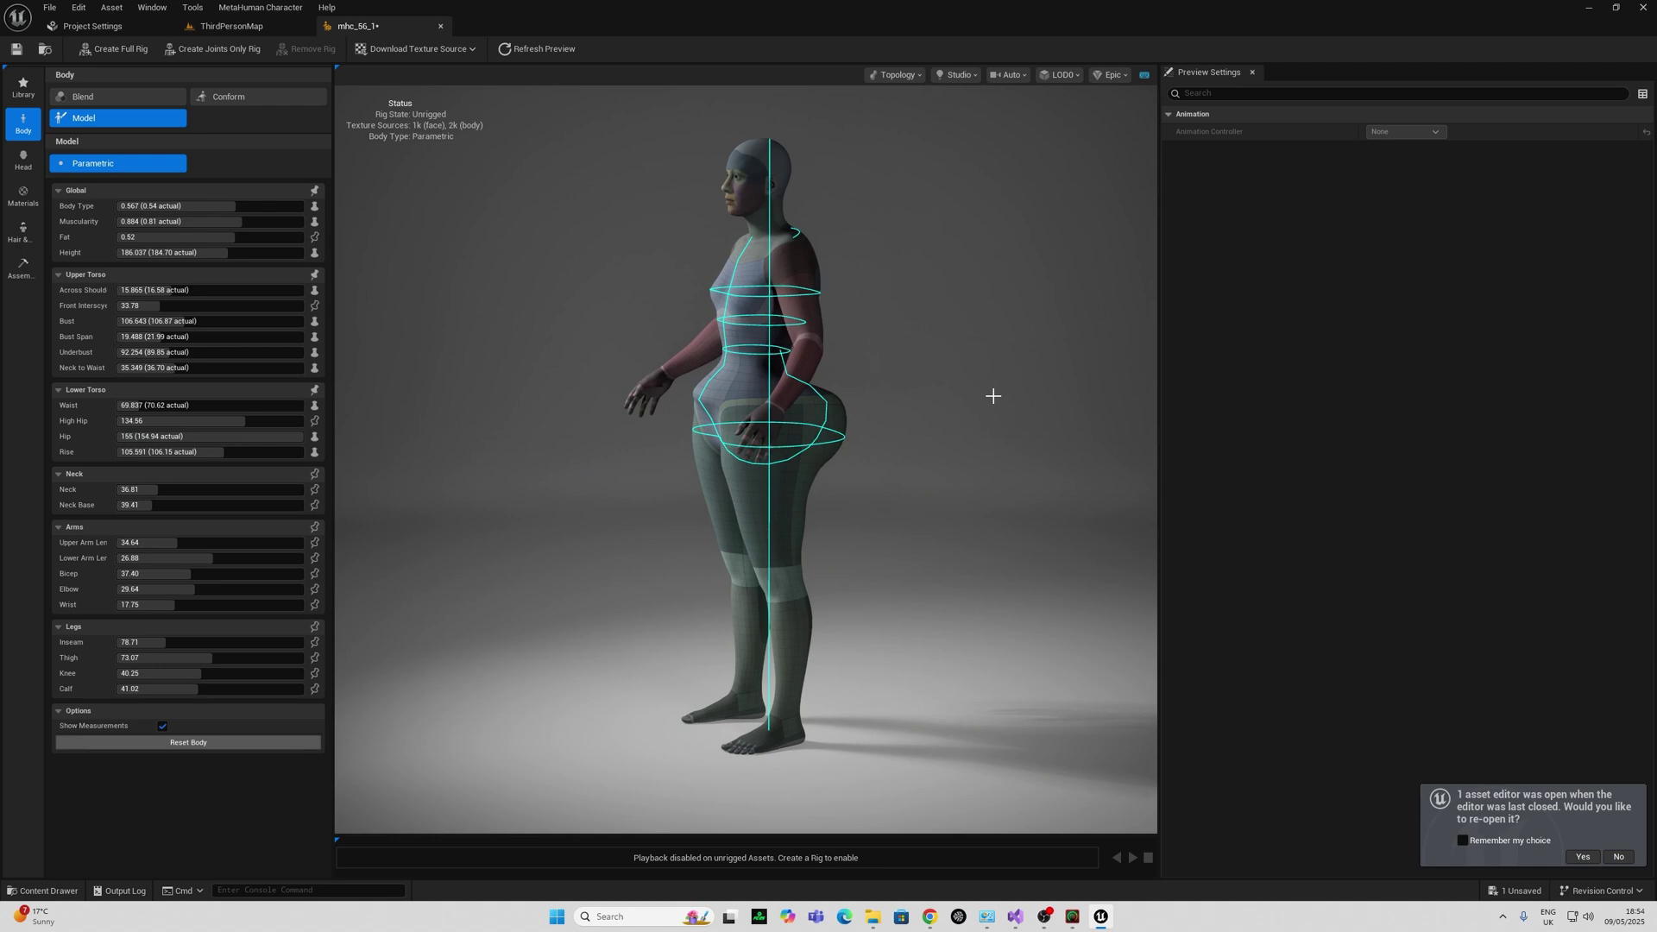
mouse_move(149, 490)
left_mouse_down()
mouse_move(259, 489)
mouse_move(148, 489)
left_mouse_up()
left_click_drag(454, 487, 612, 442)
left_click_drag(523, 416, 523, 440)
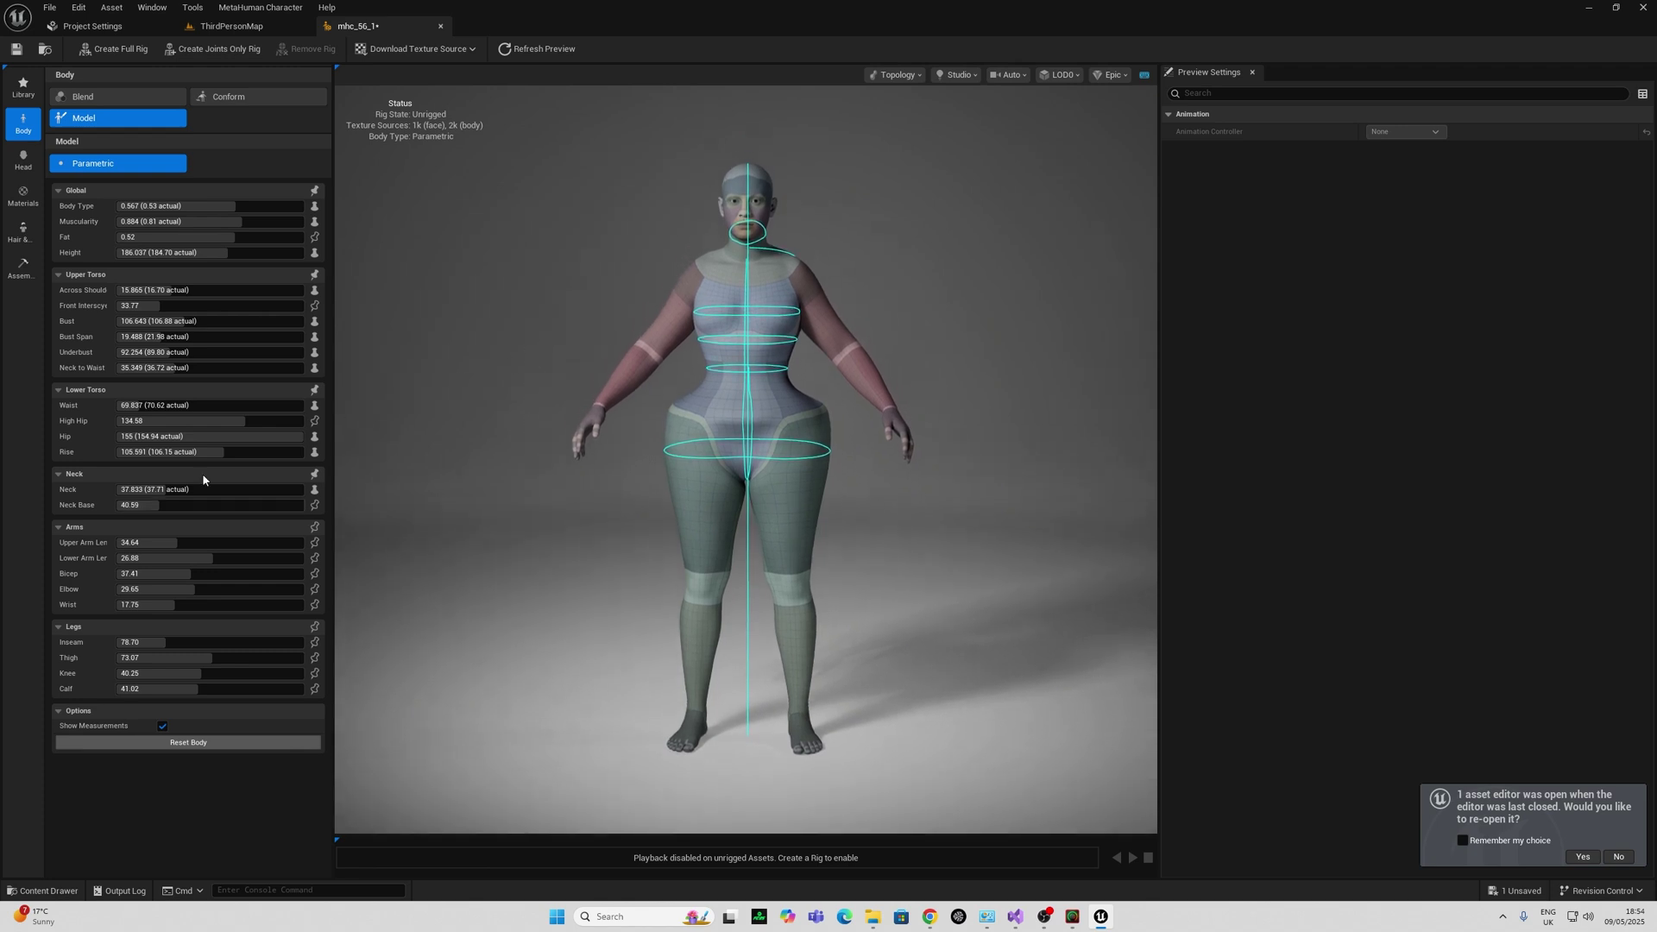
left_click_drag(260, 438, 168, 439)
mouse_move(176, 543)
left_mouse_down()
mouse_move(114, 544)
mouse_move(302, 544)
mouse_move(167, 542)
left_mouse_up()
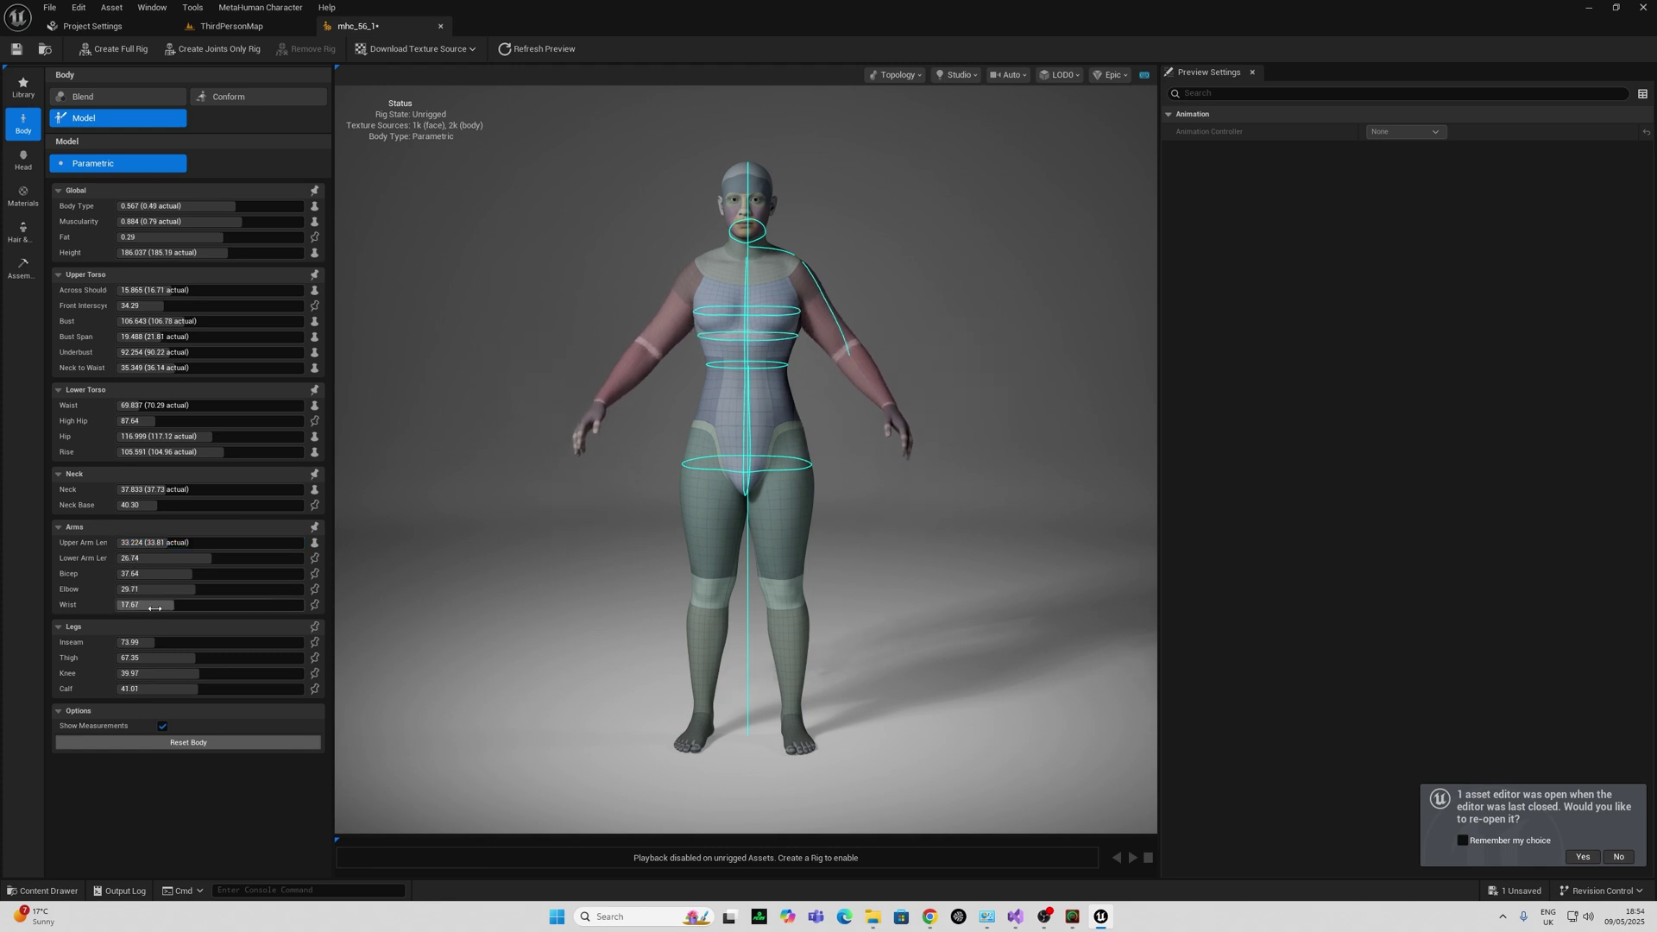
Try the Wrist measurement at its maximum and Thigh at 81.133, and reset the body
left_click_drag(155, 609, 276, 605)
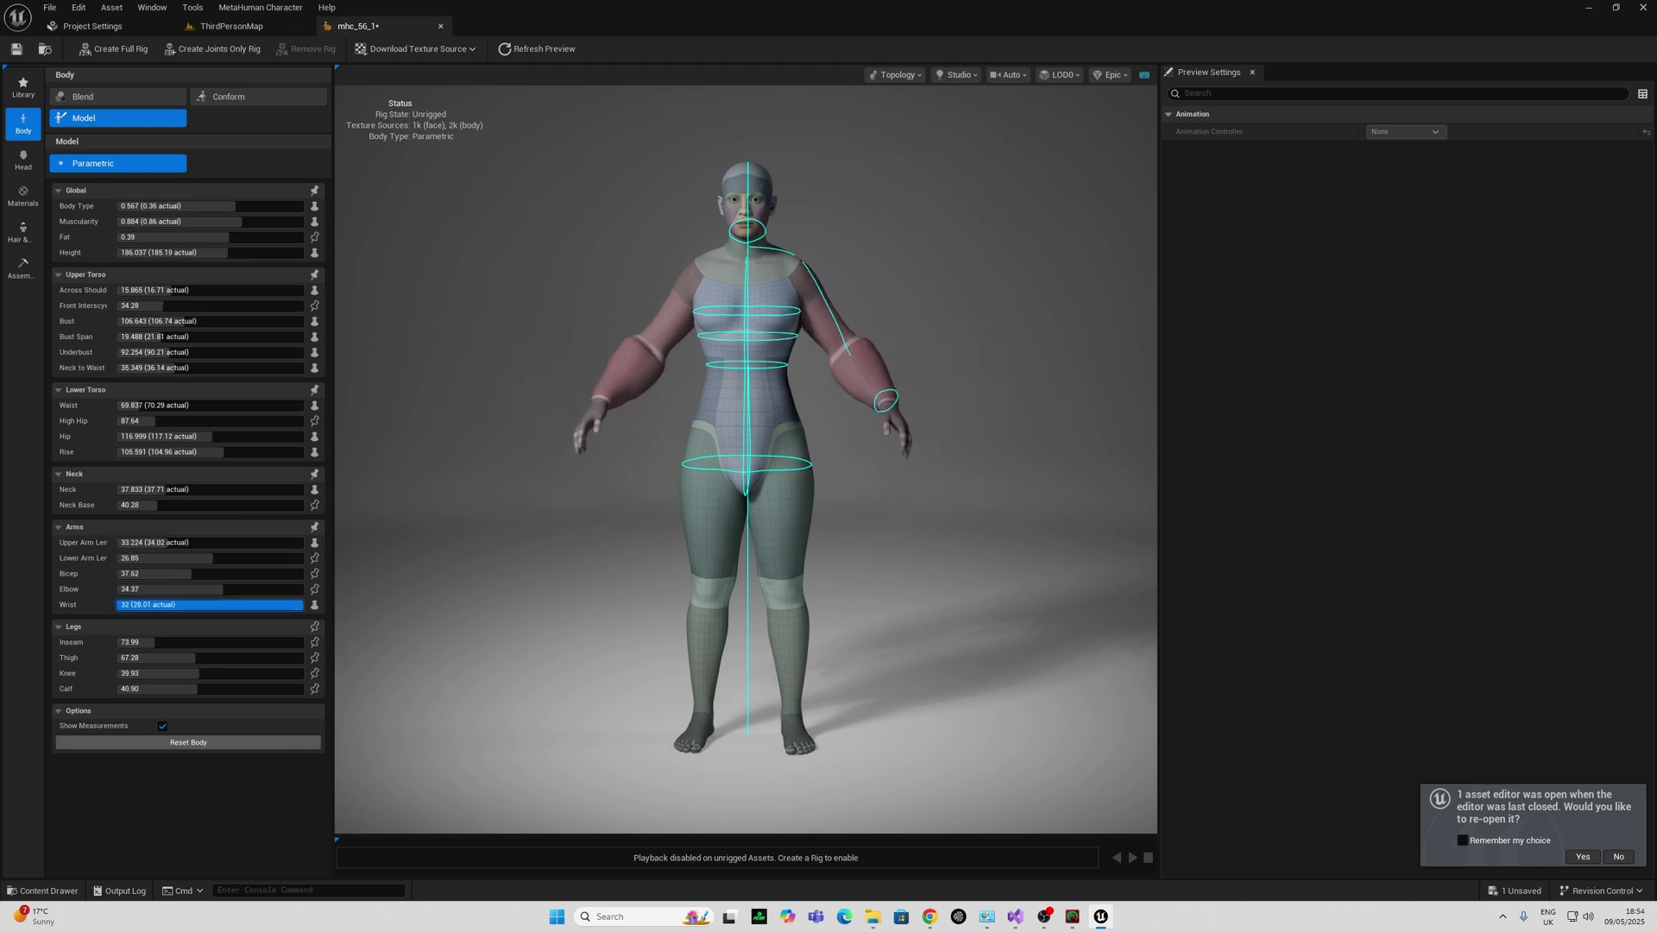
left_click_drag(195, 658, 199, 753)
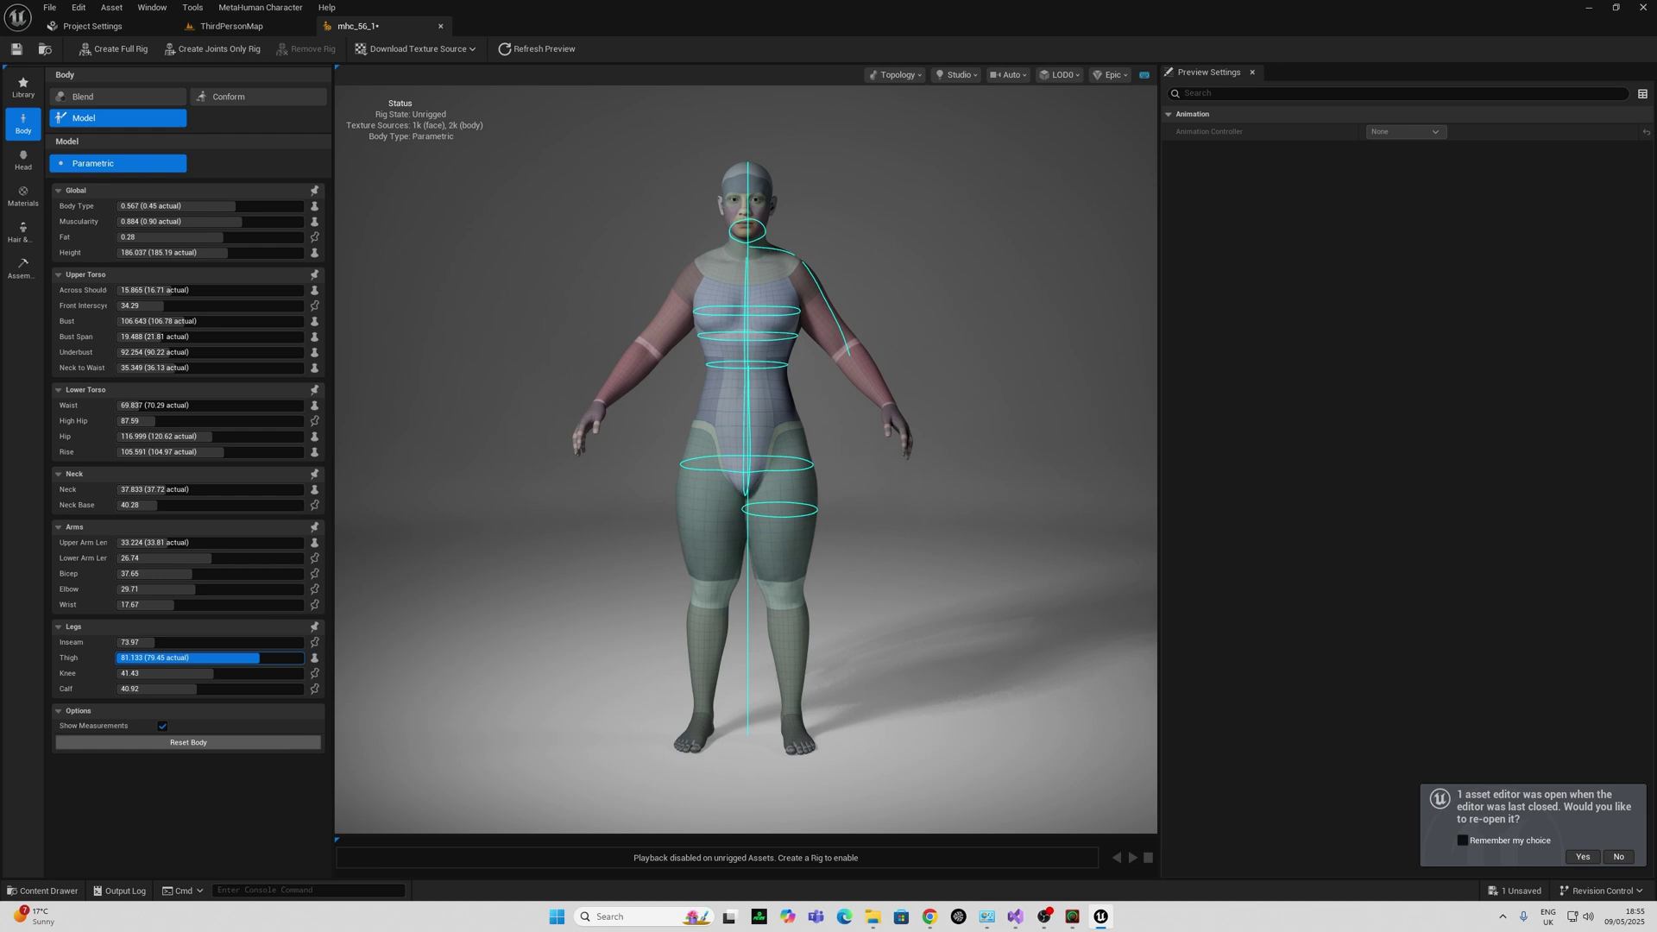
left_click(191, 744)
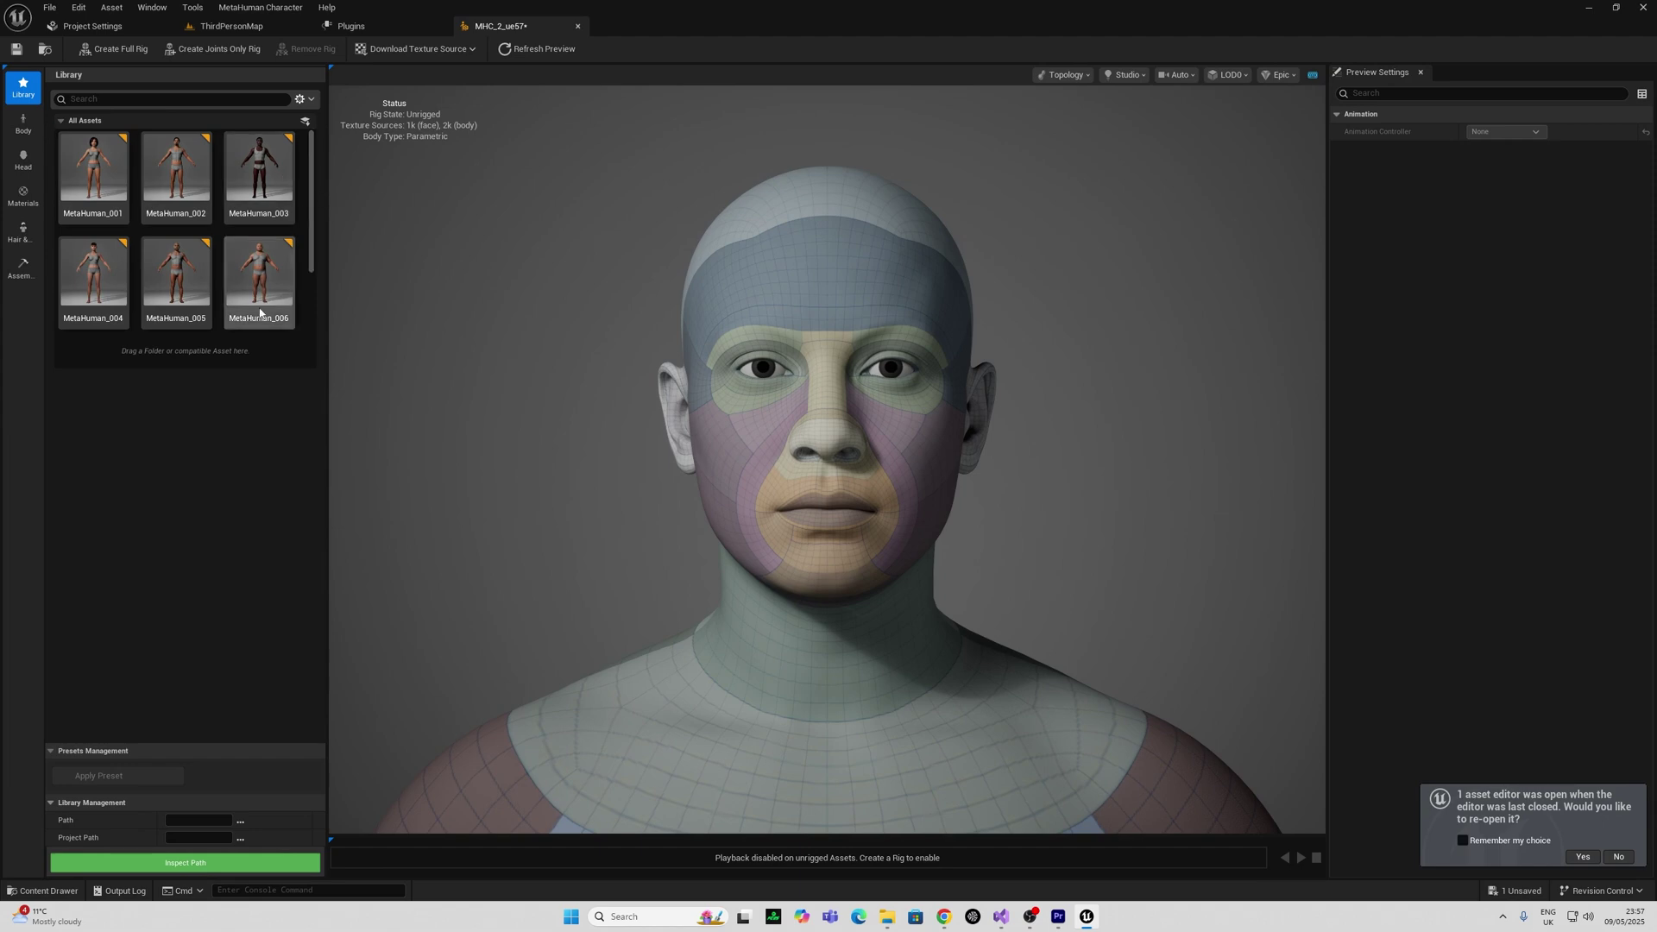
Browse the MetaHuman library for MHC_2_ue57 and apply the MetaHuman_007 preset to the character
scroll(292, 206, "down", 2)
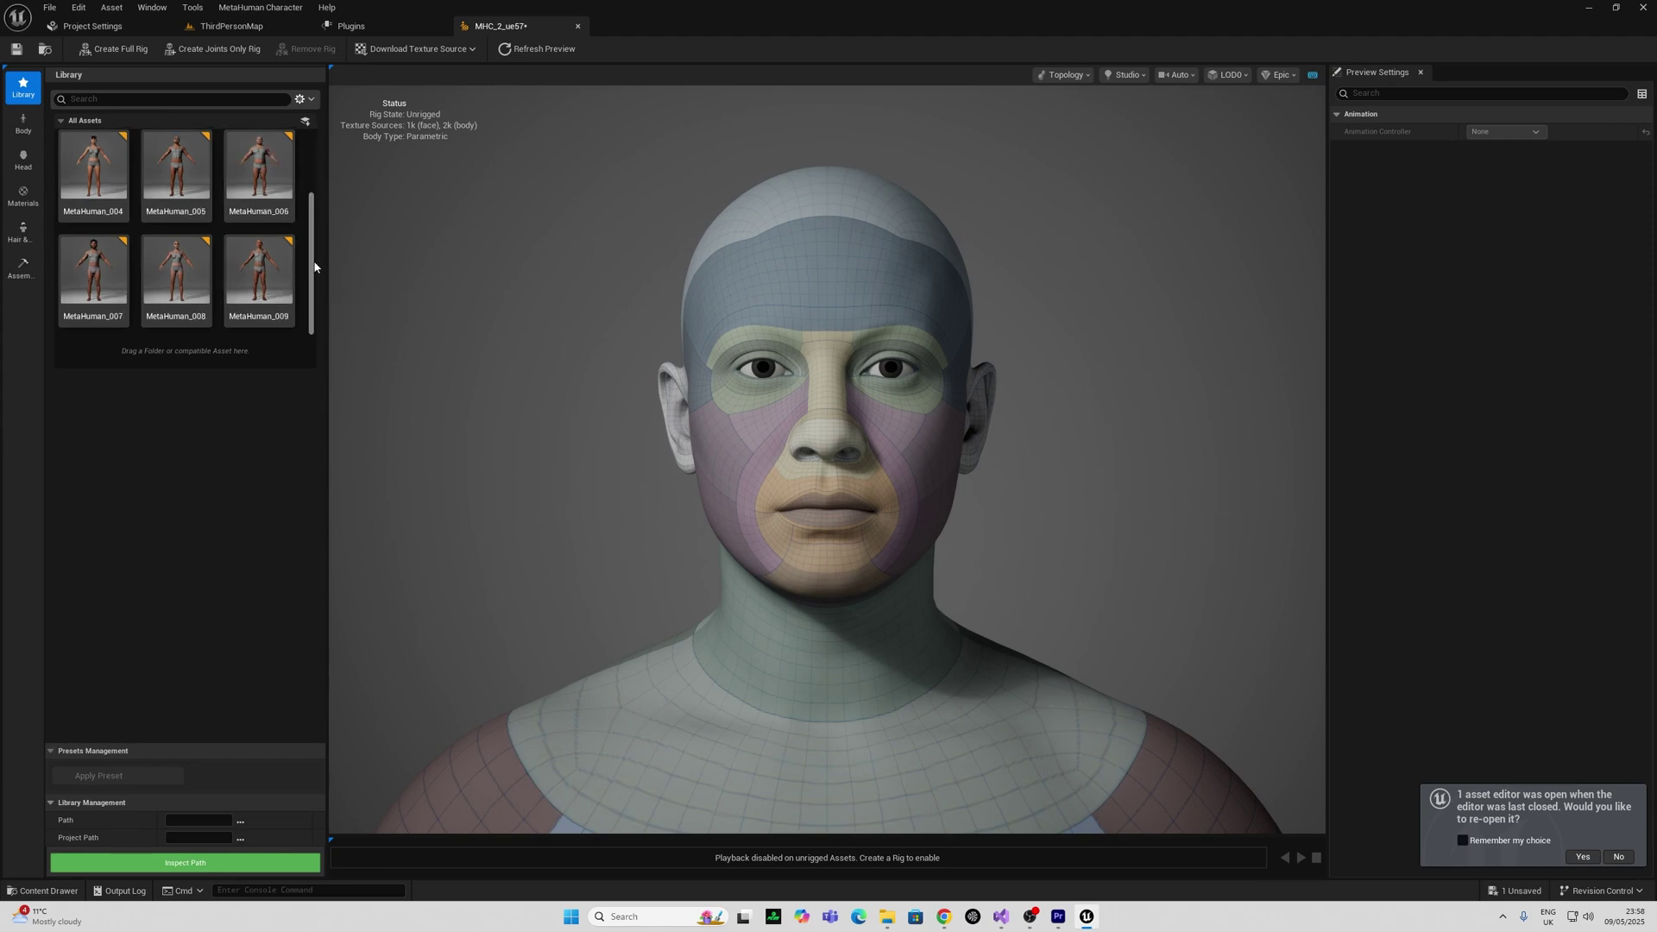
left_click_drag(314, 268, 314, 170)
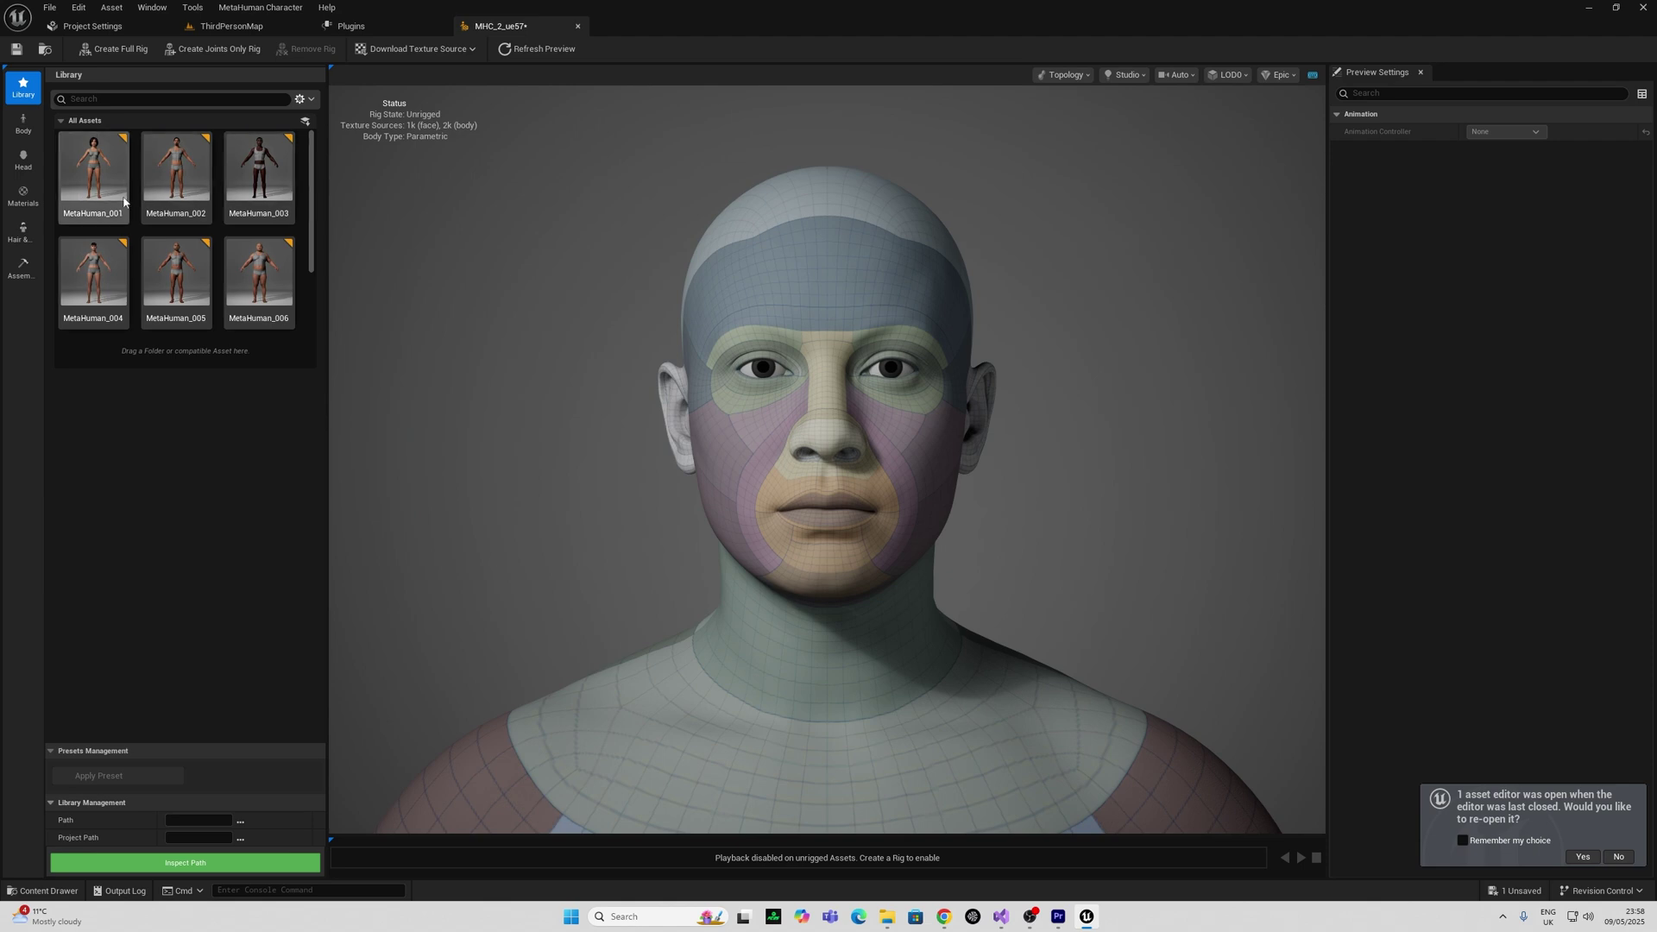
left_click_drag(313, 211, 313, 276)
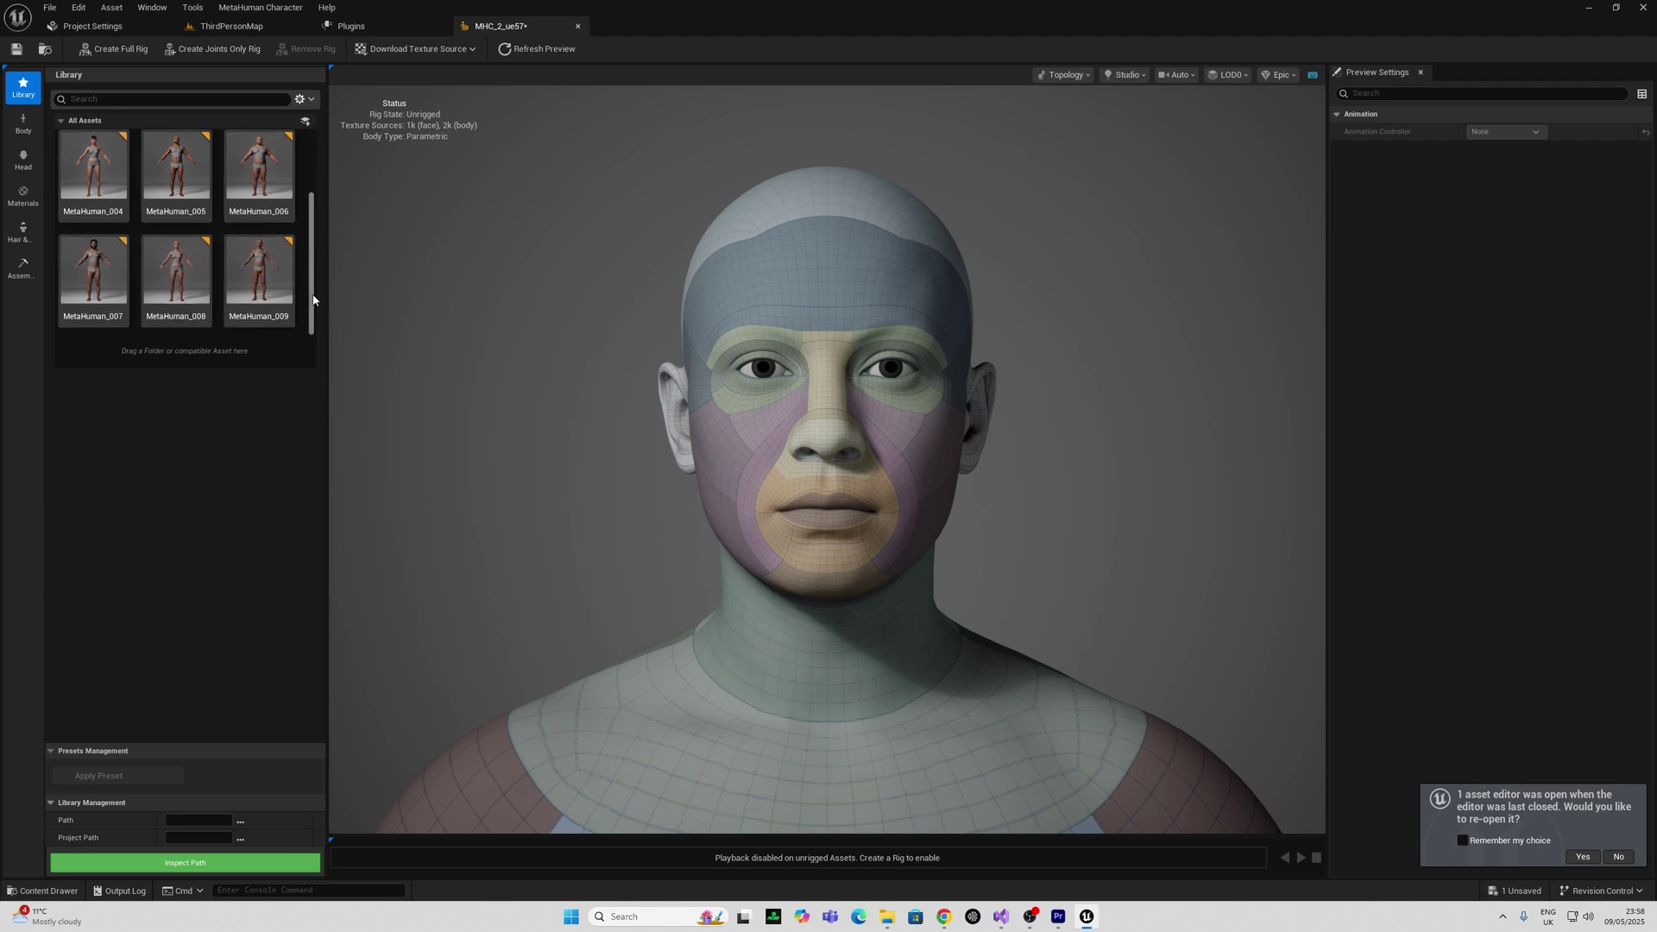
left_click(92, 284)
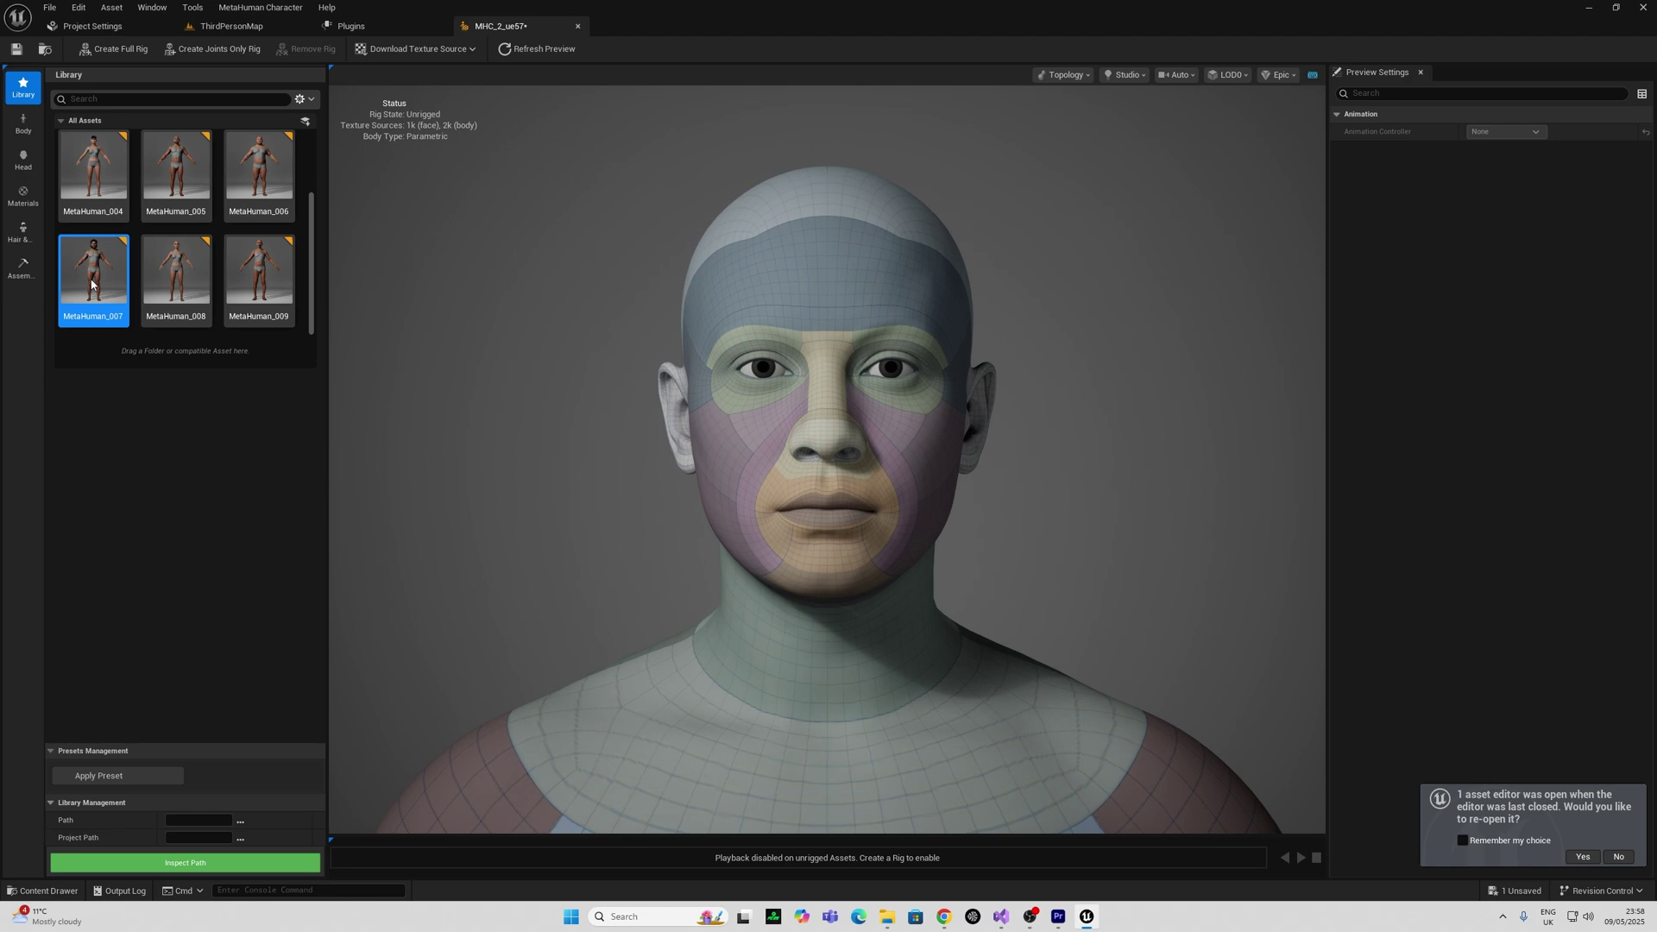
double_click(92, 284)
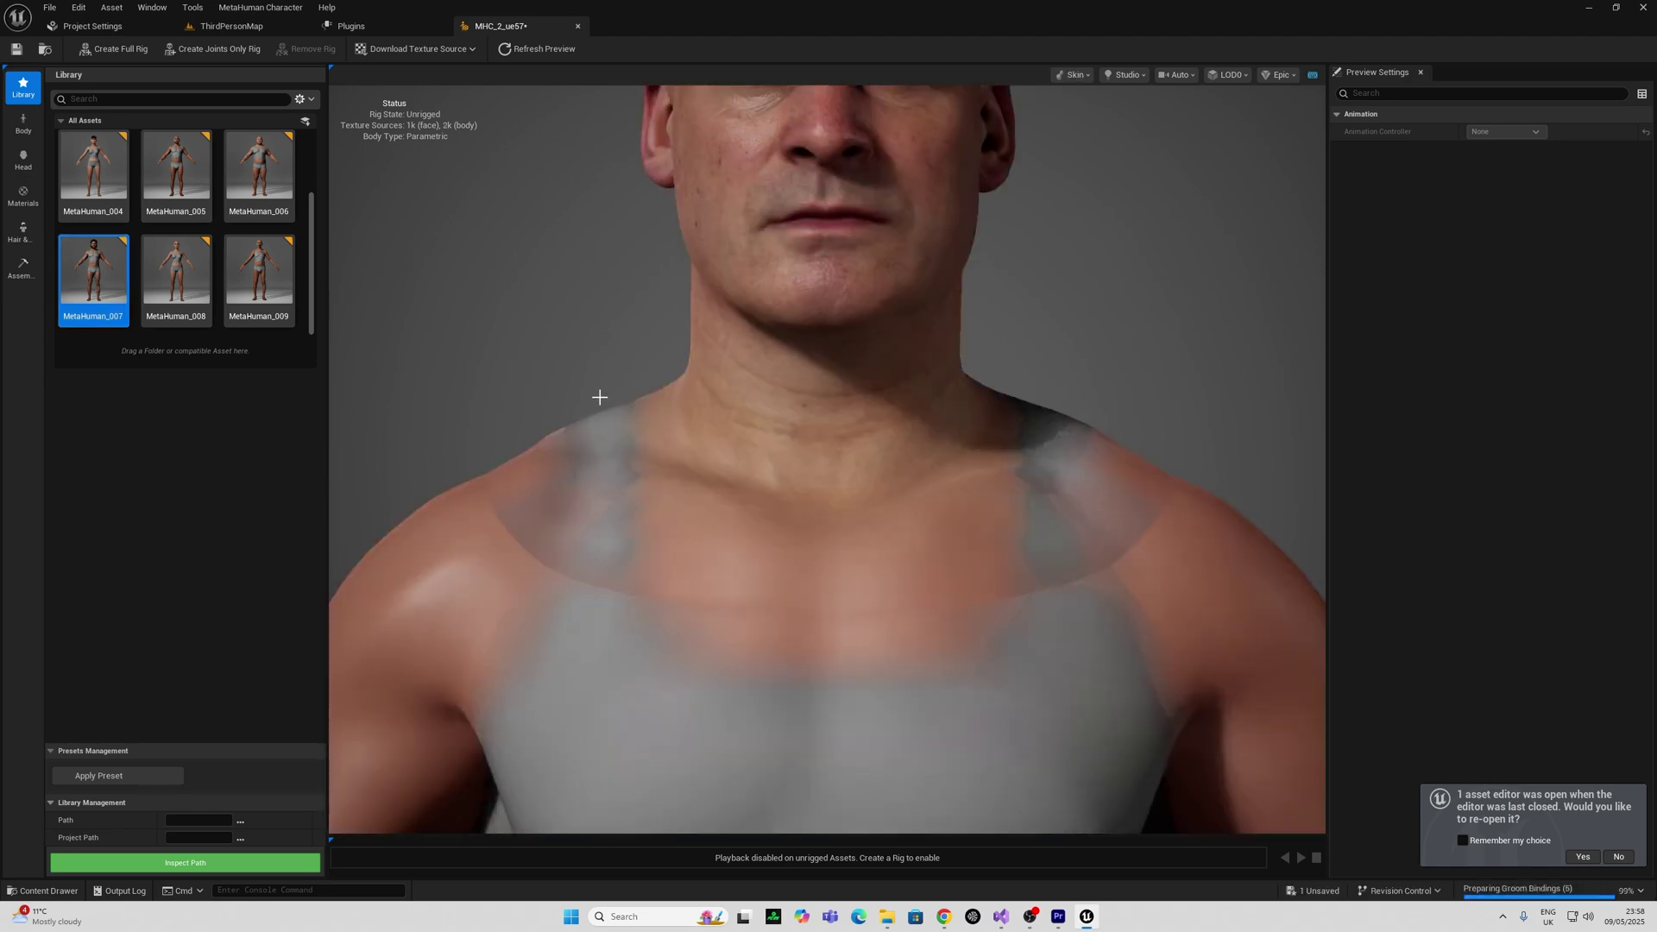
mouse_move(572, 411)
left_mouse_down()
mouse_move(707, 411)
mouse_move(571, 411)
left_mouse_up()
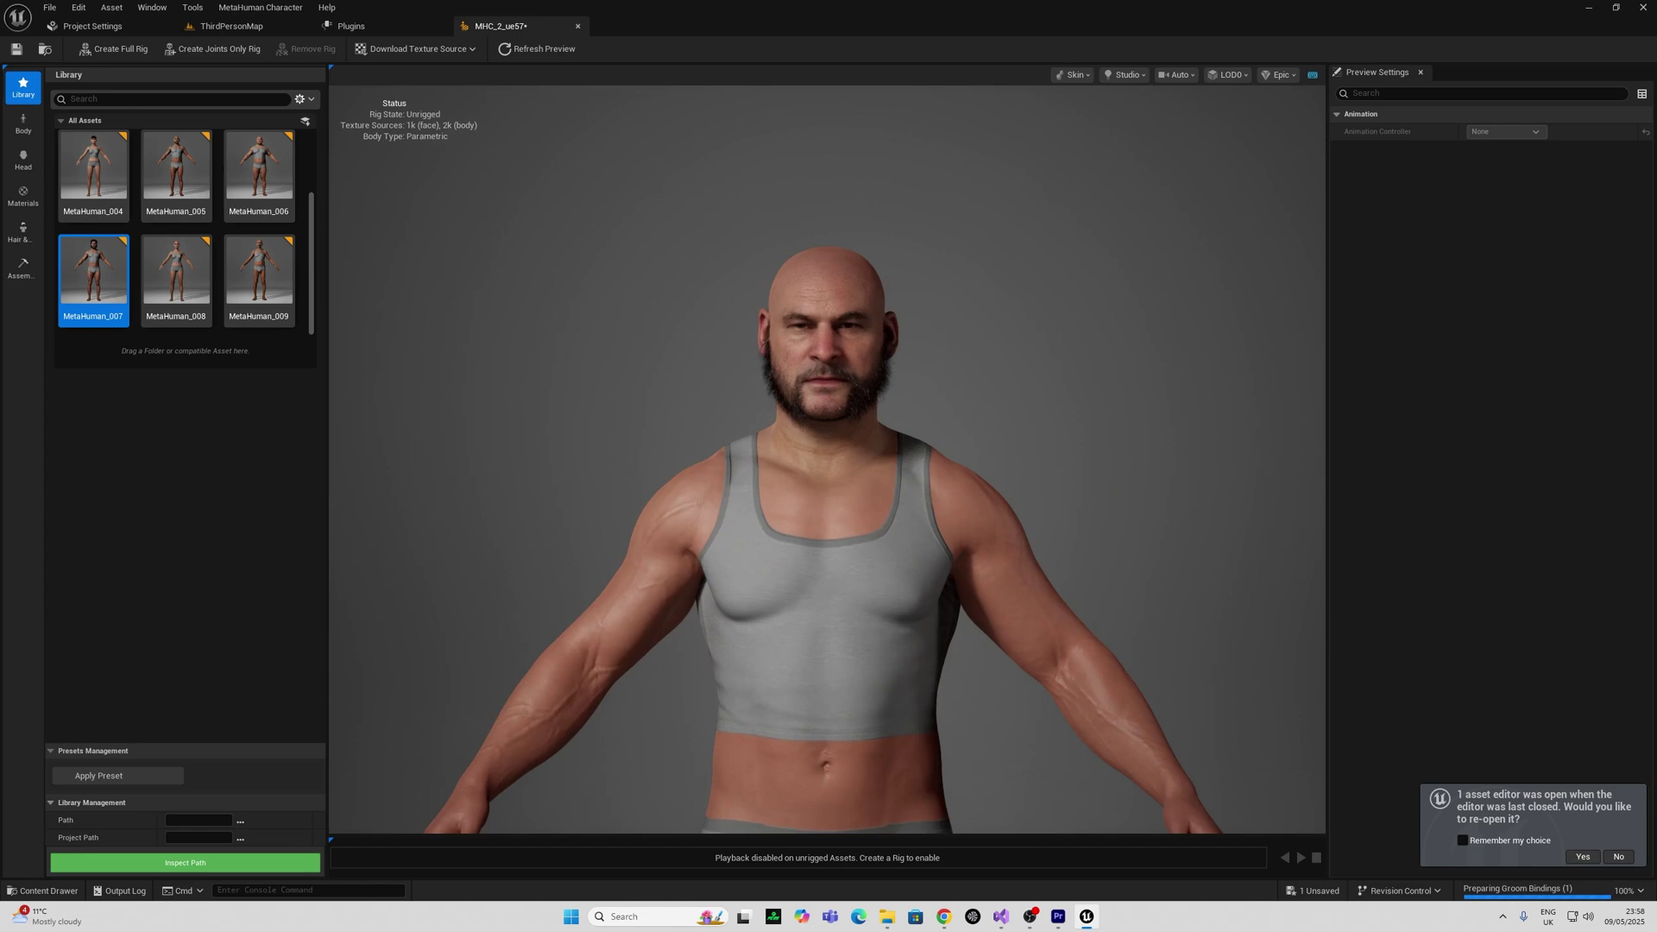
Try the MetaHuman_004, MetaHuman_009, MetaHuman_006 and MetaHuman_002 library presets on the character
left_click(90, 169)
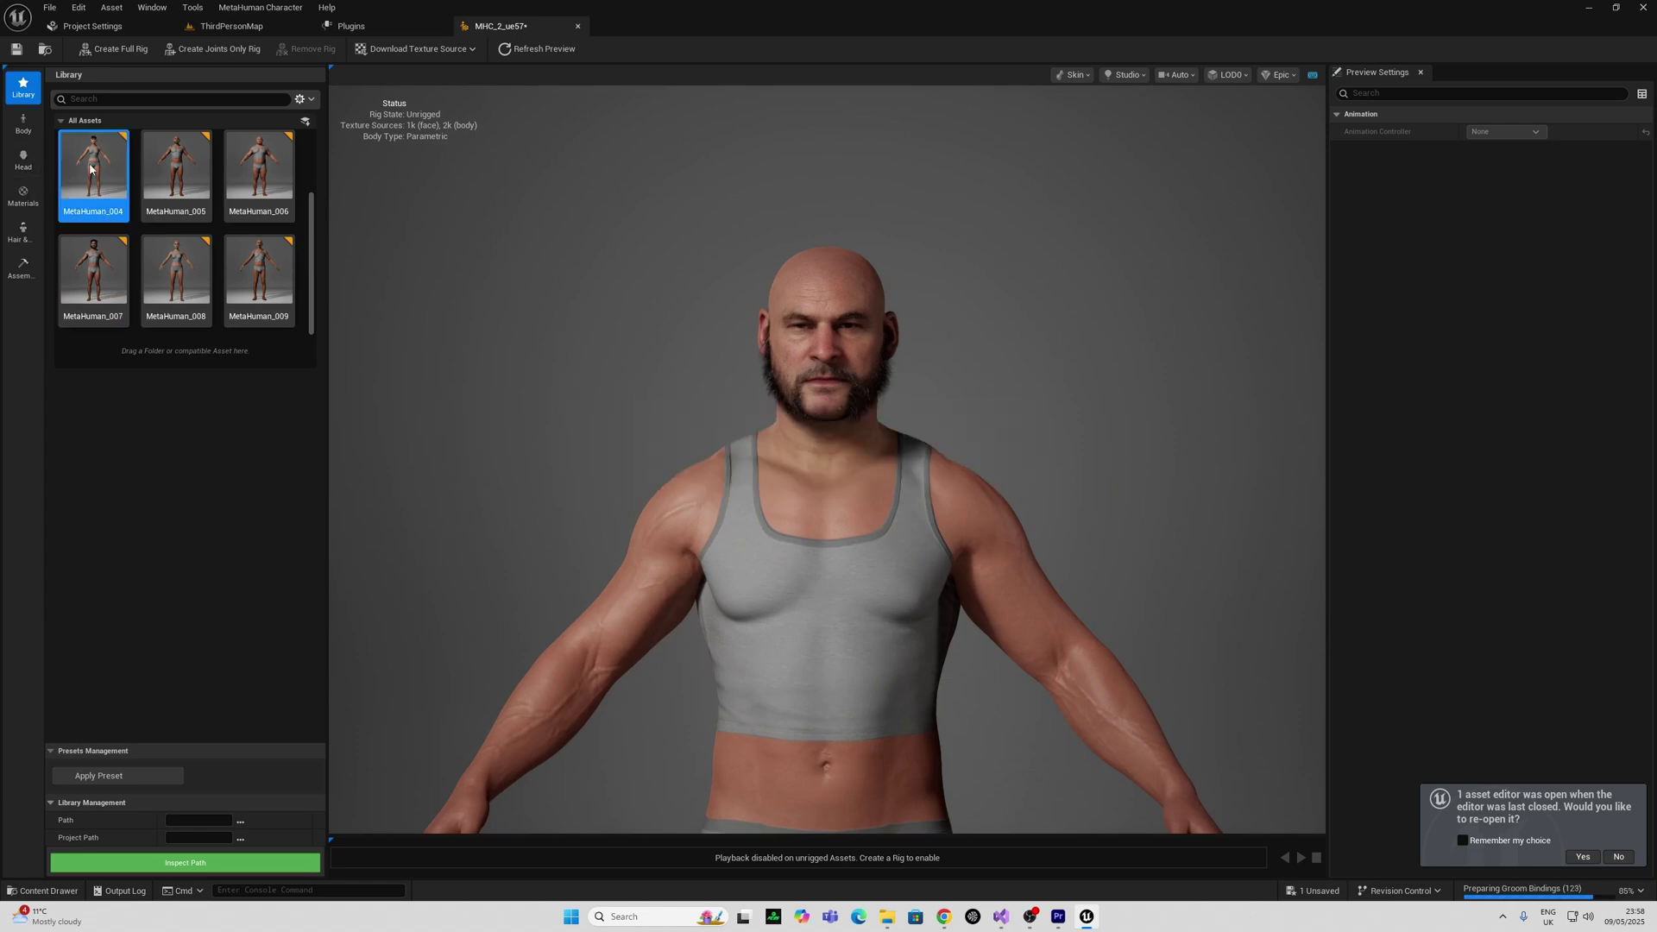
left_click_drag(714, 443, 605, 444)
double_click(264, 286)
double_click(262, 177)
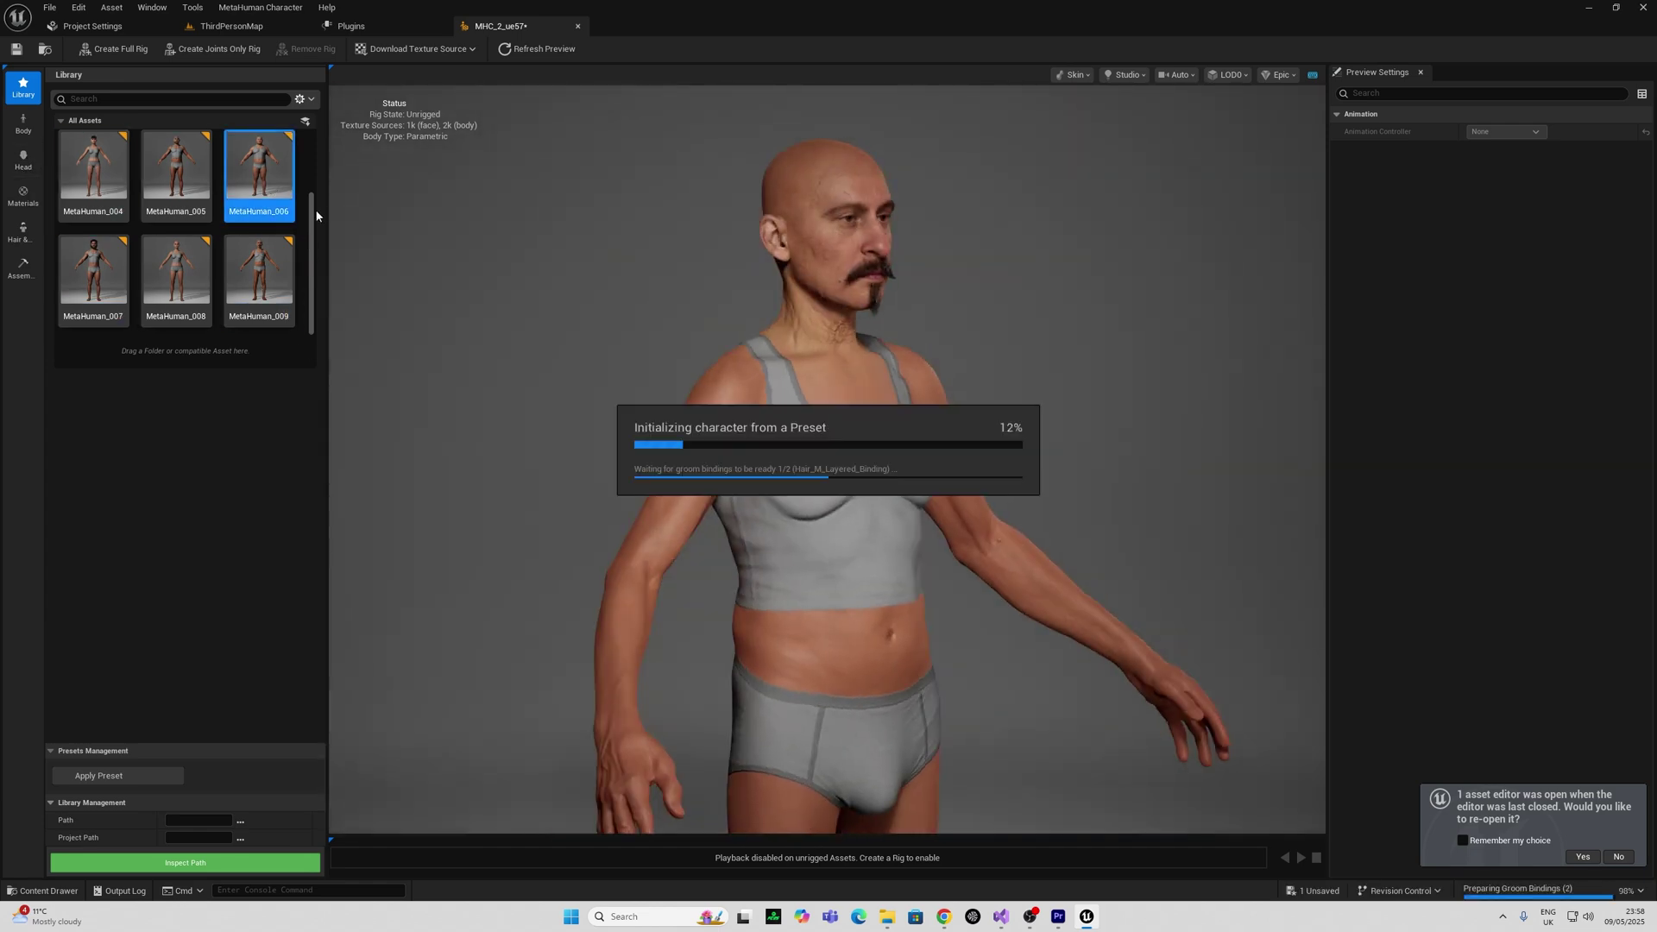
scroll(316, 215, "up", 3)
left_click(176, 169)
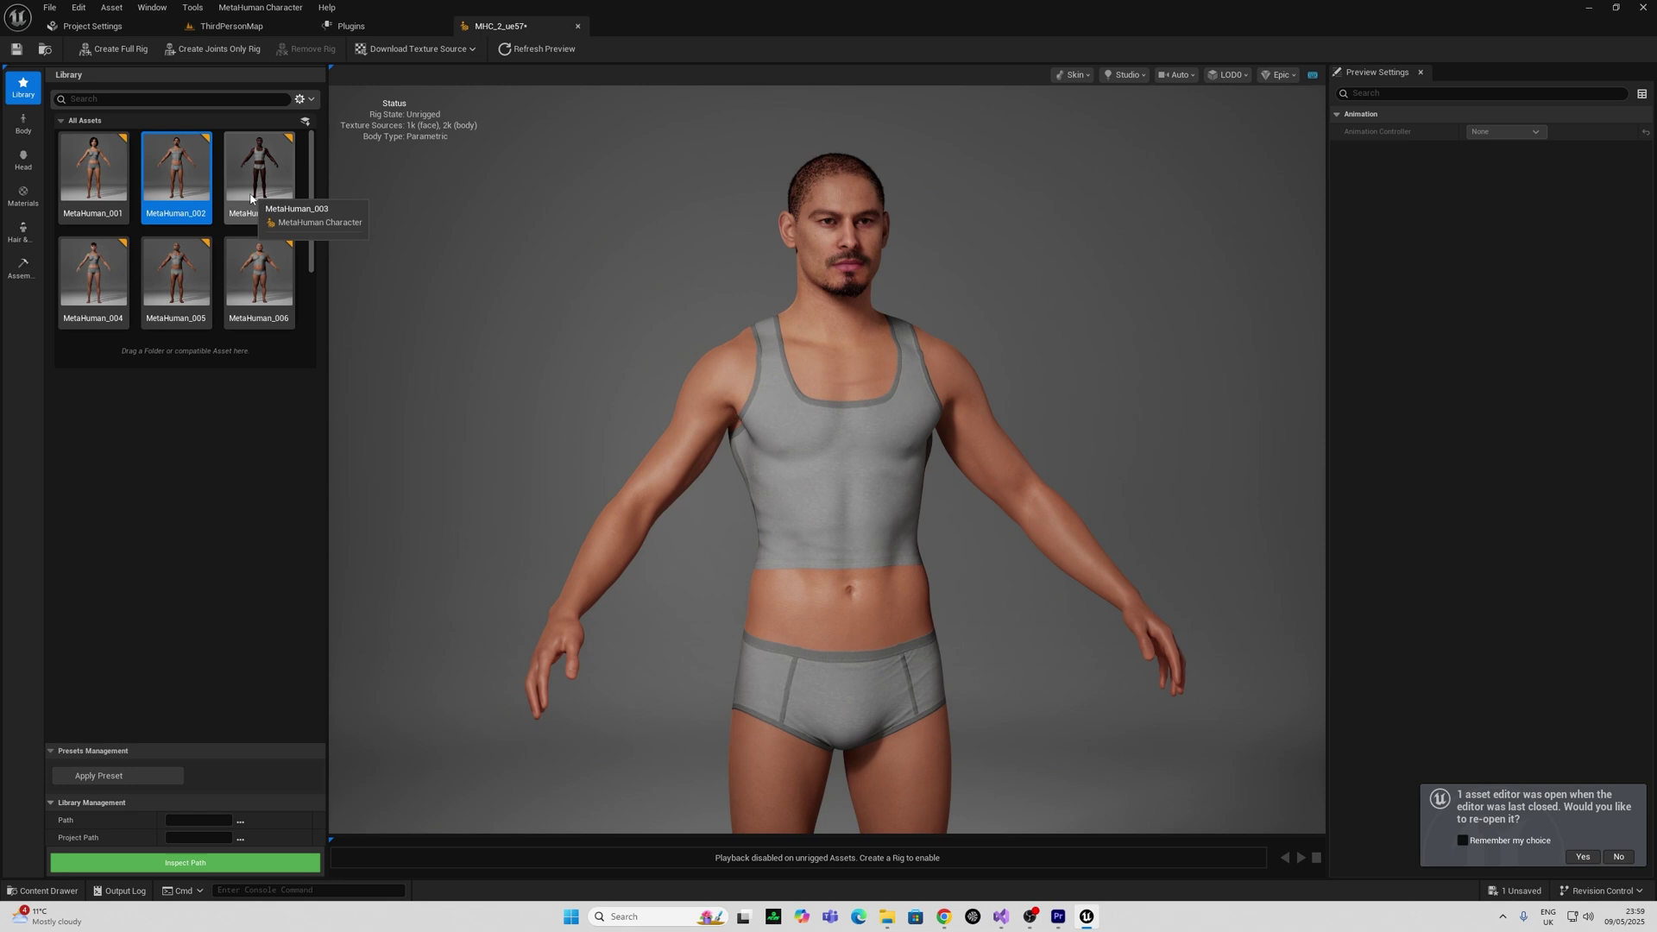
Try the MetaHuman_001 preset on the character, and replace it with the MetaHuman_008 preset
double_click(95, 177)
middle_click_drag(618, 446, 614, 315)
scroll(141, 302, "down", 3)
double_click(191, 298)
middle_click_drag(687, 414, 665, 320)
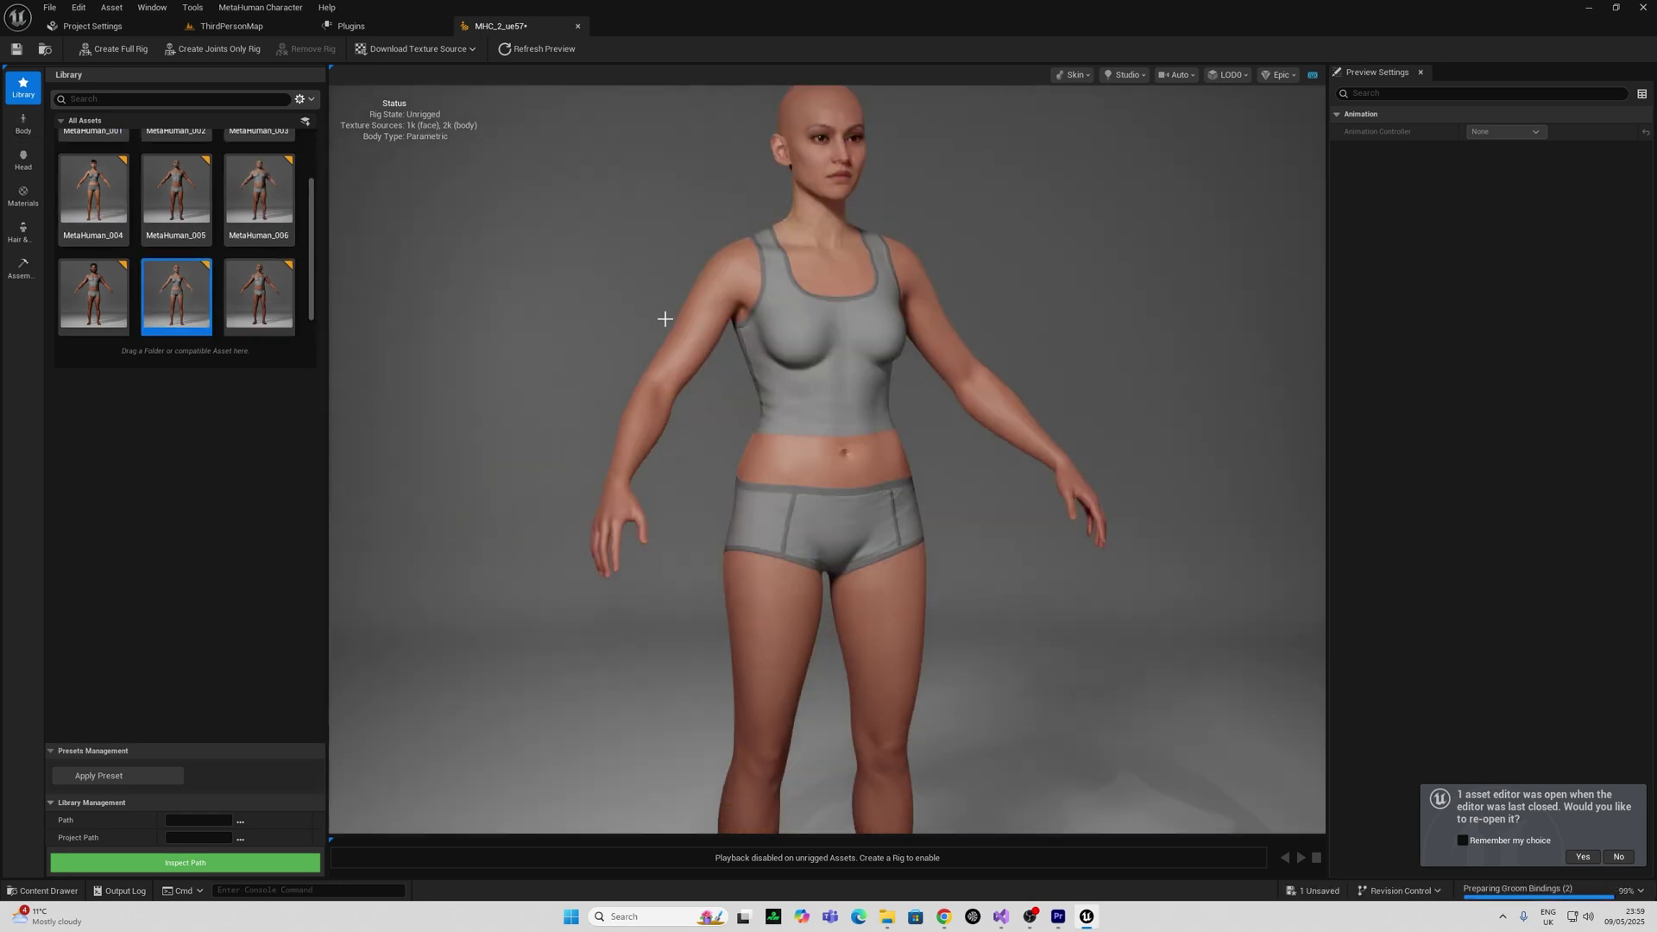
Browse the body blend presets down to MetaHuman_009 and open the parametric body model
left_click(23, 123)
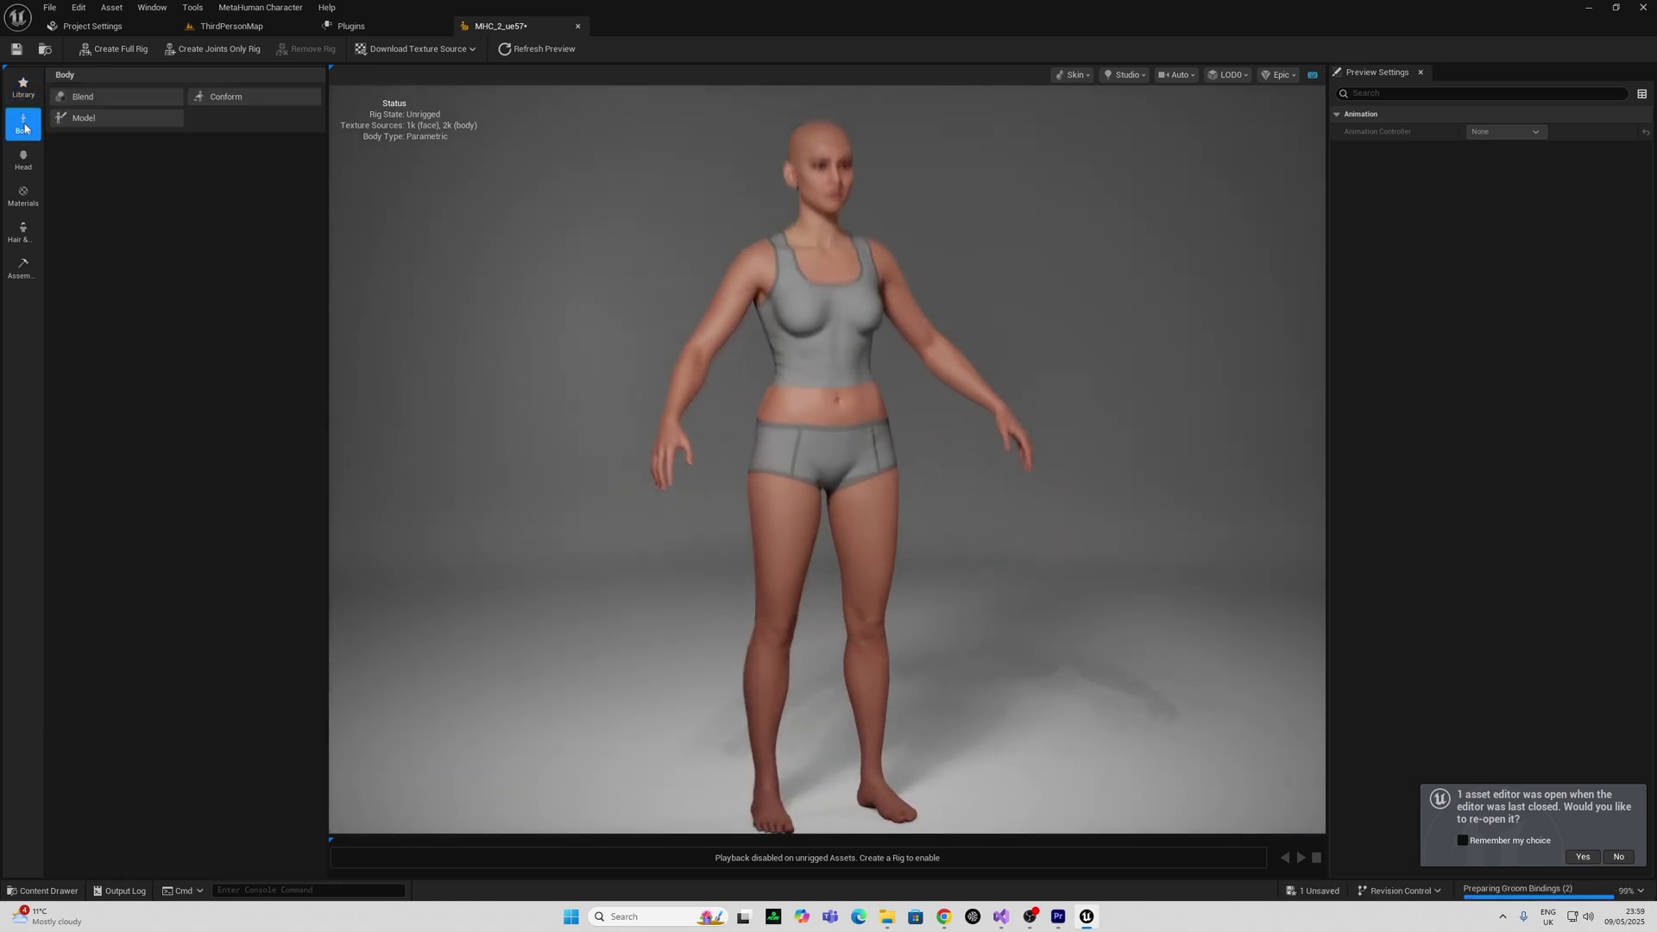
left_click(105, 100)
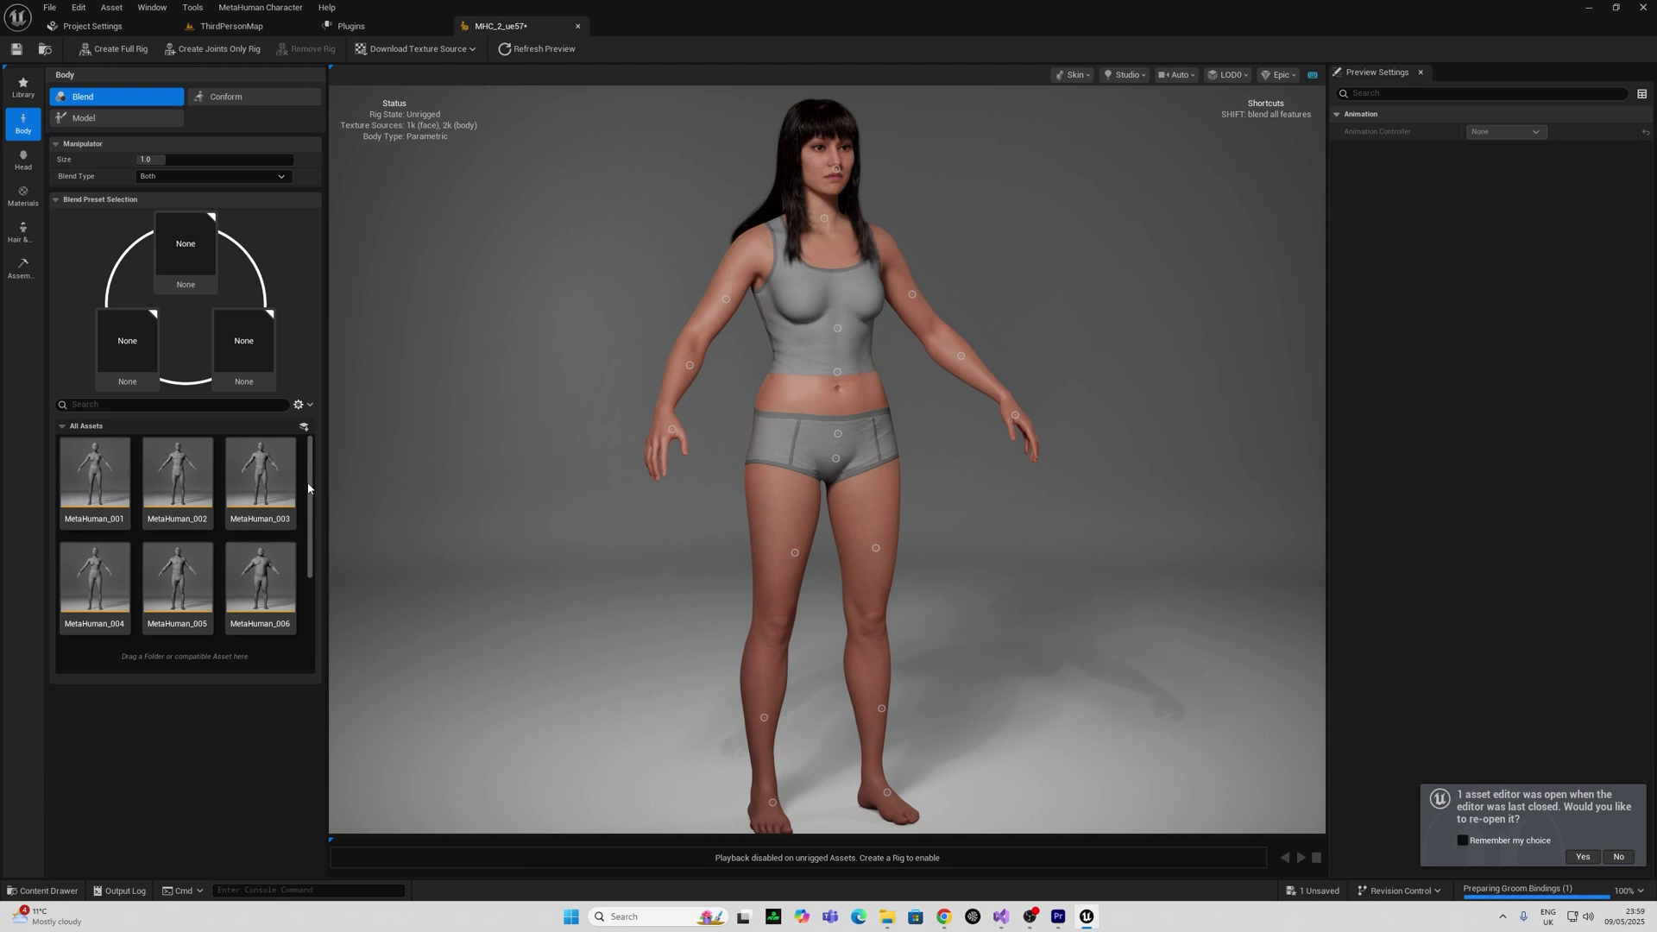
left_click_drag(307, 489, 317, 603)
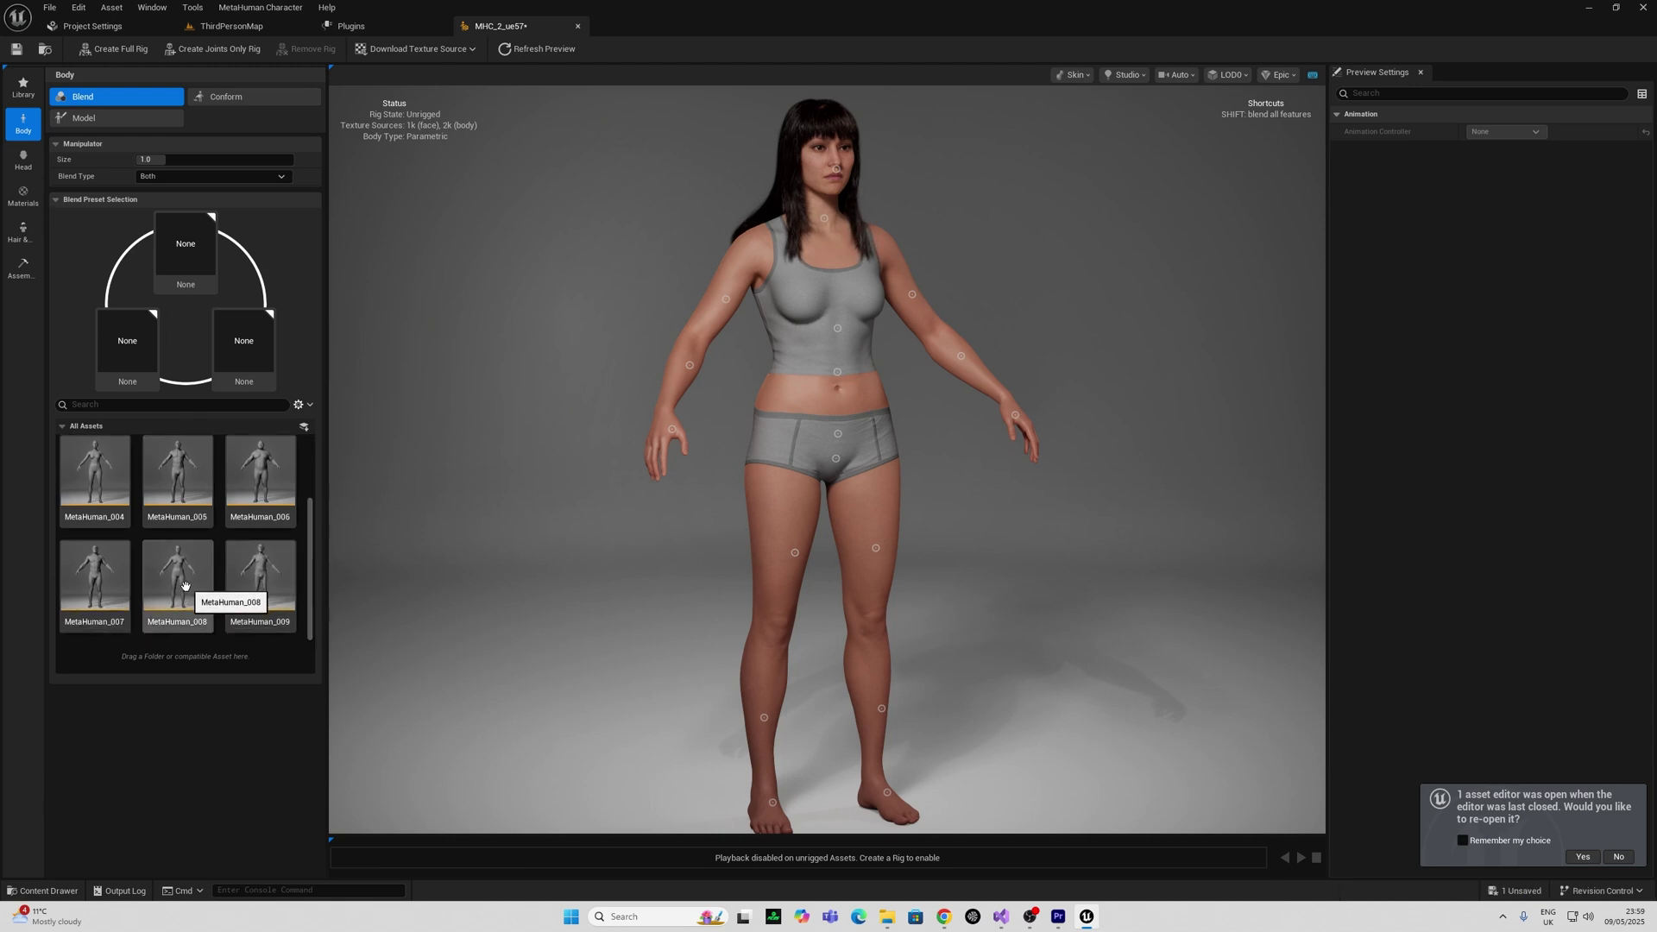
left_click(110, 121)
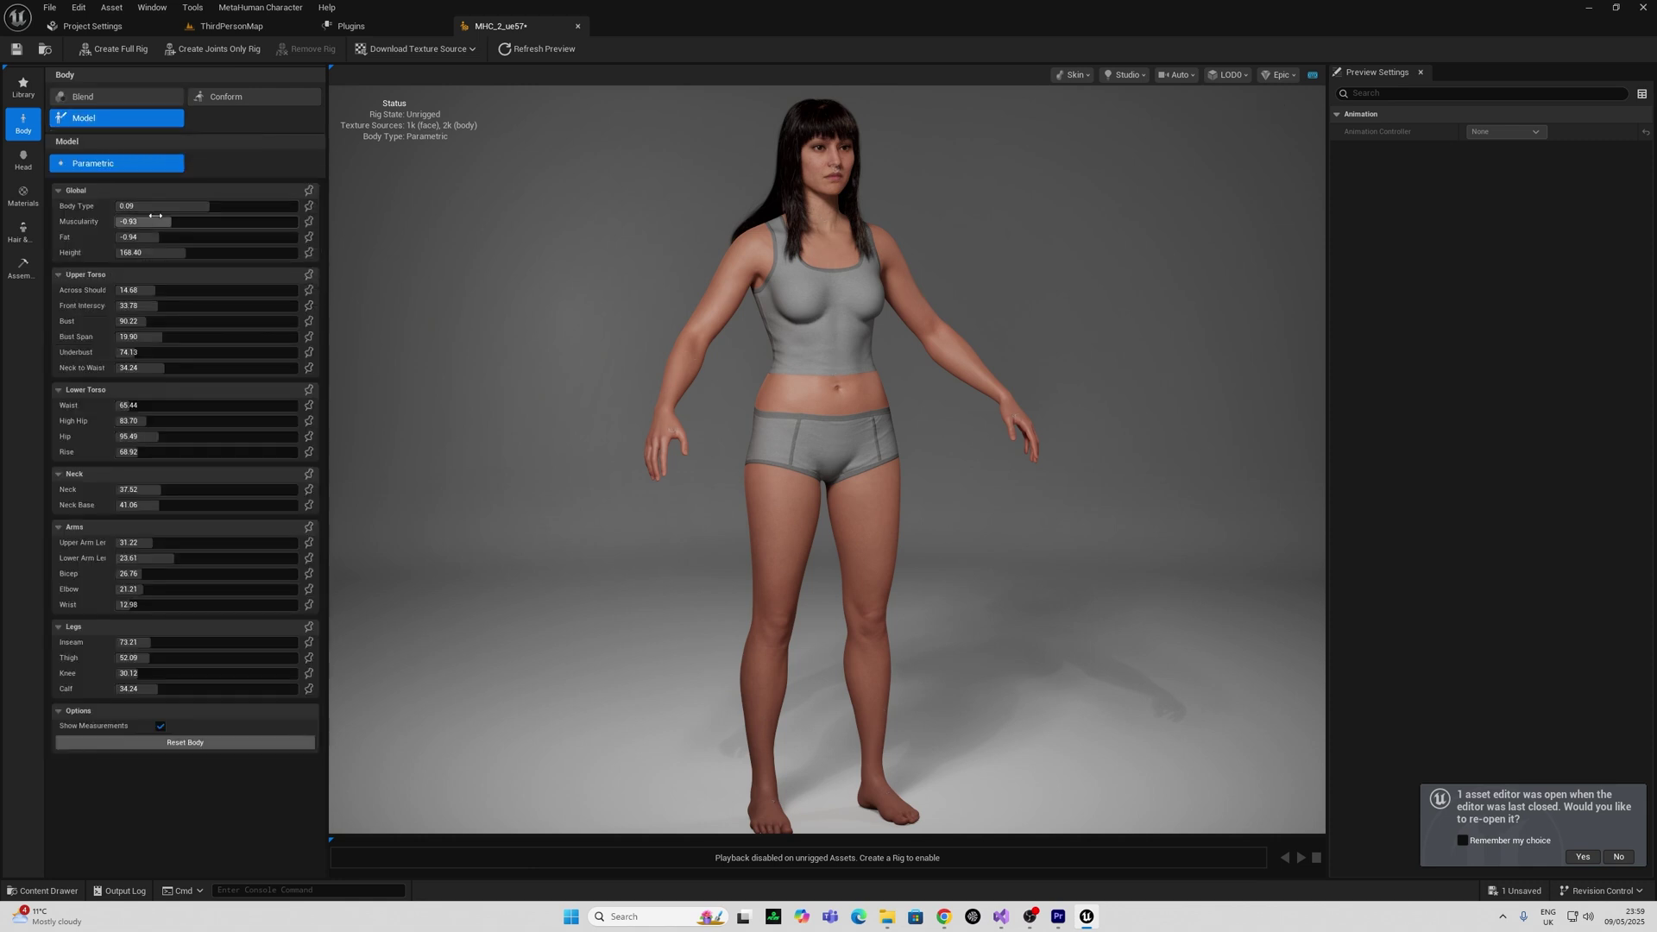
Try extreme global body proportions: Body Type -2, Muscularity -1.709, Fat 1.009 and Height 135
left_click_drag(172, 206, 285, 206)
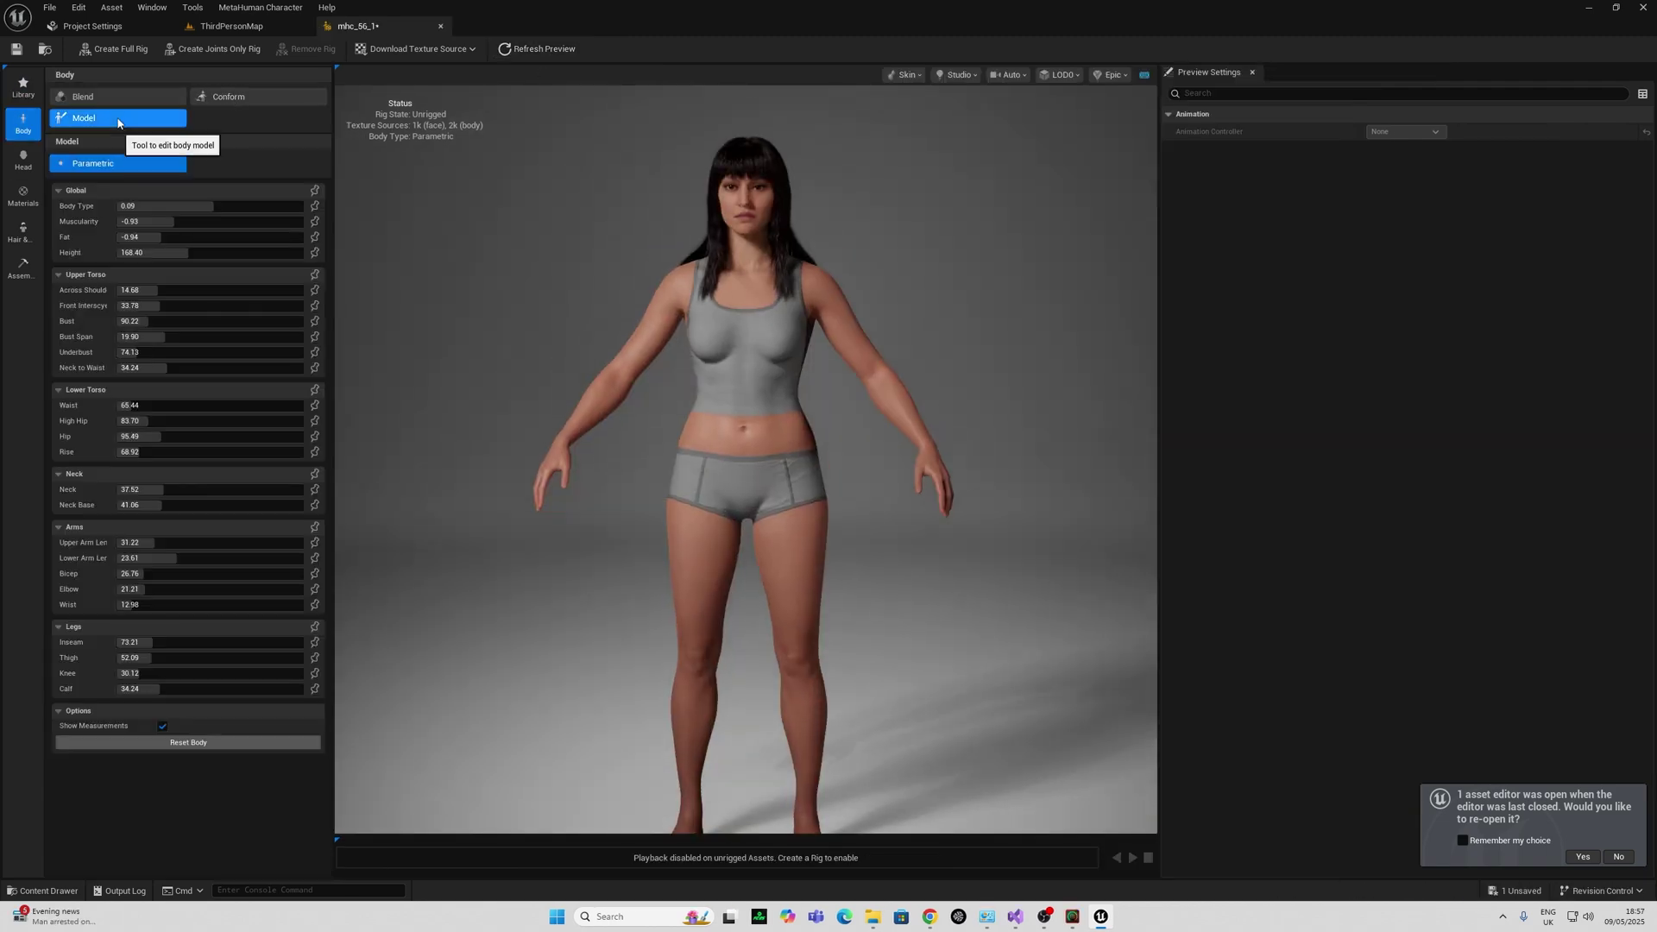
left_click_drag(213, 222, 259, 222)
left_click_drag(143, 206, 259, 238)
left_click_drag(259, 221, 117, 253)
left_click_drag(258, 206, 303, 206)
left_click_drag(445, 459, 518, 470)
middle_click_drag(518, 471, 505, 363)
left_click_drag(302, 207, 117, 206)
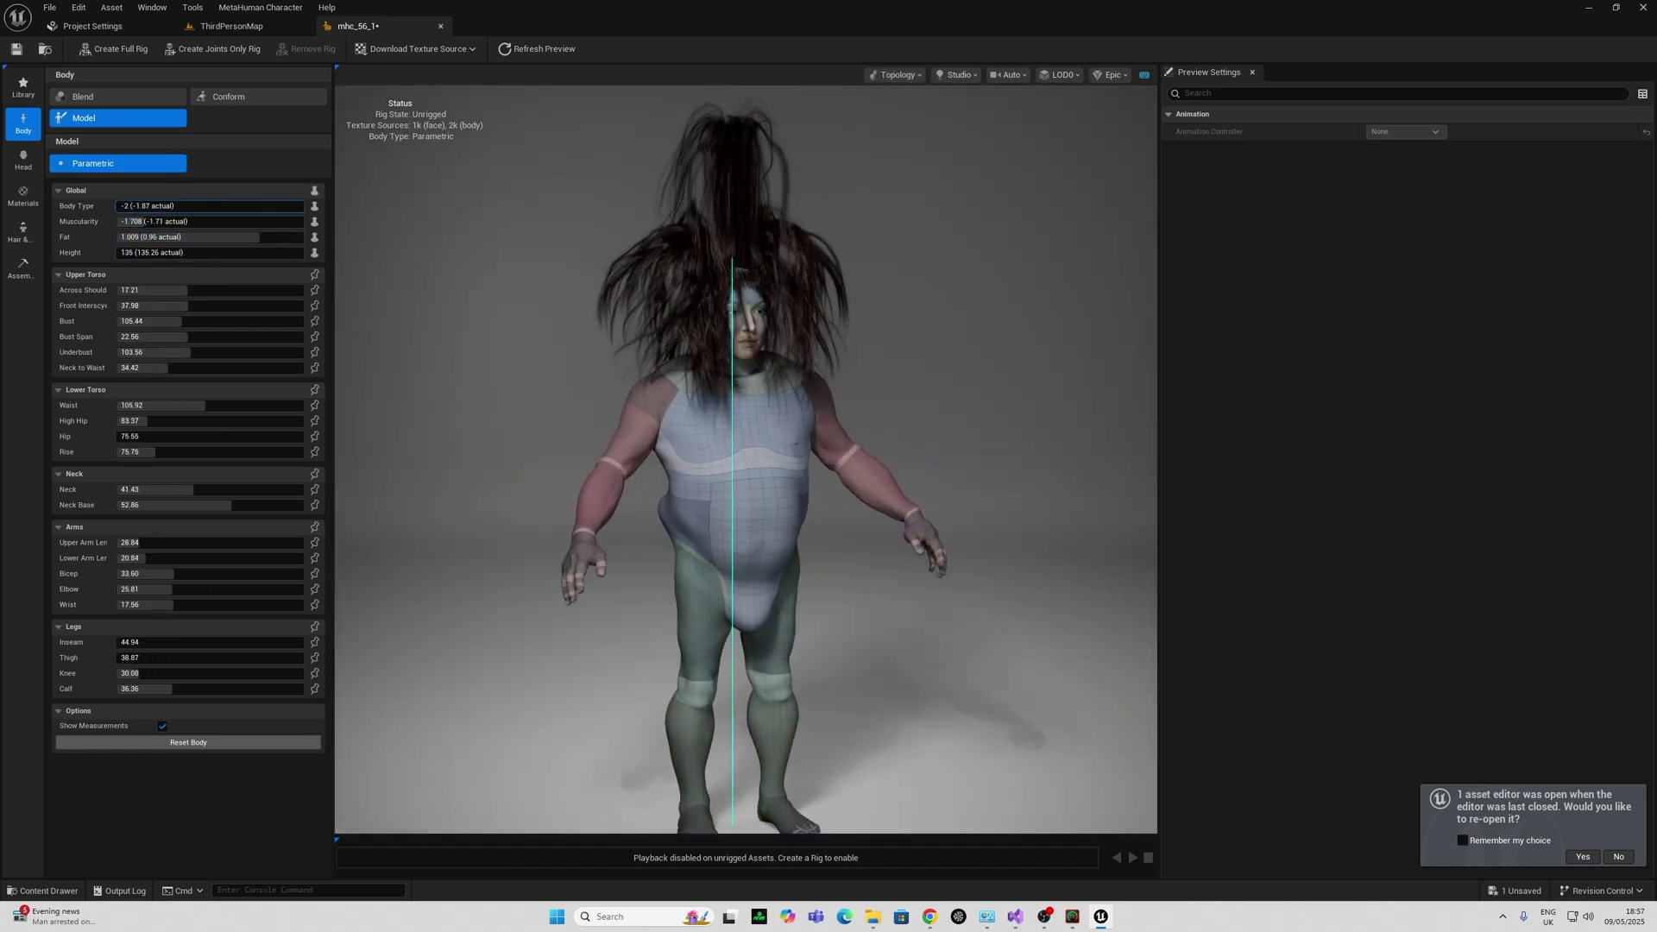
left_click_drag(552, 449, 587, 440)
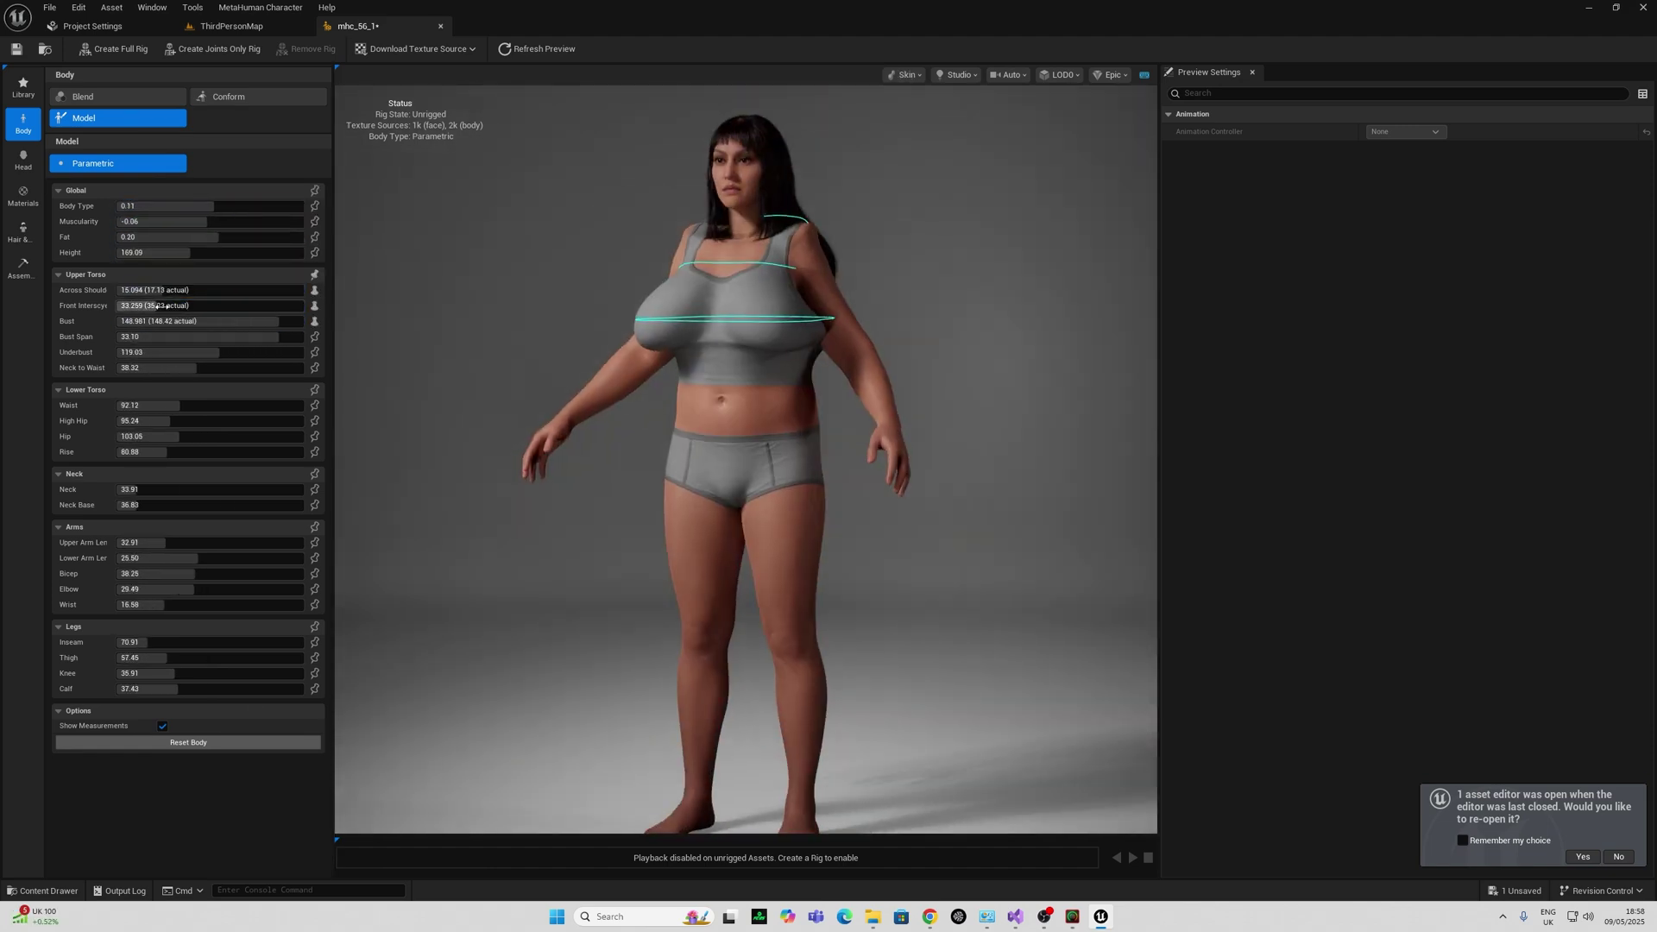
Set Front Interscye to 40.564, Bust to 138.251, Bust Span to 23.391 and Underbust to 116.003, and raise Neck to Waist to its maximum
left_click_drag(162, 306, 205, 306)
left_click_drag(278, 322, 255, 321)
left_click_drag(278, 337, 194, 337)
left_click_drag(219, 352, 303, 368)
Set the lower torso's Waist to 74.095 and High Hip to 165, and raise Rise to its maximum
left_click_drag(170, 421, 303, 421)
left_click_drag(691, 388, 889, 385)
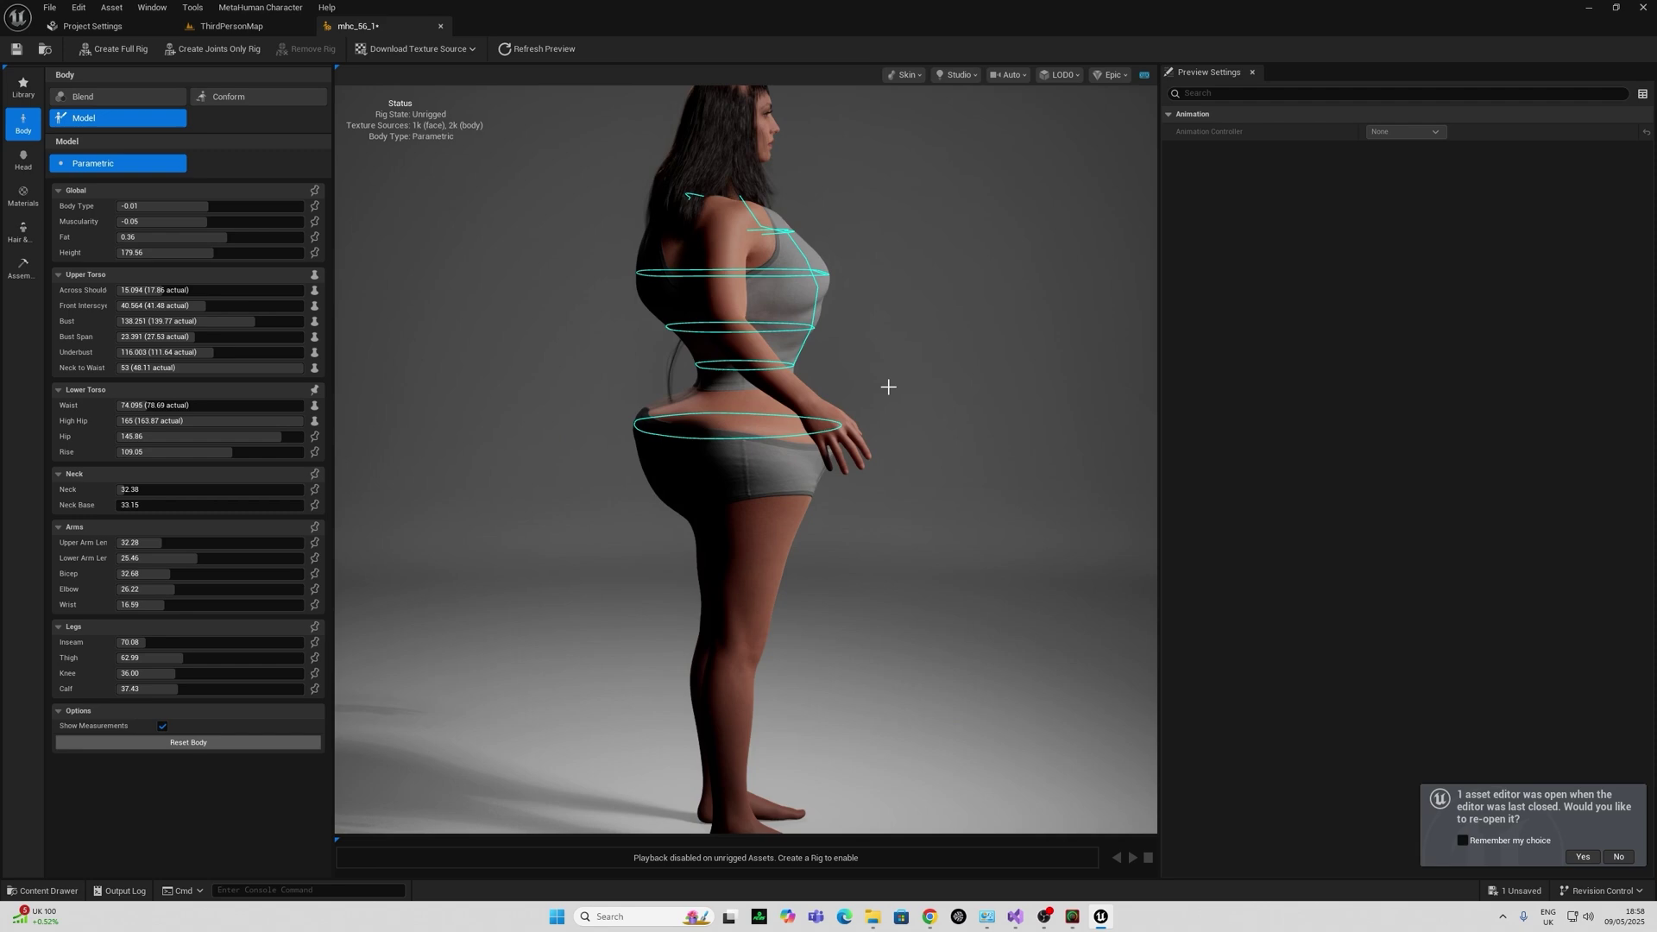
left_click_drag(166, 452, 303, 452)
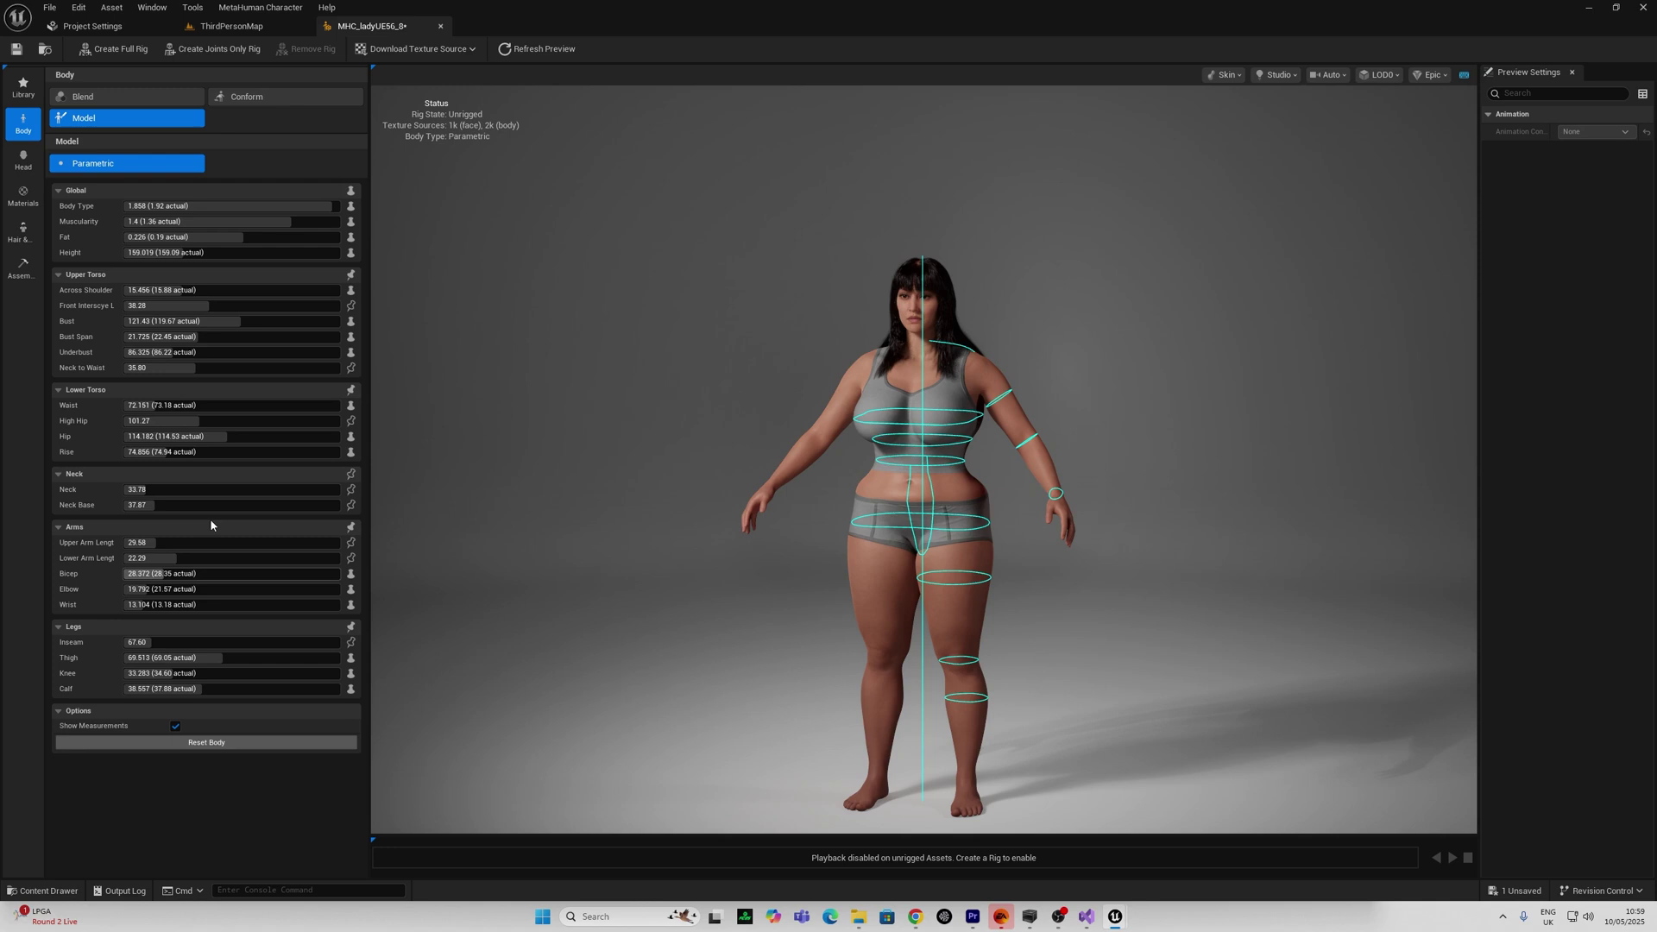
Open the head's Sculpt tool, try widening the mouth from its corner, and undo the landmark move
left_click(25, 162)
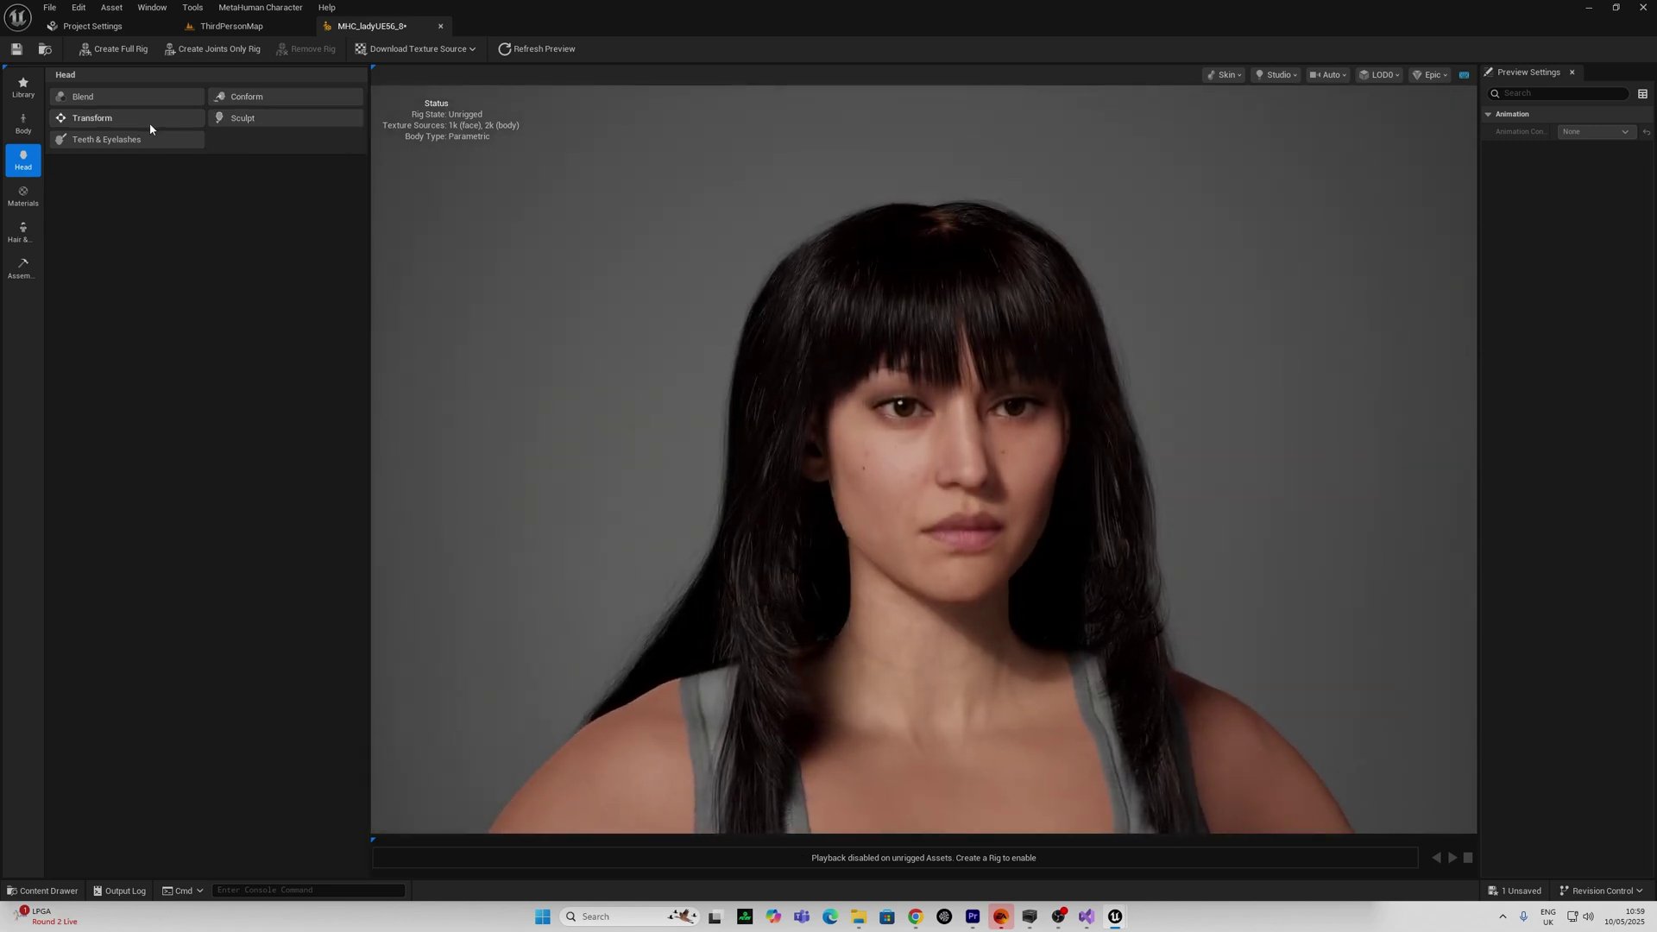
left_click(244, 118)
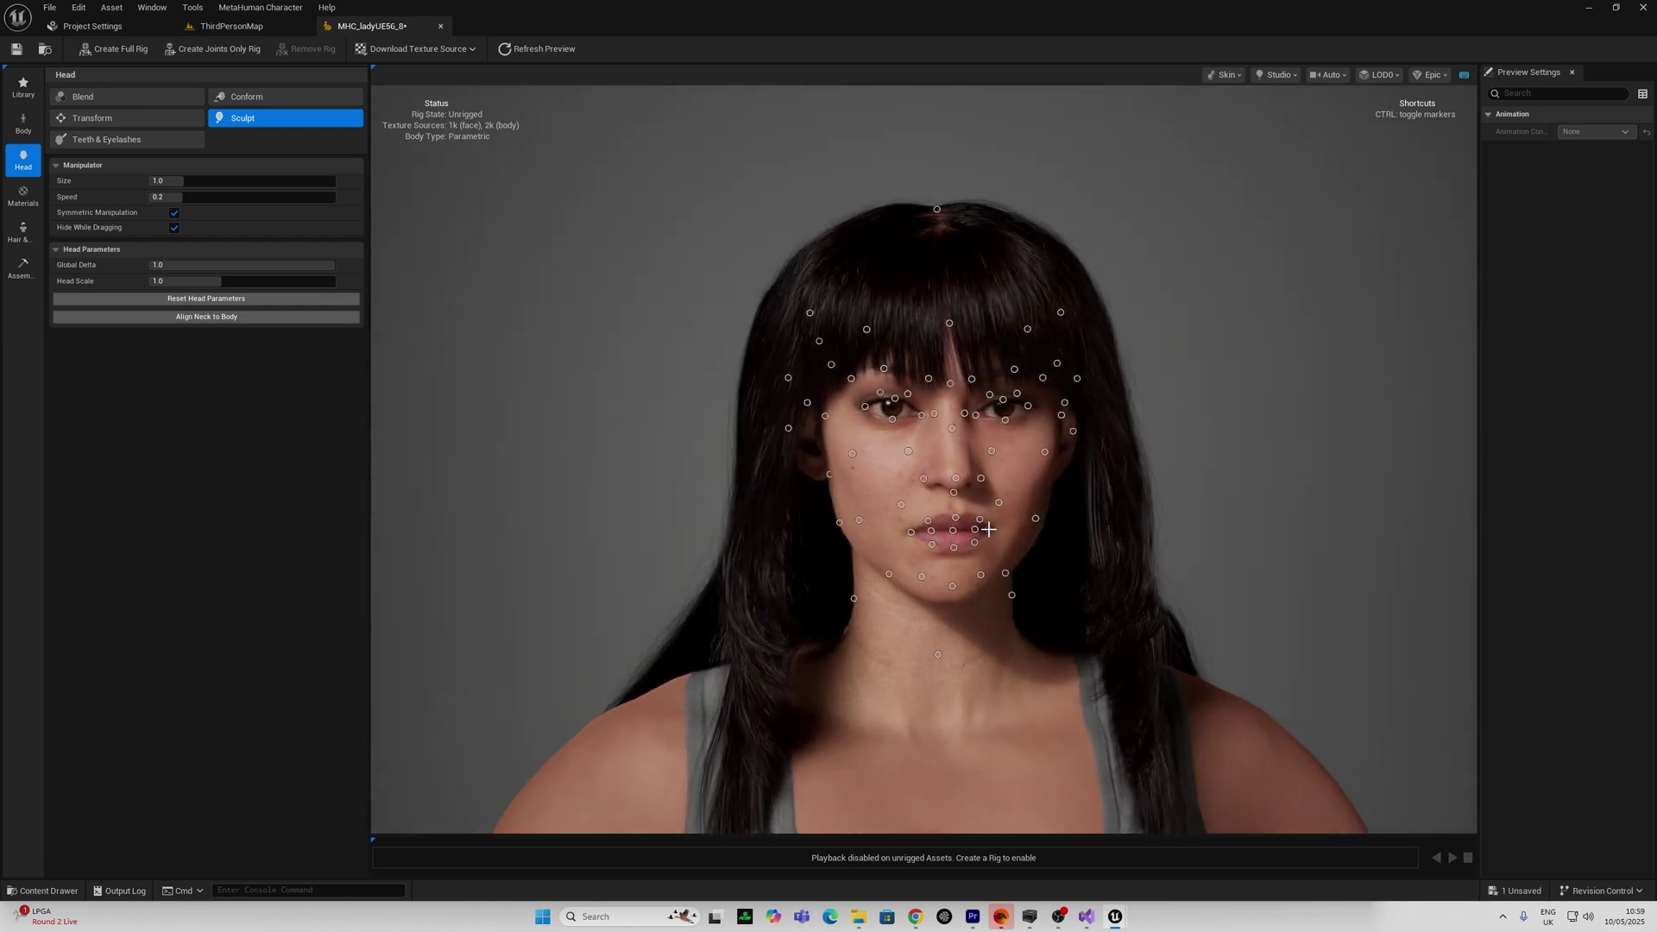
left_click_drag(990, 529, 1017, 525)
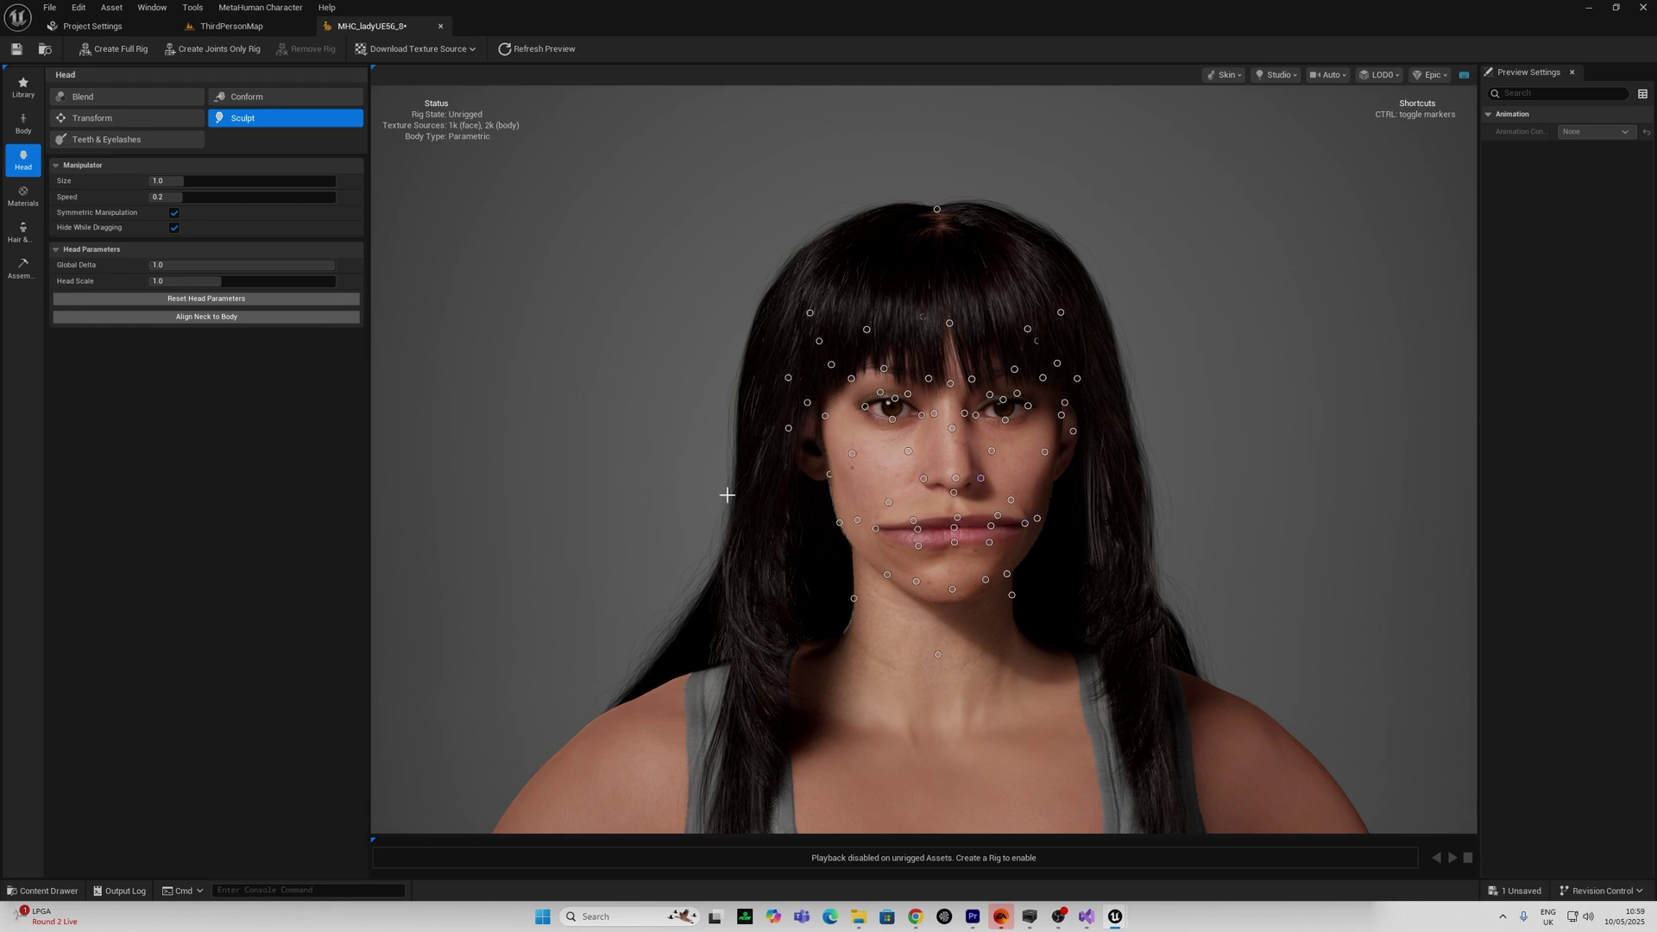
scroll(728, 494, "up", 1)
key("ctrl+z")
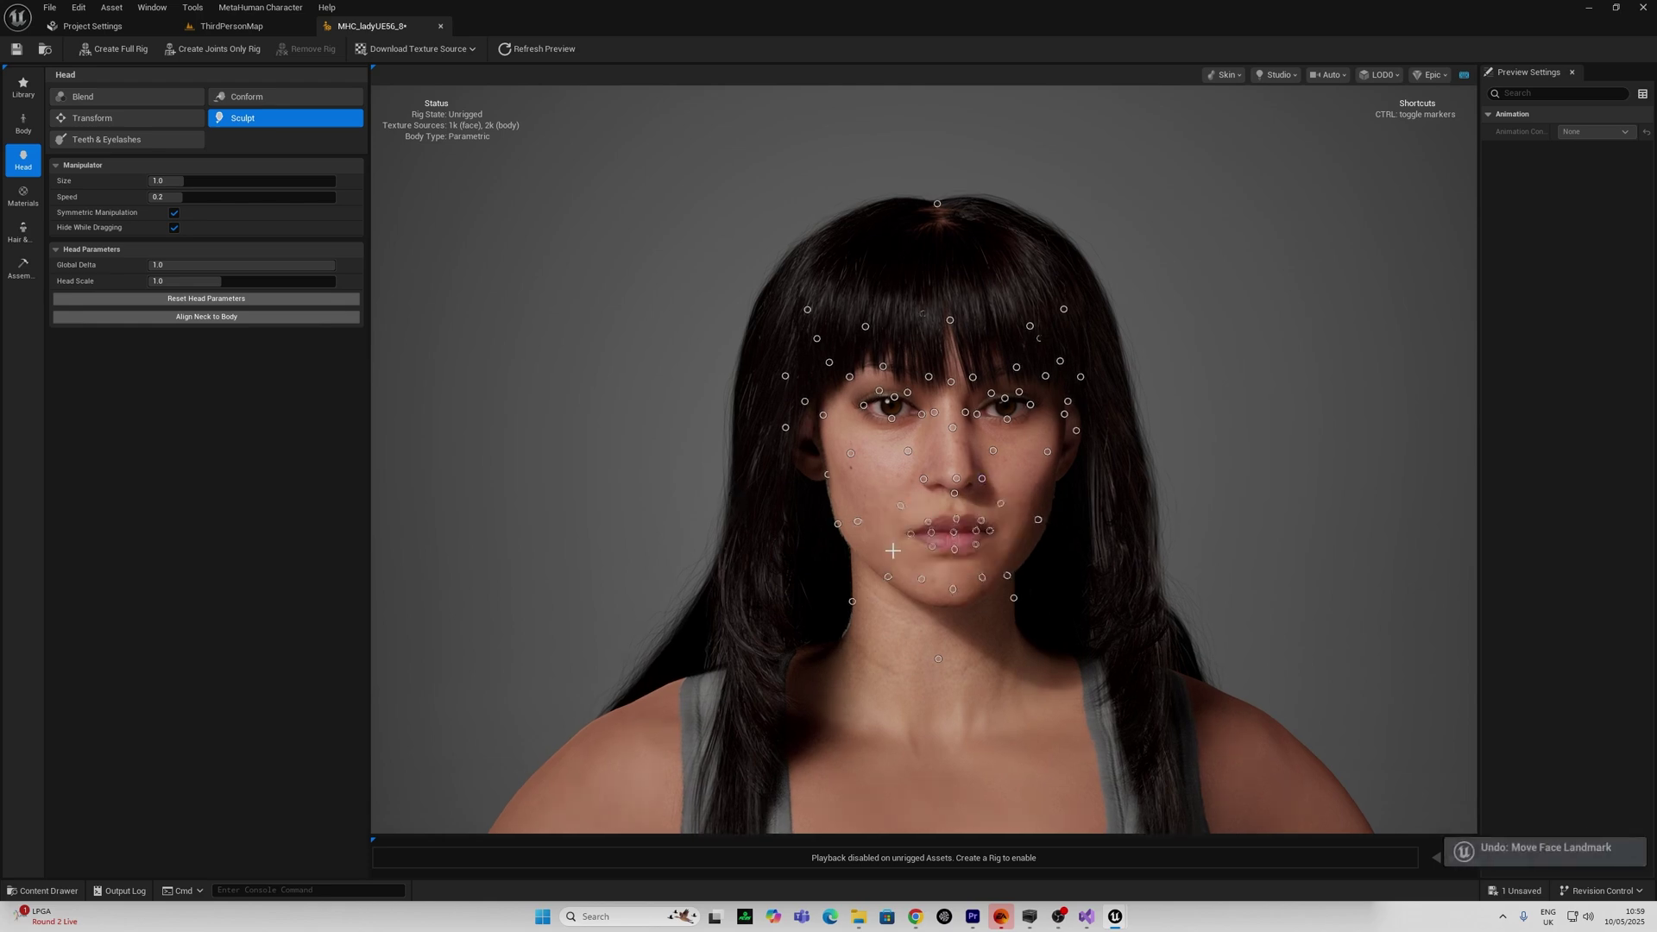
Try moving the landmark at the tip of the nose, and undo the move
mouse_move(951, 478)
left_mouse_down()
mouse_move(1133, 471)
mouse_move(962, 471)
mouse_move(1012, 469)
left_mouse_up()
scroll(1132, 471, "down", 2)
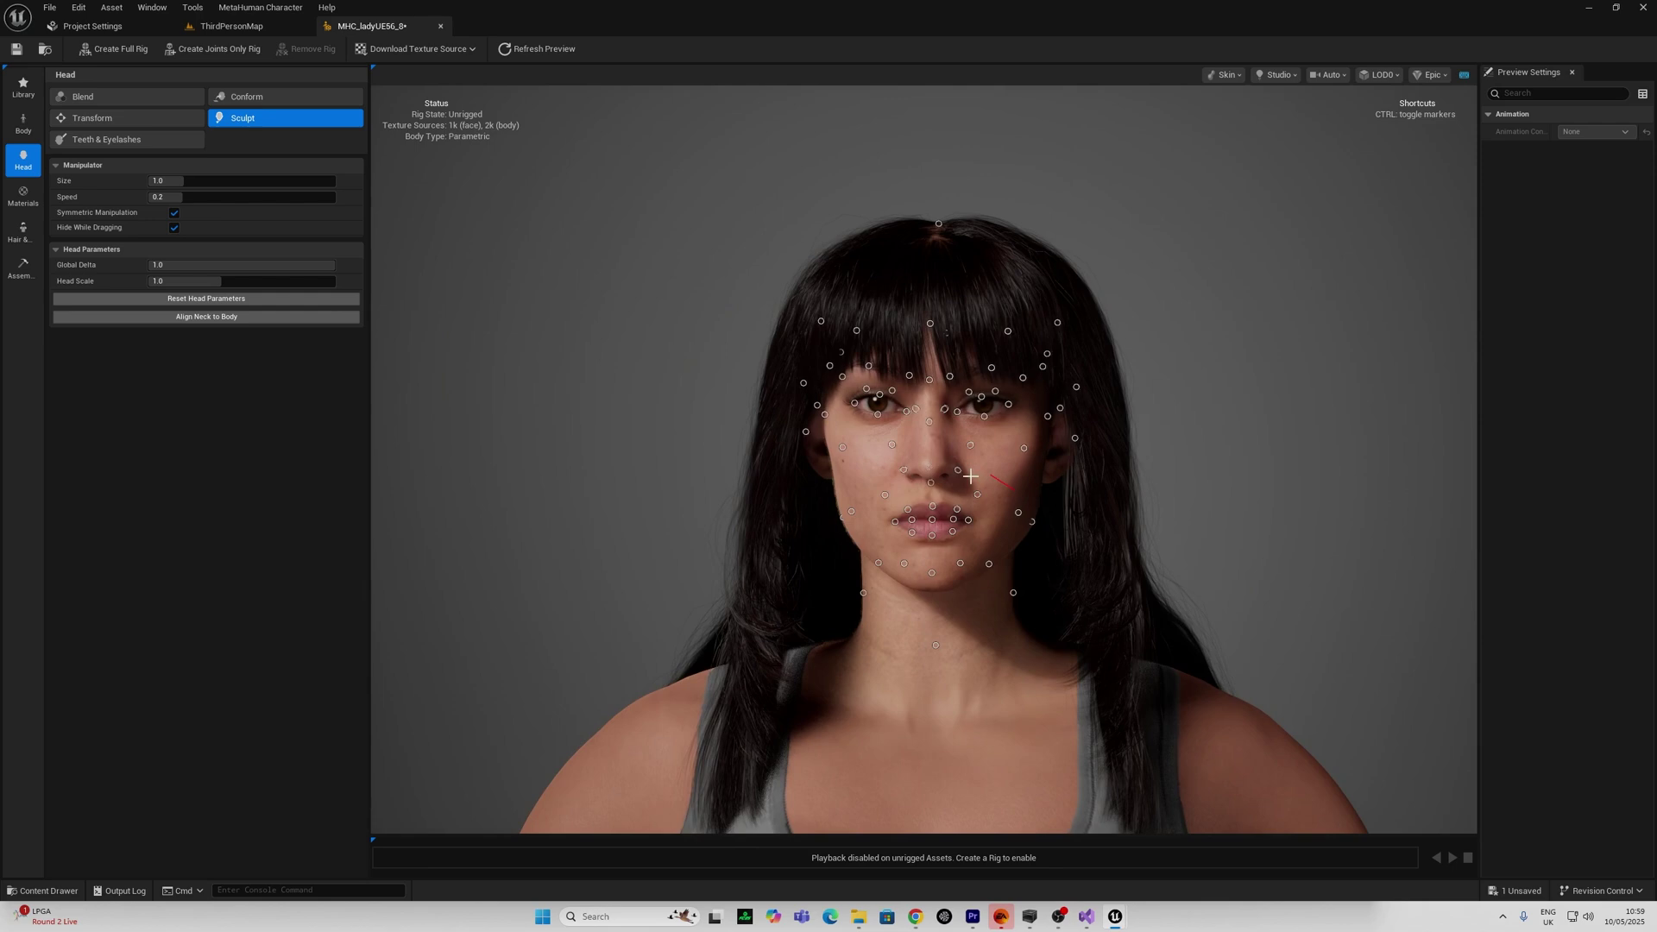
key("ctrl+z")
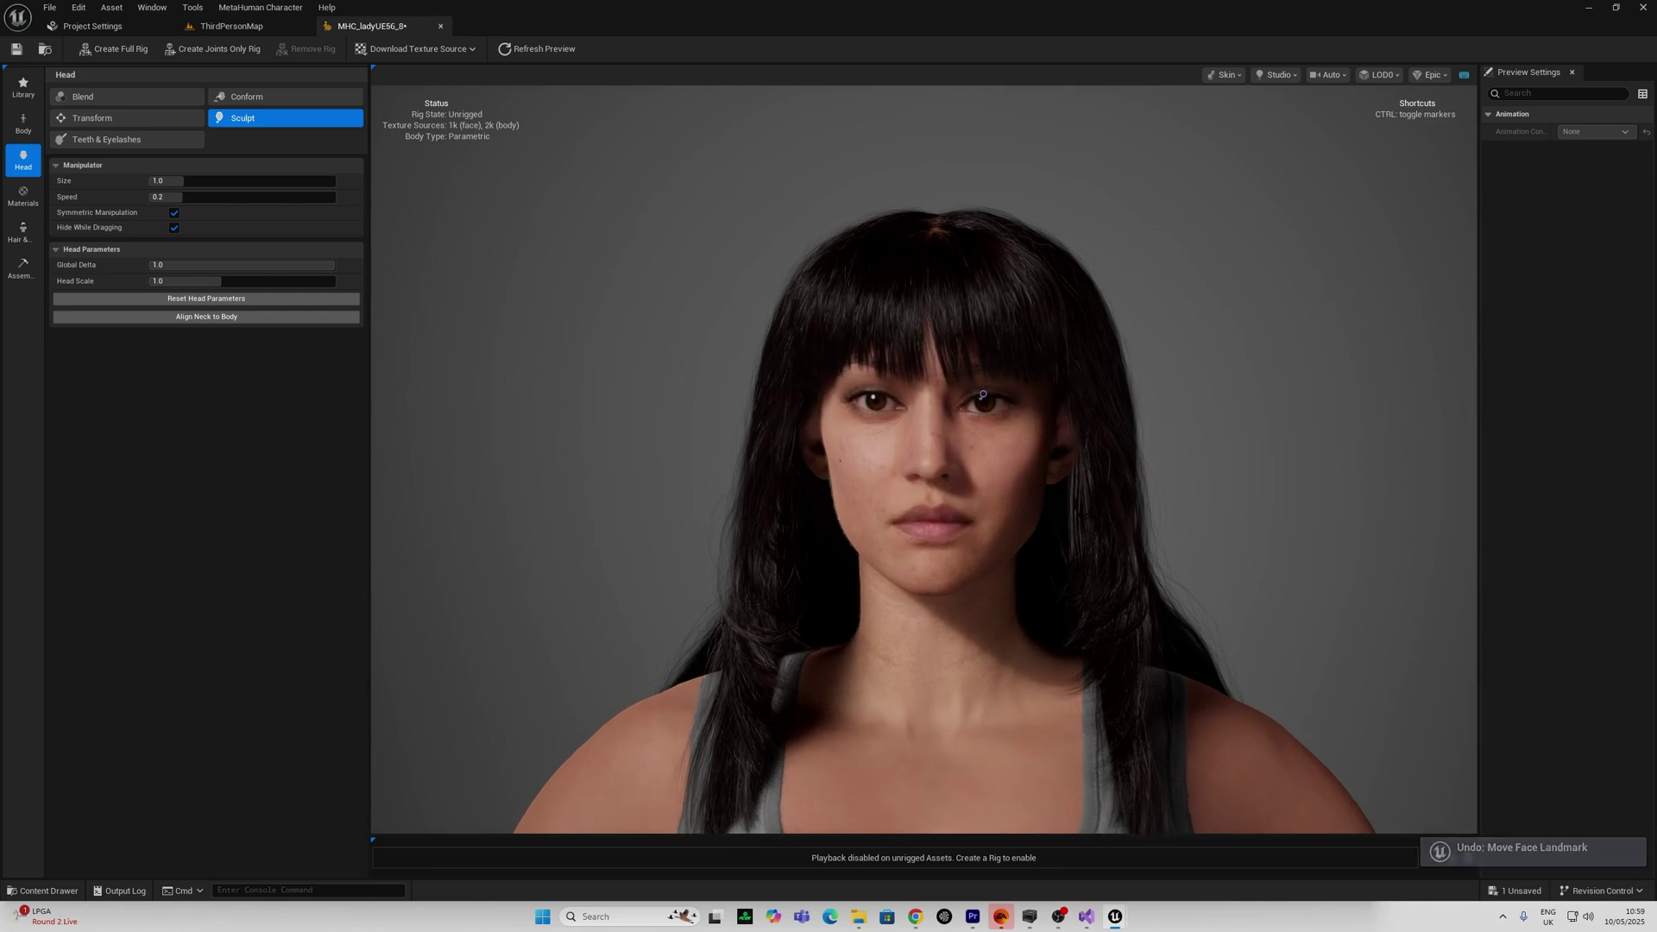
Open the Teeth & Eyelashes settings and change the eyelashes to the sixth style
left_click_drag(978, 444, 1079, 446)
left_click(110, 139)
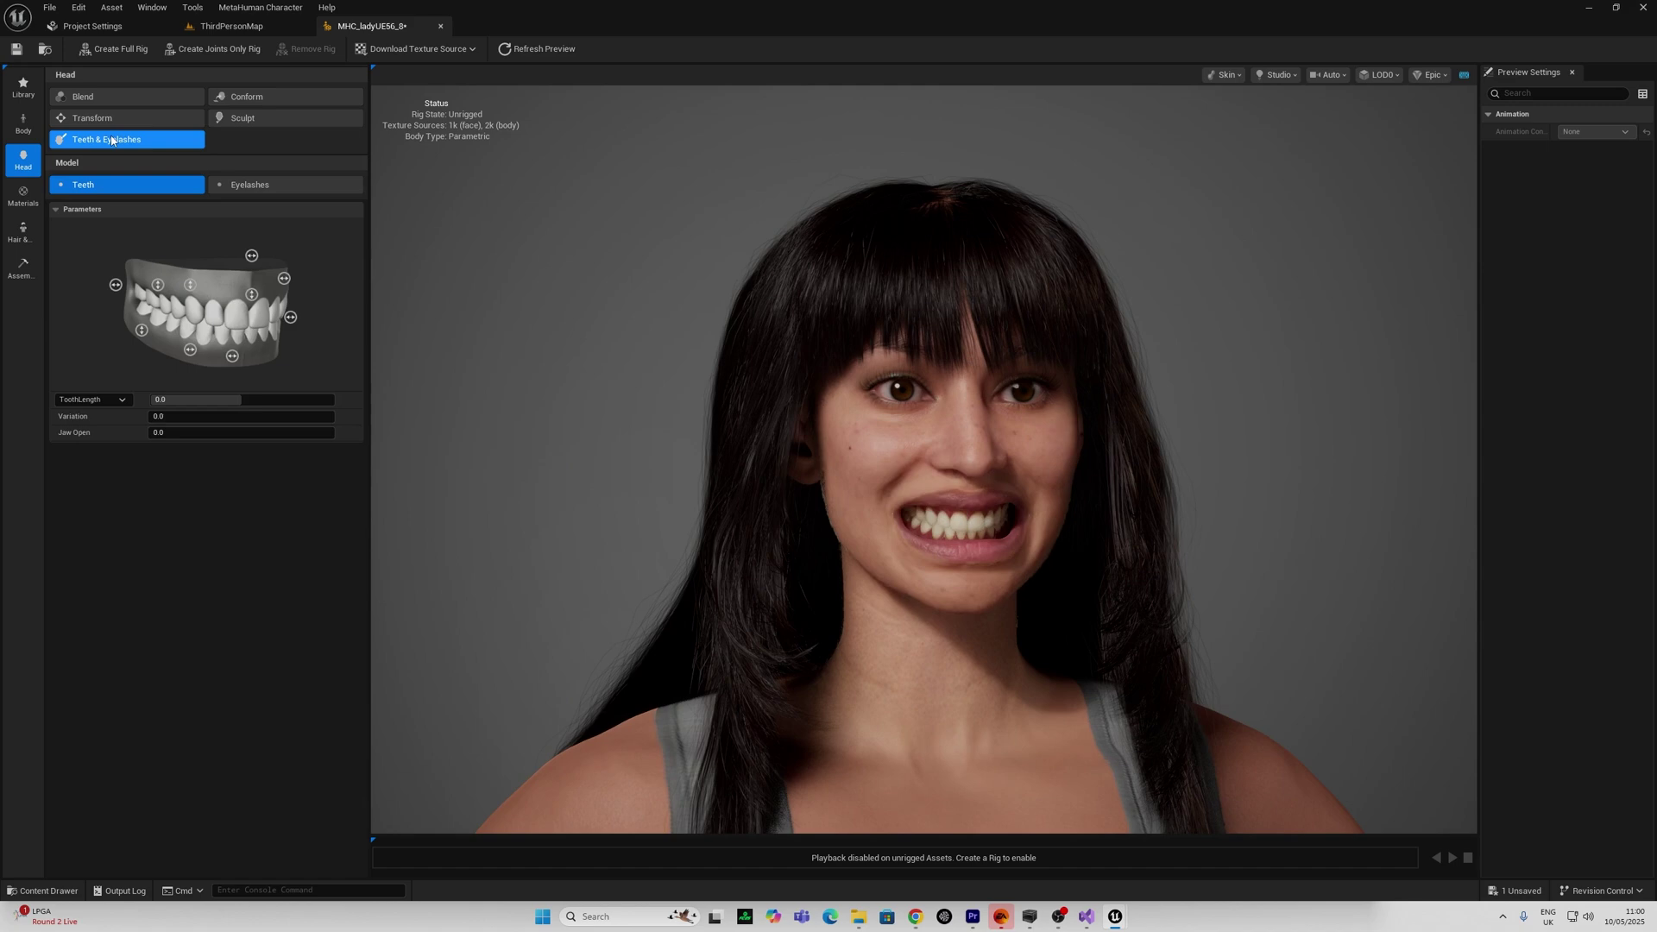
left_click(257, 186)
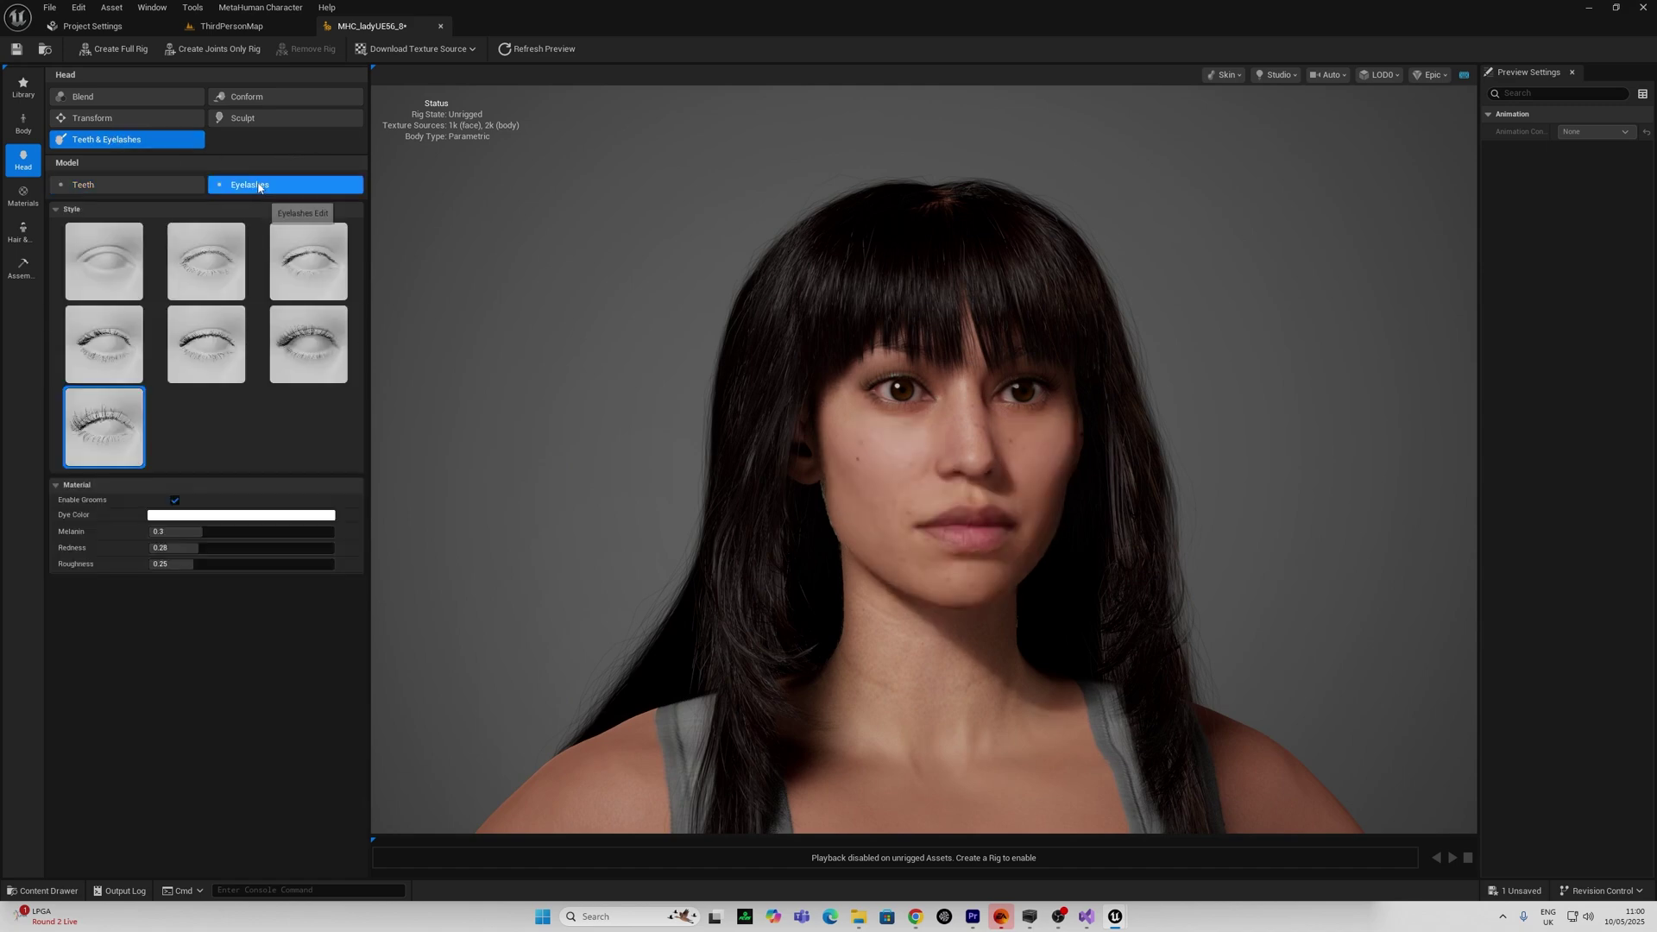
left_click(308, 345)
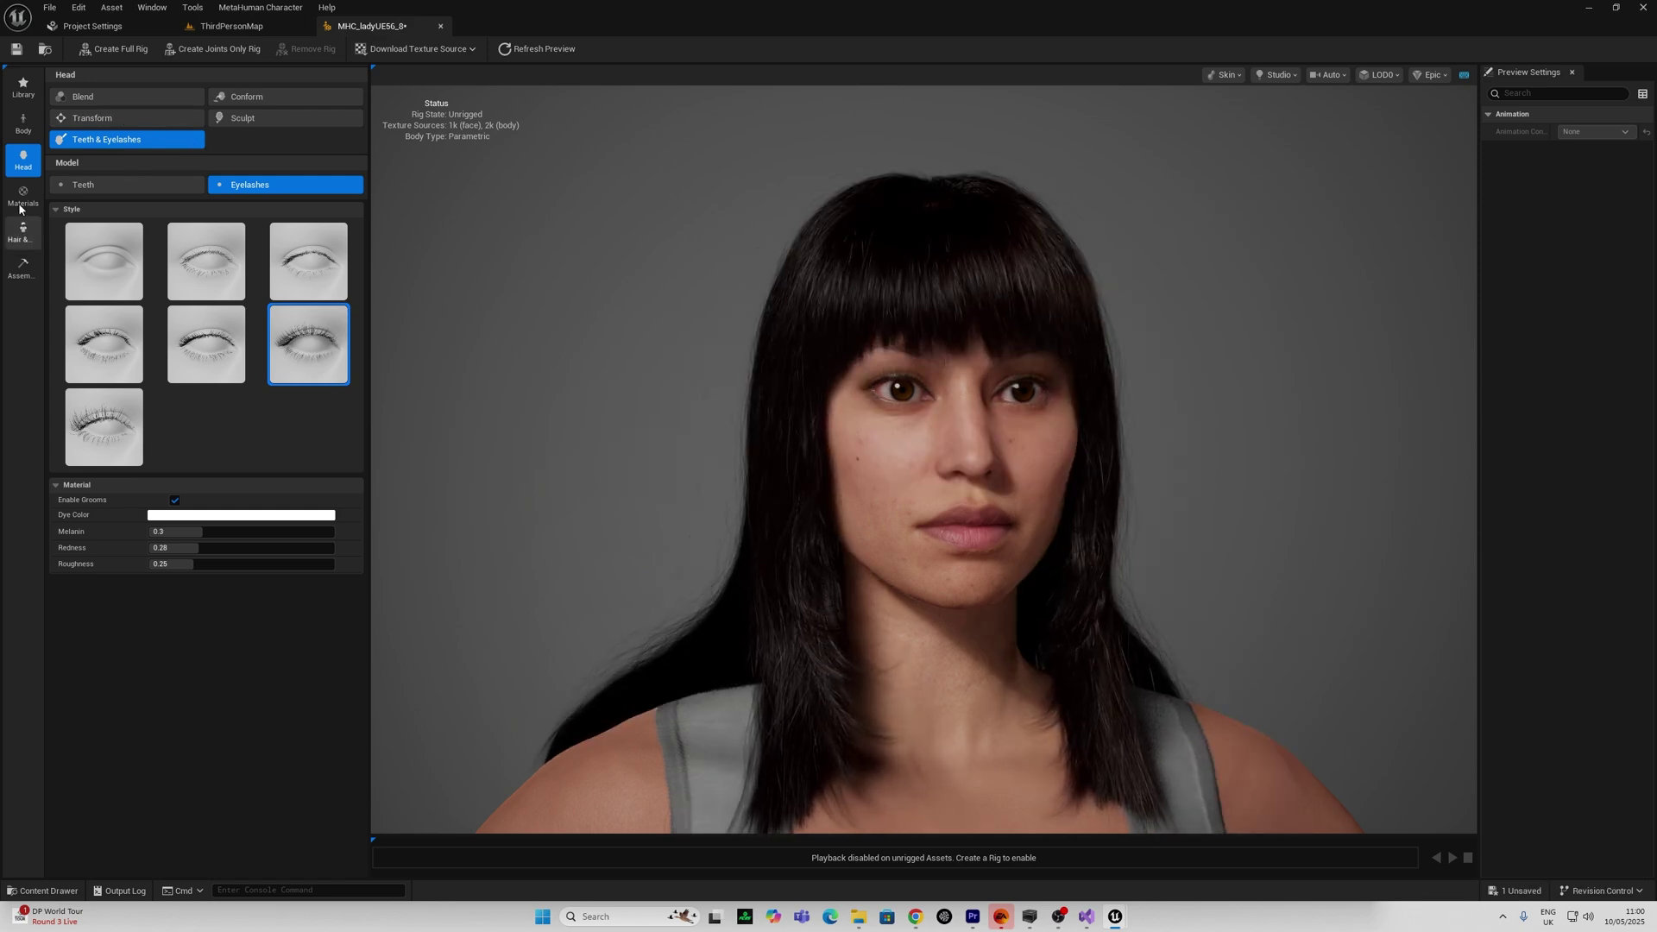
Review the teeth and eyelash settings, open the head's Transform tool, and nudge the manipulator under the eye slightly
left_click(173, 189)
left_click(270, 187)
left_click(93, 120)
left_click_drag(1025, 401, 1030, 411)
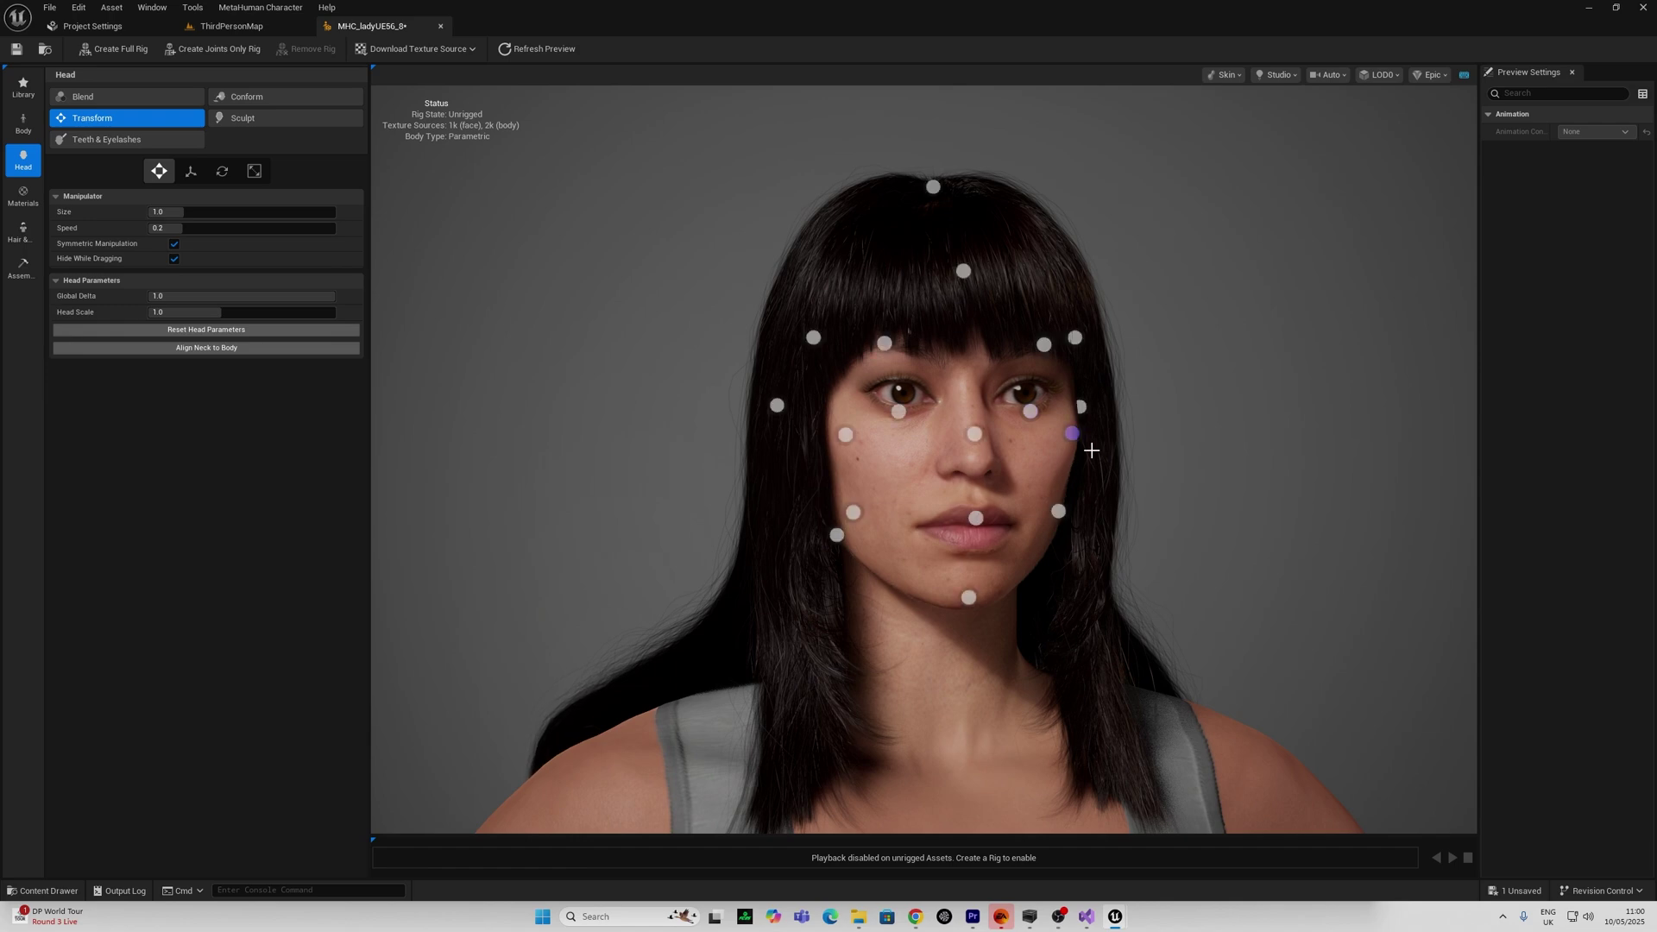
Try nudging the cheek manipulator beside the face, and undo the move
mouse_move(1075, 437)
left_mouse_down()
mouse_move(1106, 436)
mouse_move(1076, 437)
left_mouse_up()
key("ctrl+z")
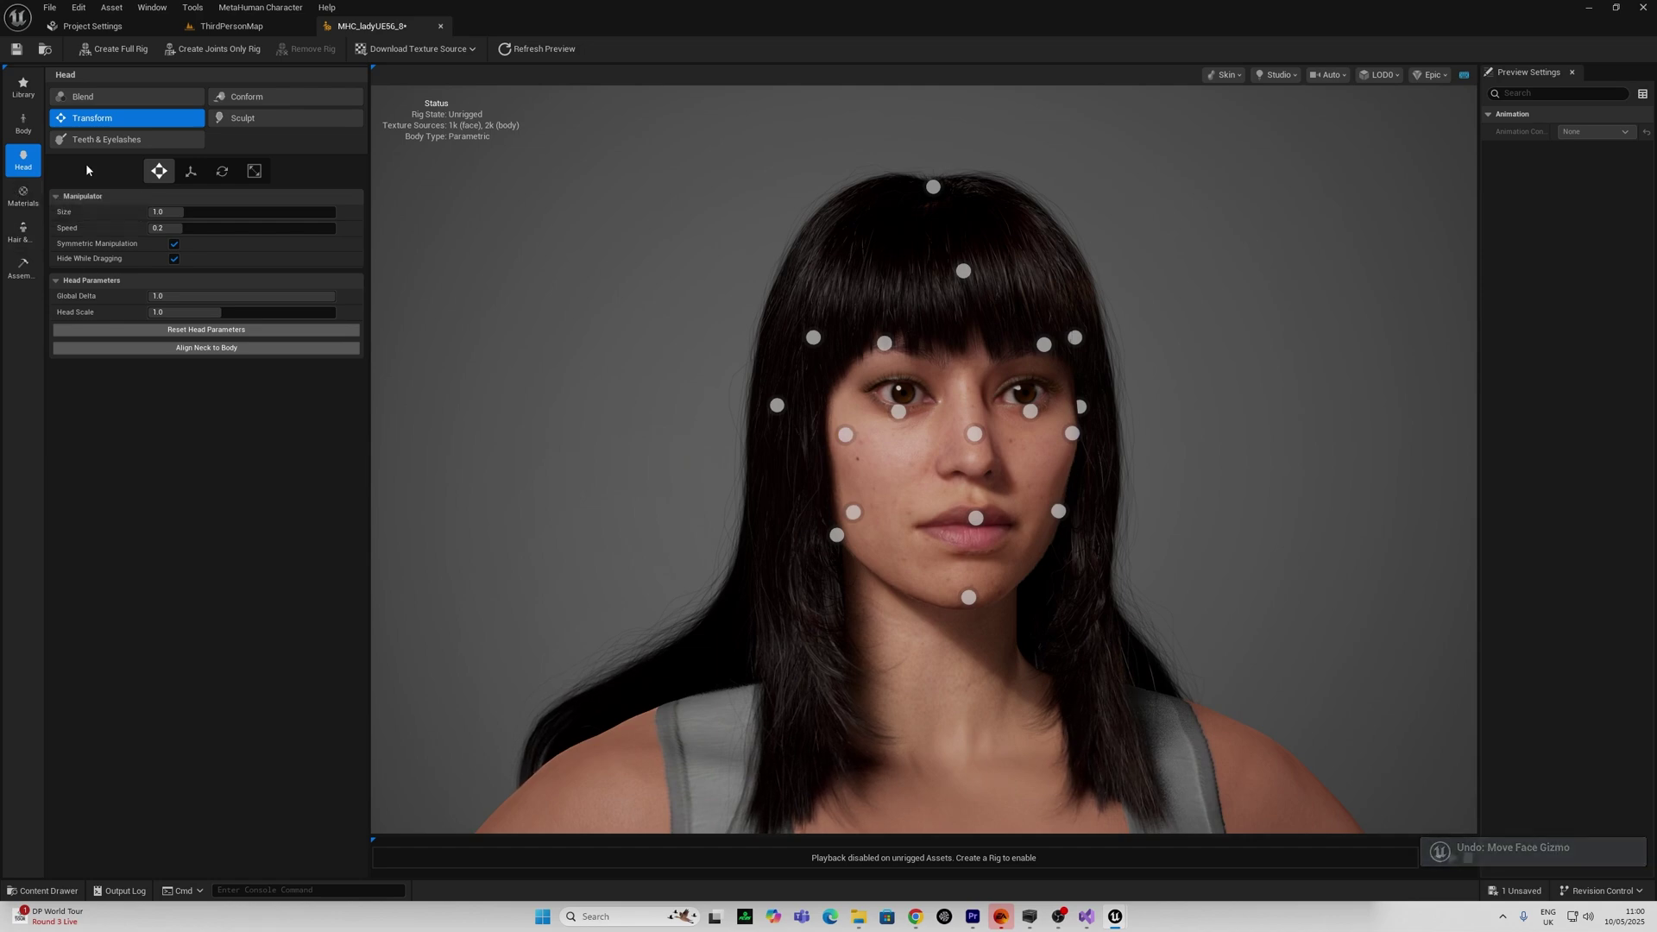
In the Skin materials, set the skin tone to a darker brown with U 0.73 and V 0.49, and choose the second freckle pattern
left_click(26, 197)
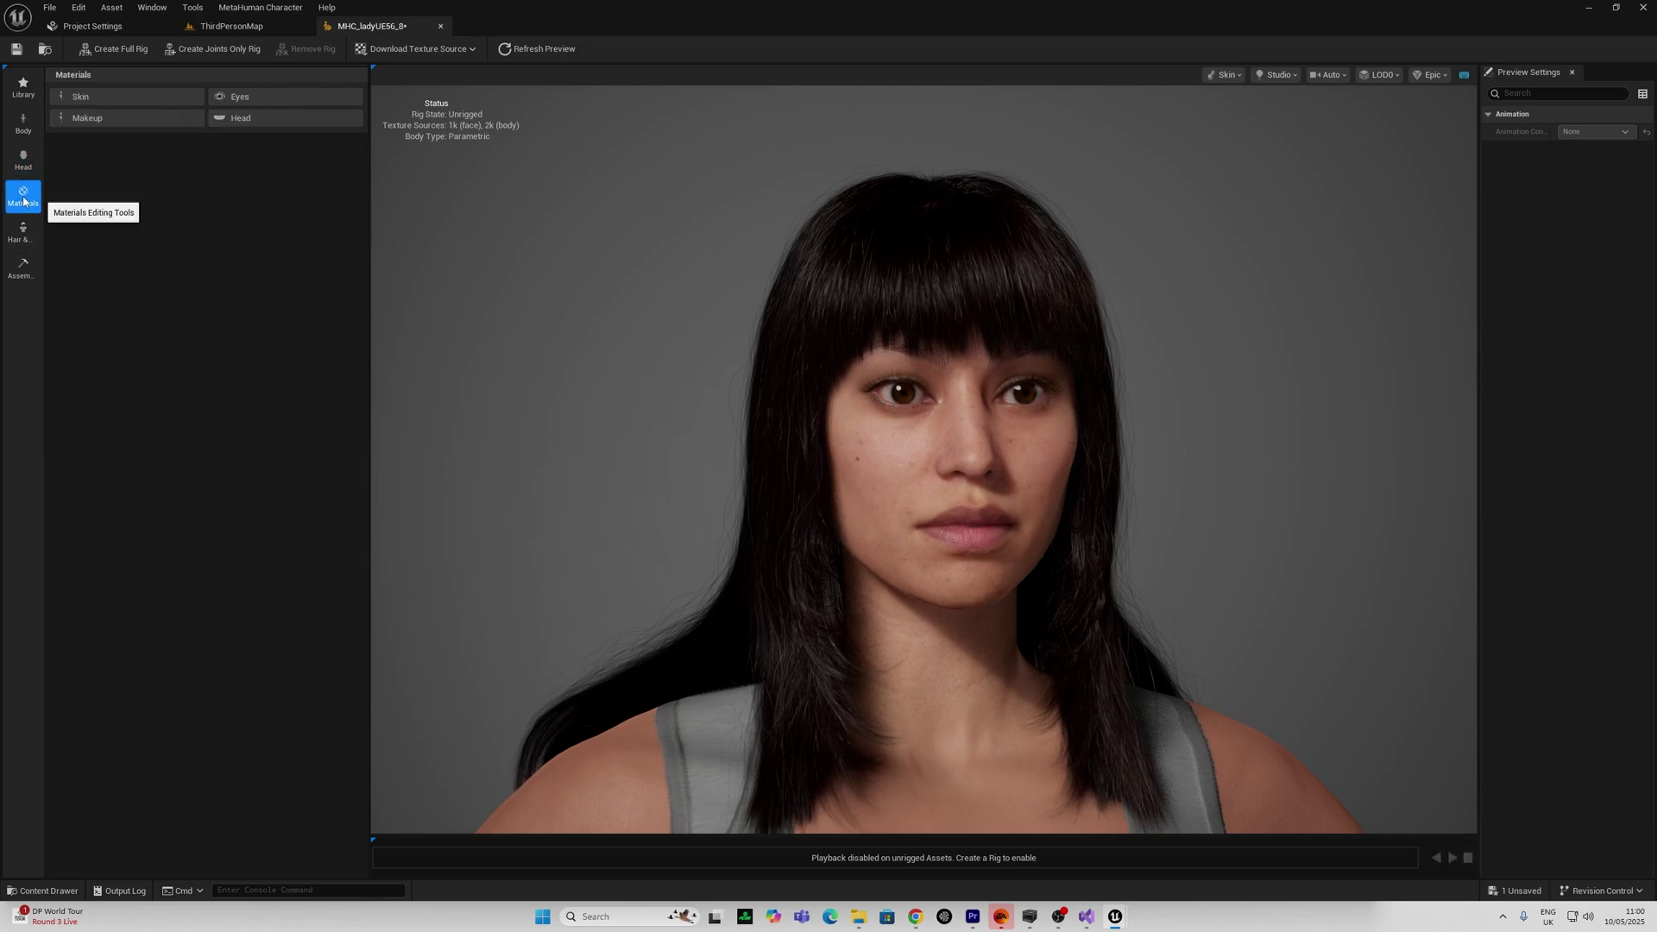
left_click(103, 98)
left_click(191, 158)
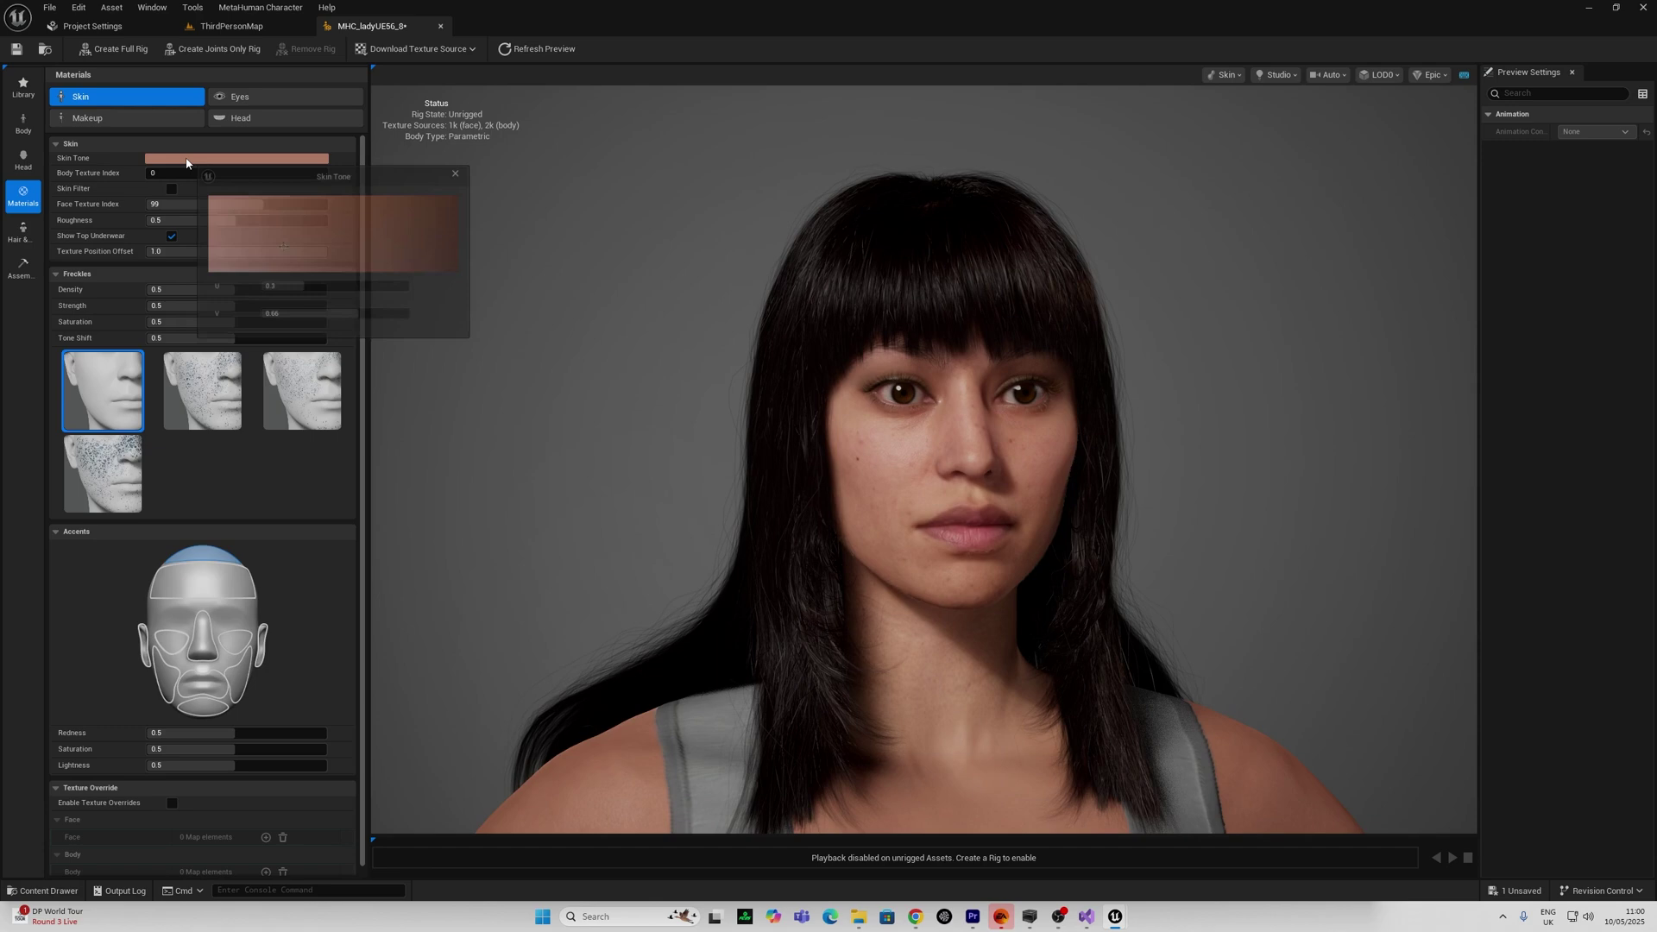
left_click(332, 239)
left_click_drag(333, 239, 386, 234)
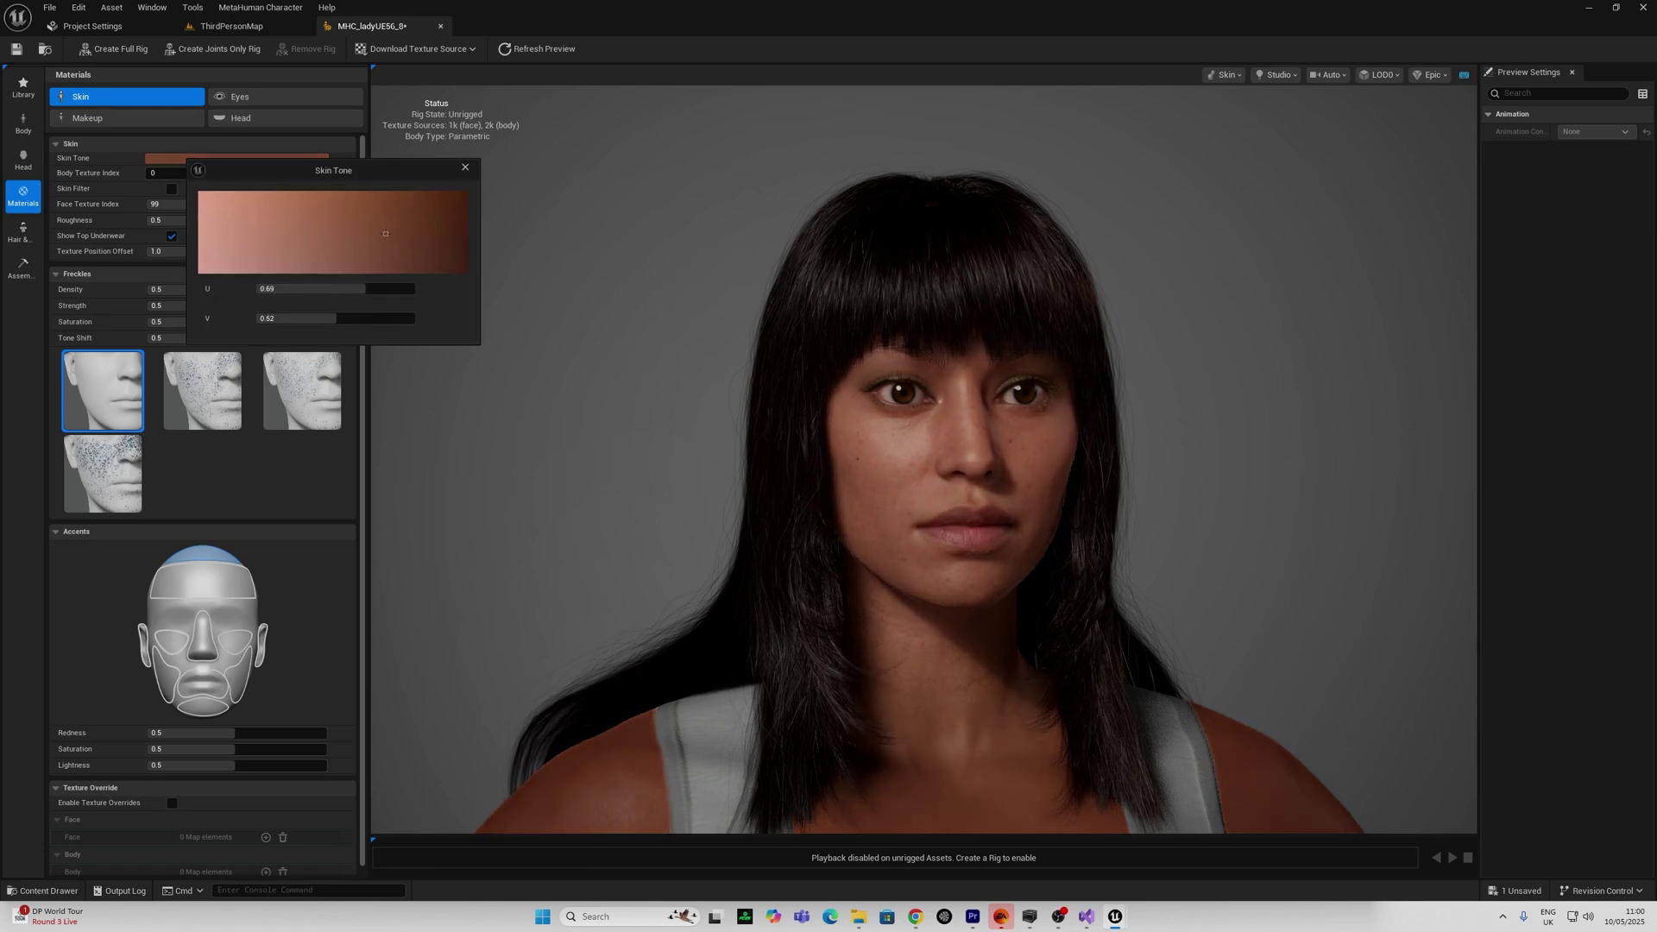
left_click(297, 407)
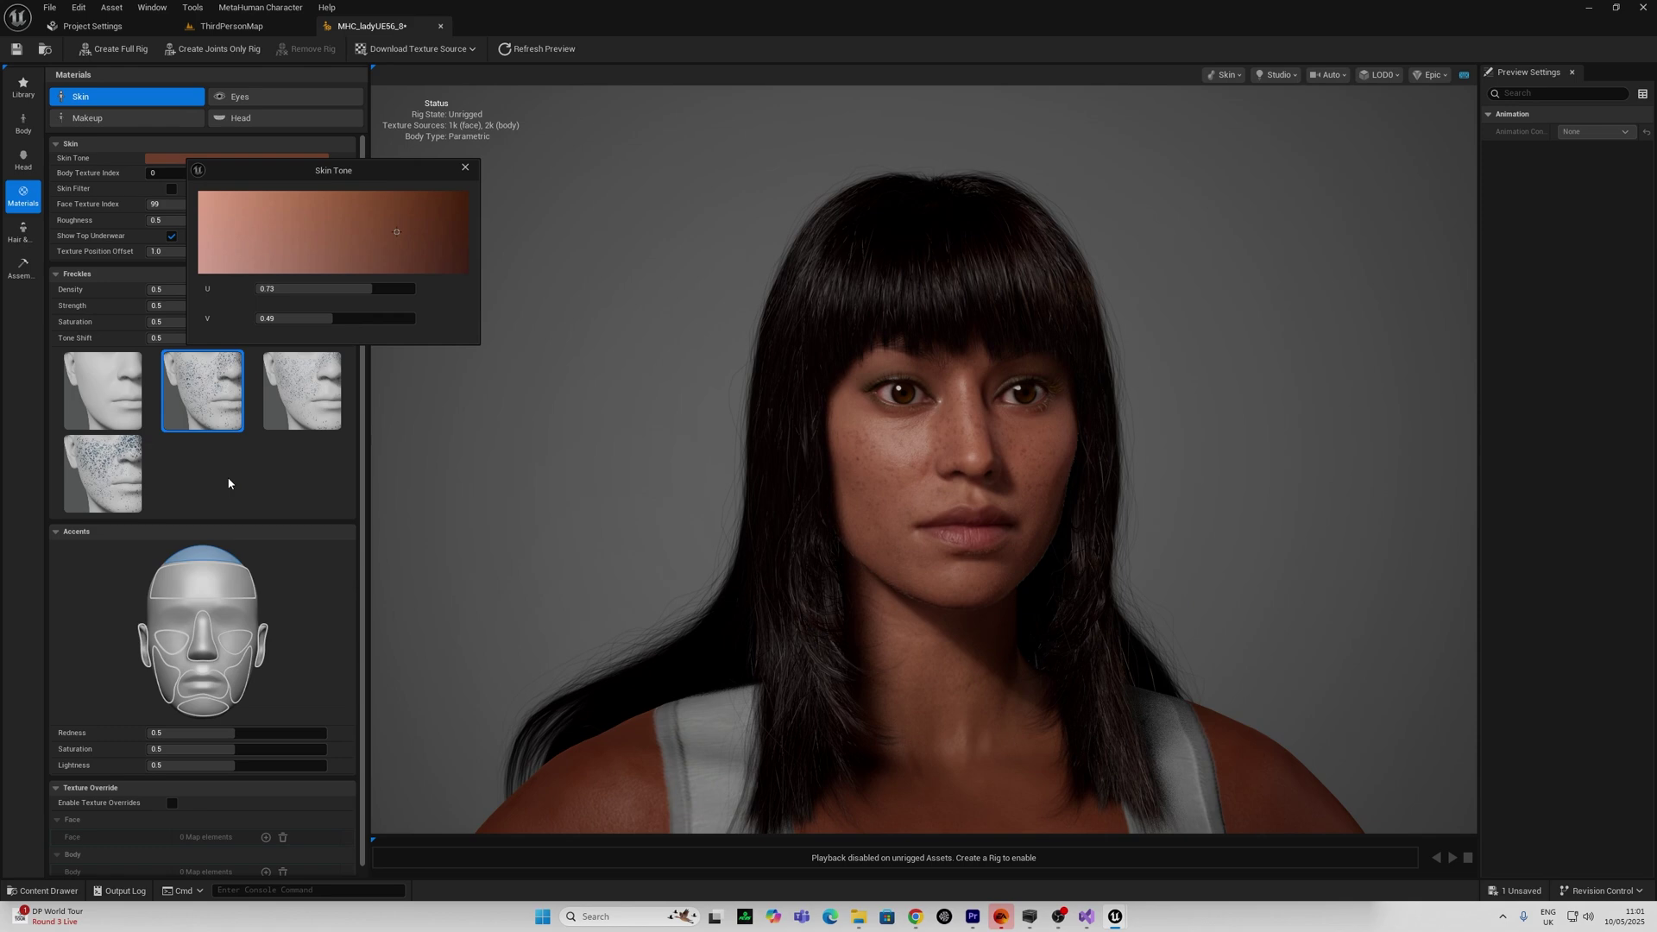
left_click(461, 170)
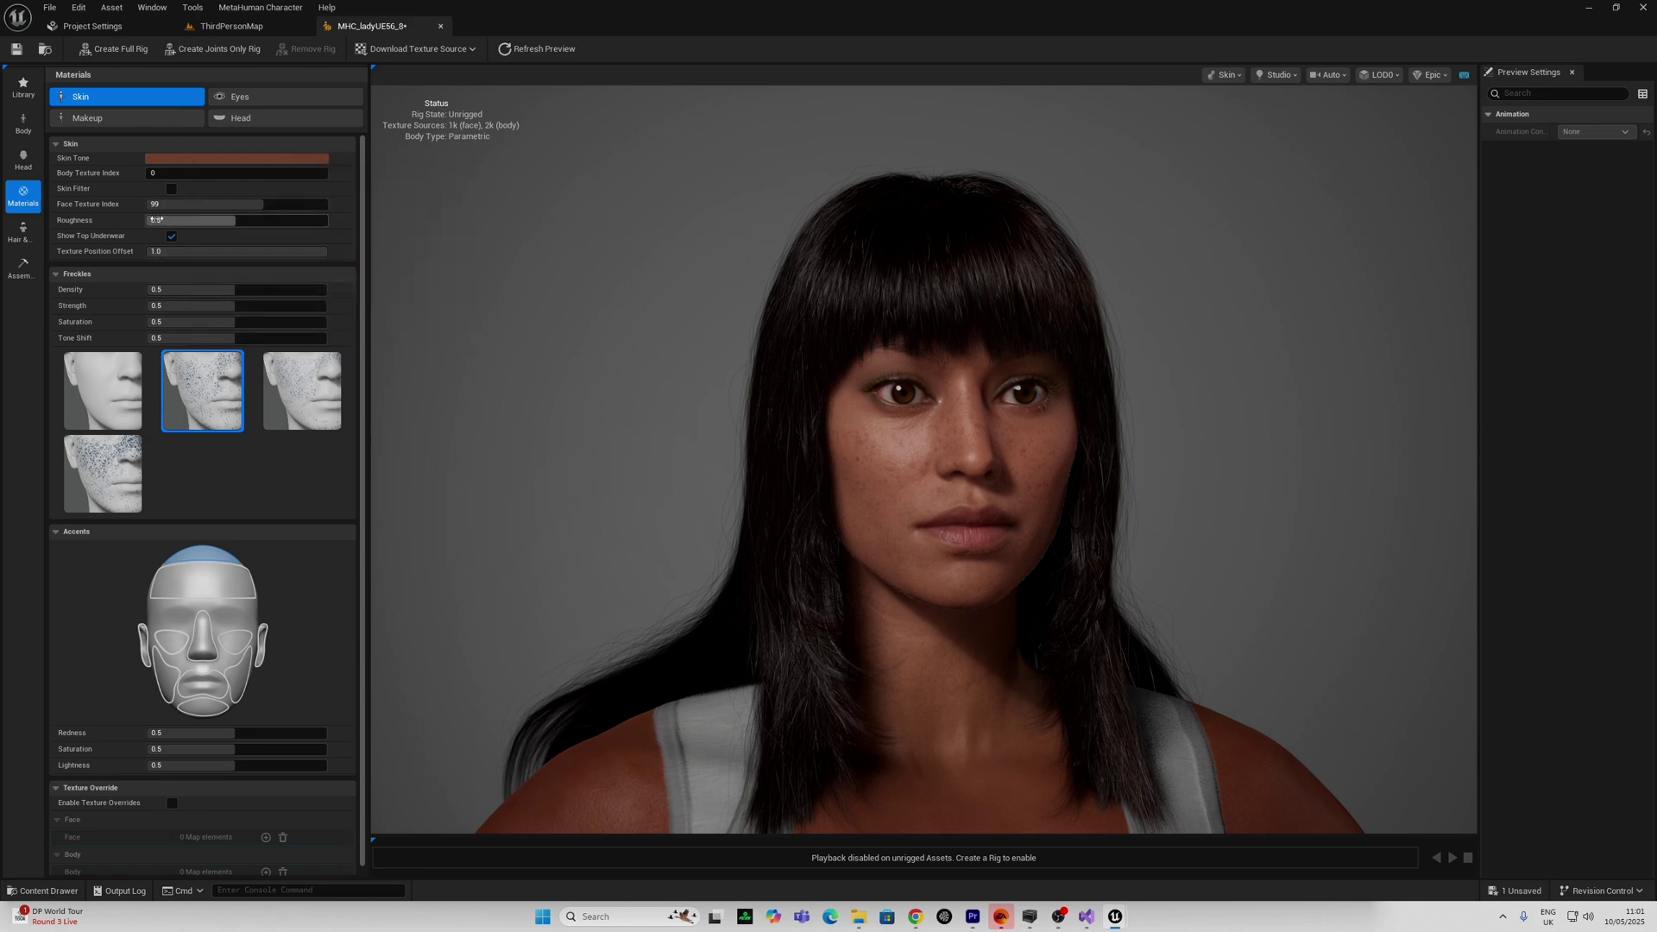
Try other values for the Face Texture Index, and set it back to 99
left_click_drag(212, 207, 234, 206)
left_click(205, 207)
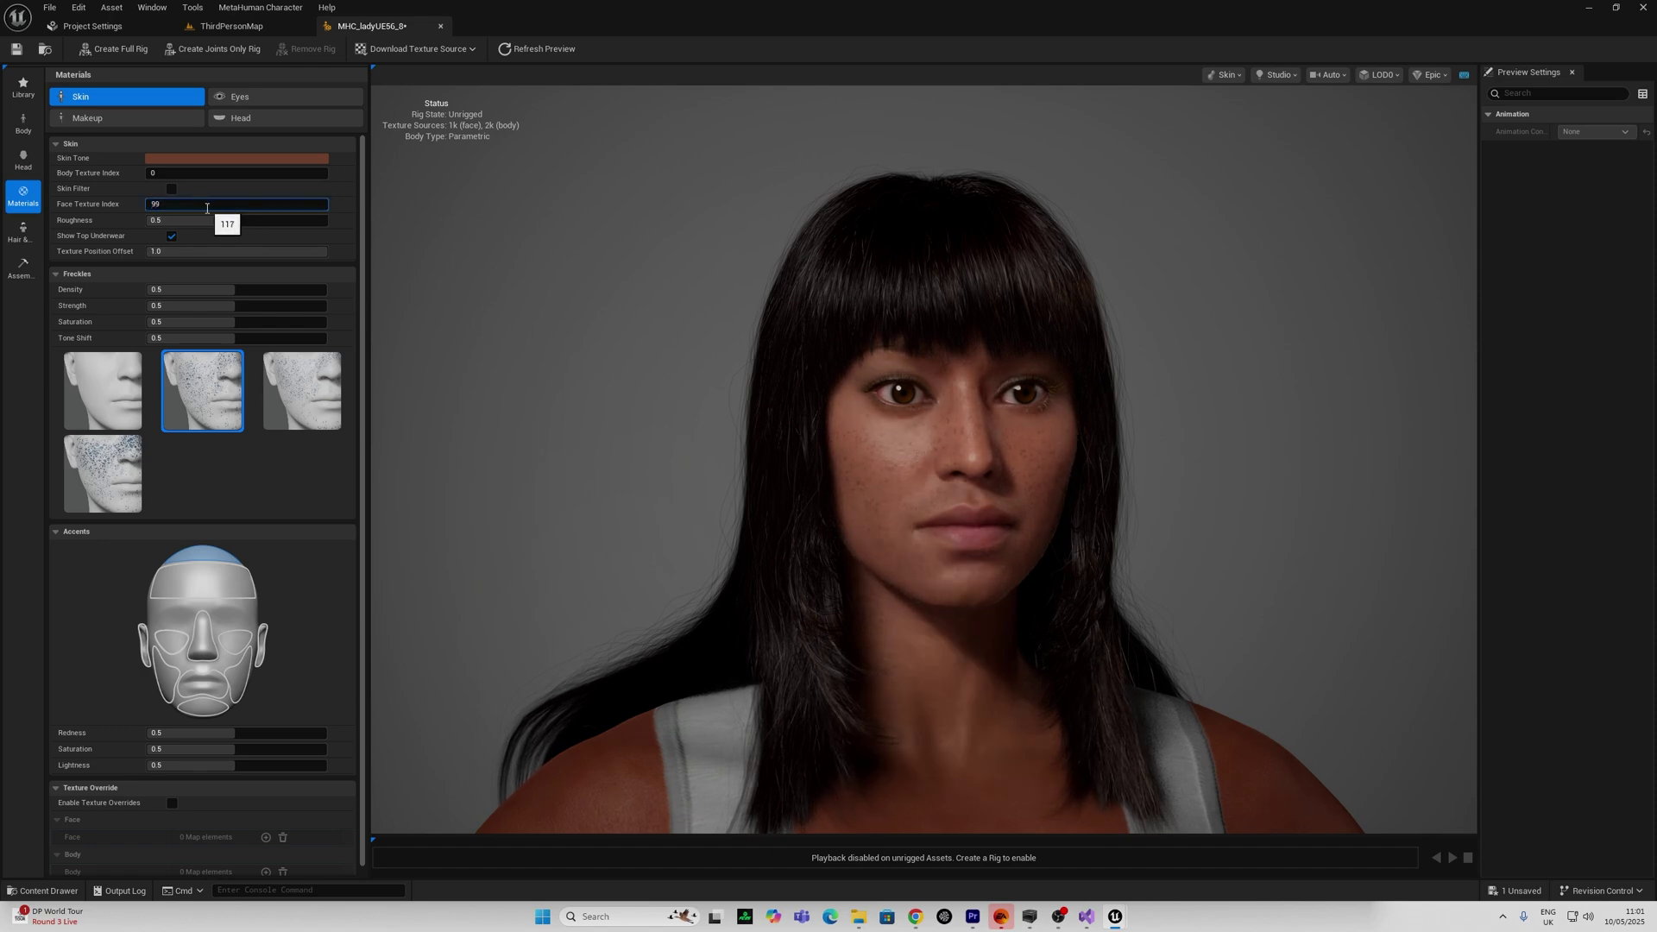
type("99")
key("Return")
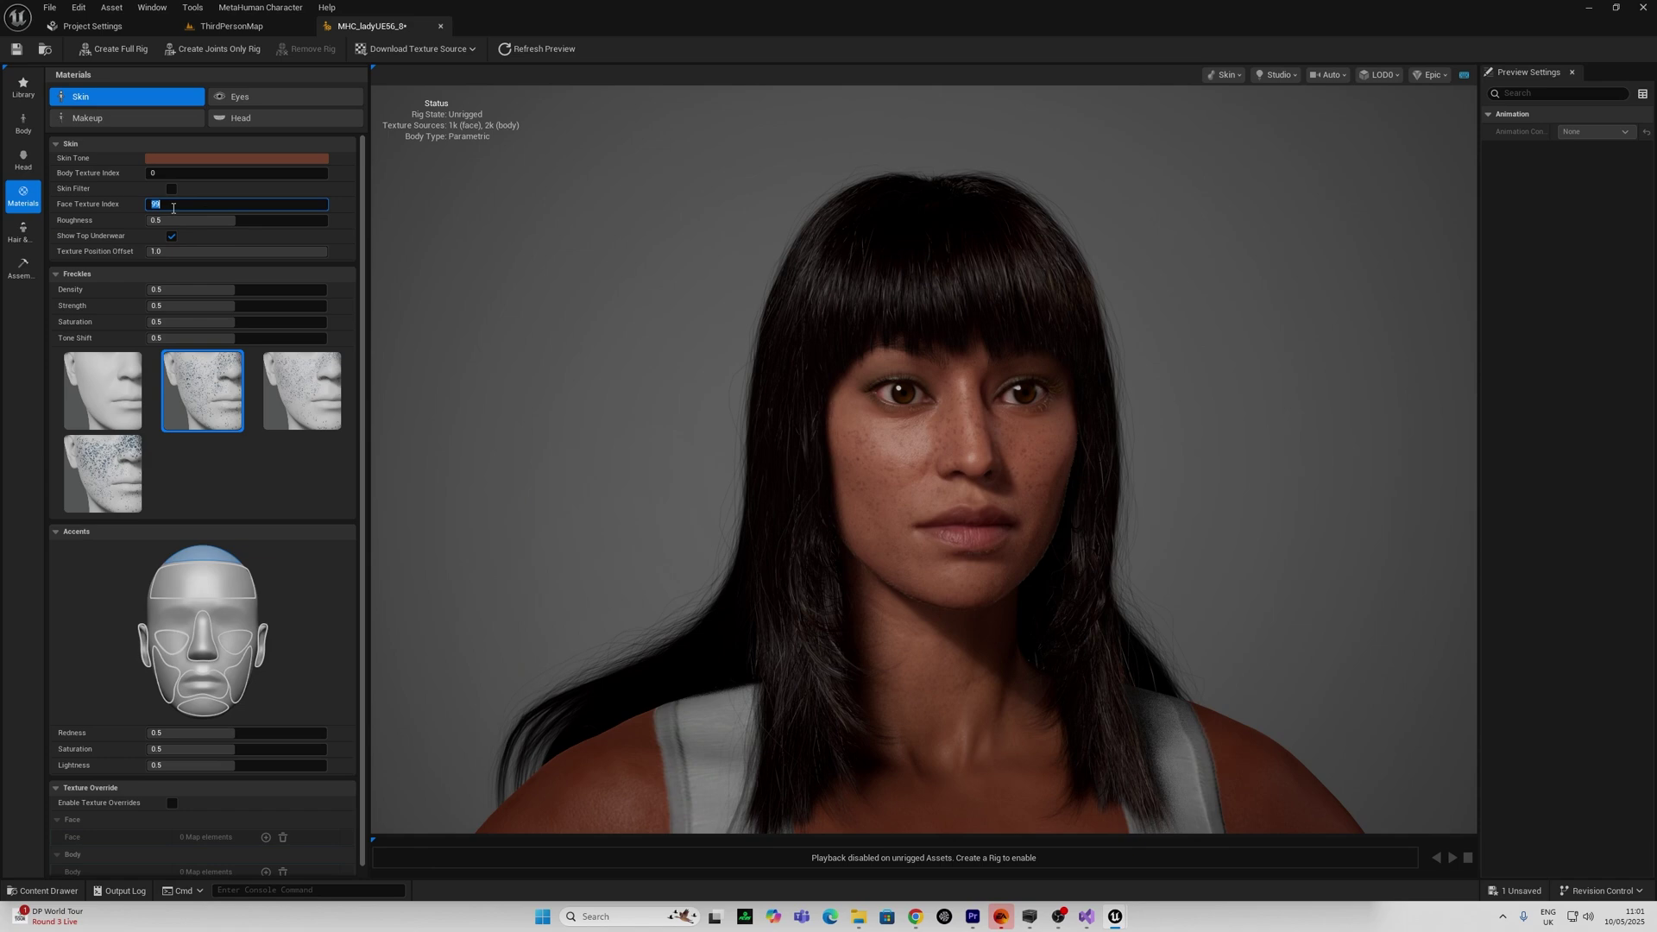
Enable the Skin Filter, set Face Wrinkles to None, and pick a level for Face Moles
left_click(172, 189)
left_click(254, 204)
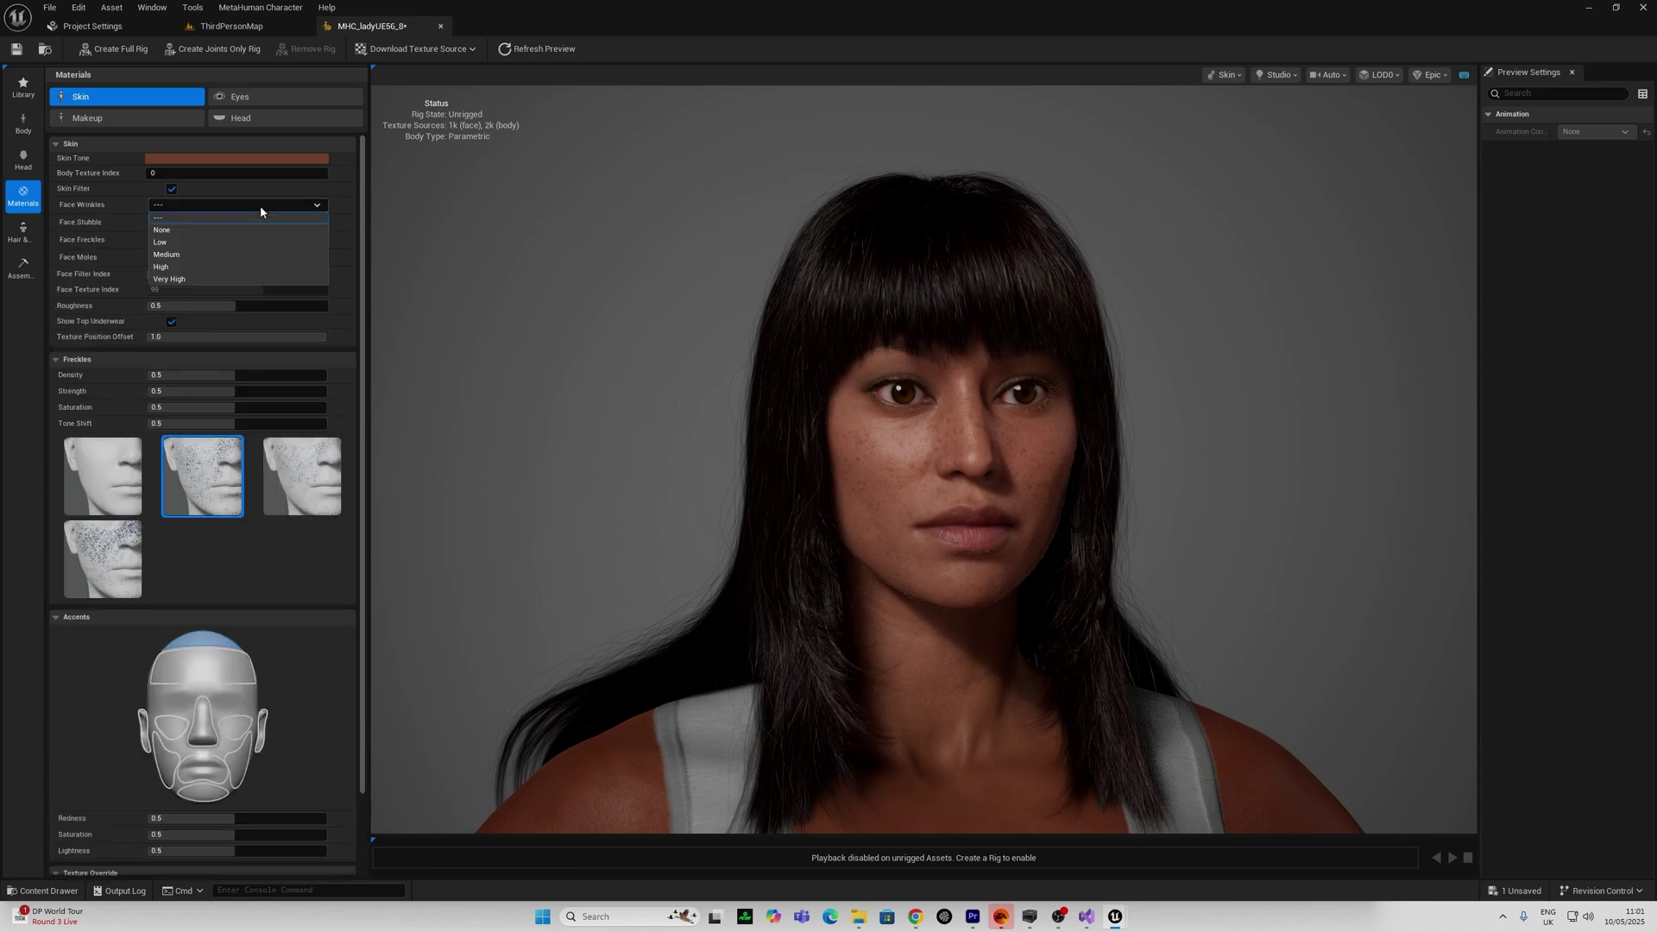
left_click(218, 230)
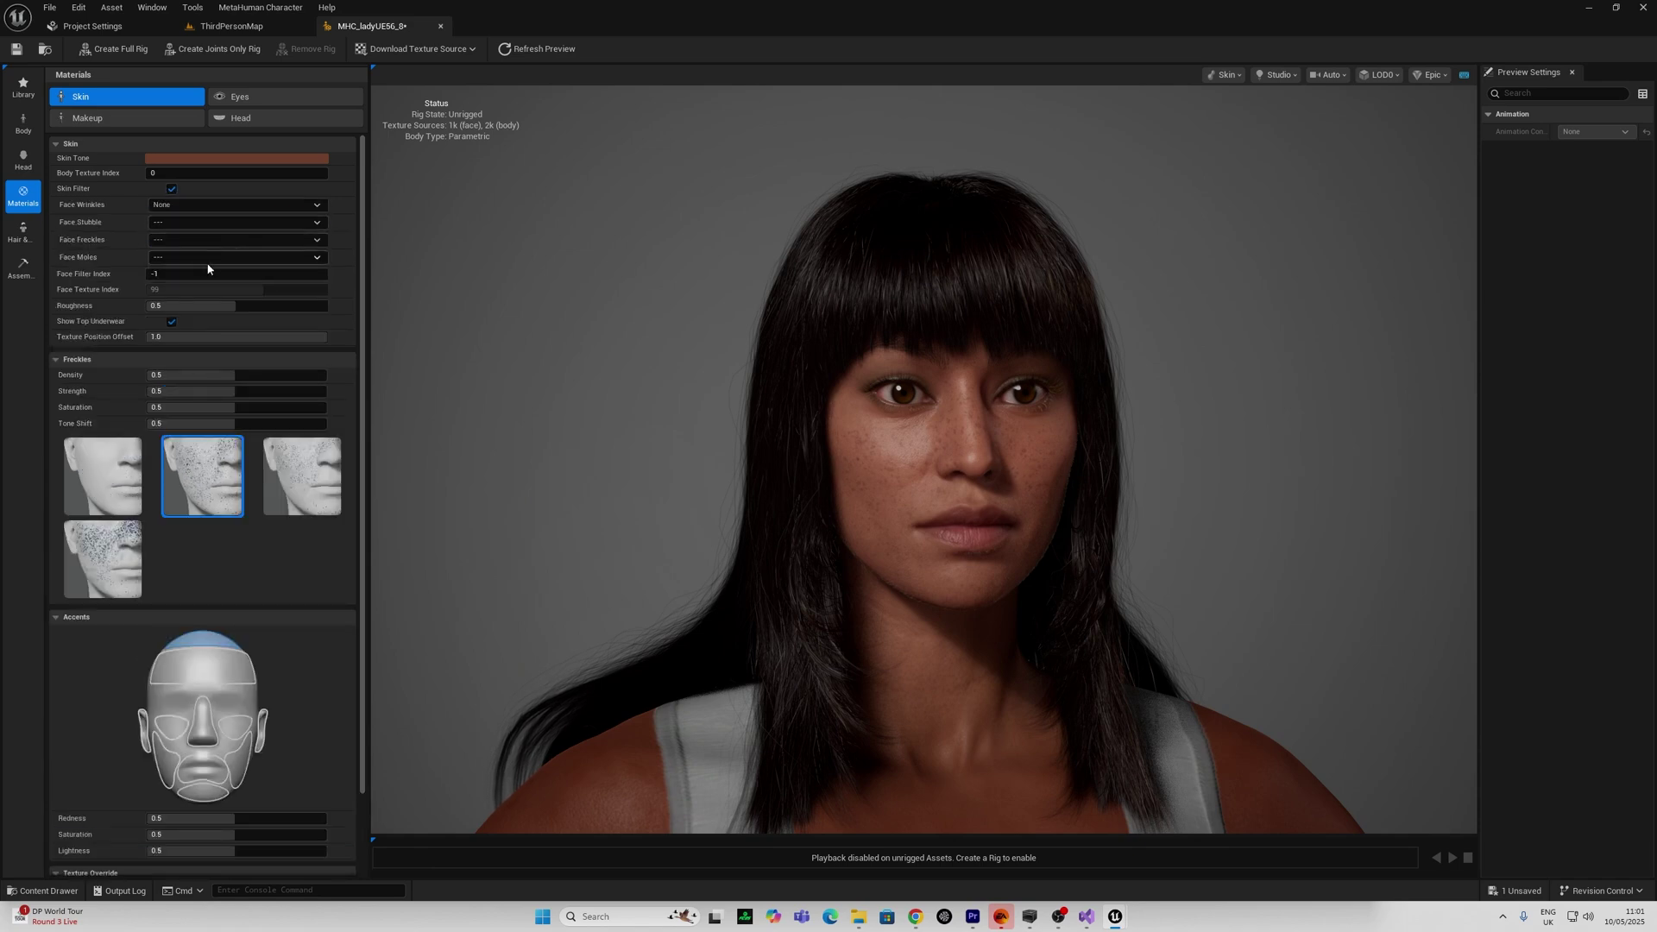
left_click(210, 258)
left_click(194, 297)
Check the Assembly settings and open the wardrobe selection in Hair & Clothing
left_click(22, 234)
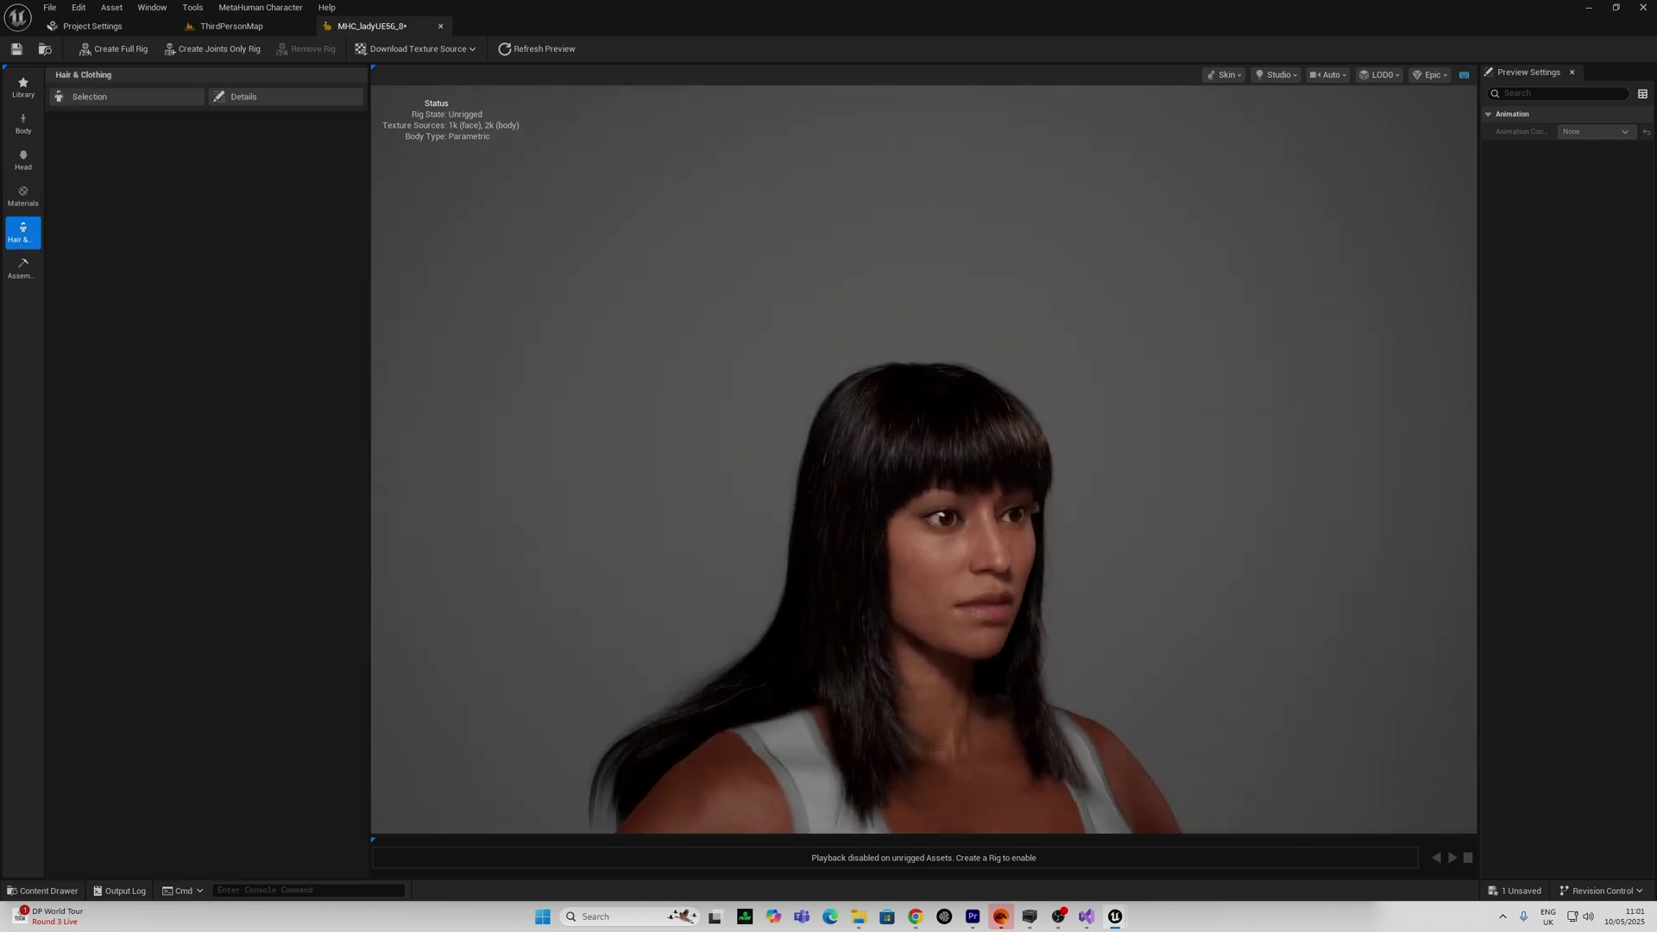
scroll(783, 473, "up", 2)
scroll(783, 472, "down", 2)
scroll(783, 472, "up", 1)
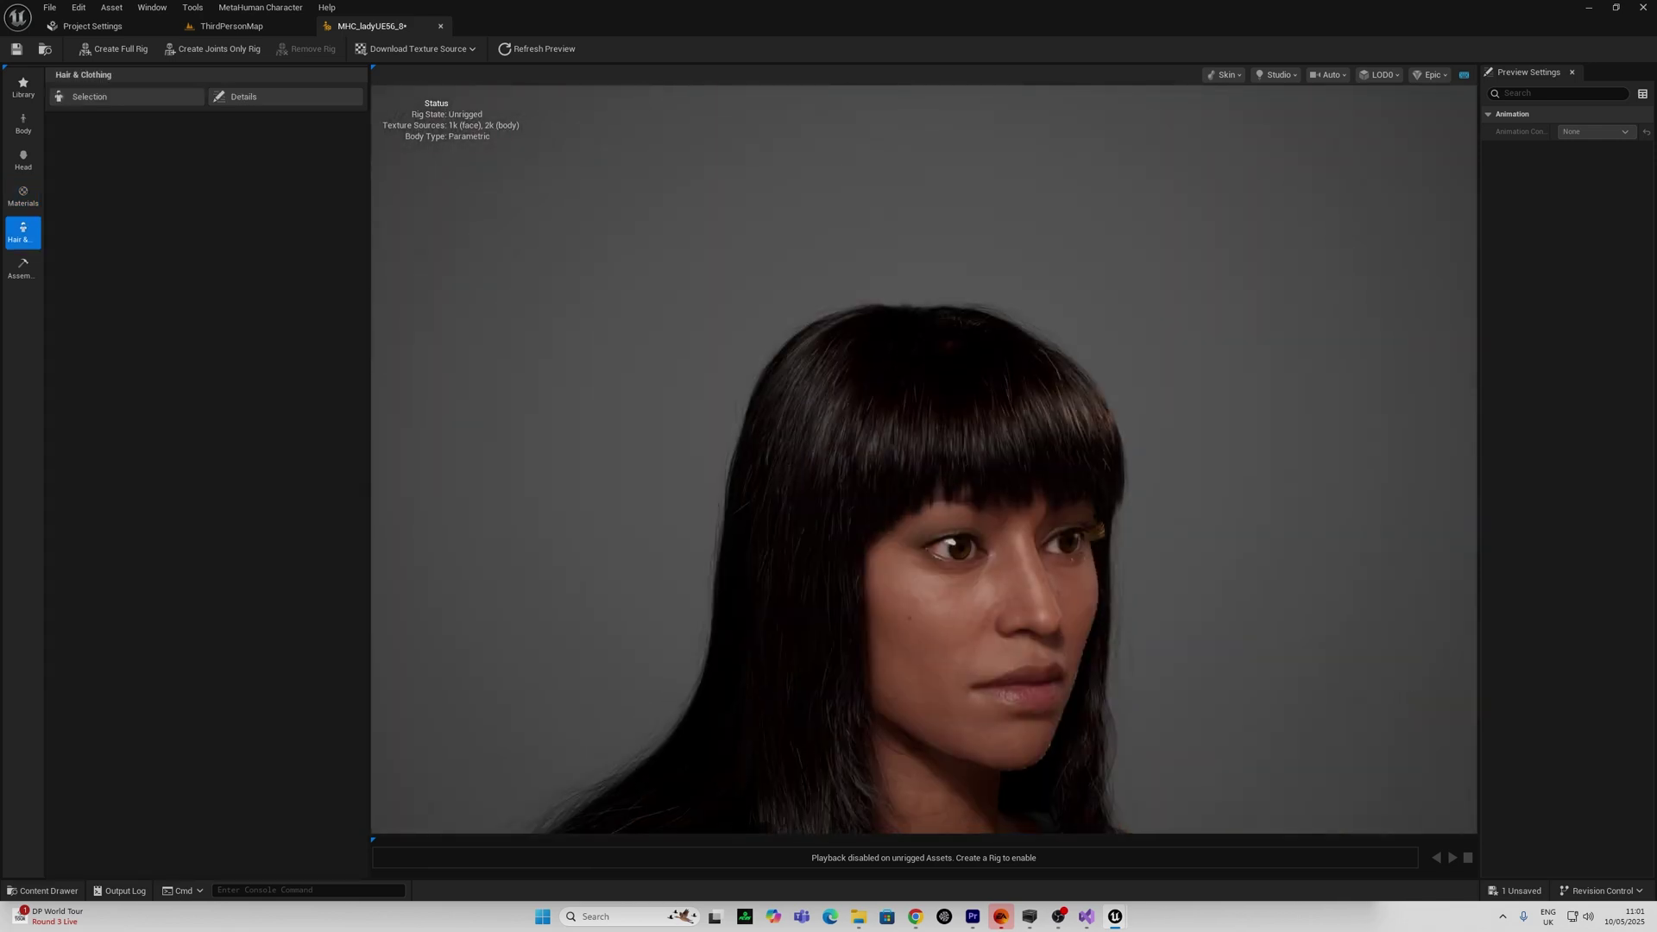
left_click(27, 268)
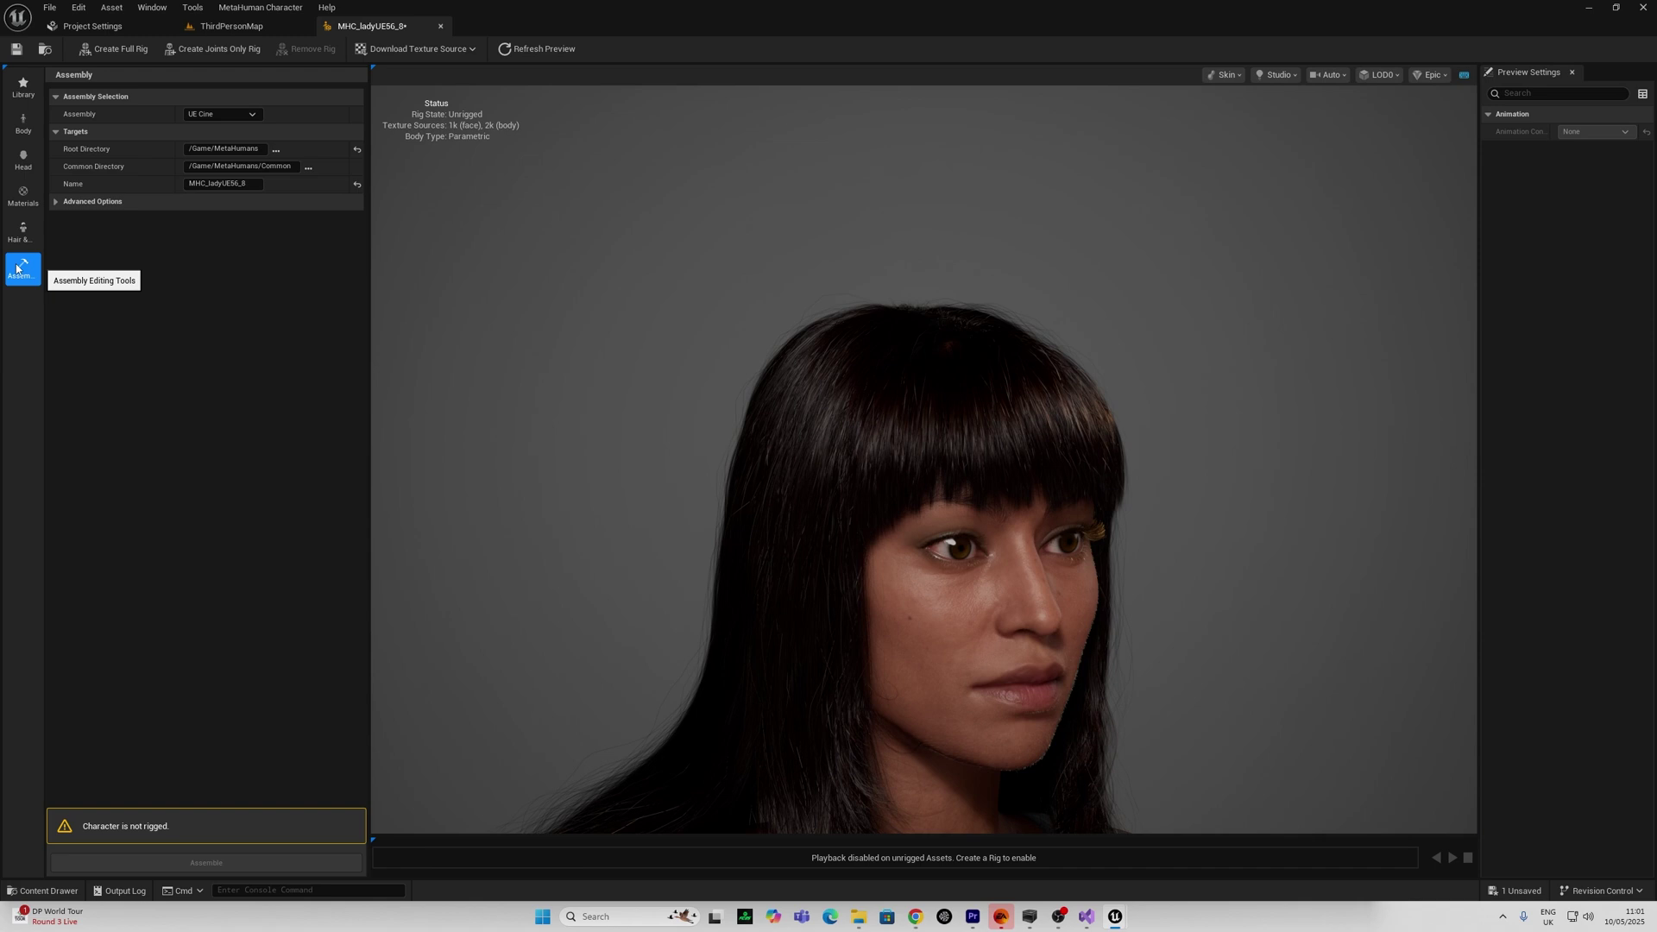
left_click(28, 232)
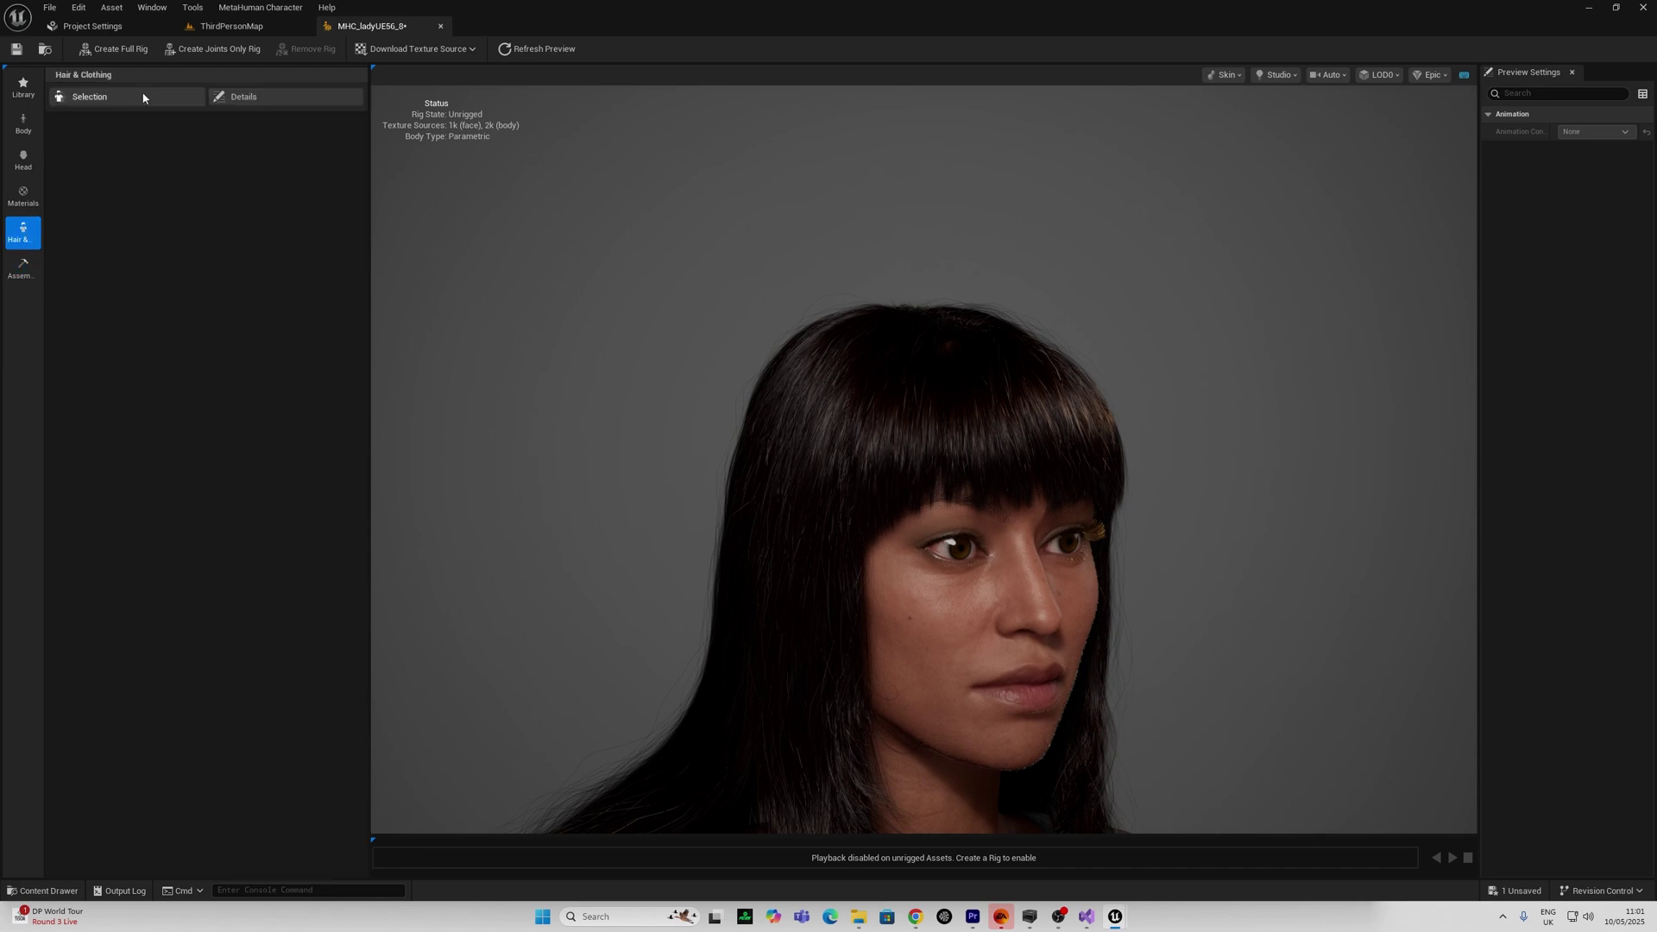
left_click(118, 100)
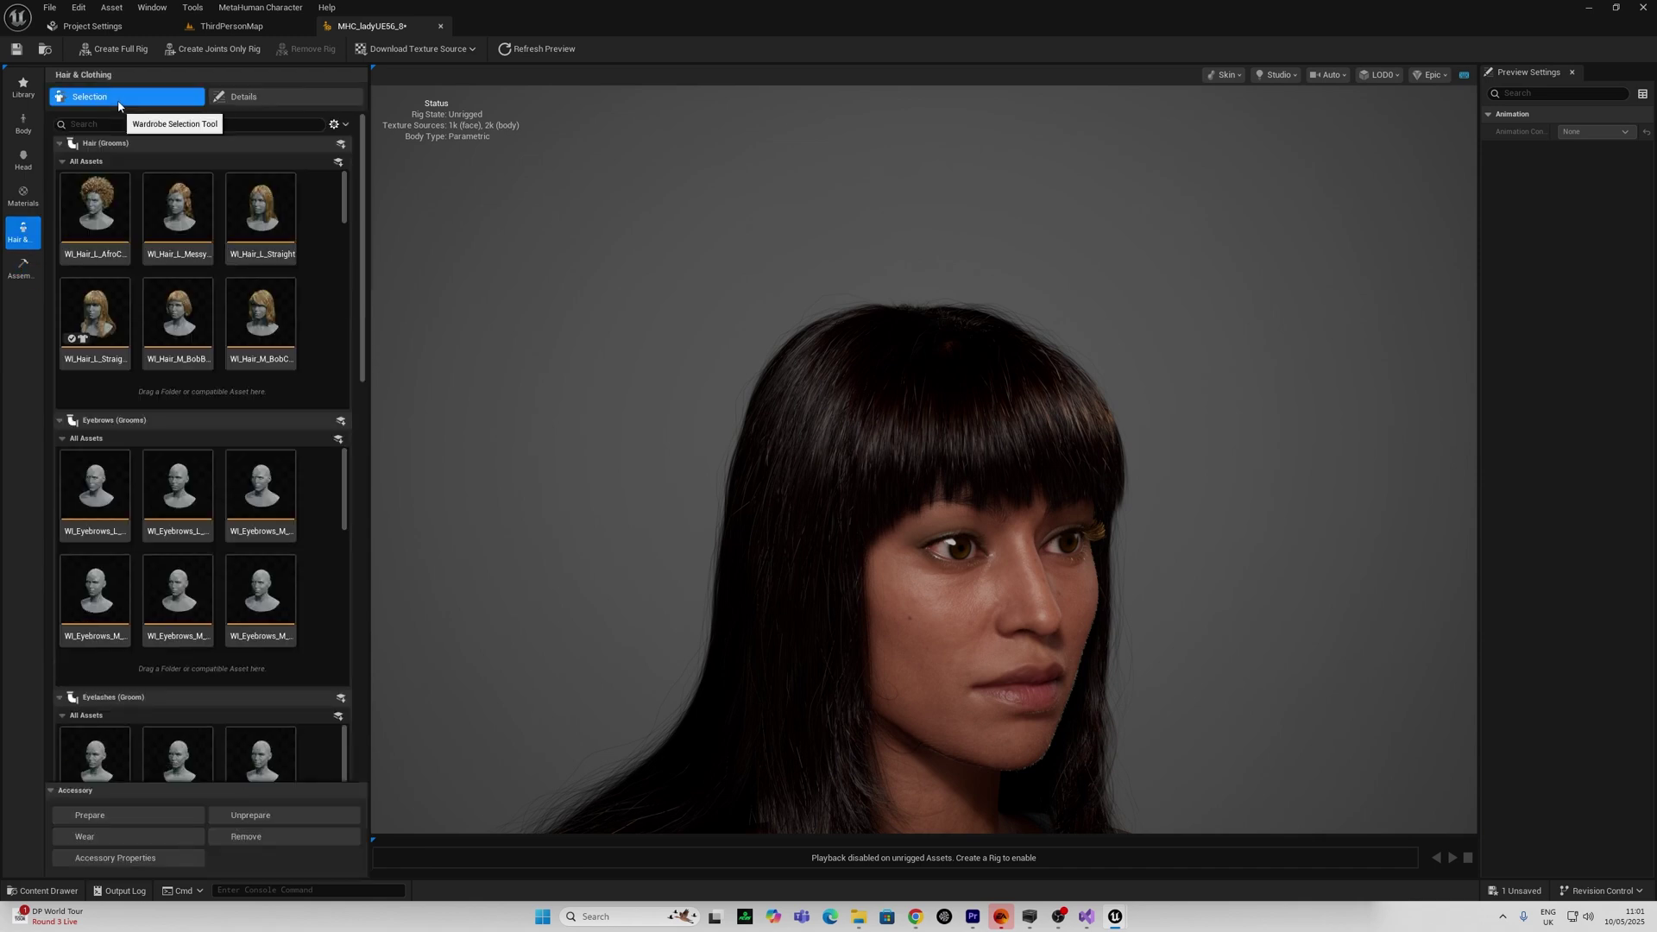
Try the WI_Hair_L_AfroCurly hair groom and one of the short curly hair grooms on the character
left_click(102, 227)
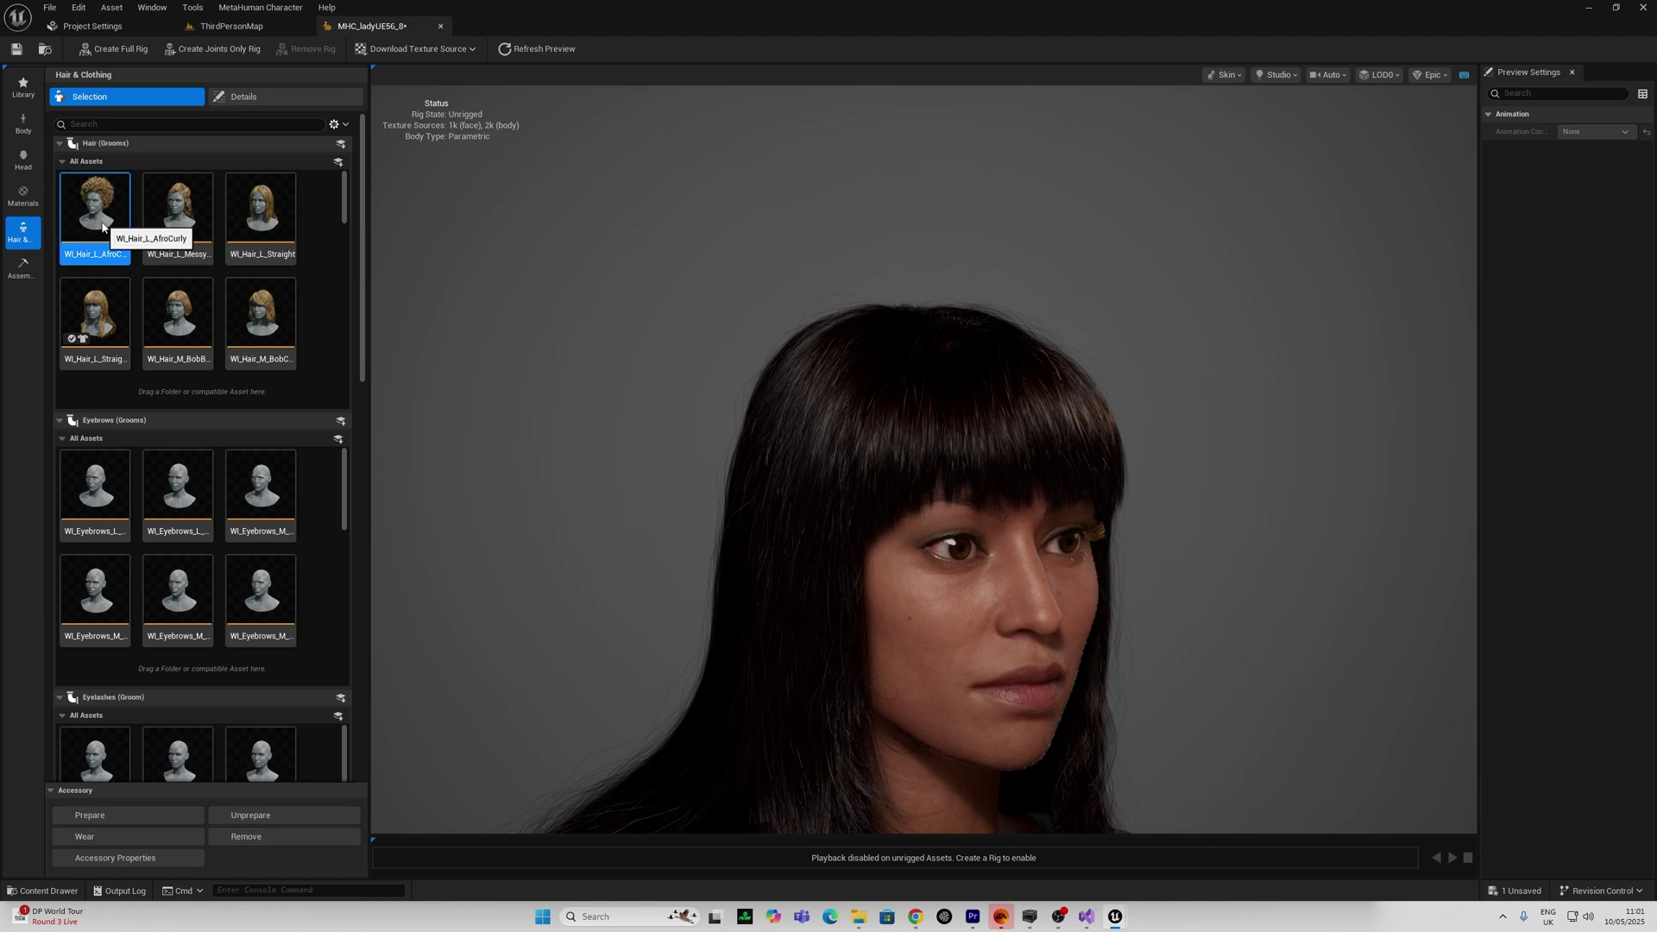
double_click(102, 227)
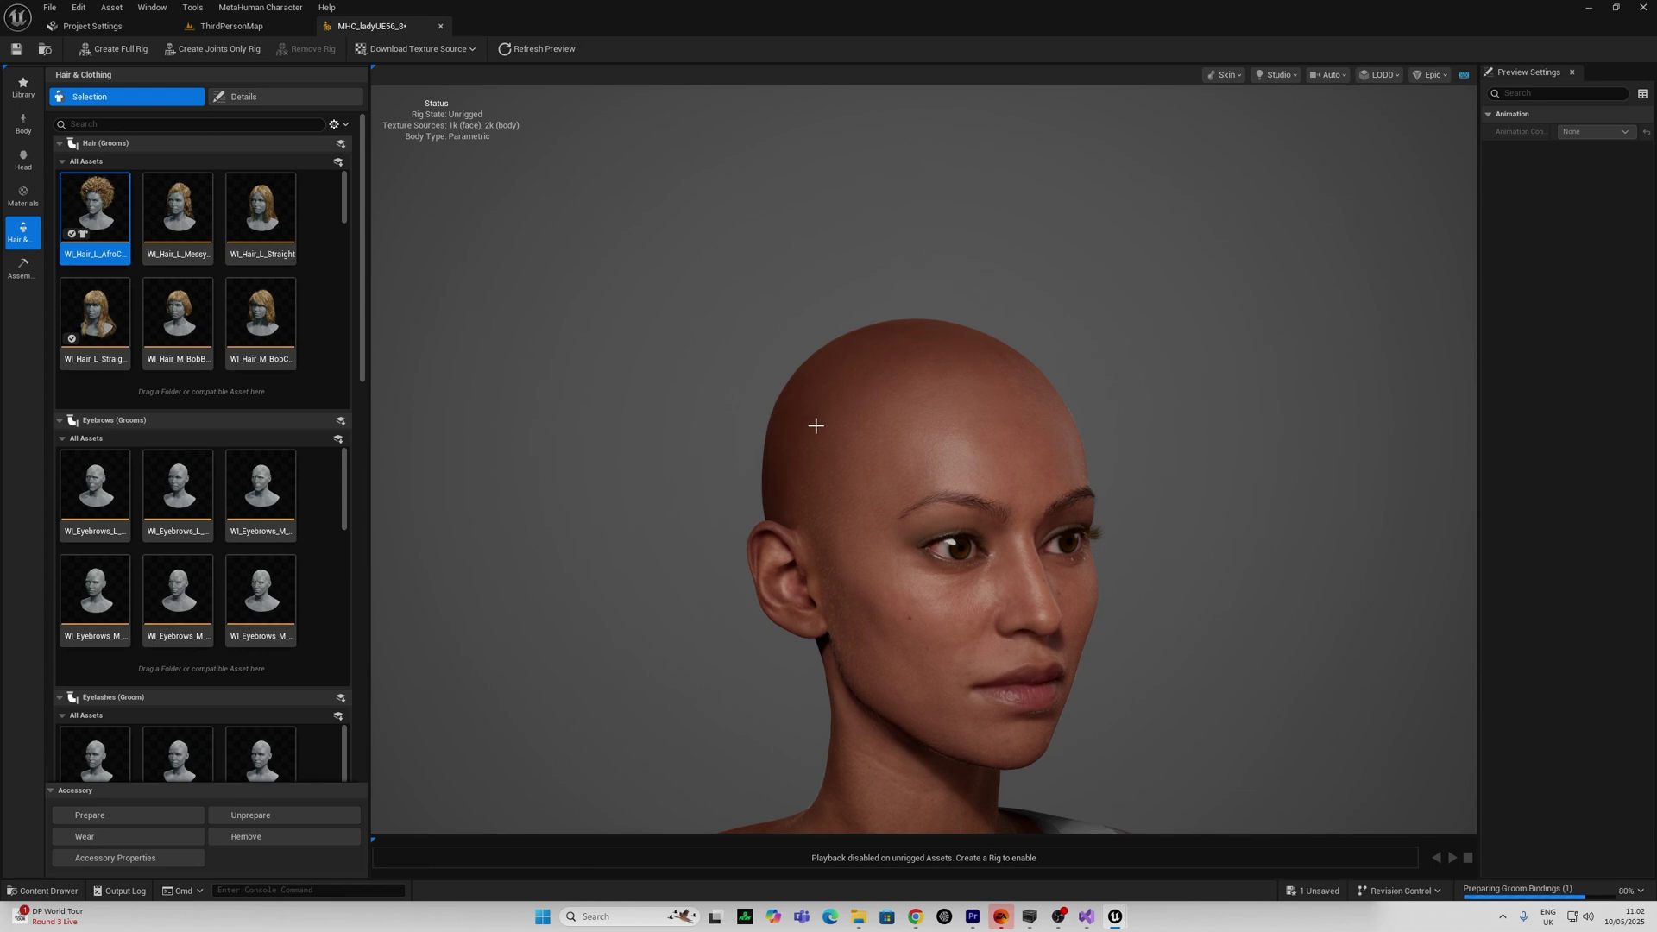
left_click_drag(1131, 483, 924, 483)
scroll(349, 191, "down", 5)
double_click(261, 277)
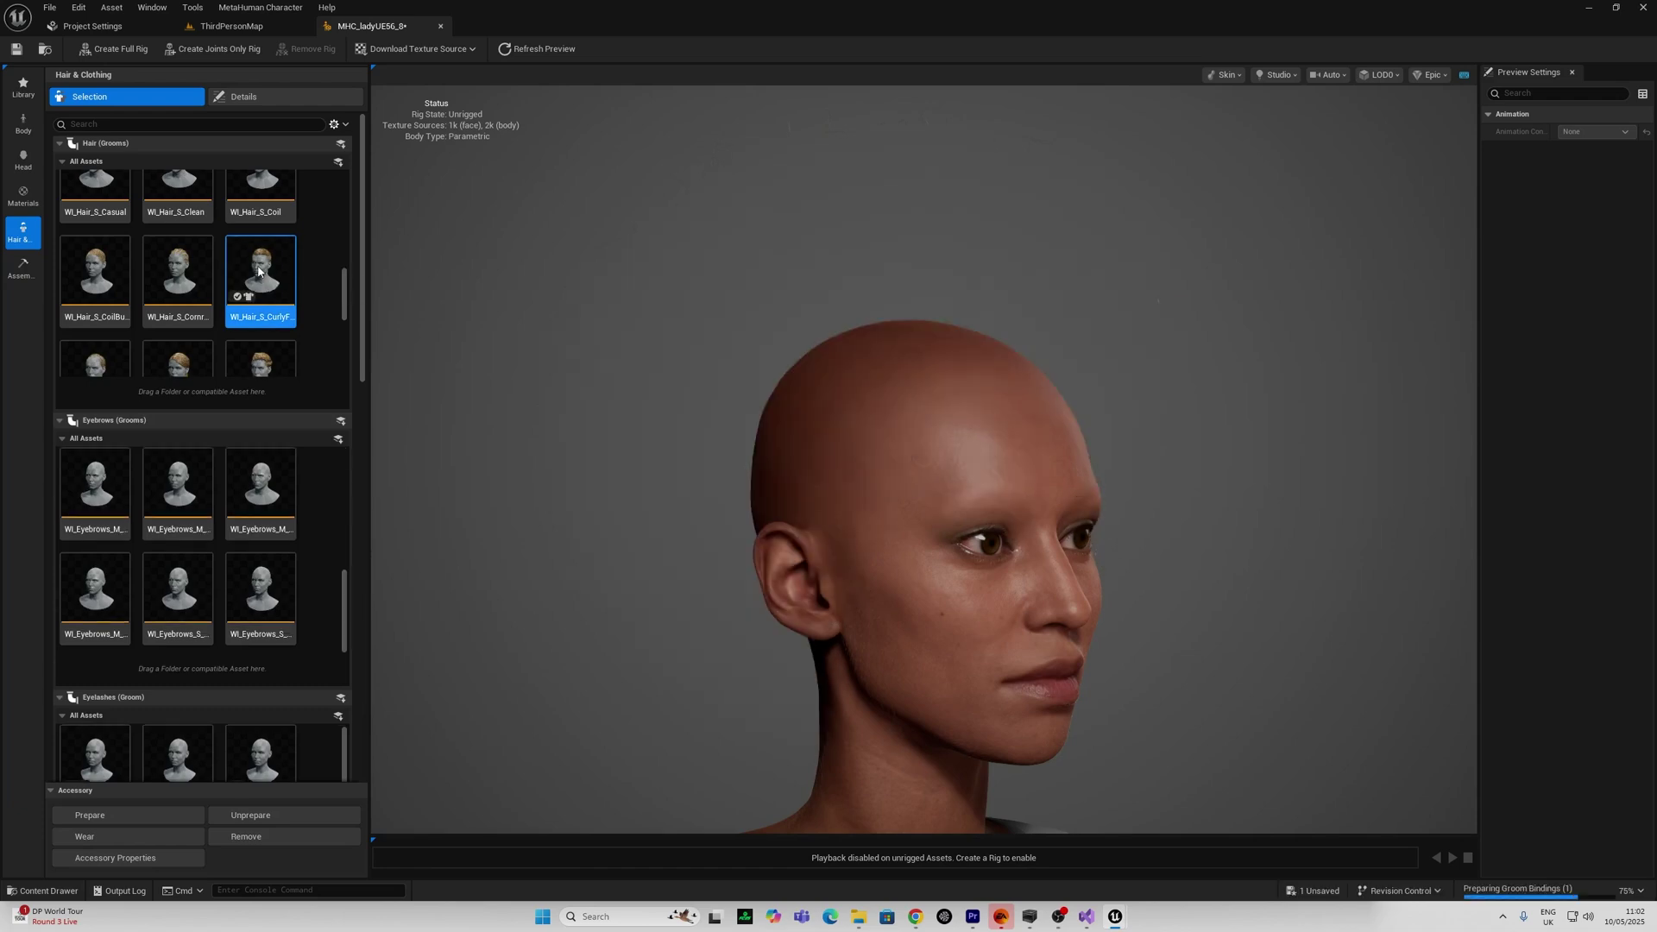
Try the short receding hair groom on the character and inspect it from behind and in front
scroll(350, 328, "down", 3)
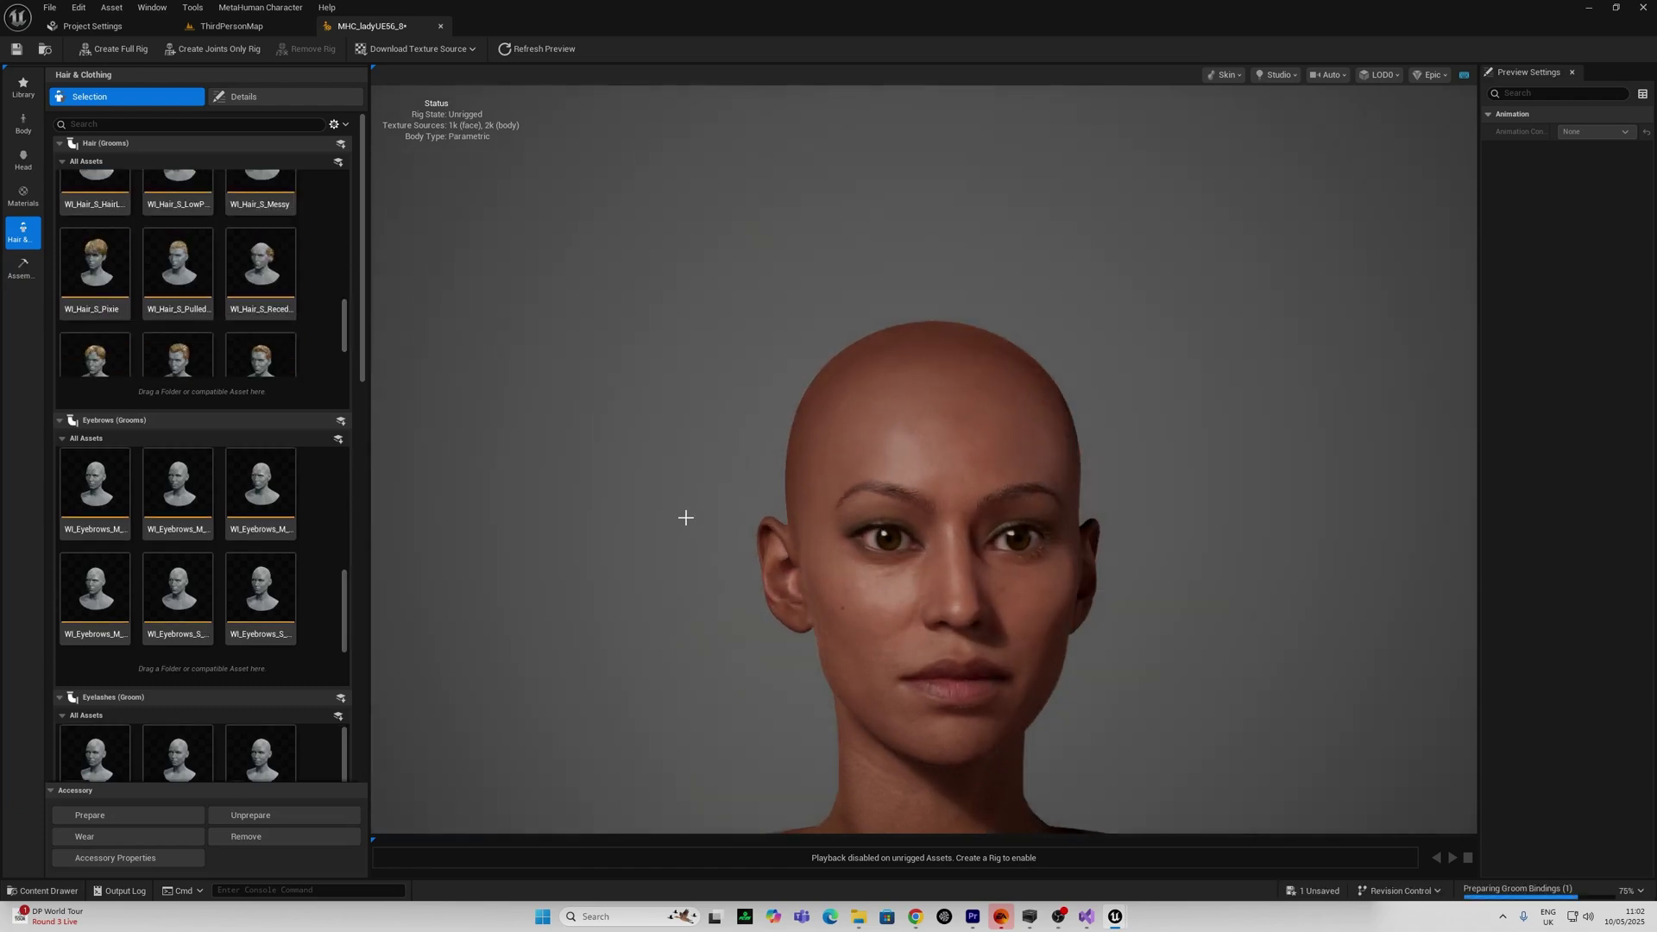
double_click(269, 278)
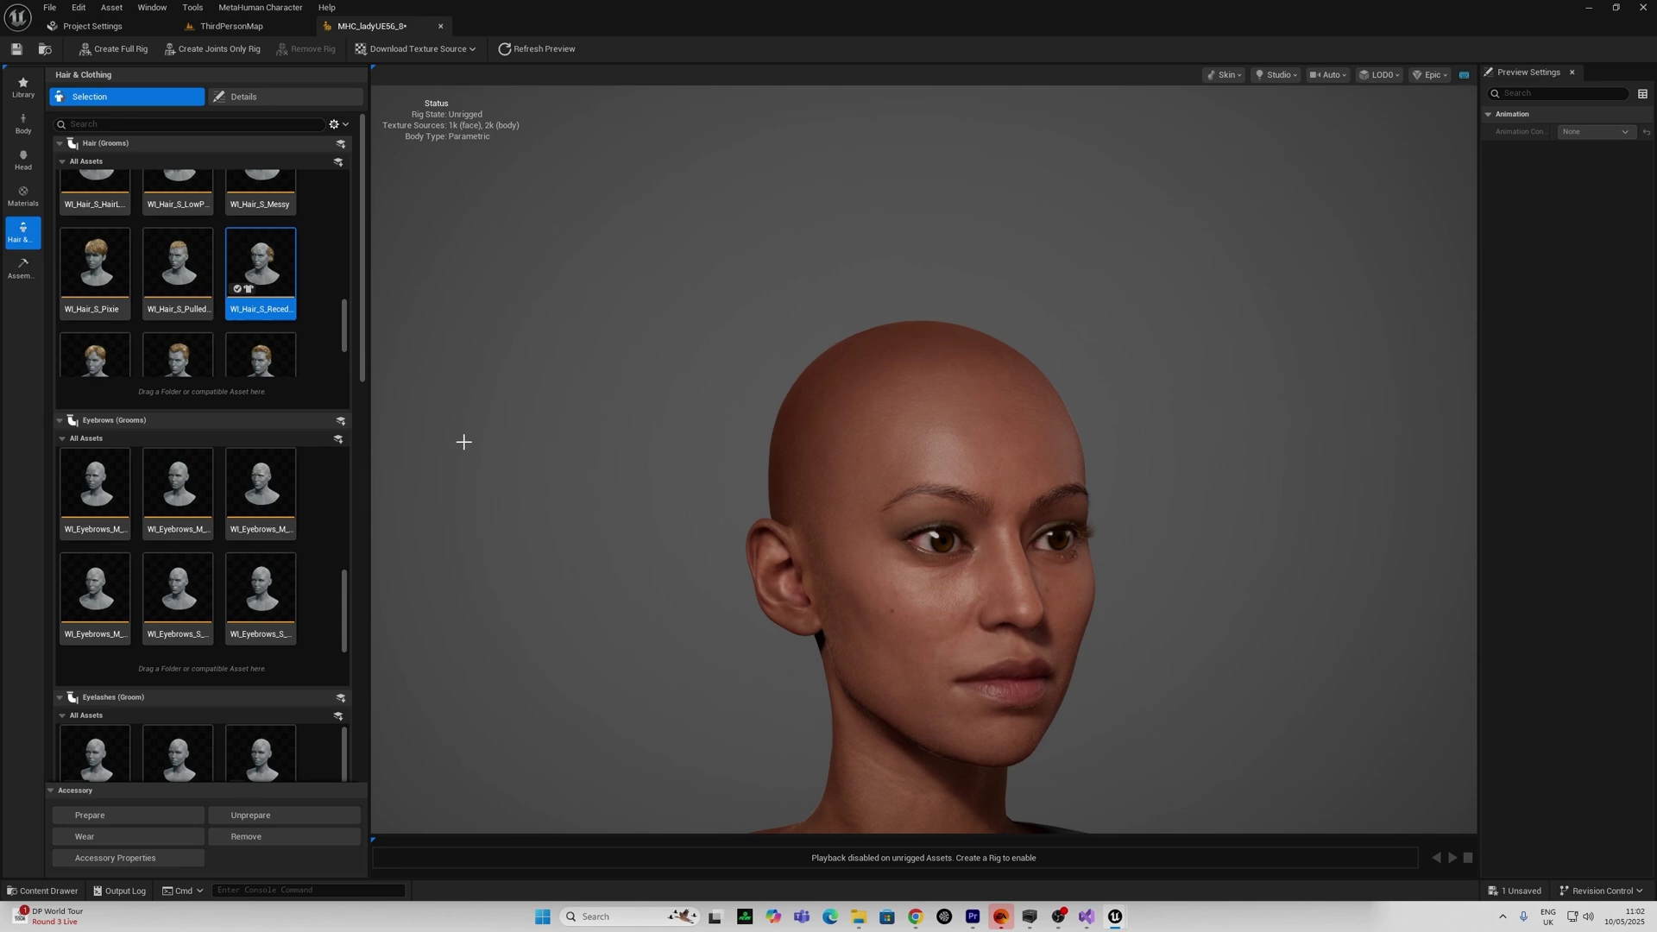
left_click_drag(500, 542, 855, 542)
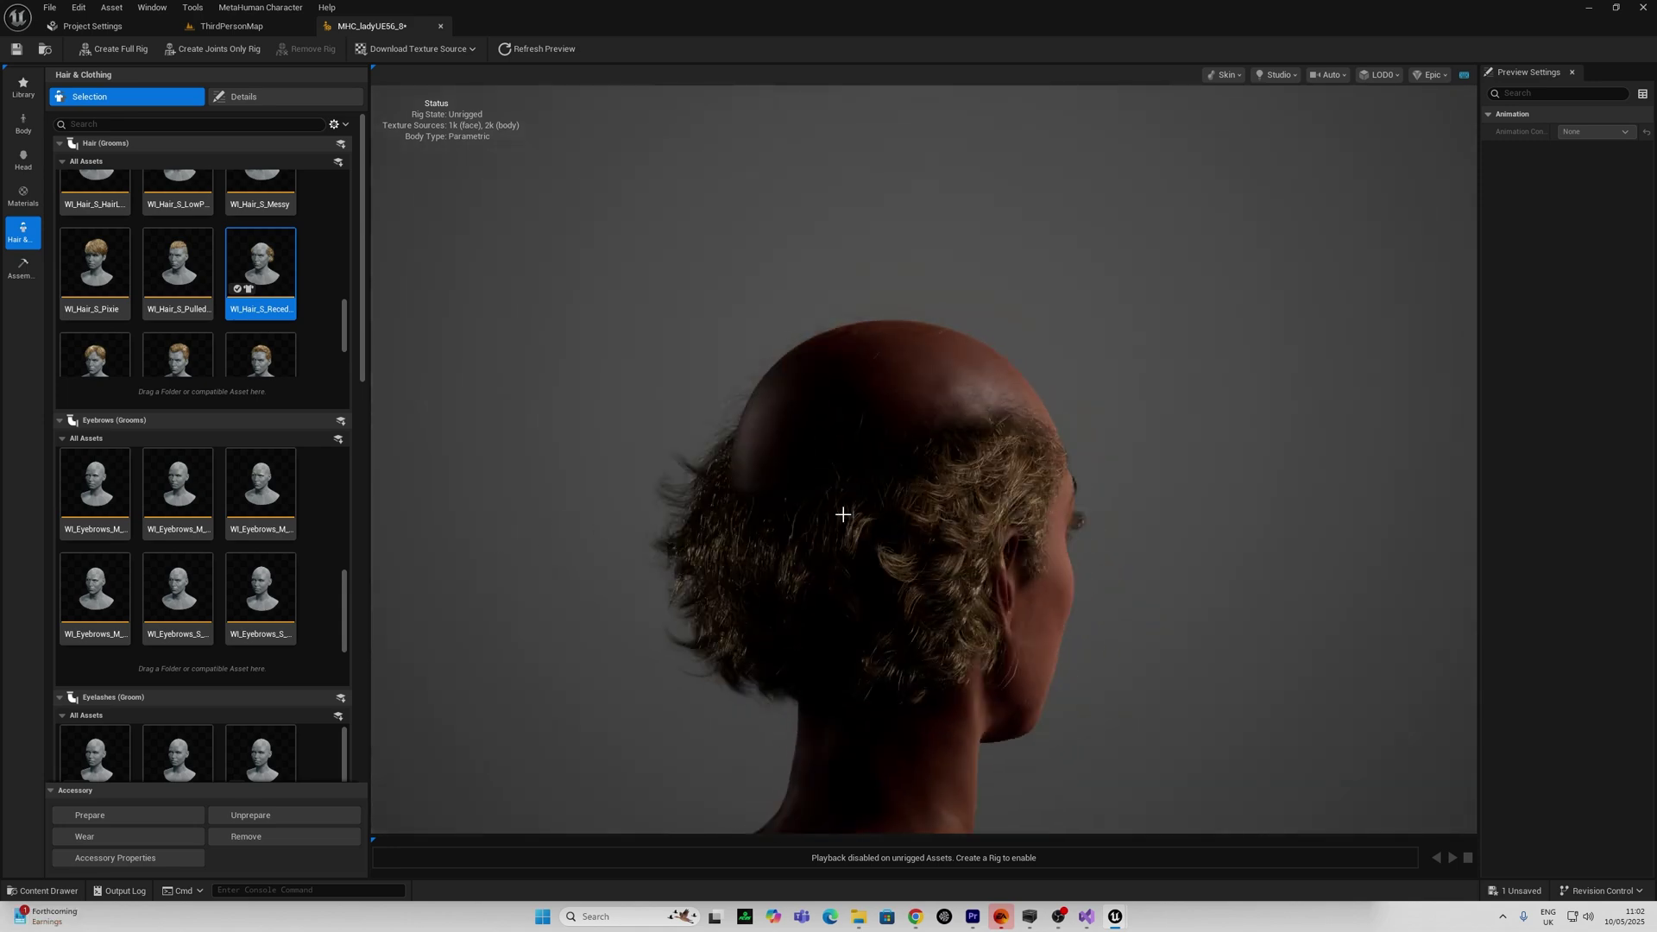
left_click_drag(1215, 522, 1302, 519)
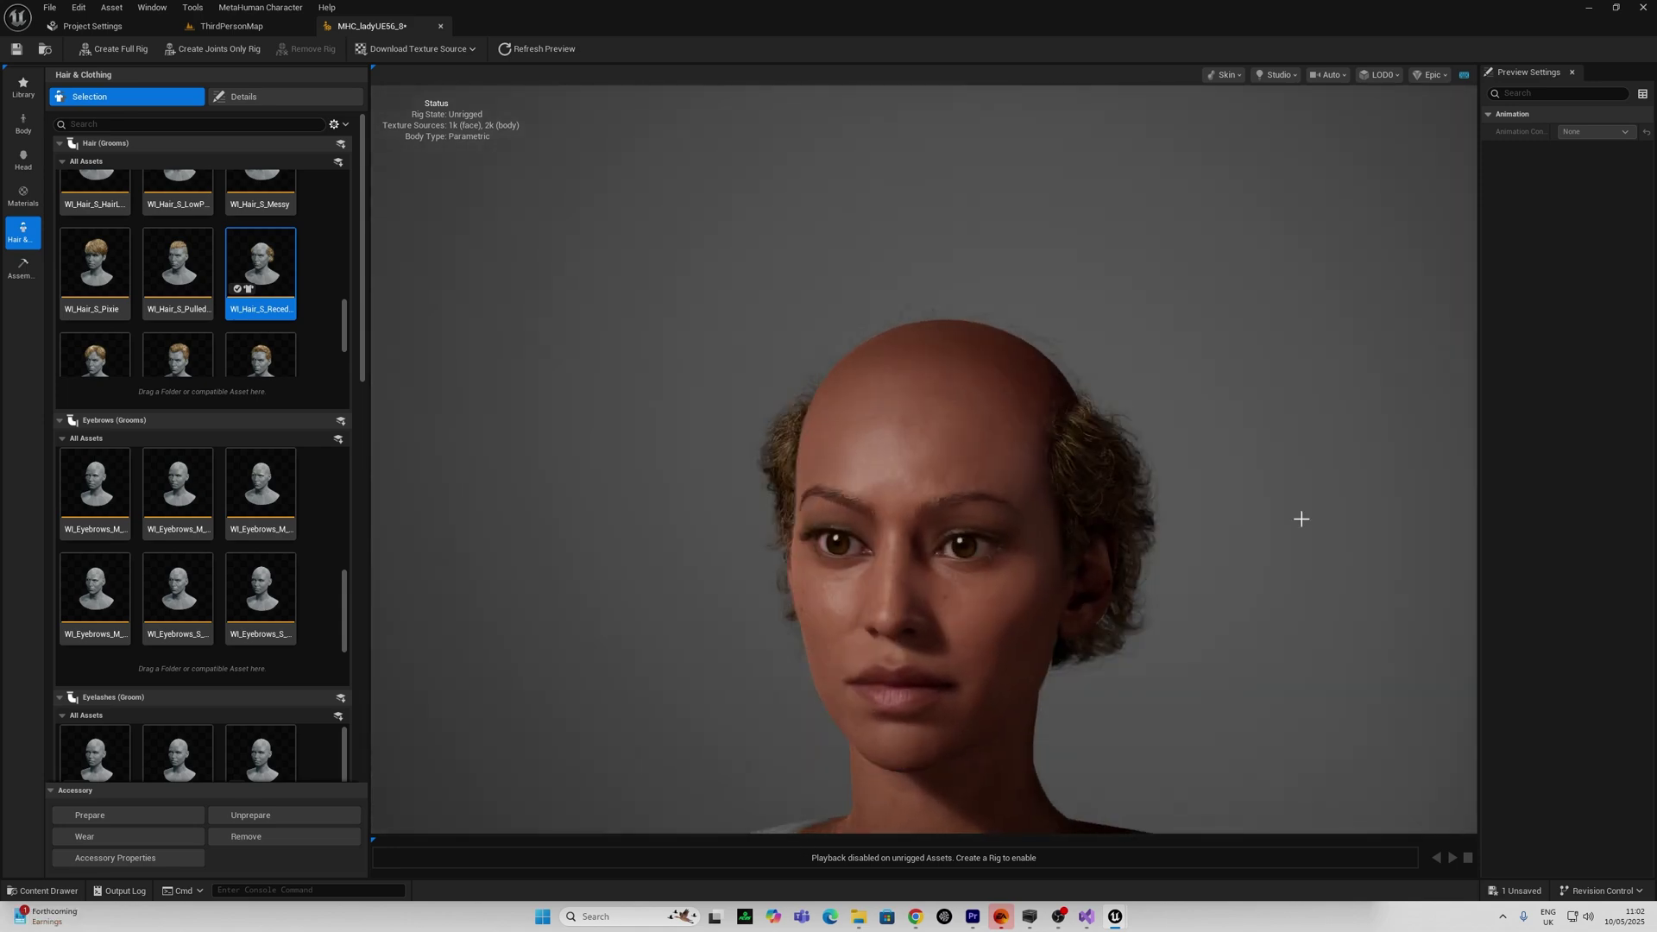
Put the long straight hair groom with bangs back on the character and check it from the front
scroll(328, 275, "up", 5)
left_click(95, 311)
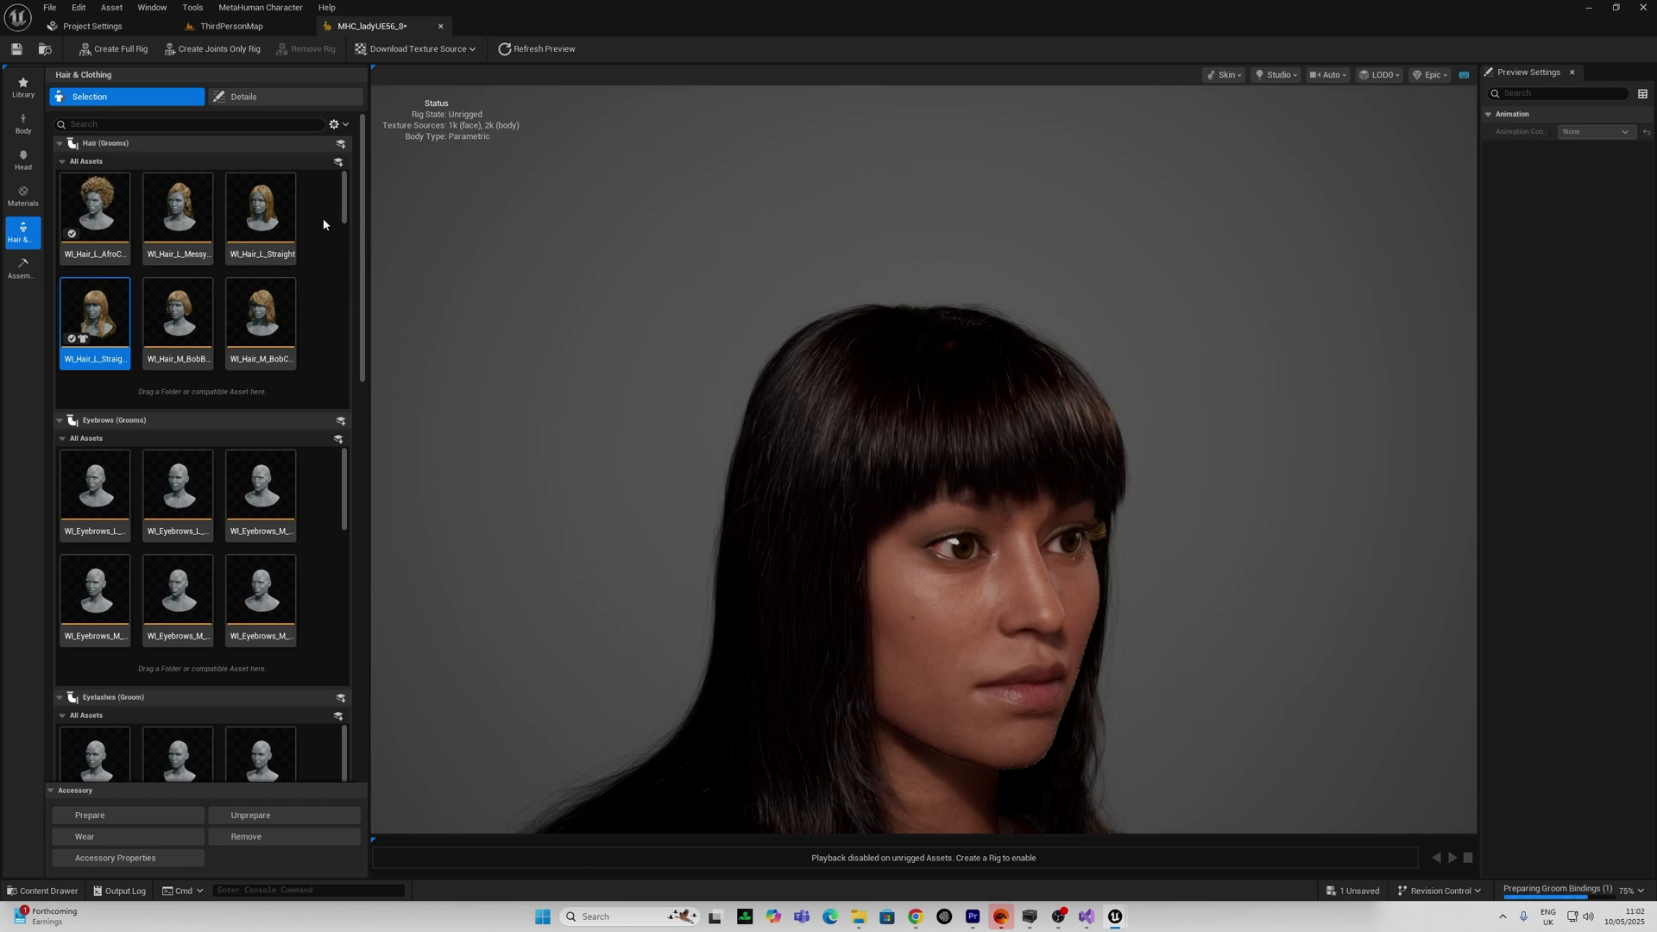
left_click_drag(489, 335, 561, 351)
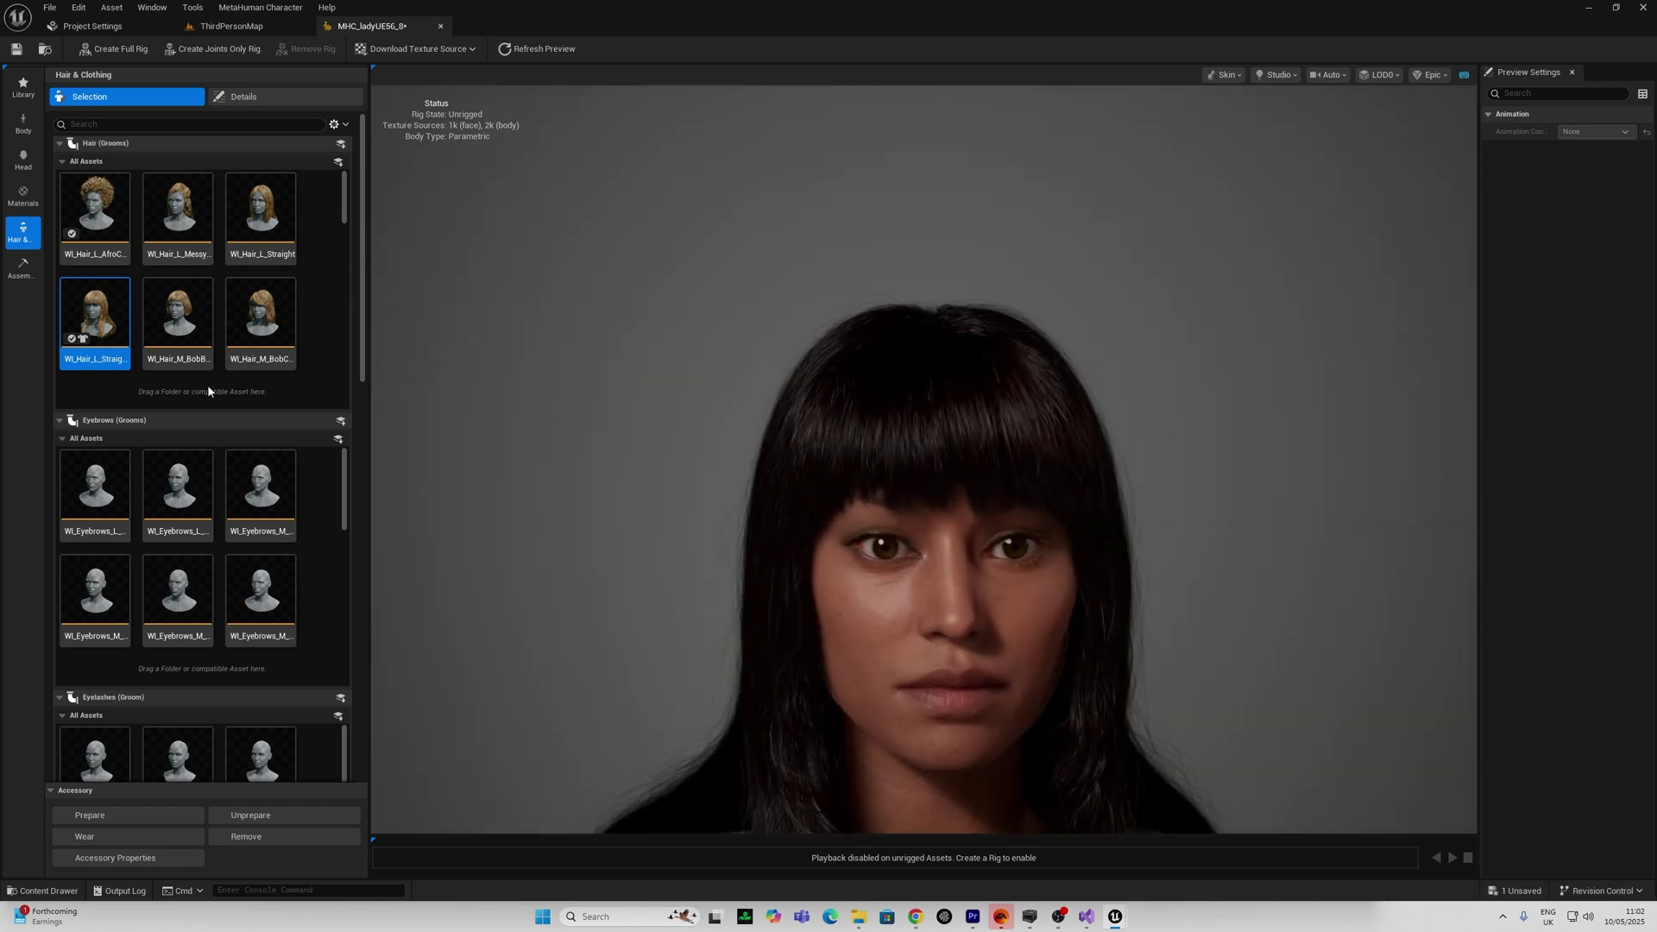
Browse the eyebrow, eyelash and beard grooms, try a mustache groom on the face, and remove it again
scroll(199, 501, "down", 3)
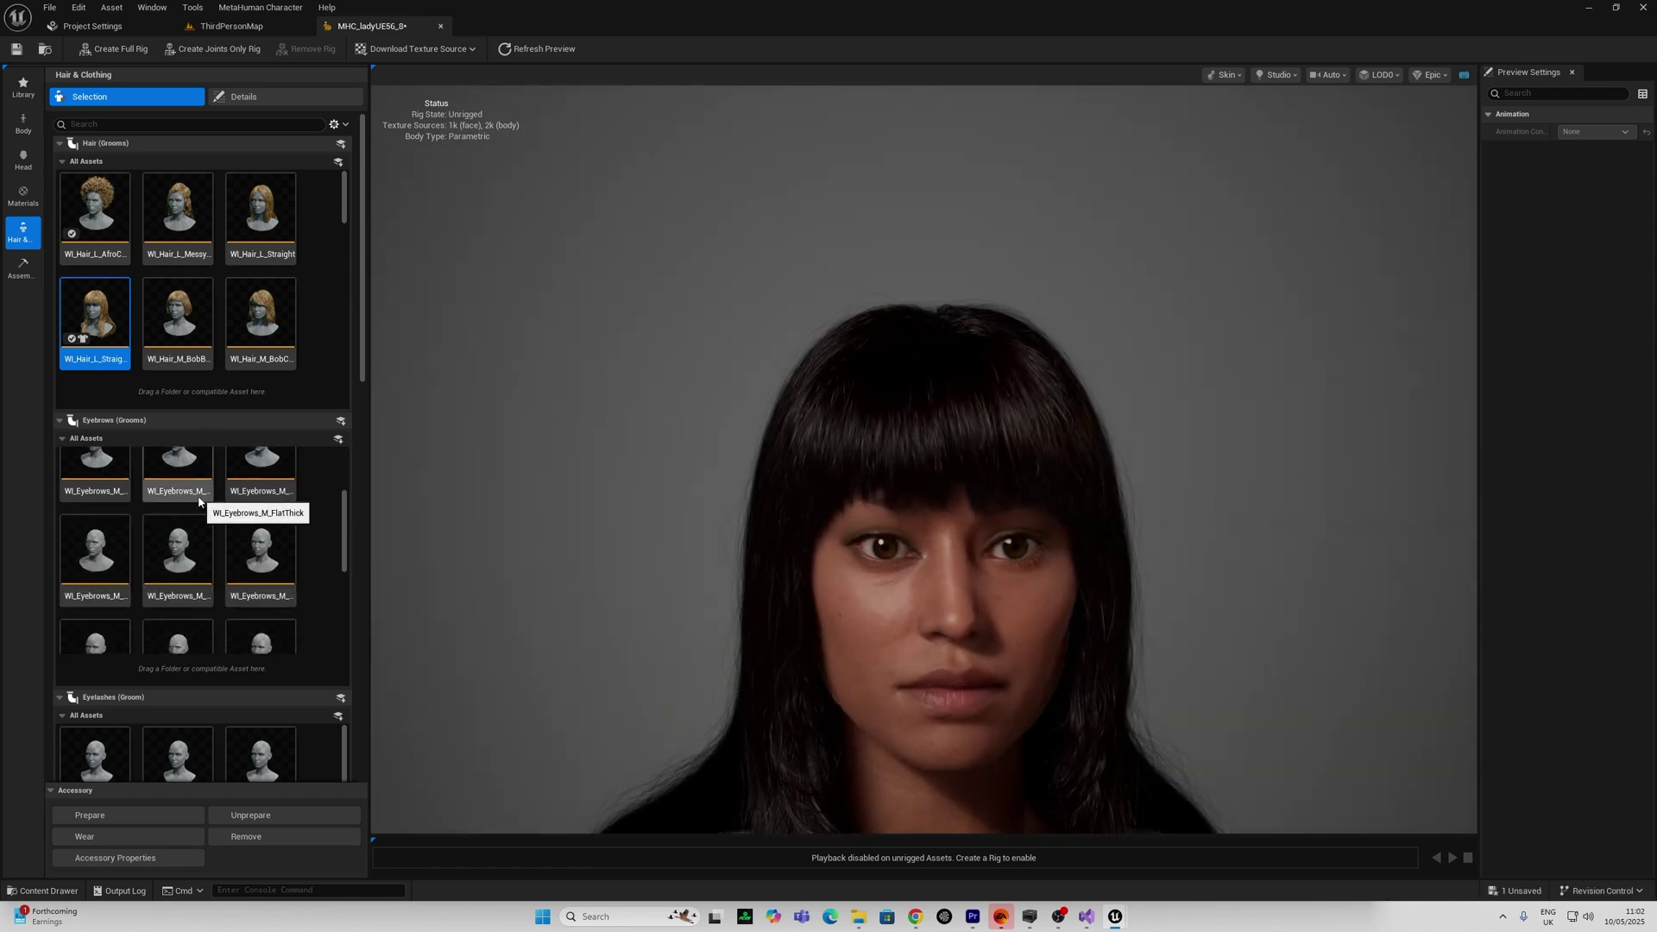
scroll(193, 540, "up", 3)
scroll(288, 676, "down", 5)
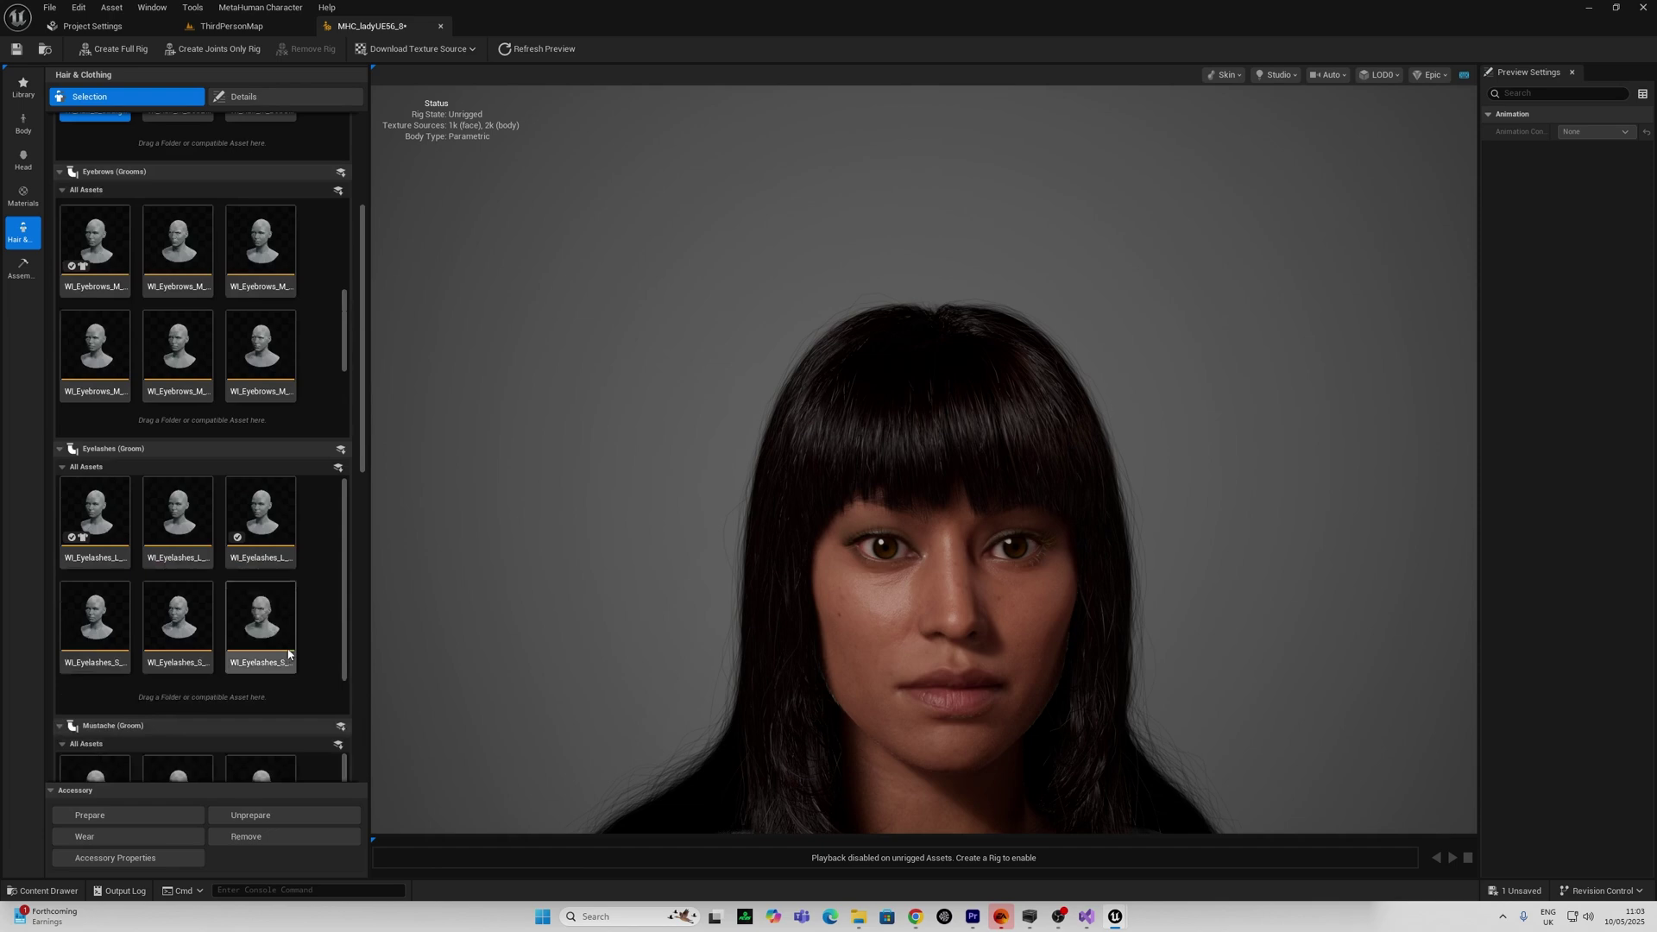
scroll(288, 654, "down", 2)
scroll(320, 633, "down", 1)
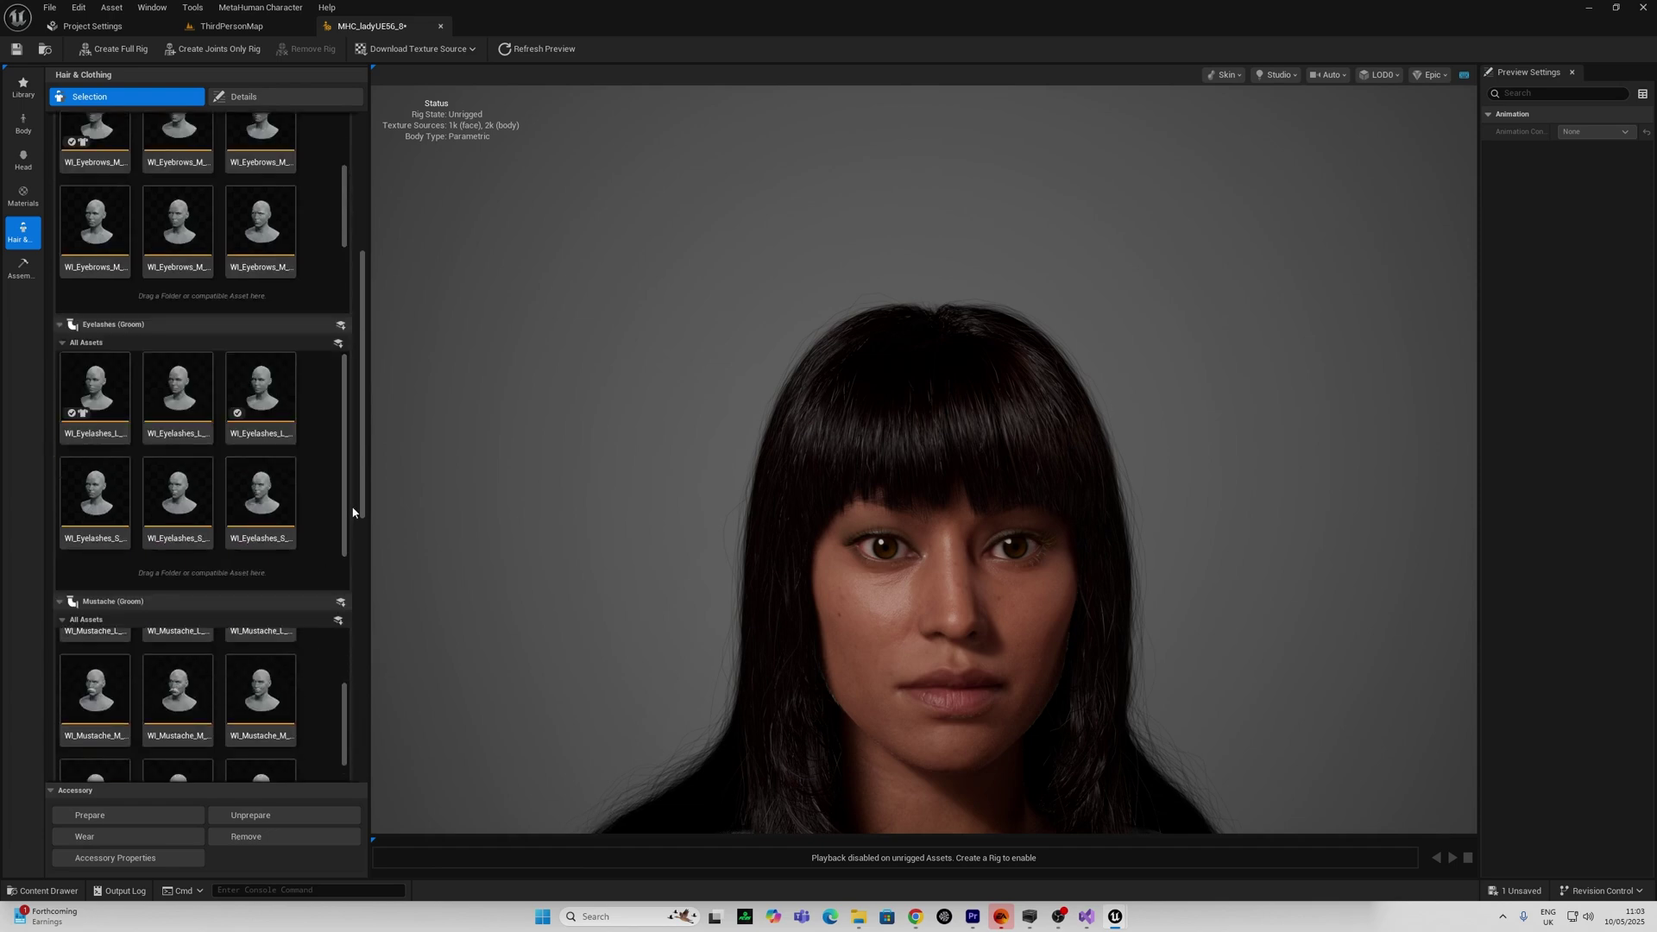
left_click(261, 691)
scroll(259, 691, "down", 3)
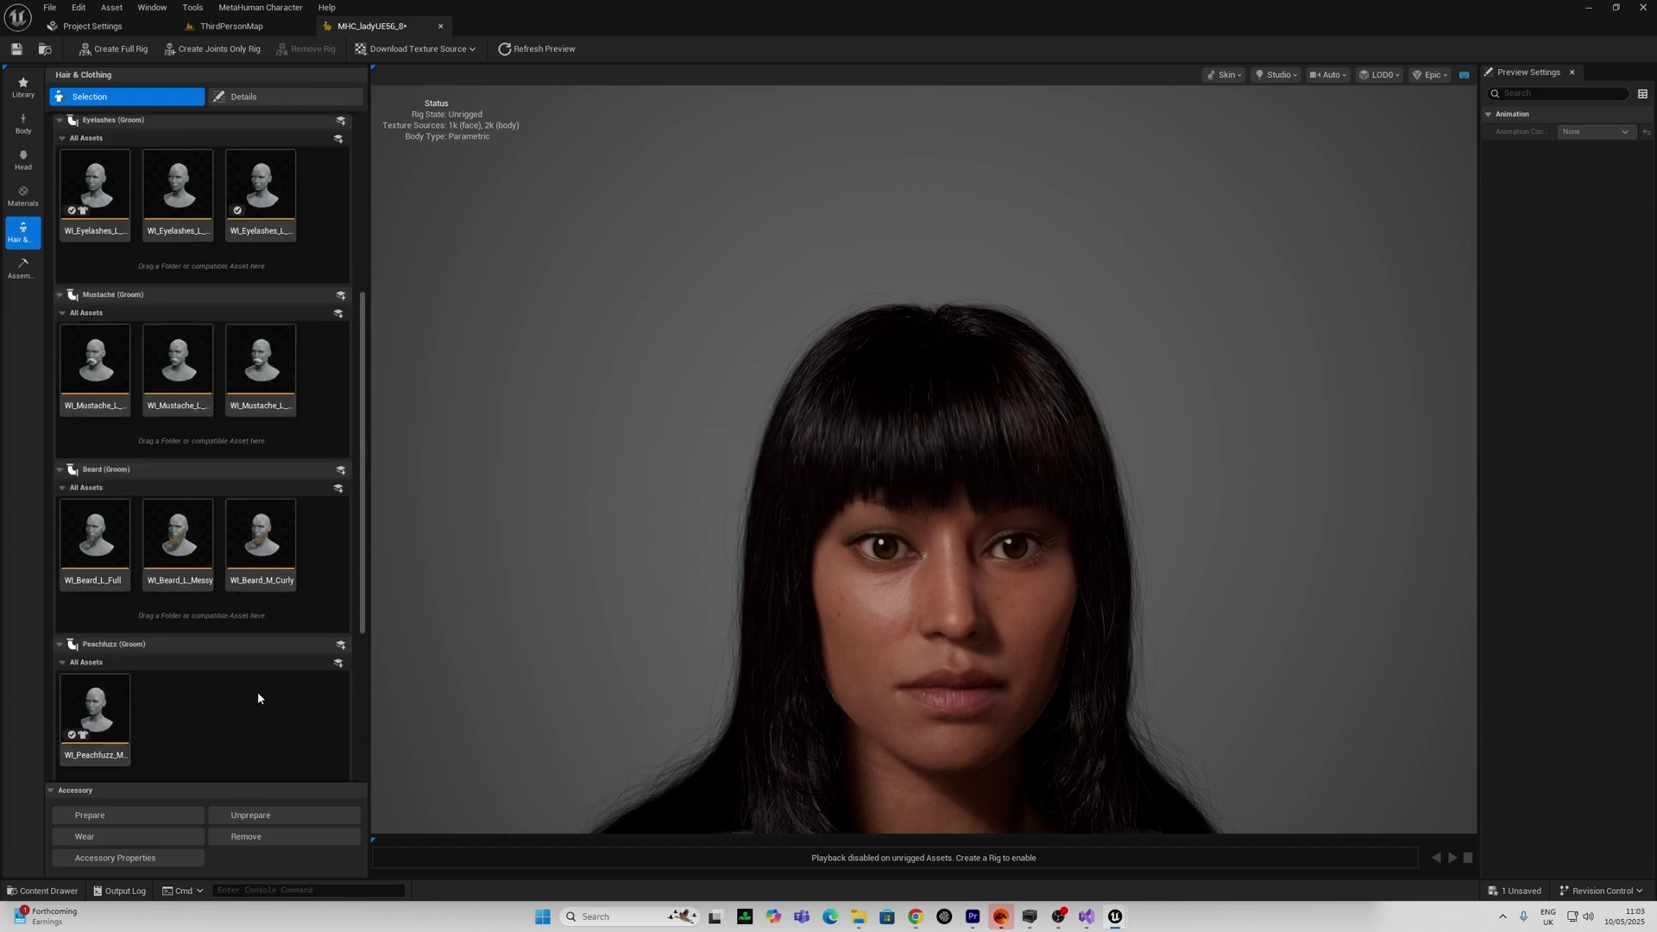
left_click_drag(950, 665, 872, 640)
scroll(950, 666, "up", 1)
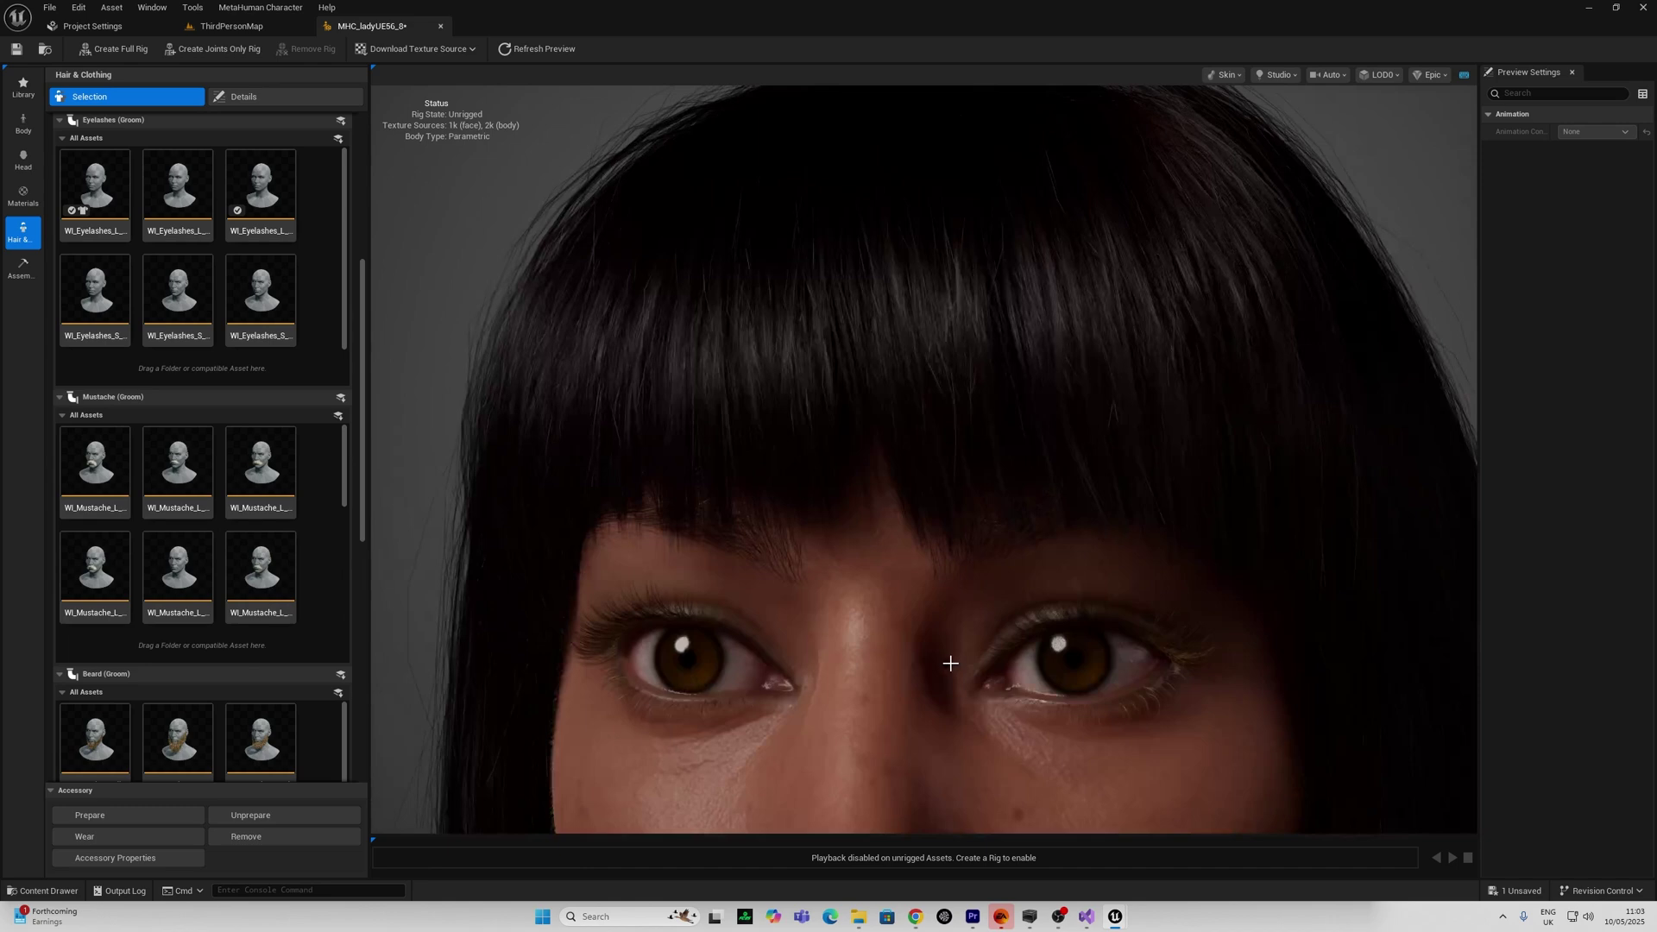
scroll(946, 666, "down", 1)
key("ctrl+y")
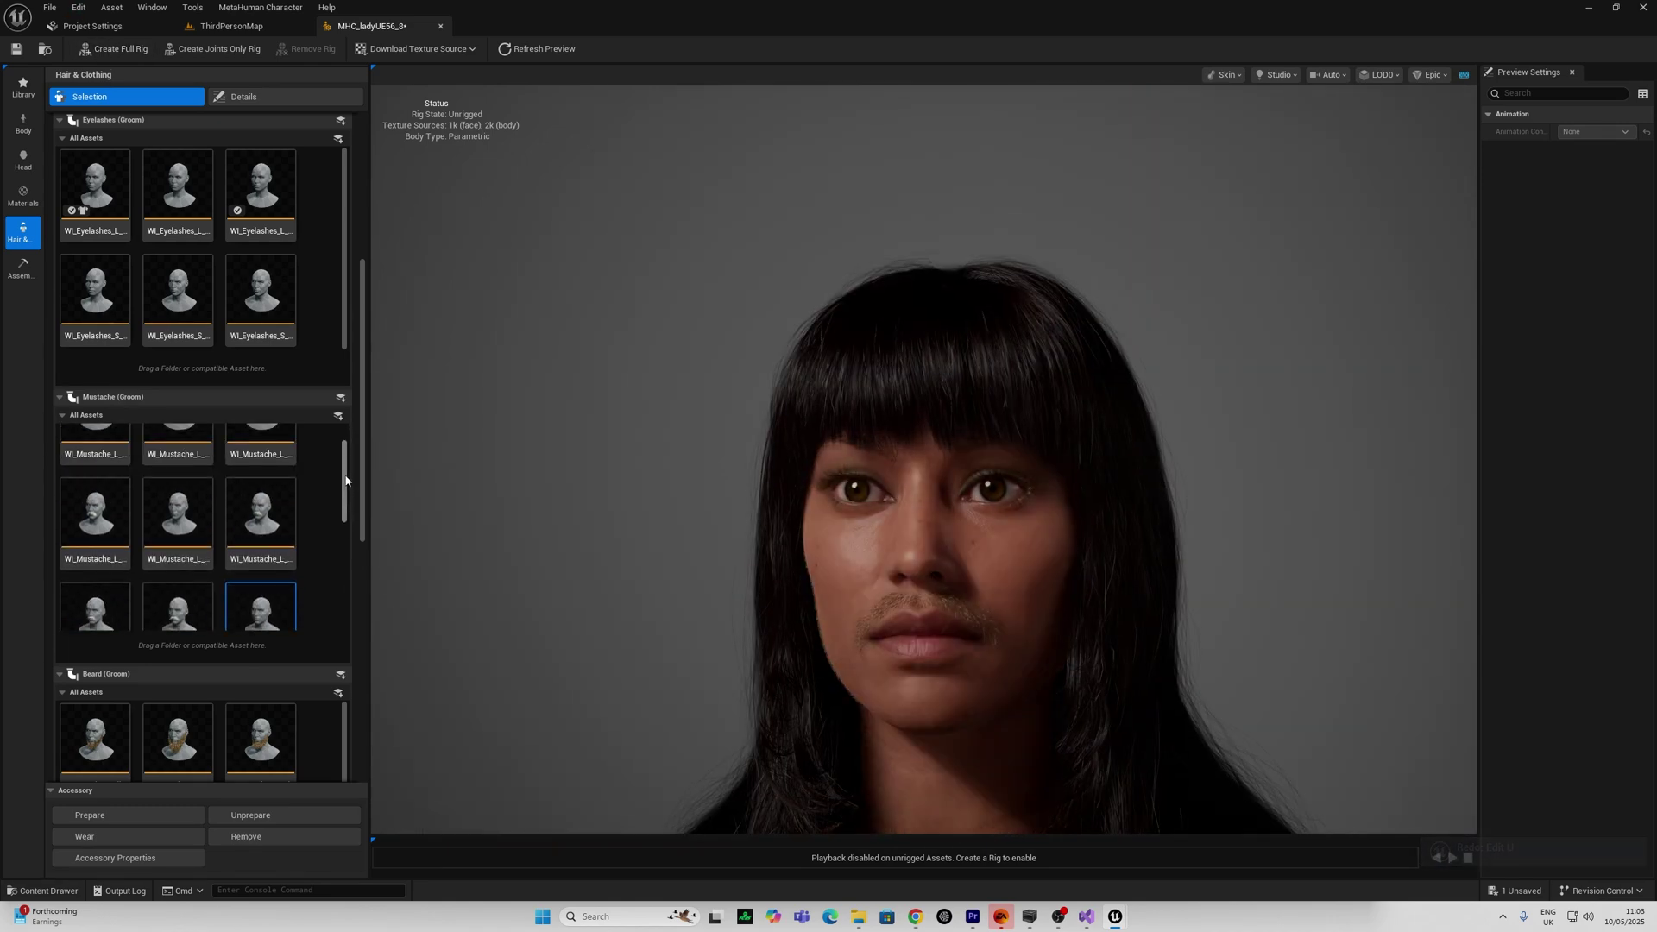
left_click_drag(515, 573, 562, 572)
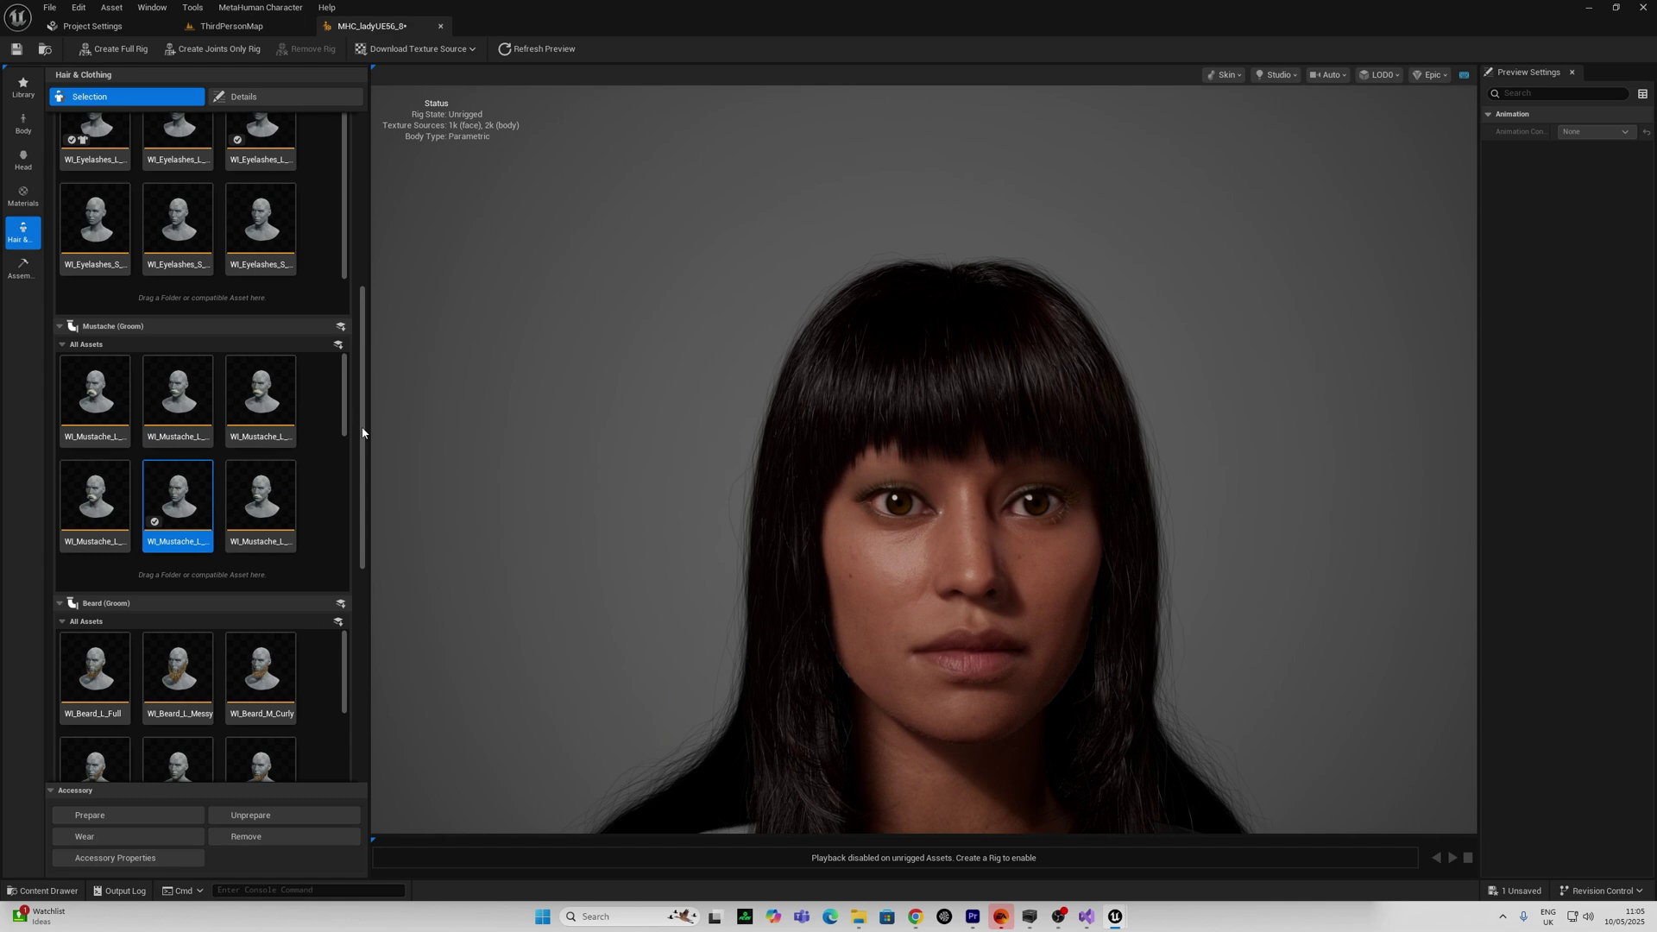
Try the WI_DefaultGarment cloth outfit on the character and inspect the body
left_click_drag(362, 425, 355, 676)
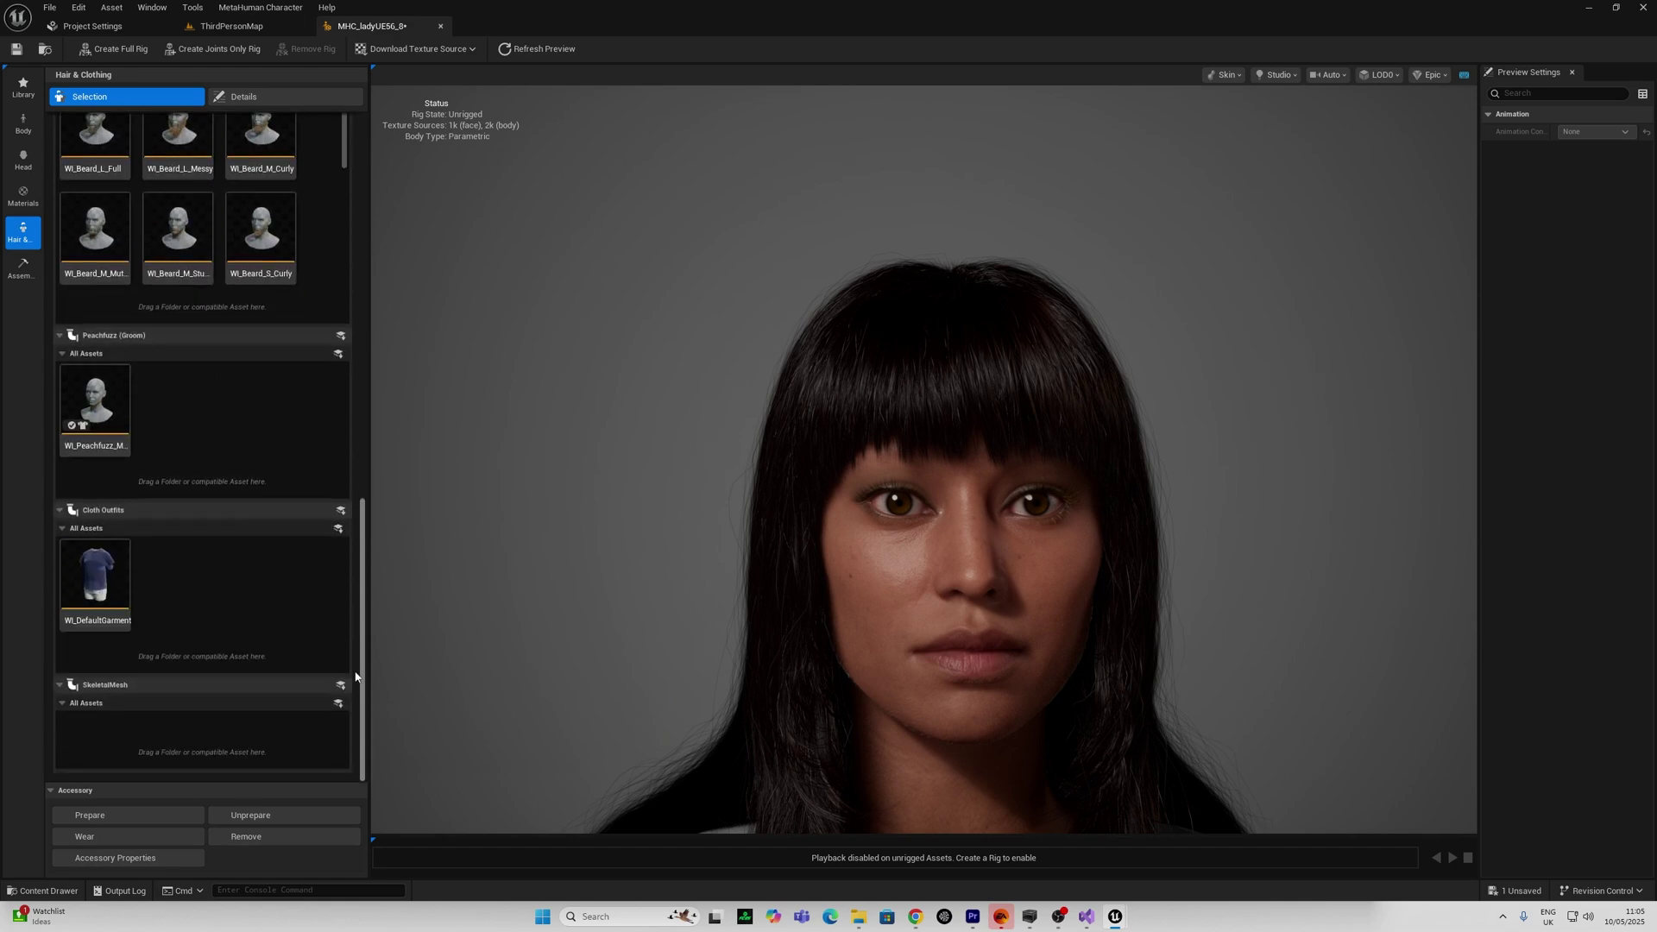
left_click(97, 591)
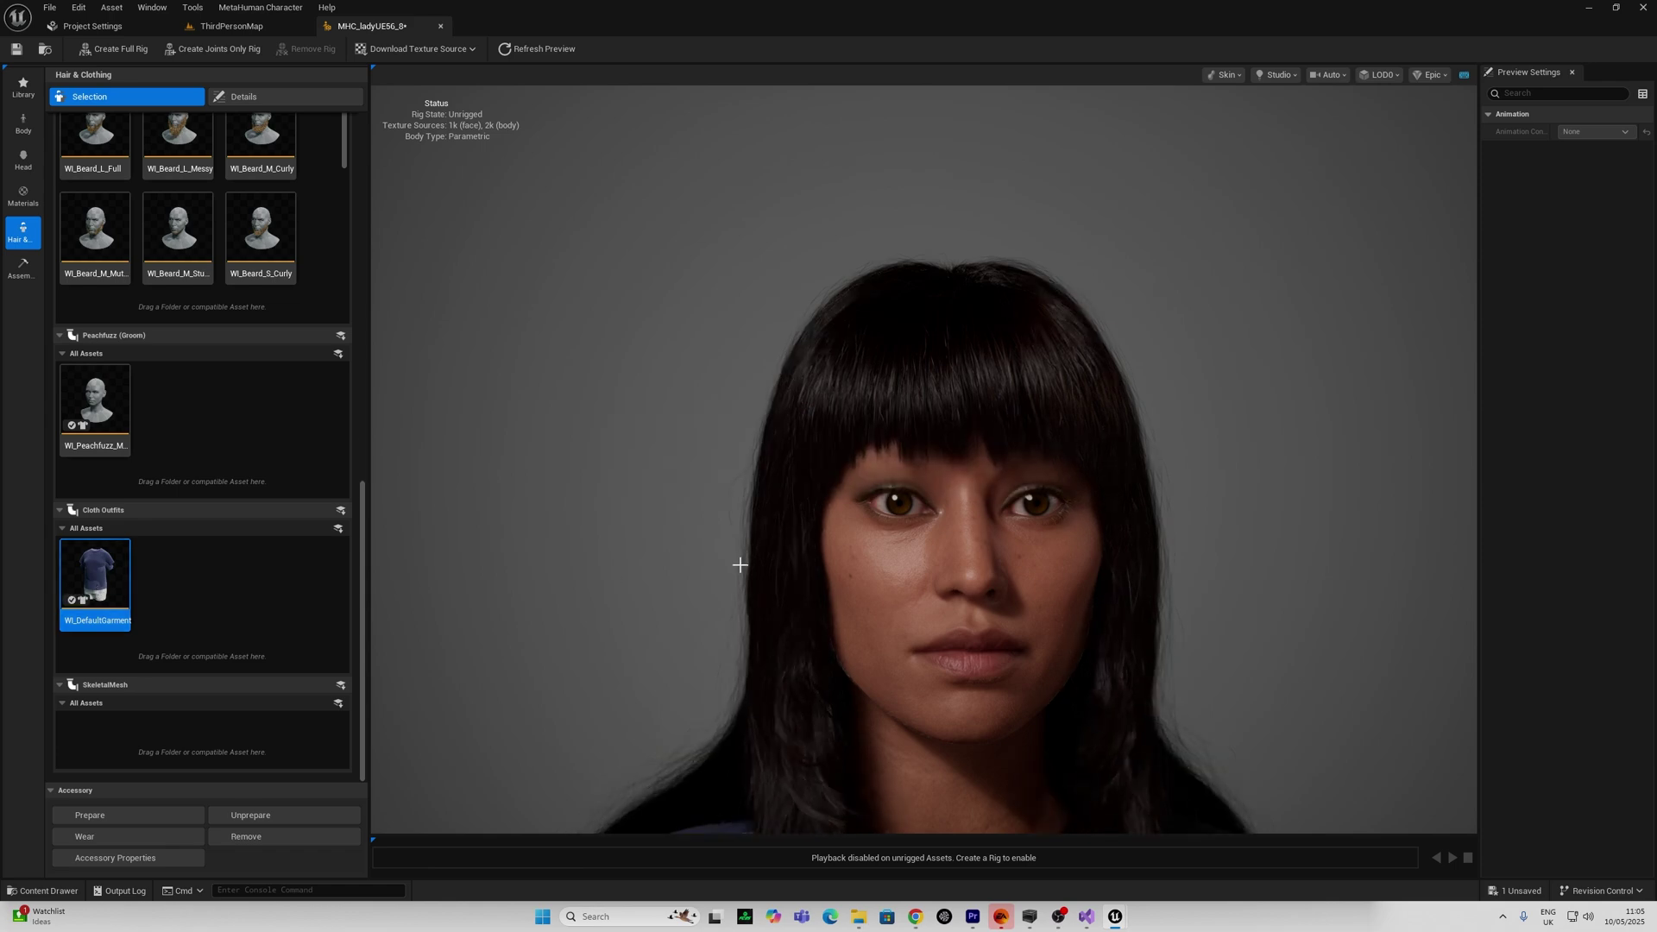
middle_click_drag(696, 584, 696, 461)
left_click_drag(696, 584, 776, 583)
Open the Assembly settings with the UE Cine option and create the full rig for the character
left_click(24, 268)
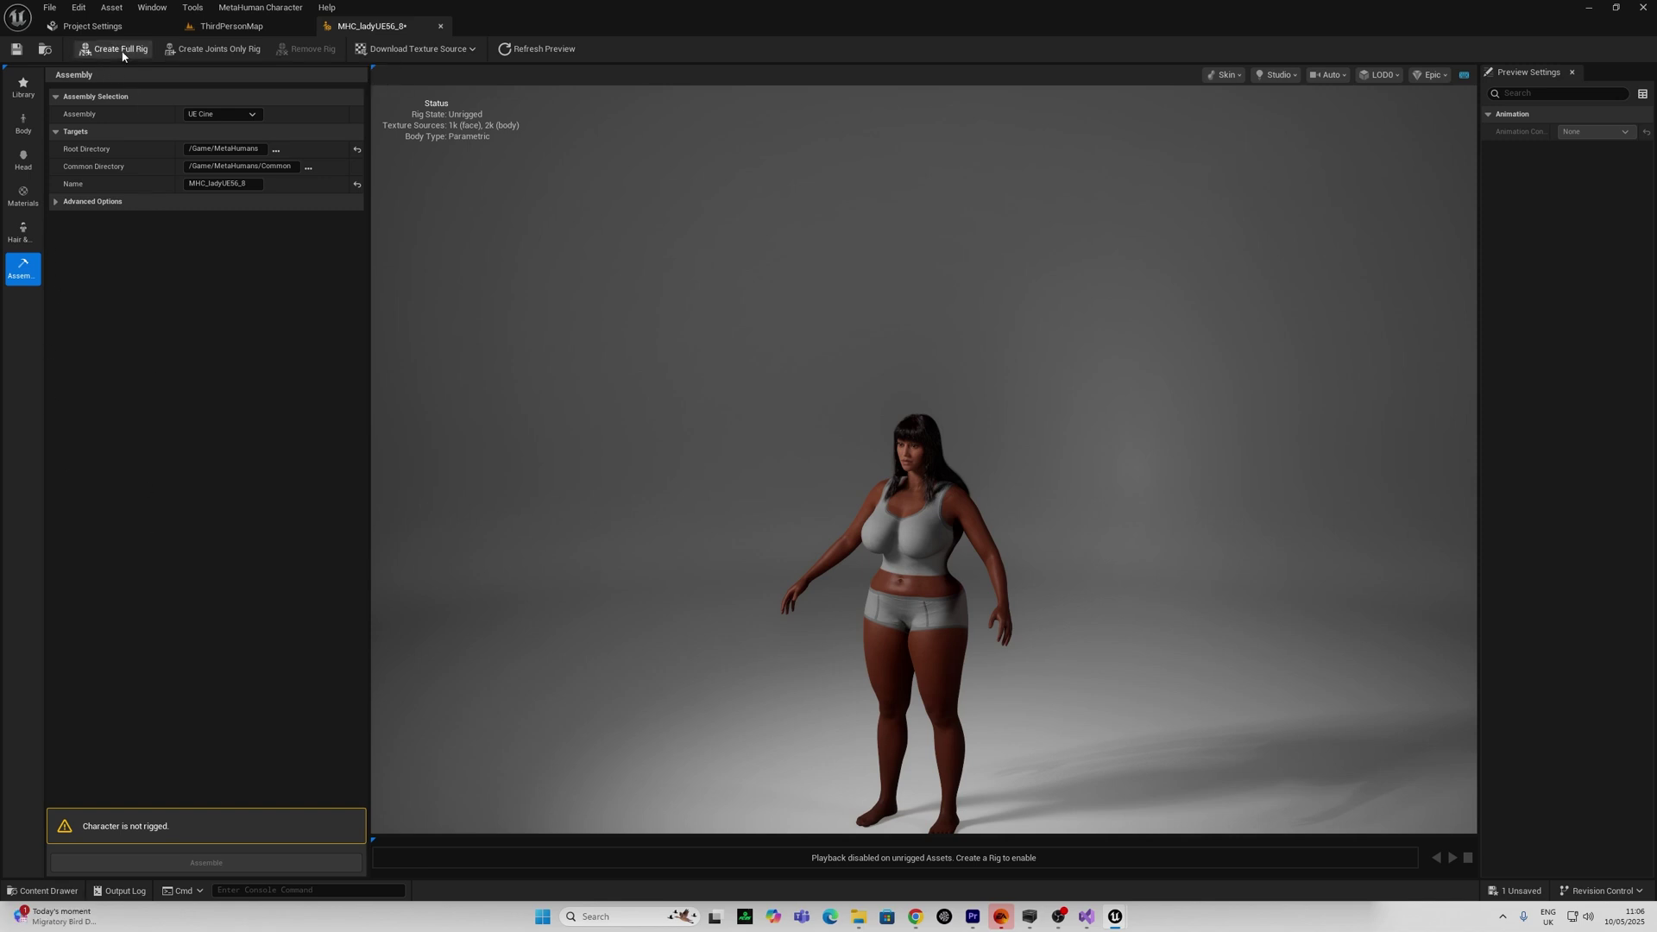
left_click(111, 49)
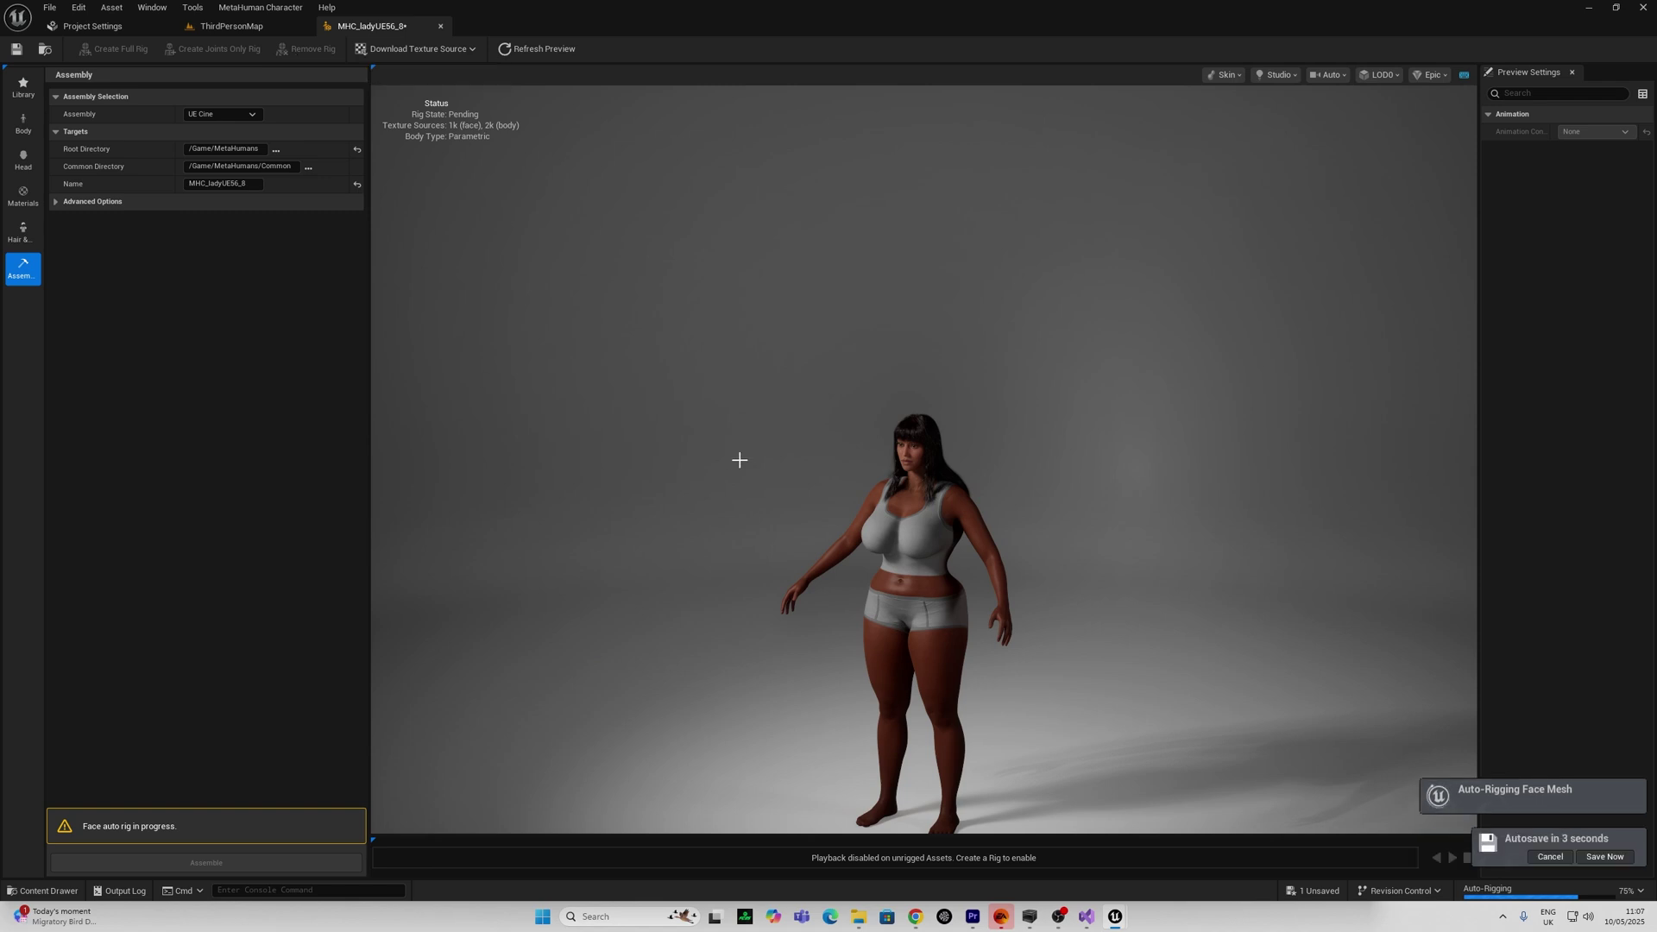
Preview the character with the Topology and Clay materials, and restore the Skin preview material
scroll(739, 458, "up", 5)
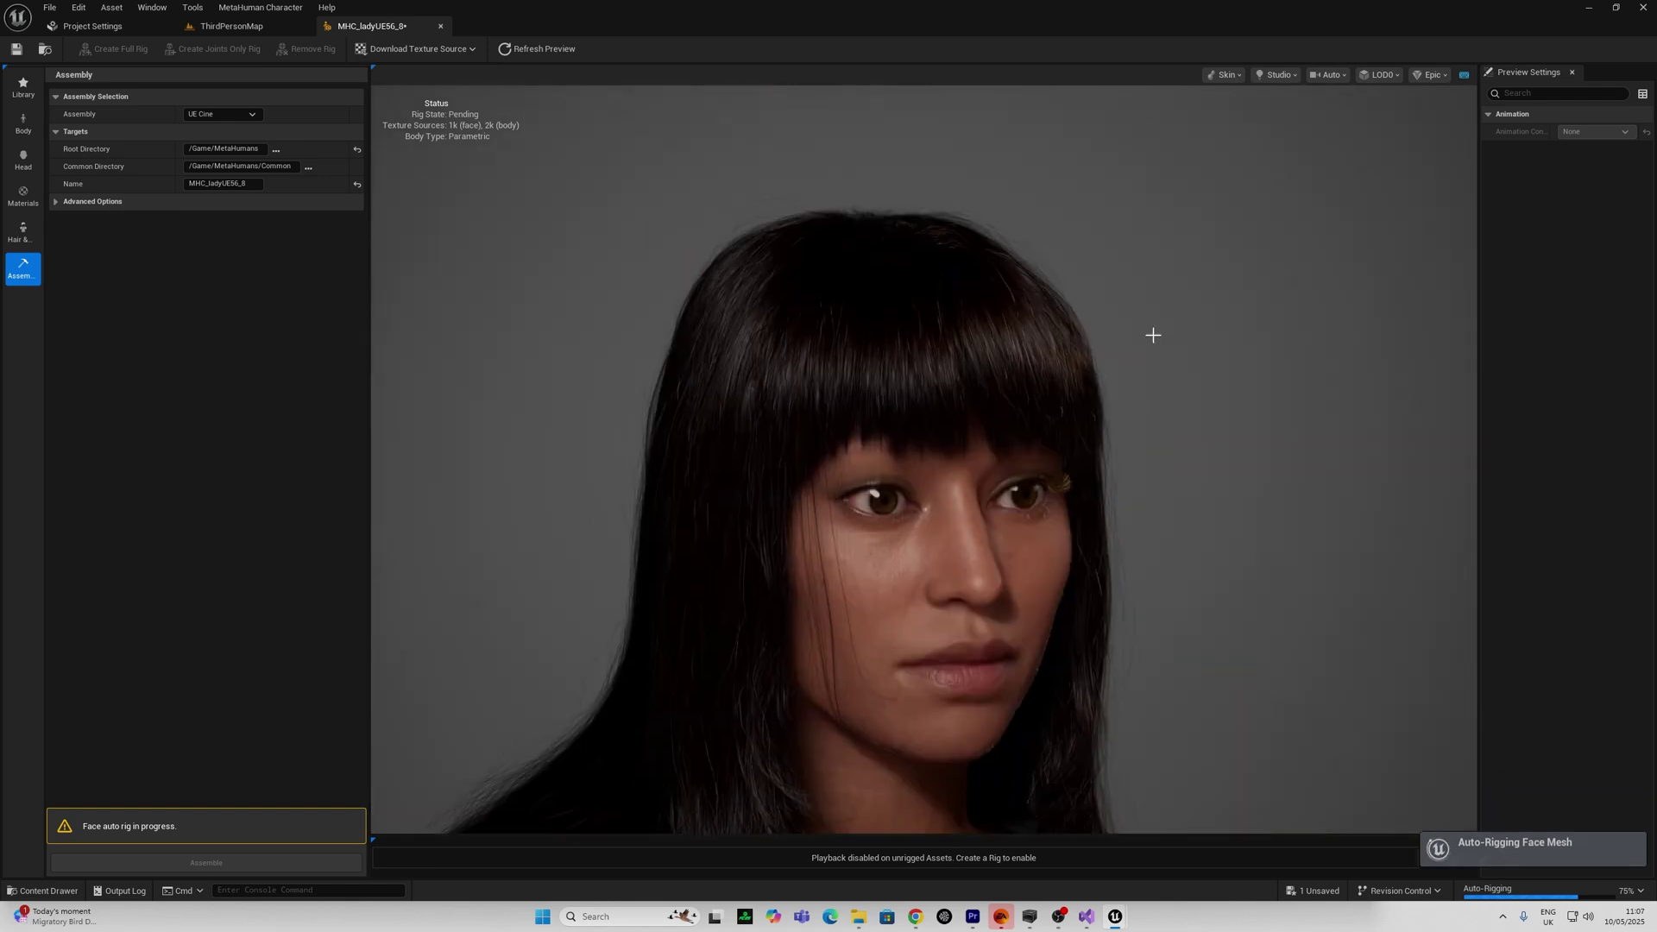
left_click(1225, 75)
left_click(1236, 113)
scroll(1070, 484, "down", 6)
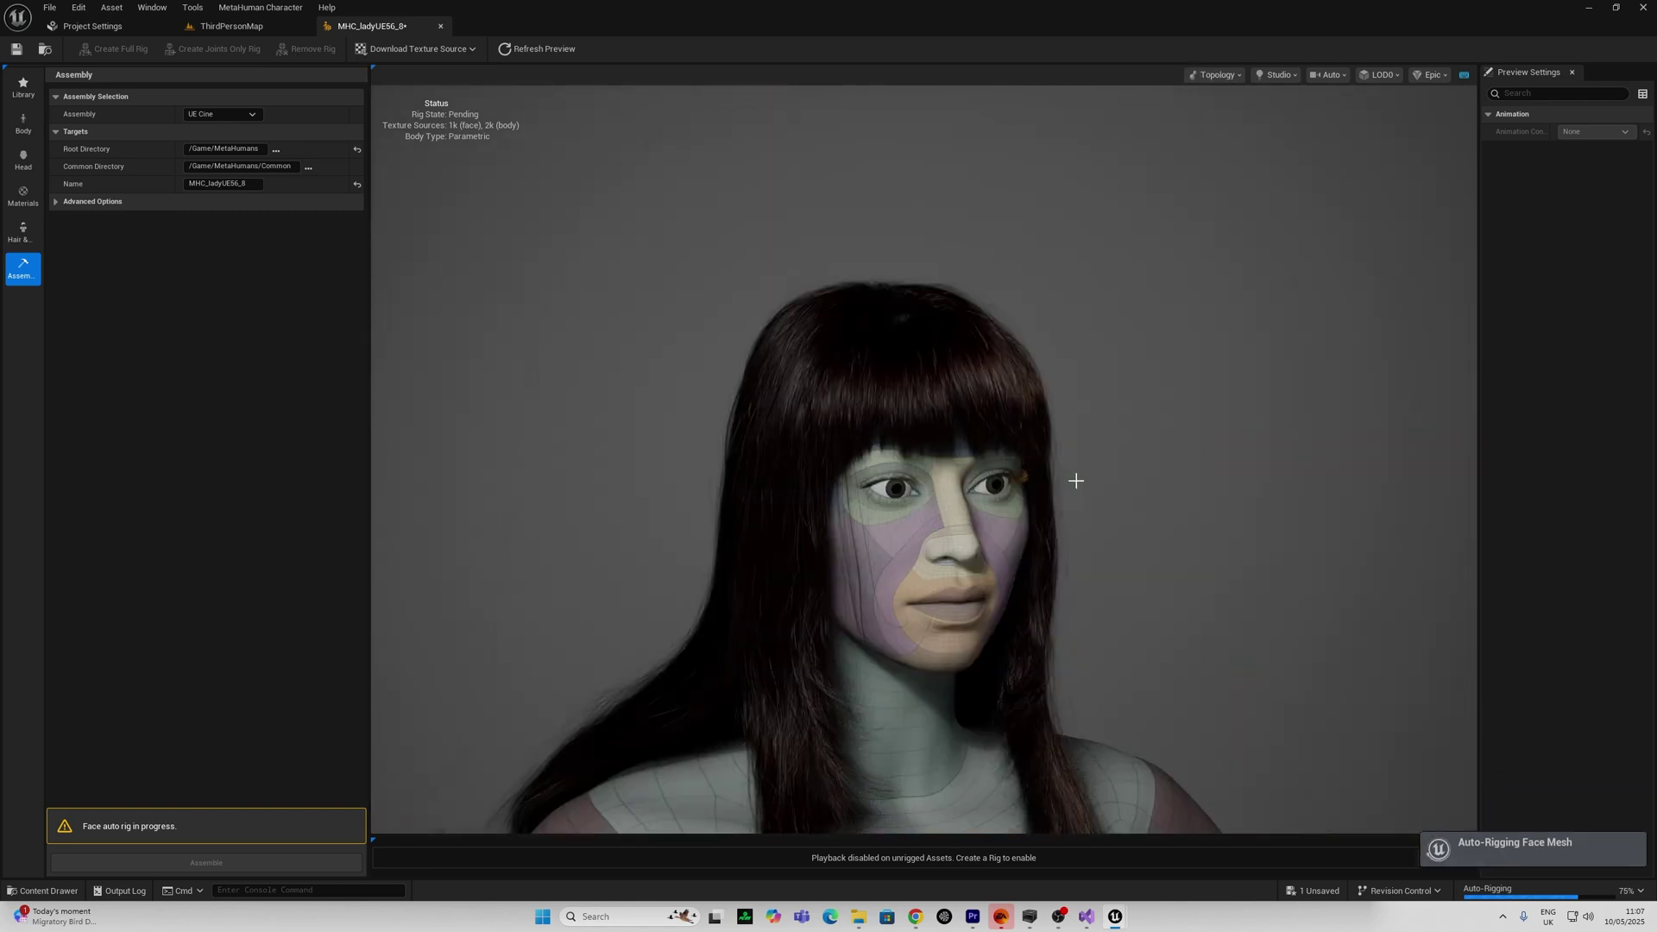
scroll(1066, 489, "down", 4)
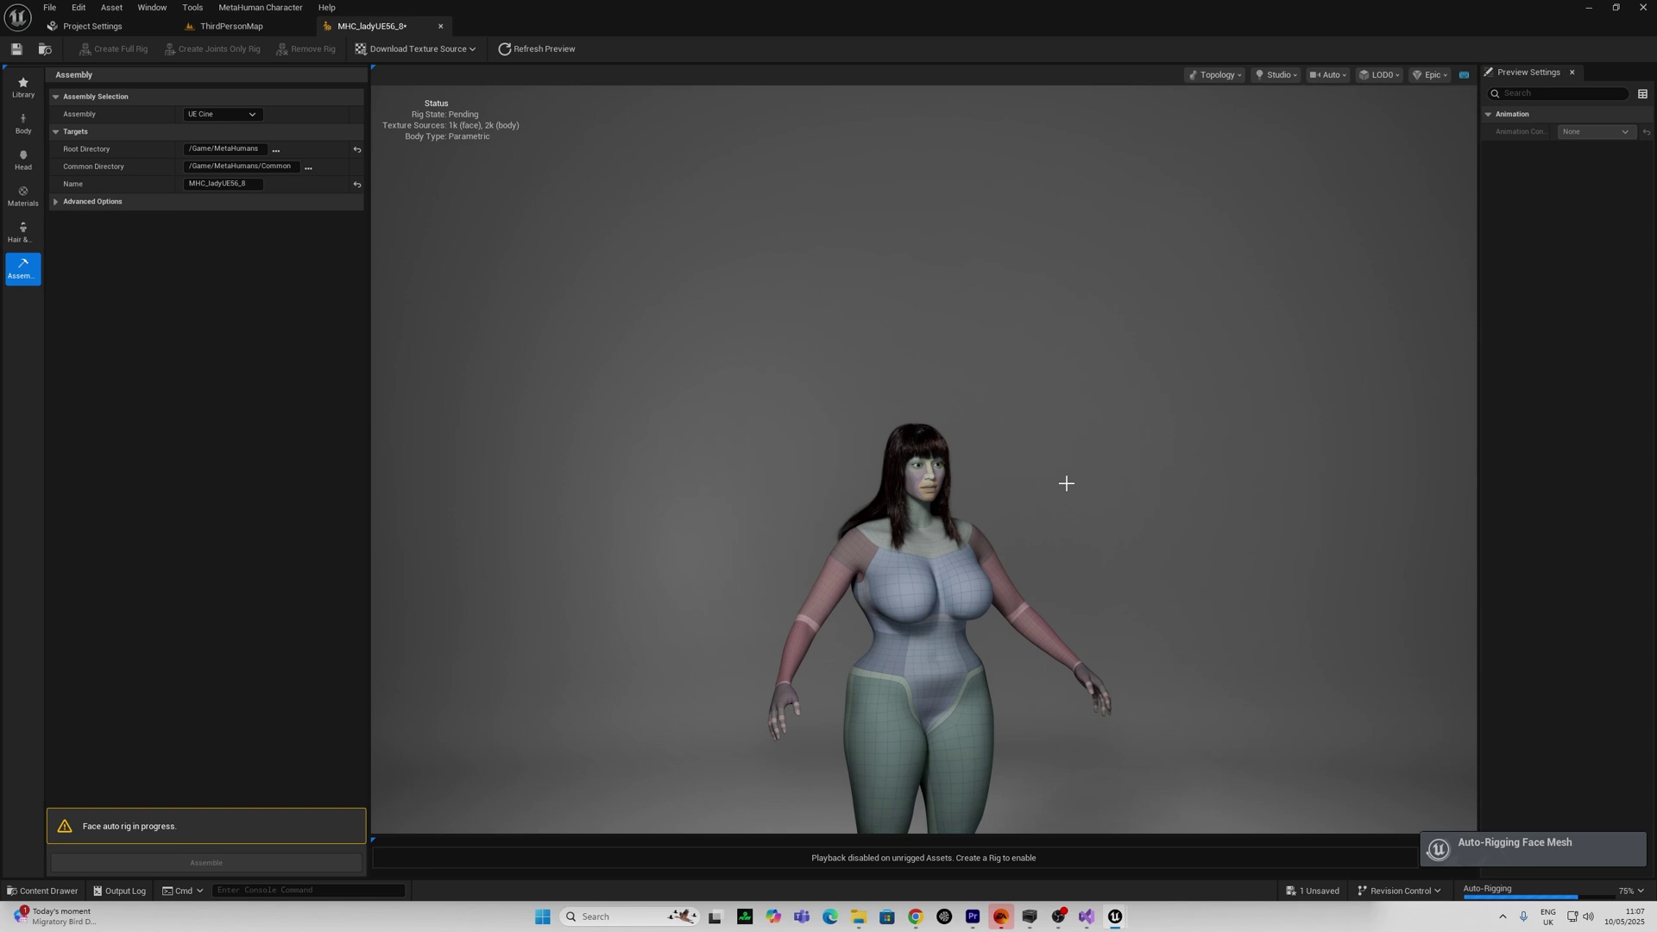
left_click(1224, 75)
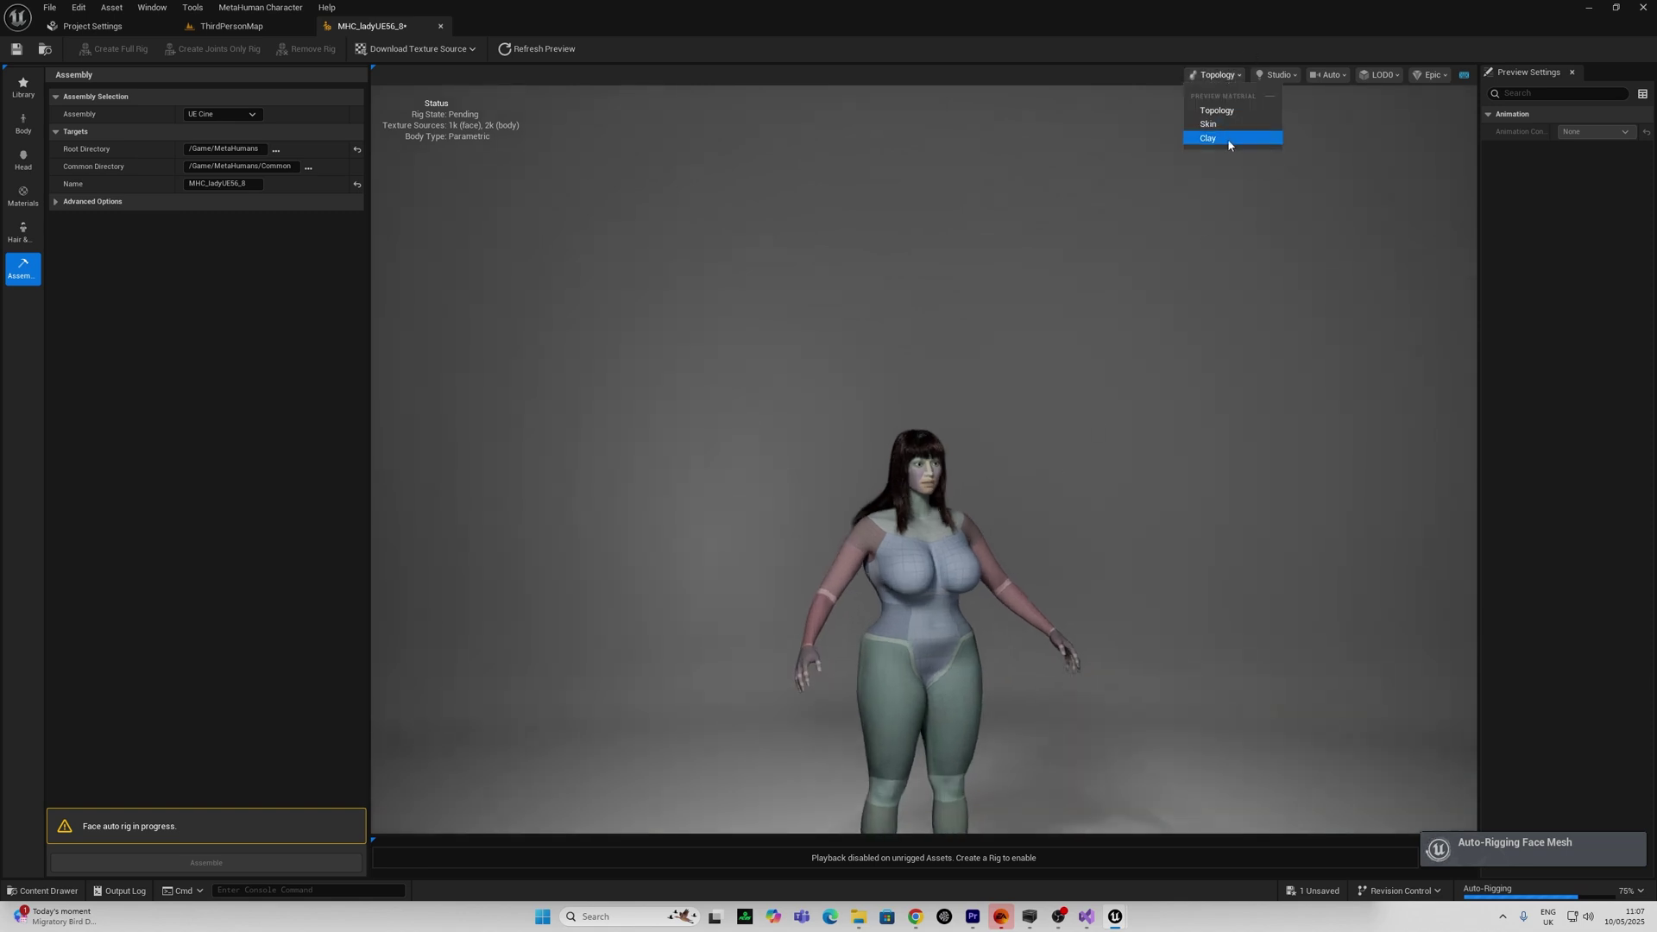
left_click(1228, 138)
left_click(1227, 75)
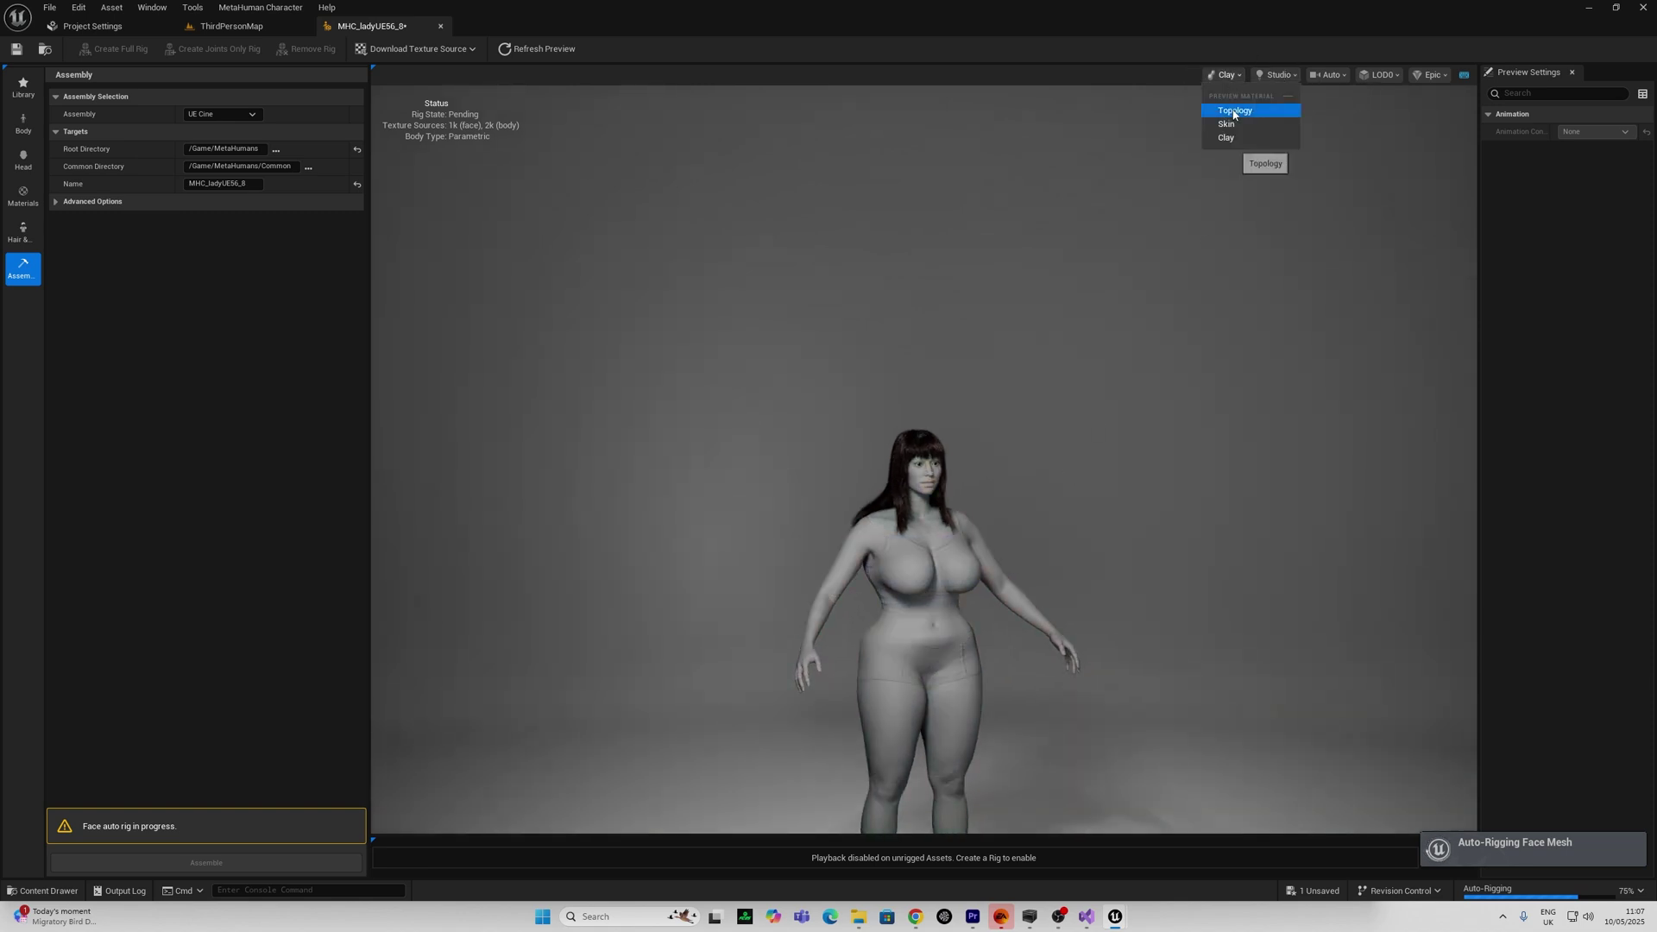
left_click(1231, 109)
left_click(1217, 75)
left_click(1230, 121)
Try the Split, Red Lantern and Texture Booth lighting presets on the character, and look at the rendering quality options
left_click(1279, 75)
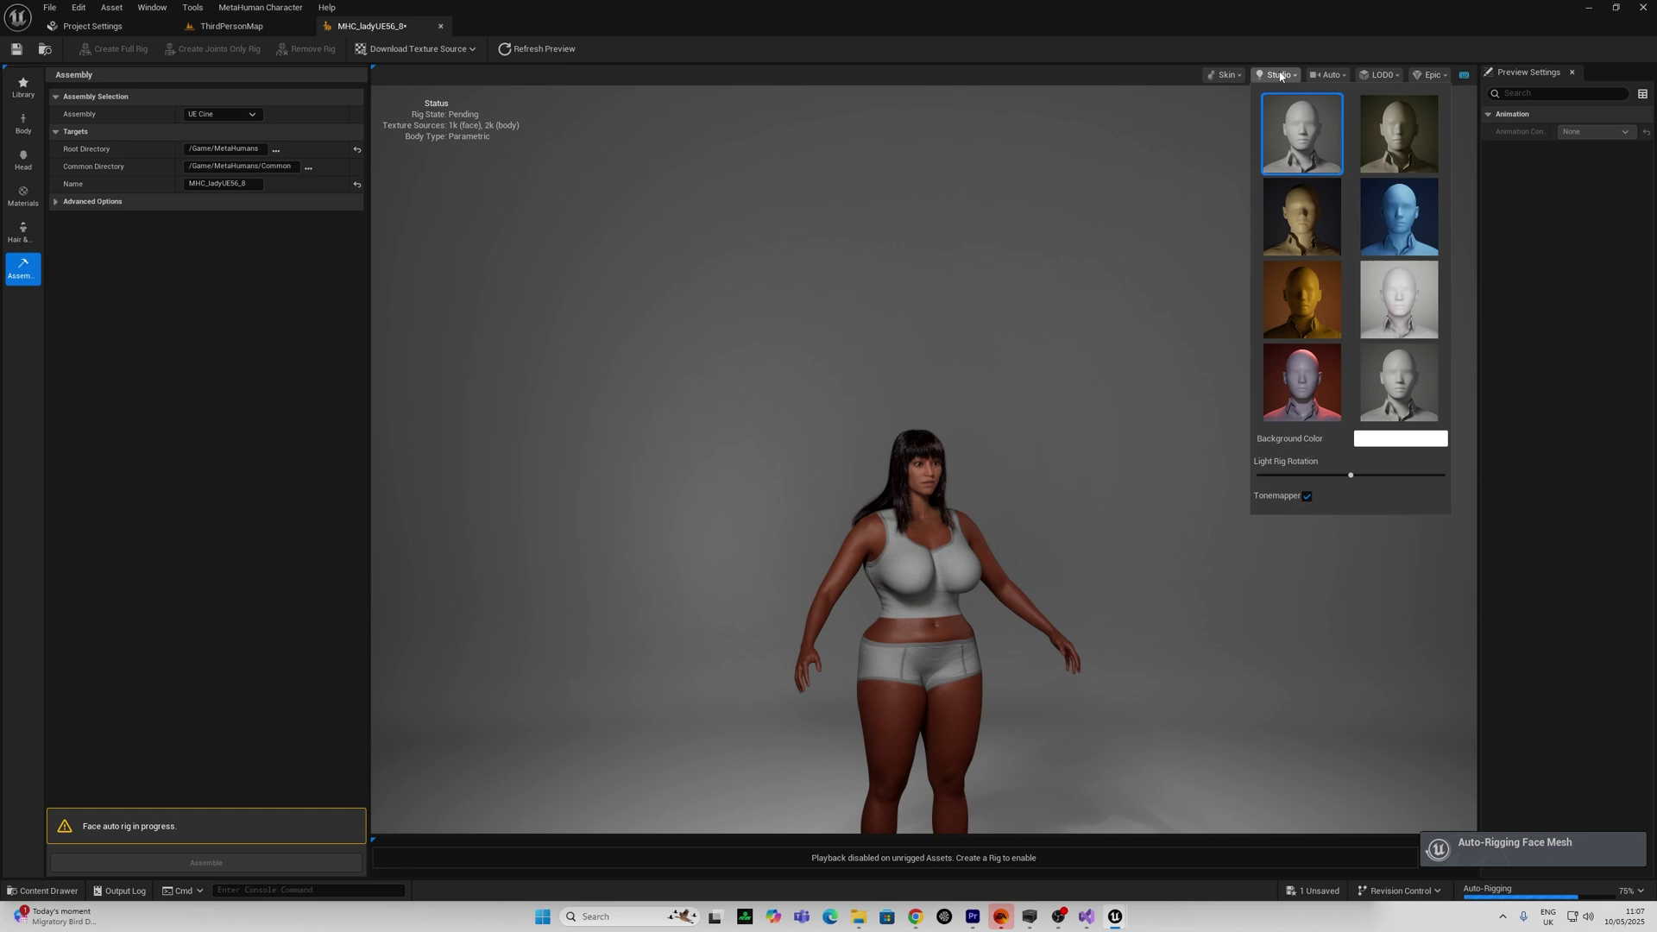
left_click(1416, 142)
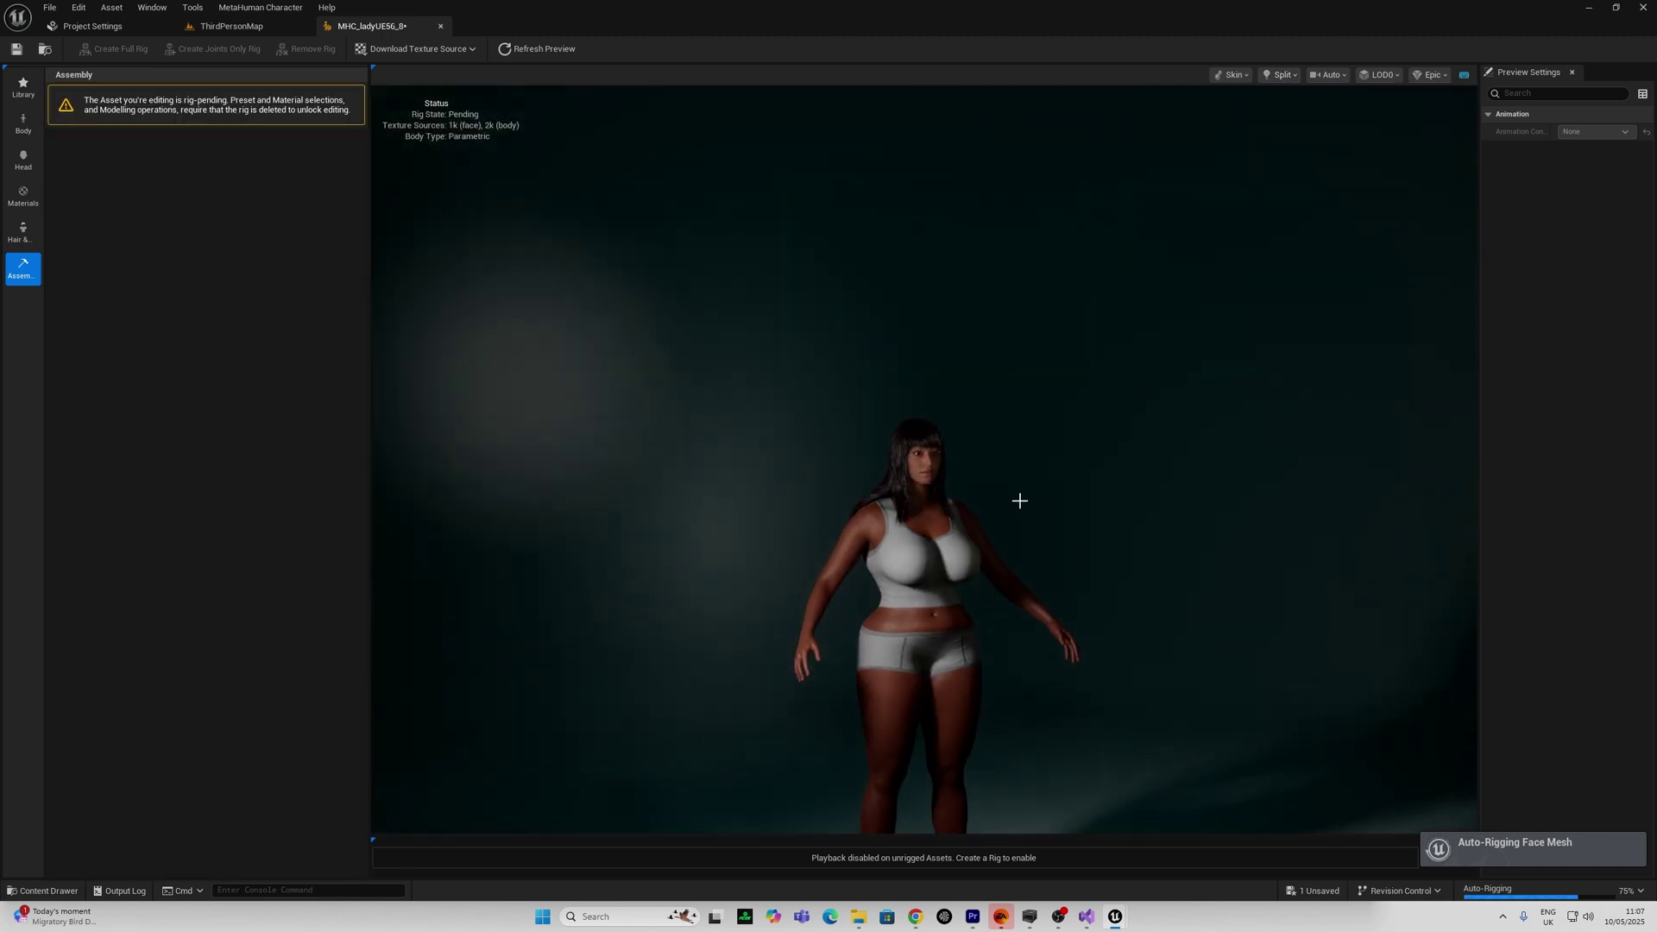
scroll(1017, 499, "up", 10)
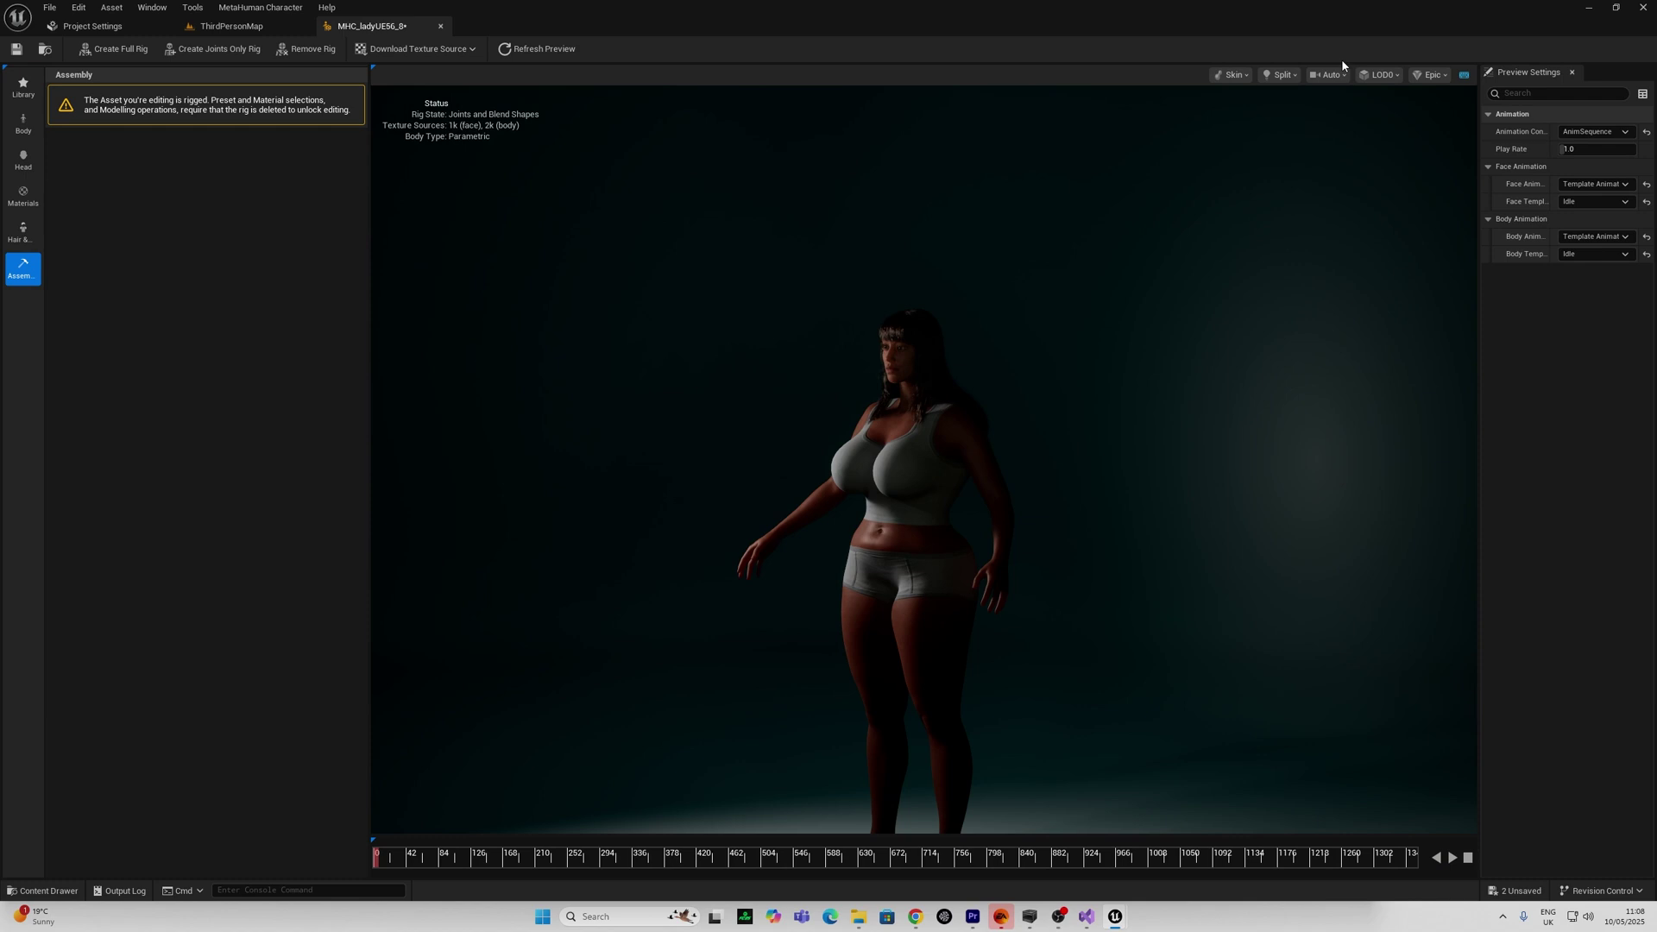
left_click(1280, 74)
left_click(1280, 383)
left_click_drag(1240, 475, 1323, 475)
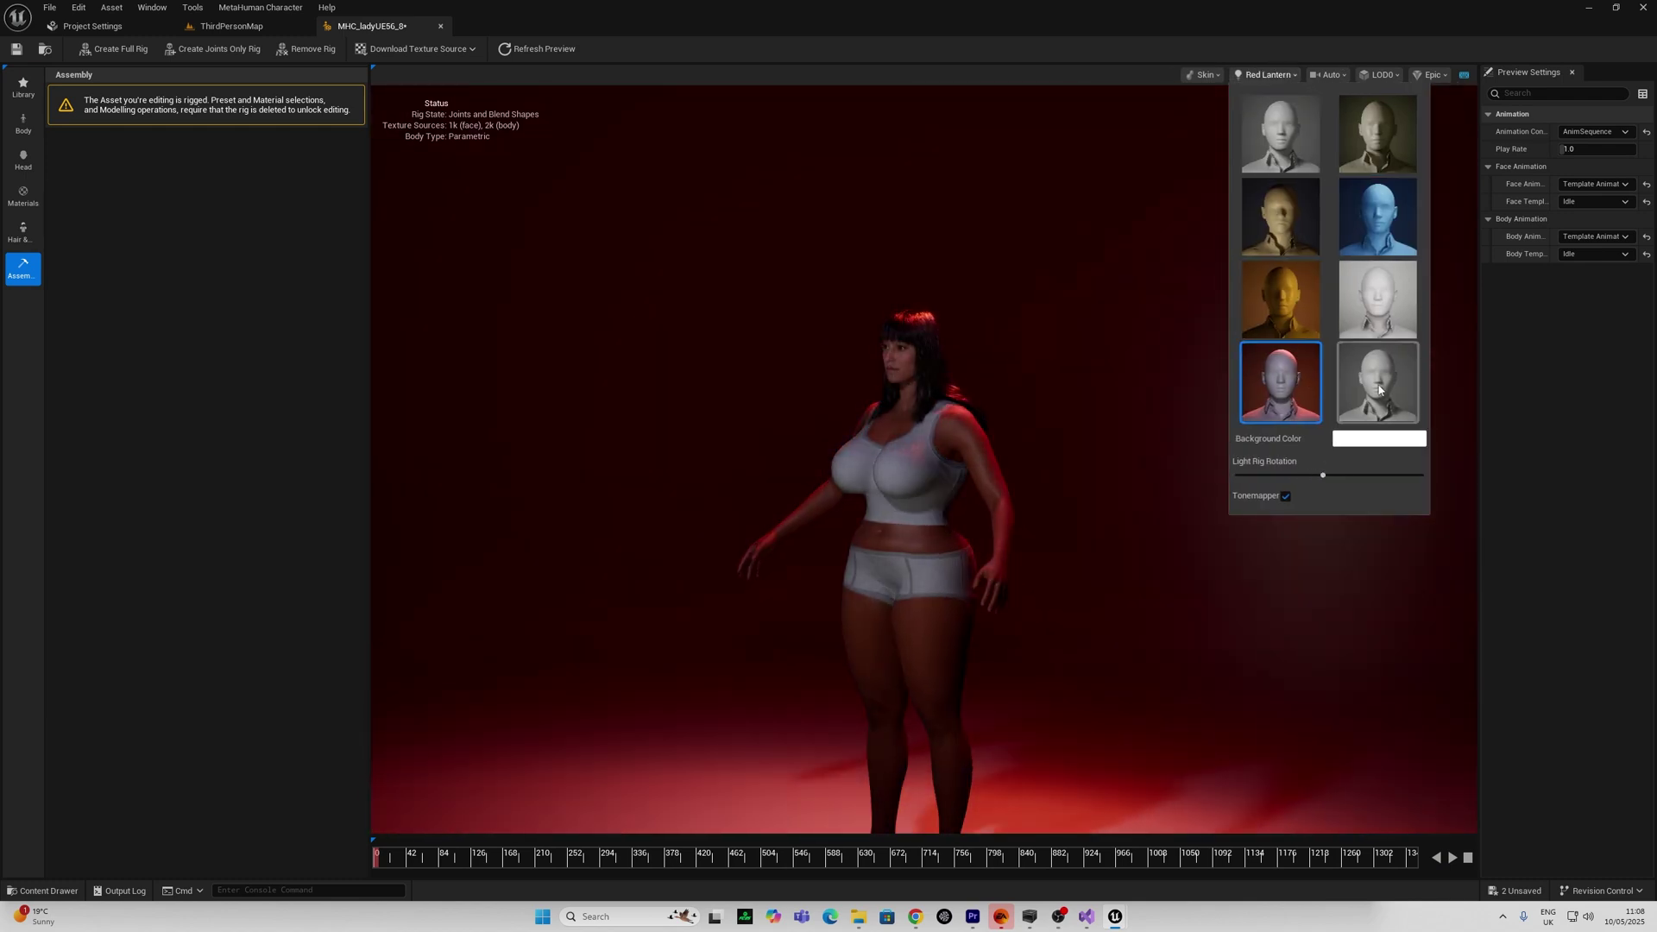
left_click(1381, 385)
left_click(1027, 182)
left_click(1435, 80)
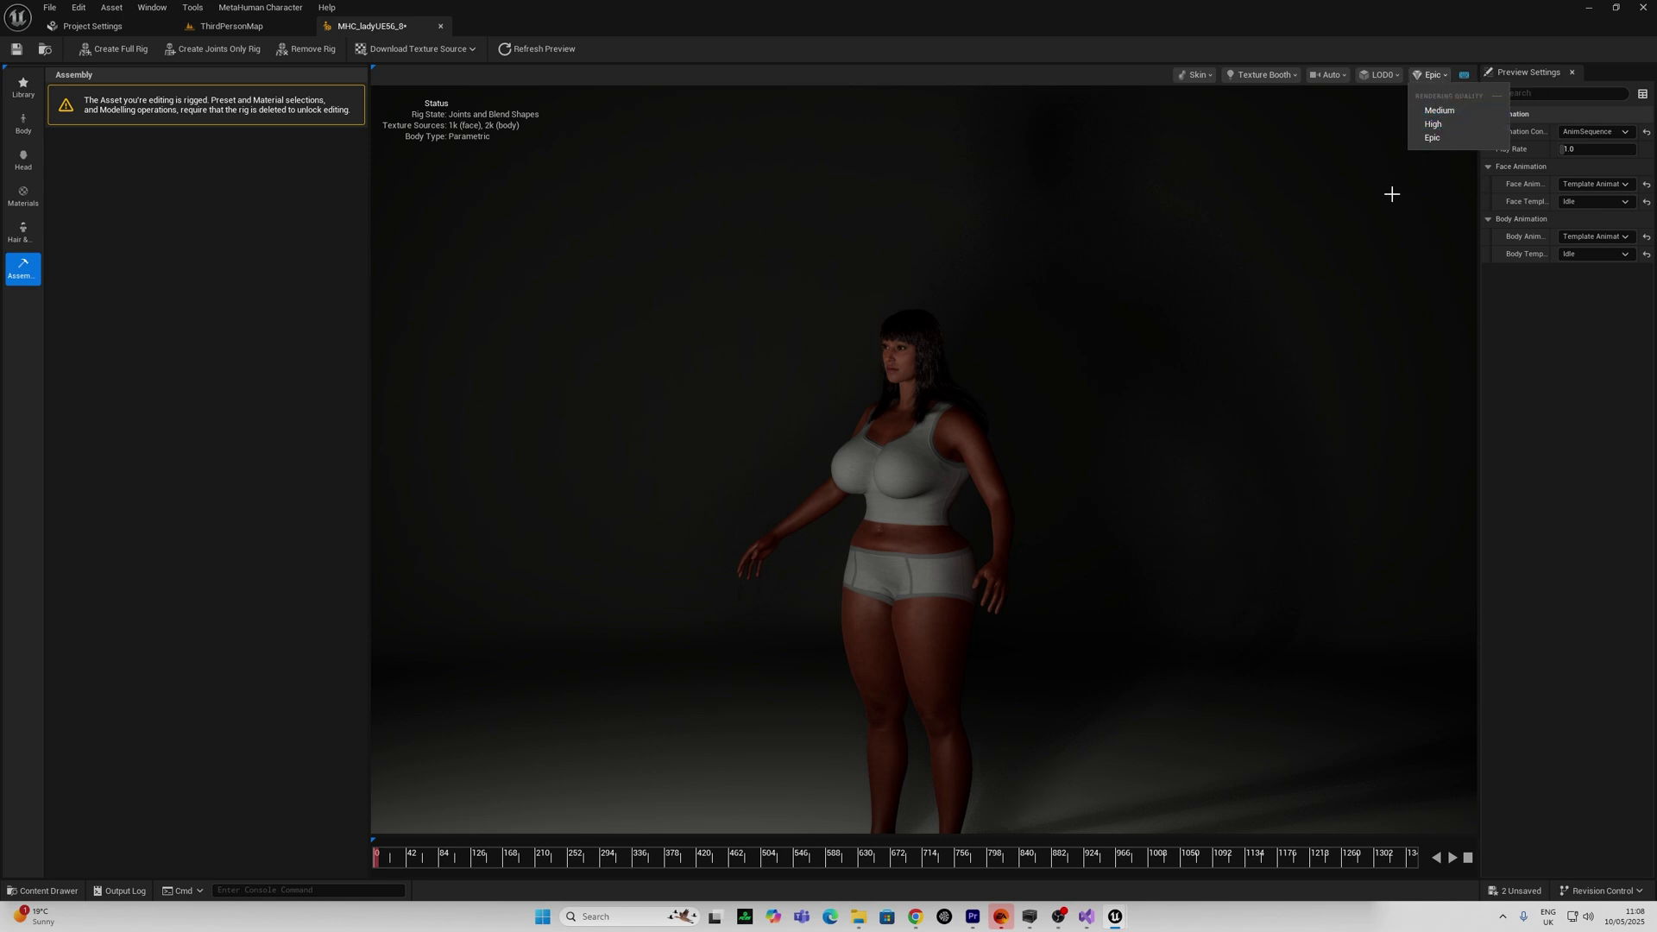
left_click(1379, 212)
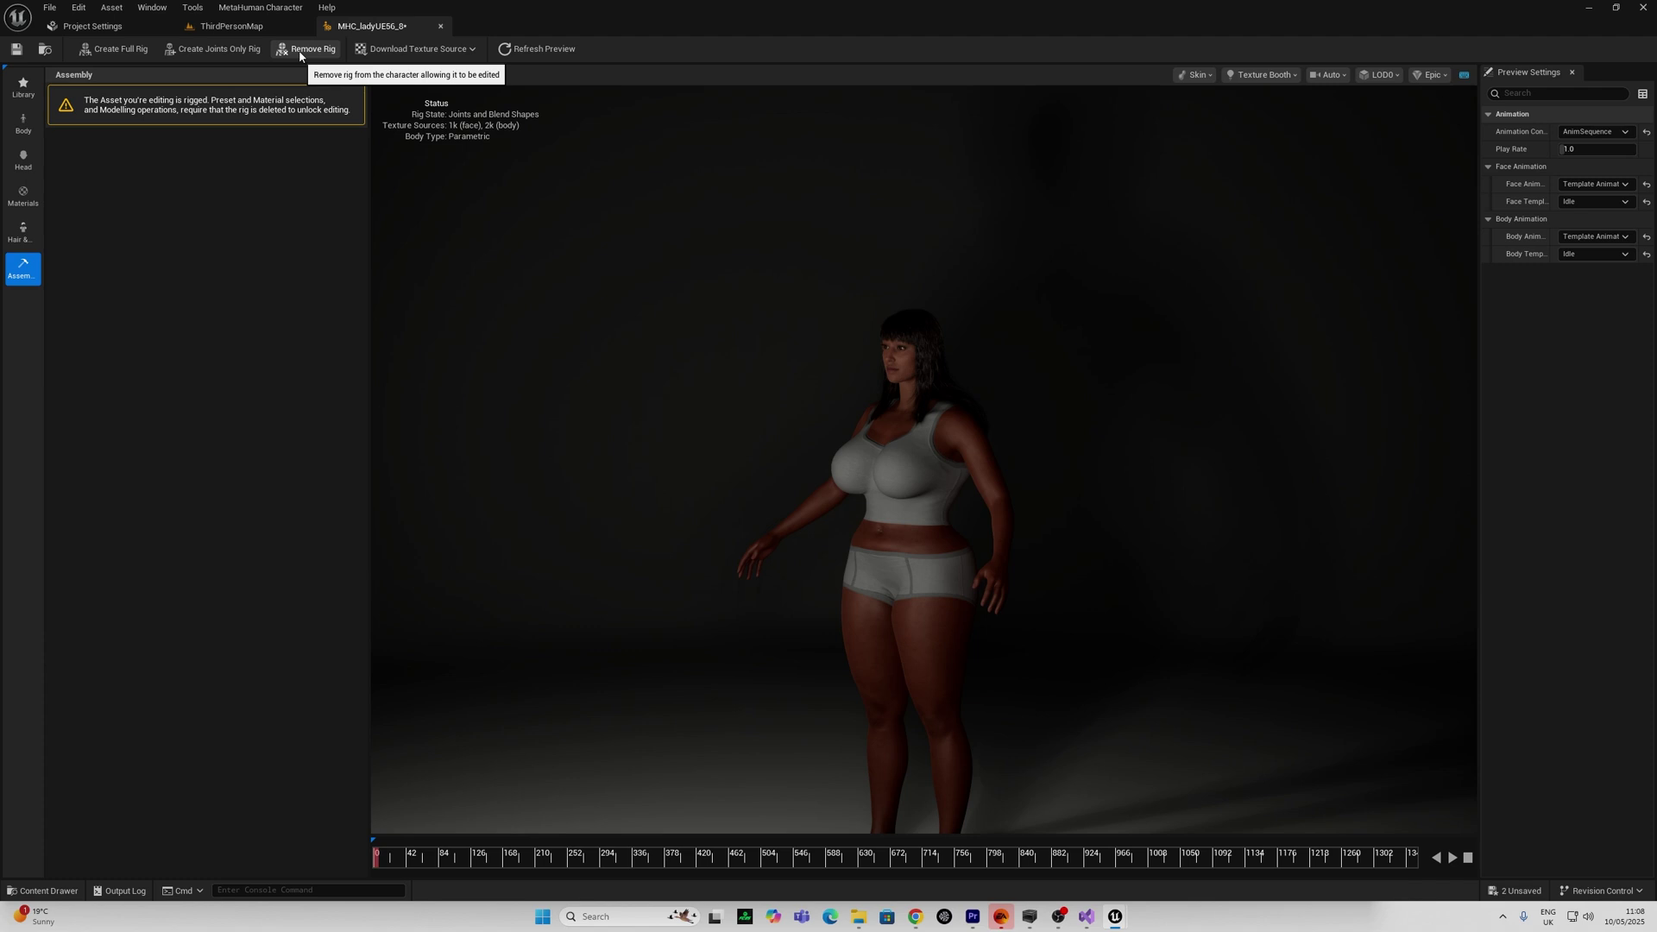
Download the 4k resolution textures for the rigged character and assemble it with the UE Cine option
left_click(406, 46)
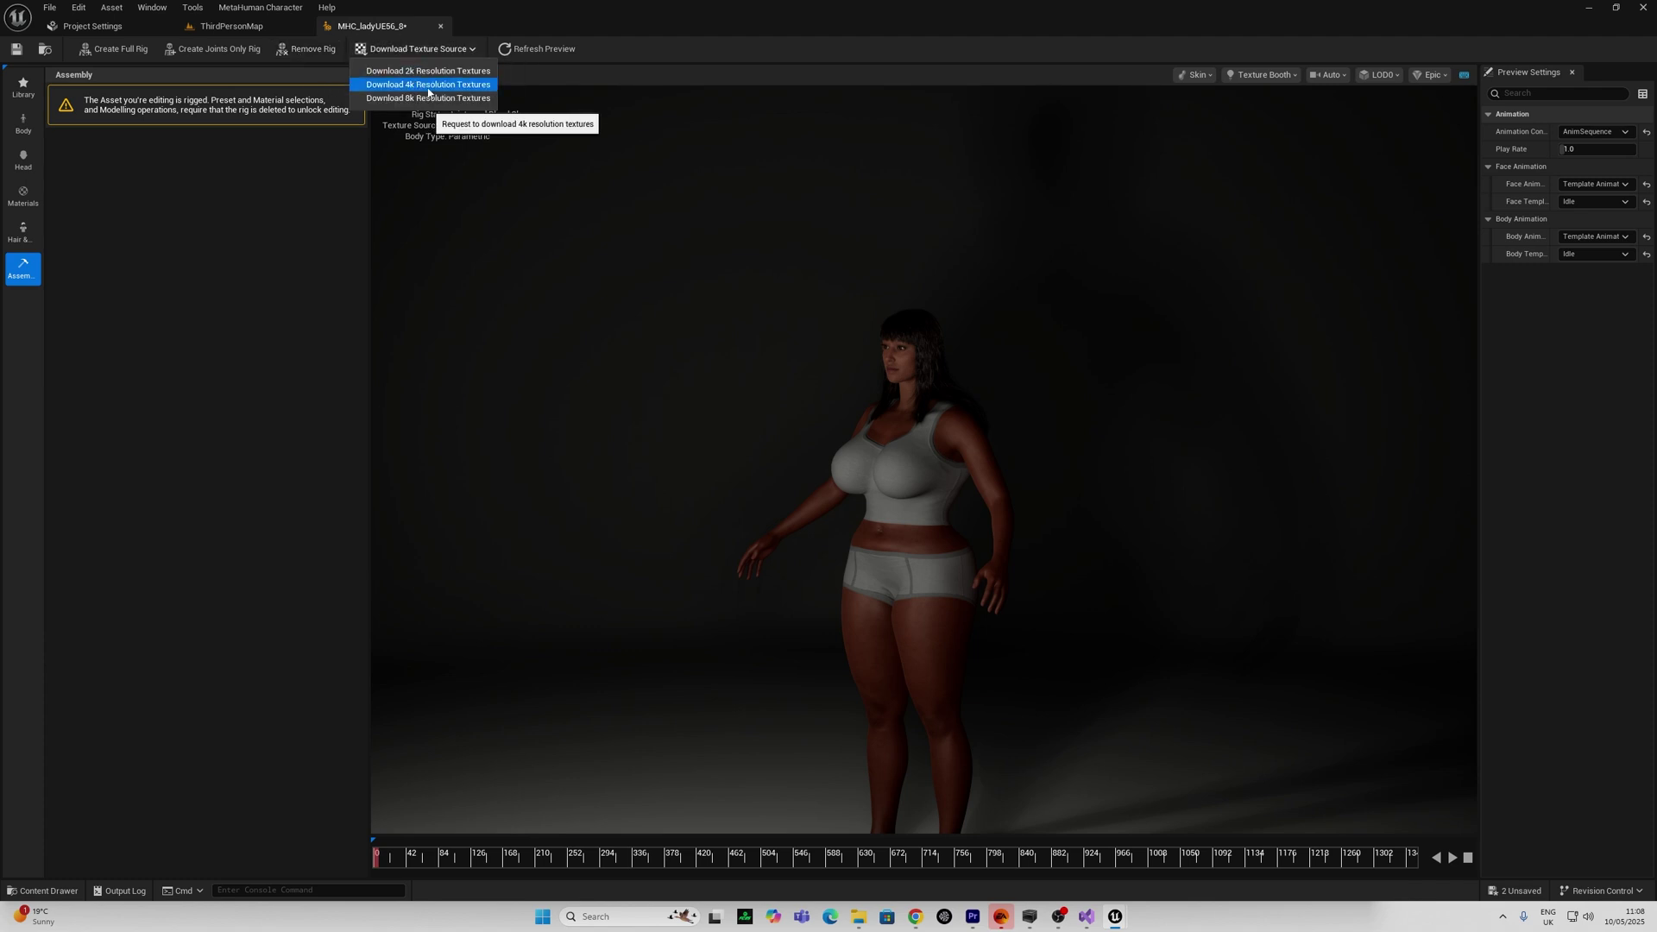
left_click(428, 85)
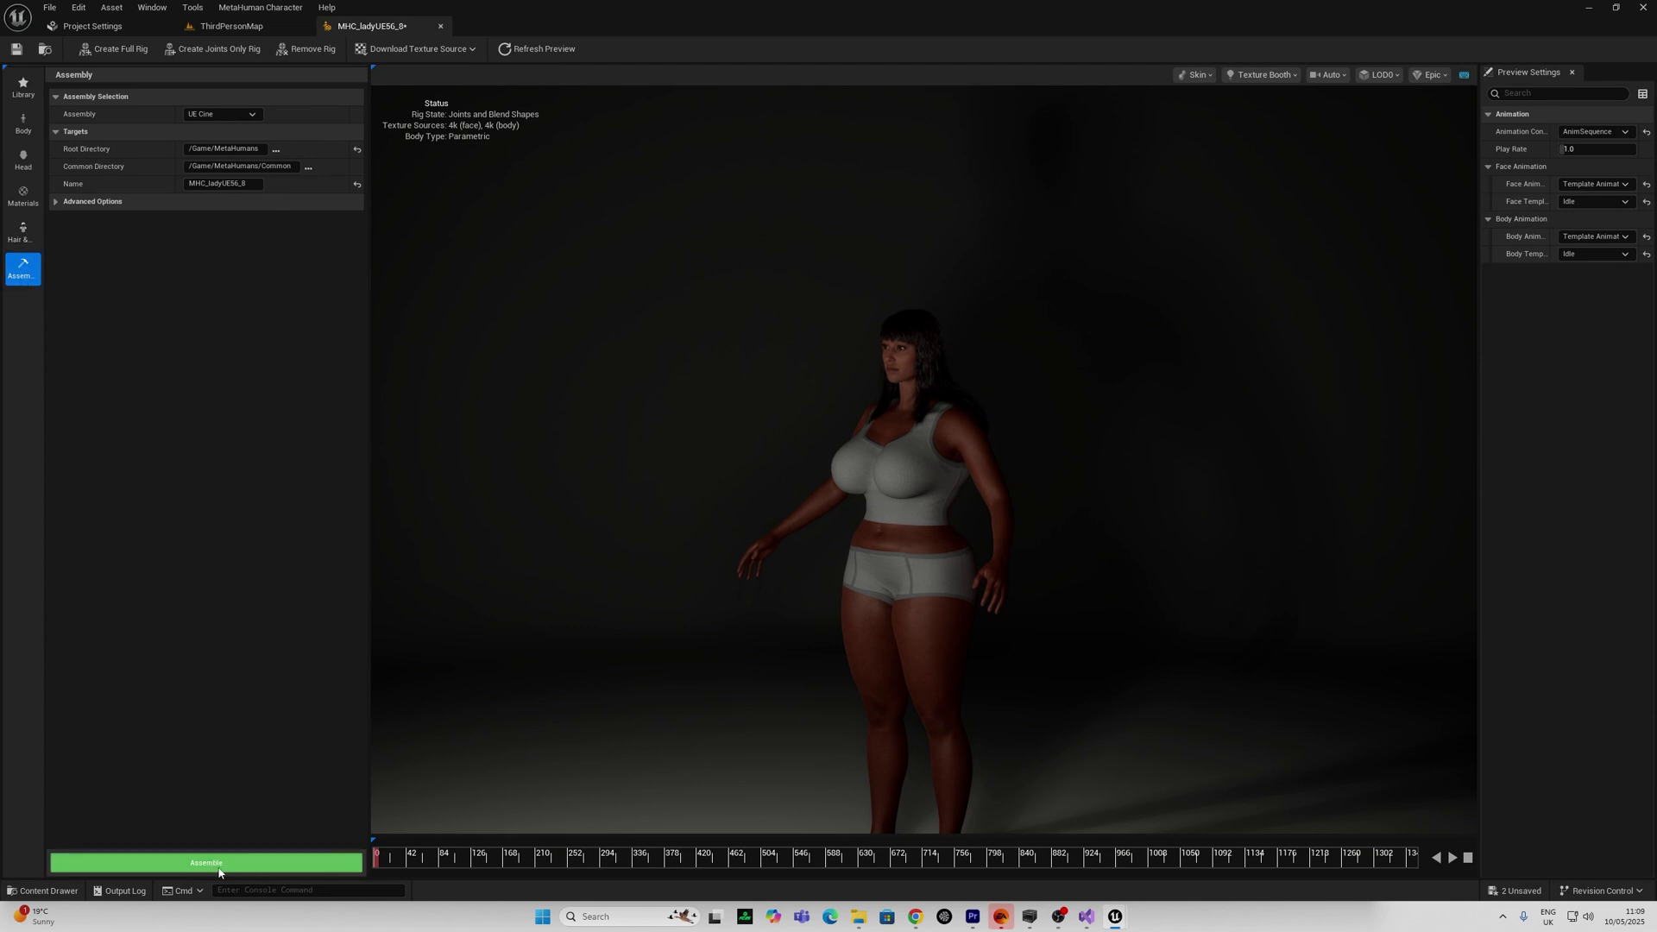
left_click(219, 864)
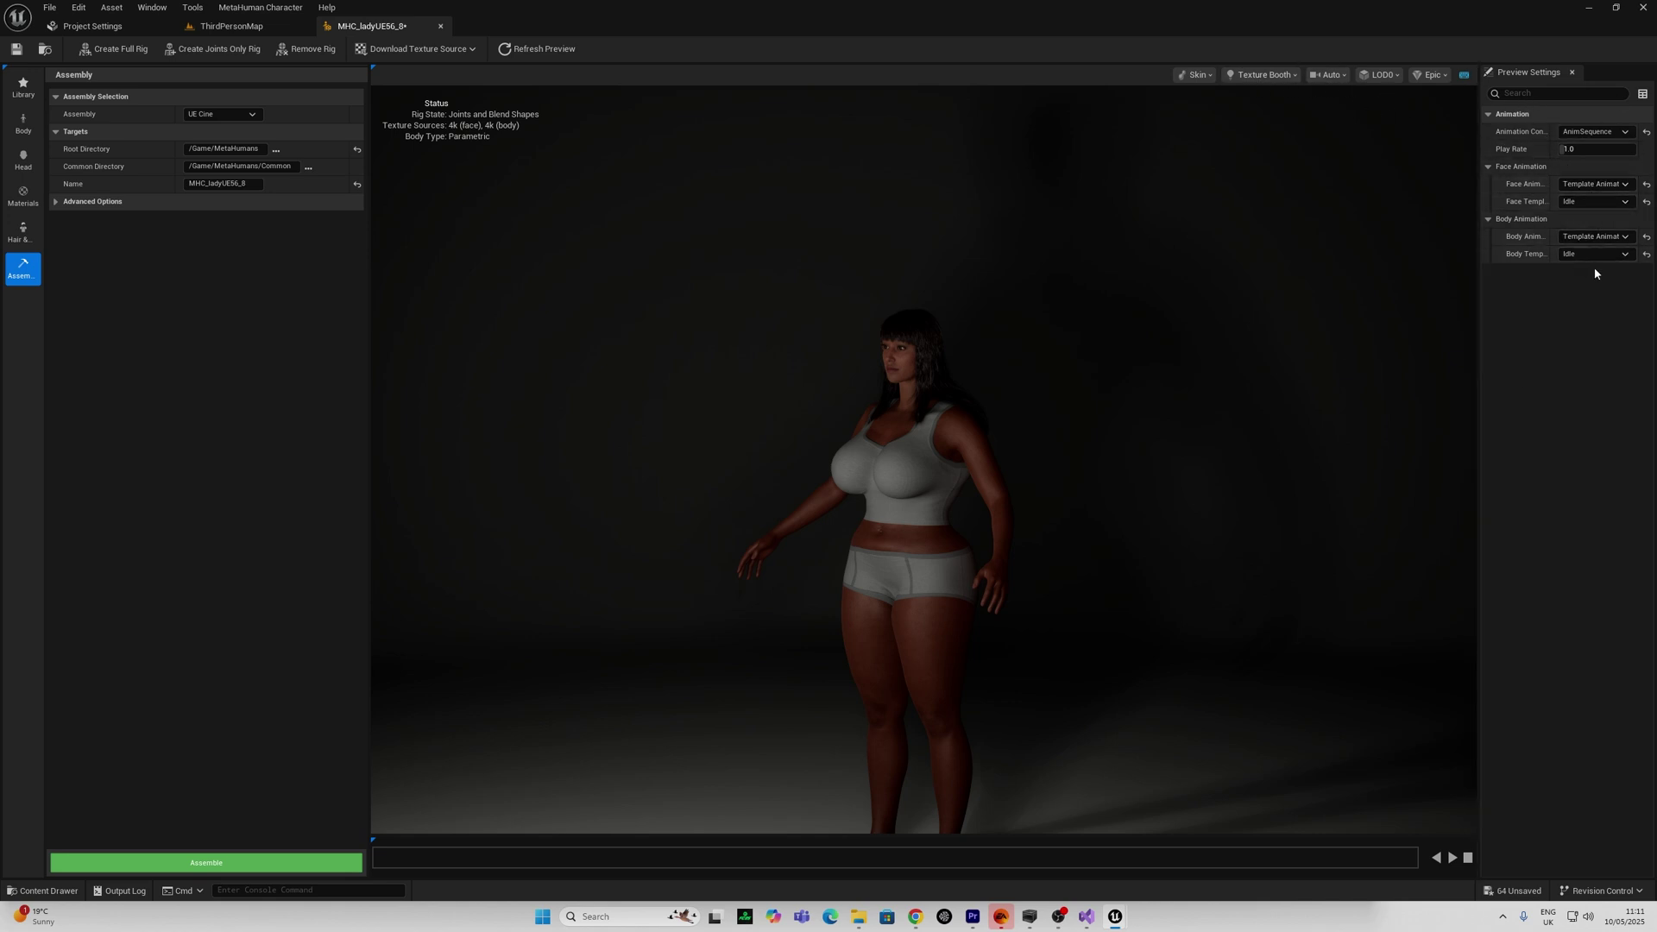
Light the character with the Moonlight preset and inspect her face up close
left_click(1253, 79)
left_click(1368, 231)
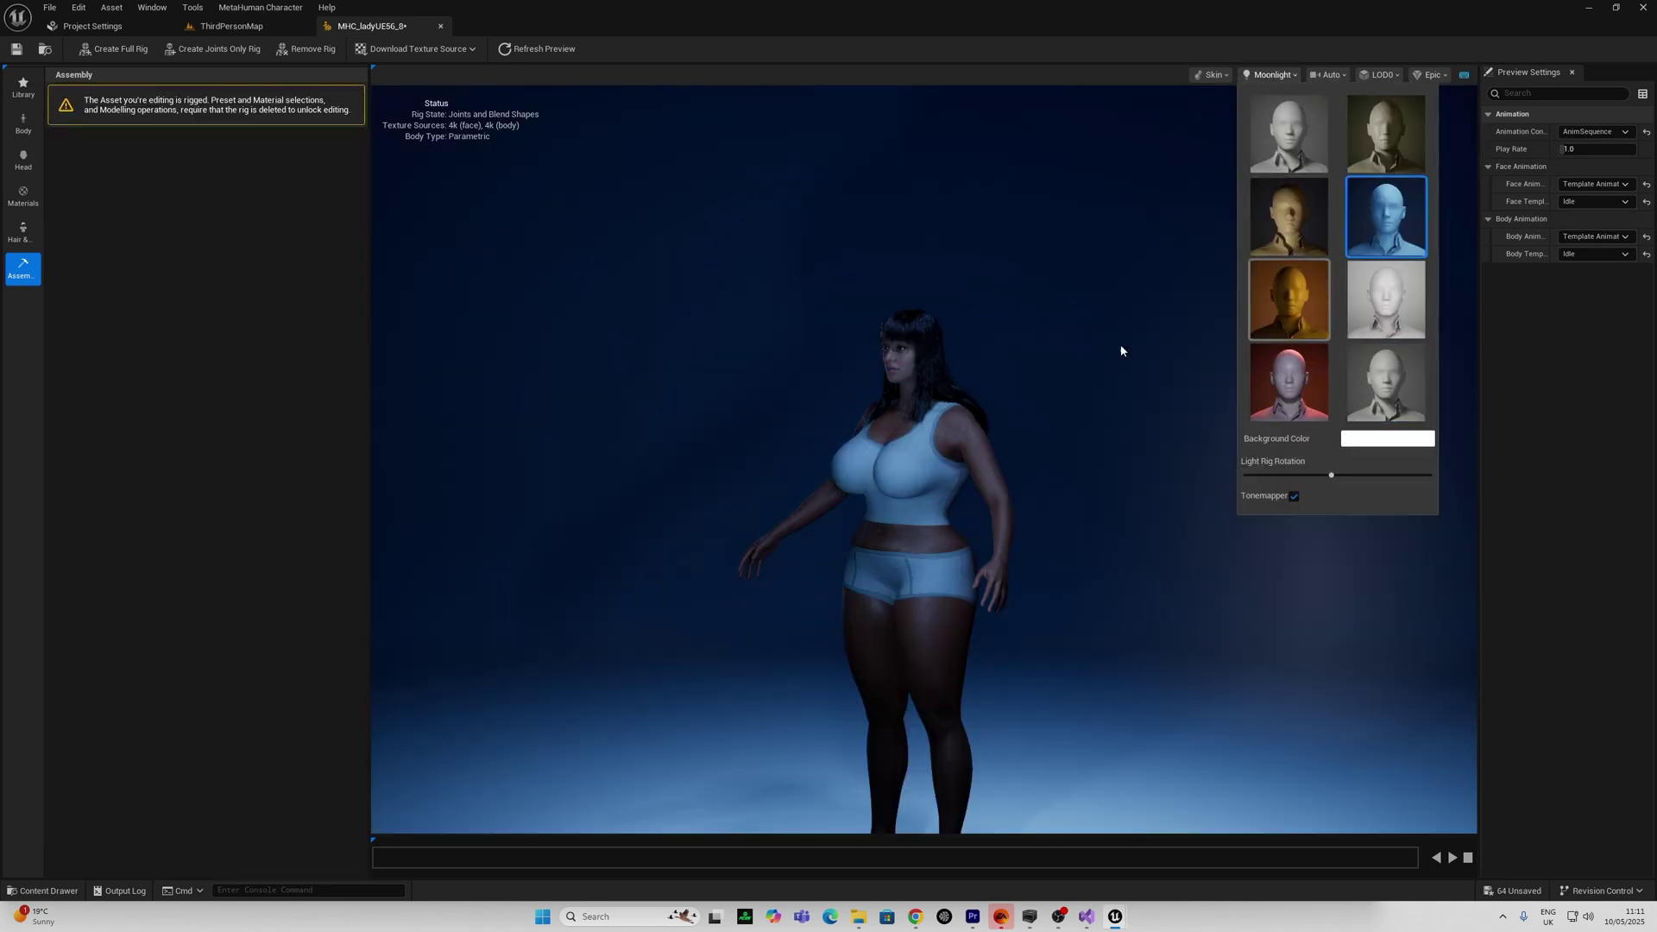
scroll(966, 343, "up", 9)
left_click(950, 337)
middle_click_drag(941, 390, 941, 673)
scroll(941, 390, "up", 4)
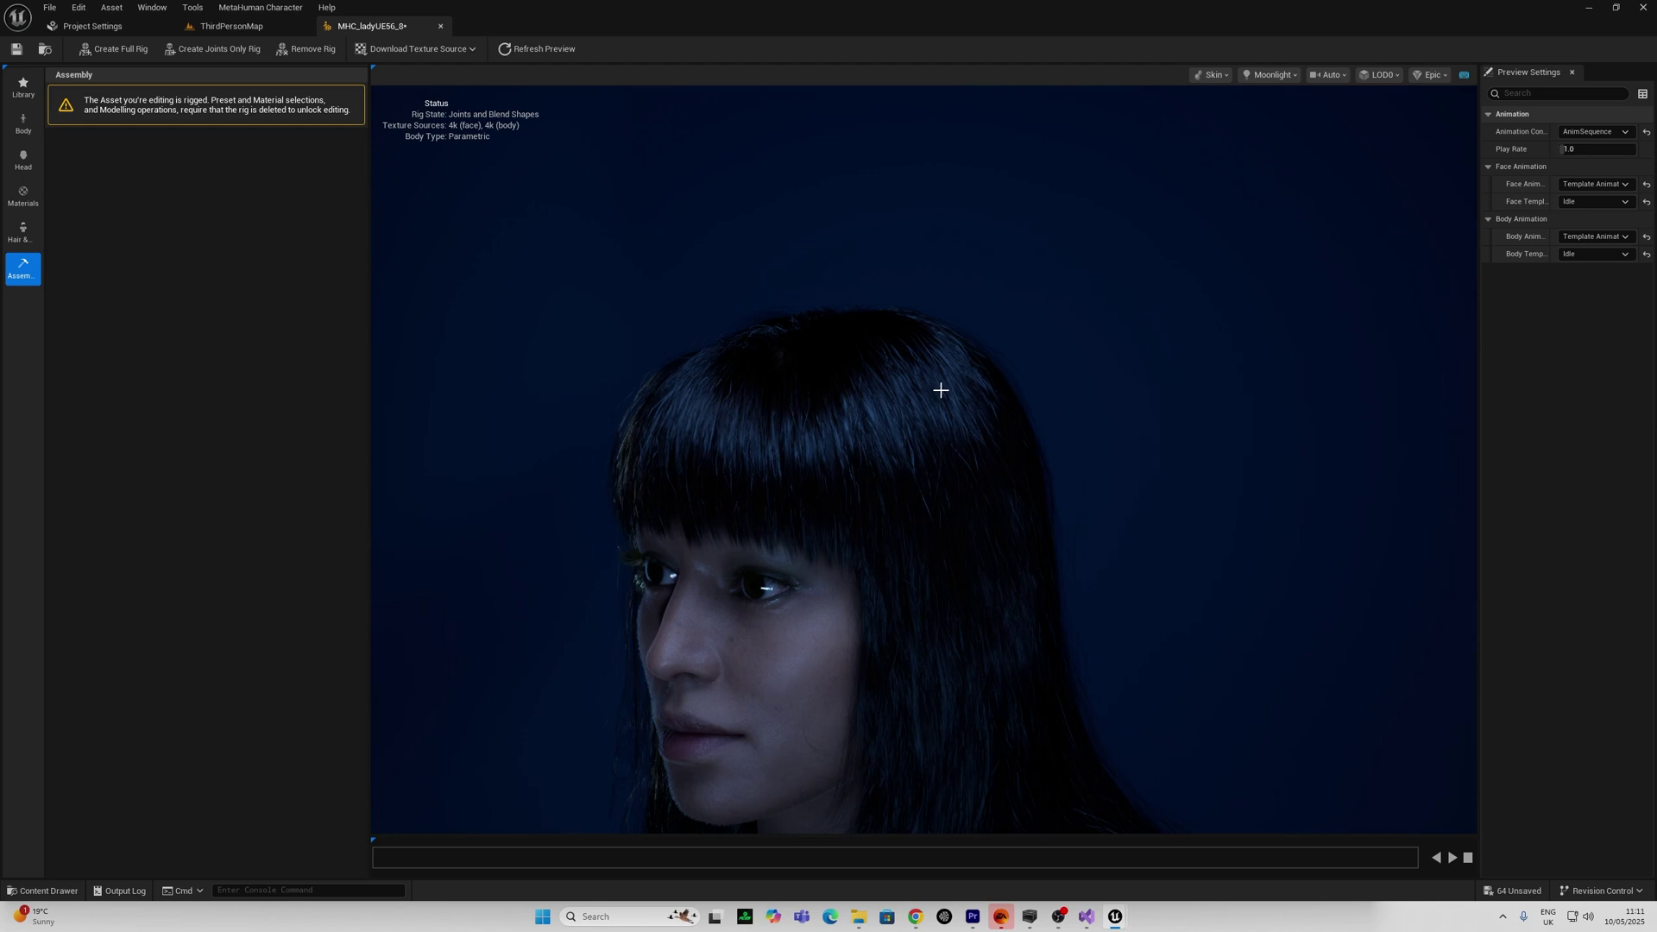
Play the AngerB face template animation on the character, and switch the face template to HappyPose
left_click(1595, 201)
left_click(1585, 266)
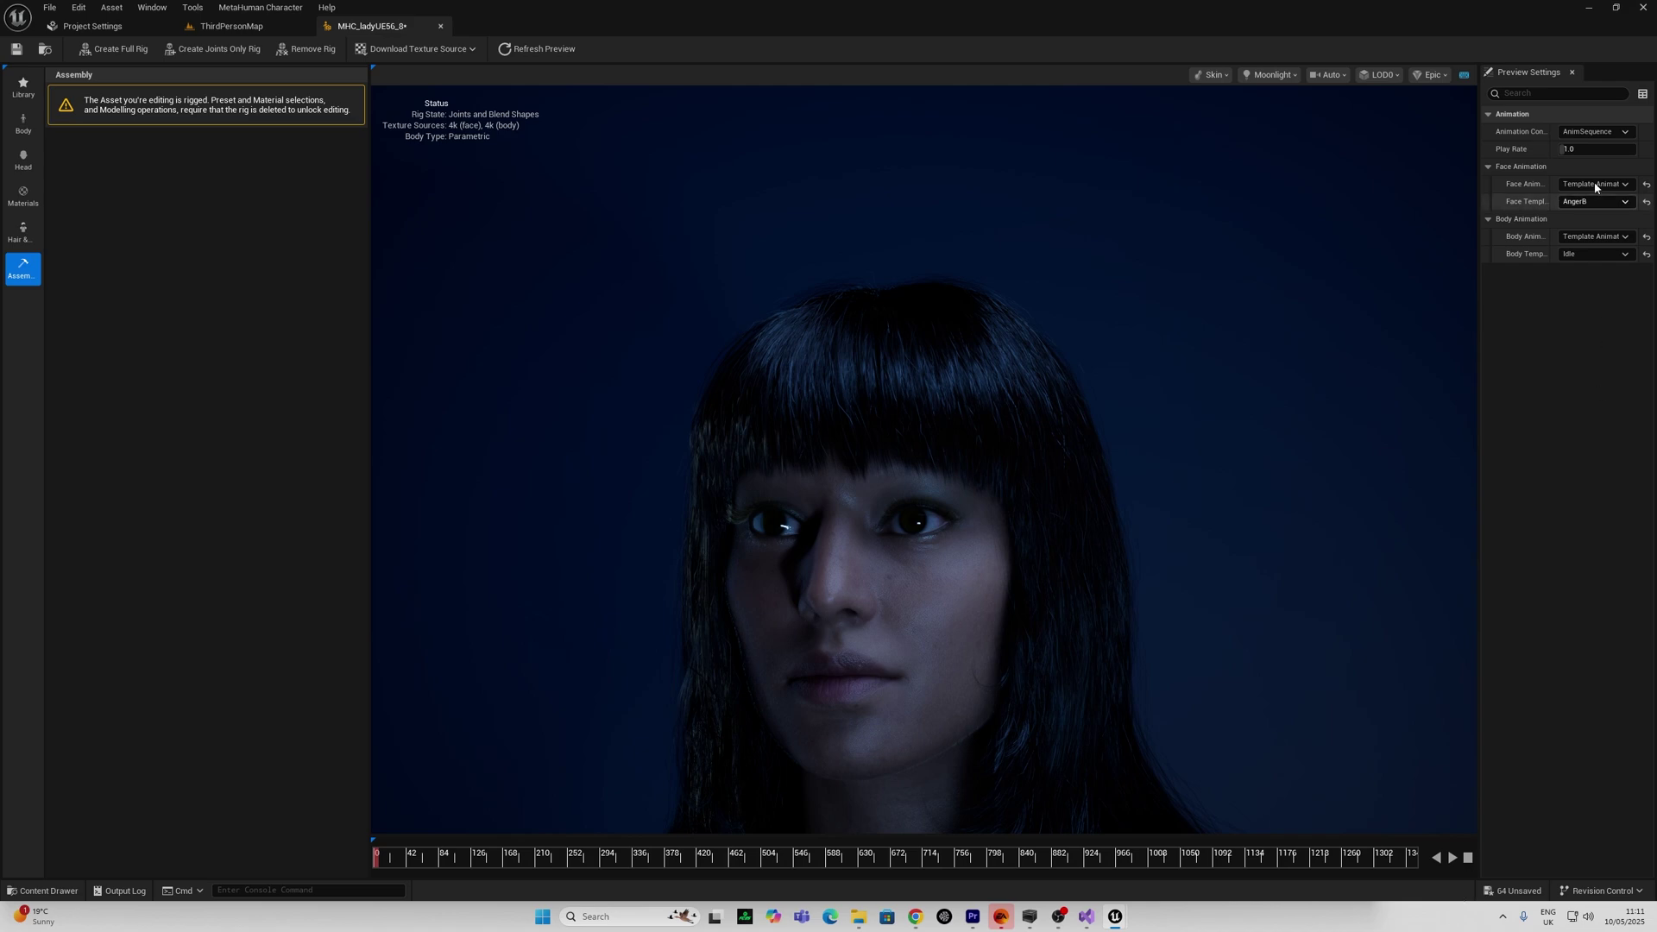
left_click(1453, 860)
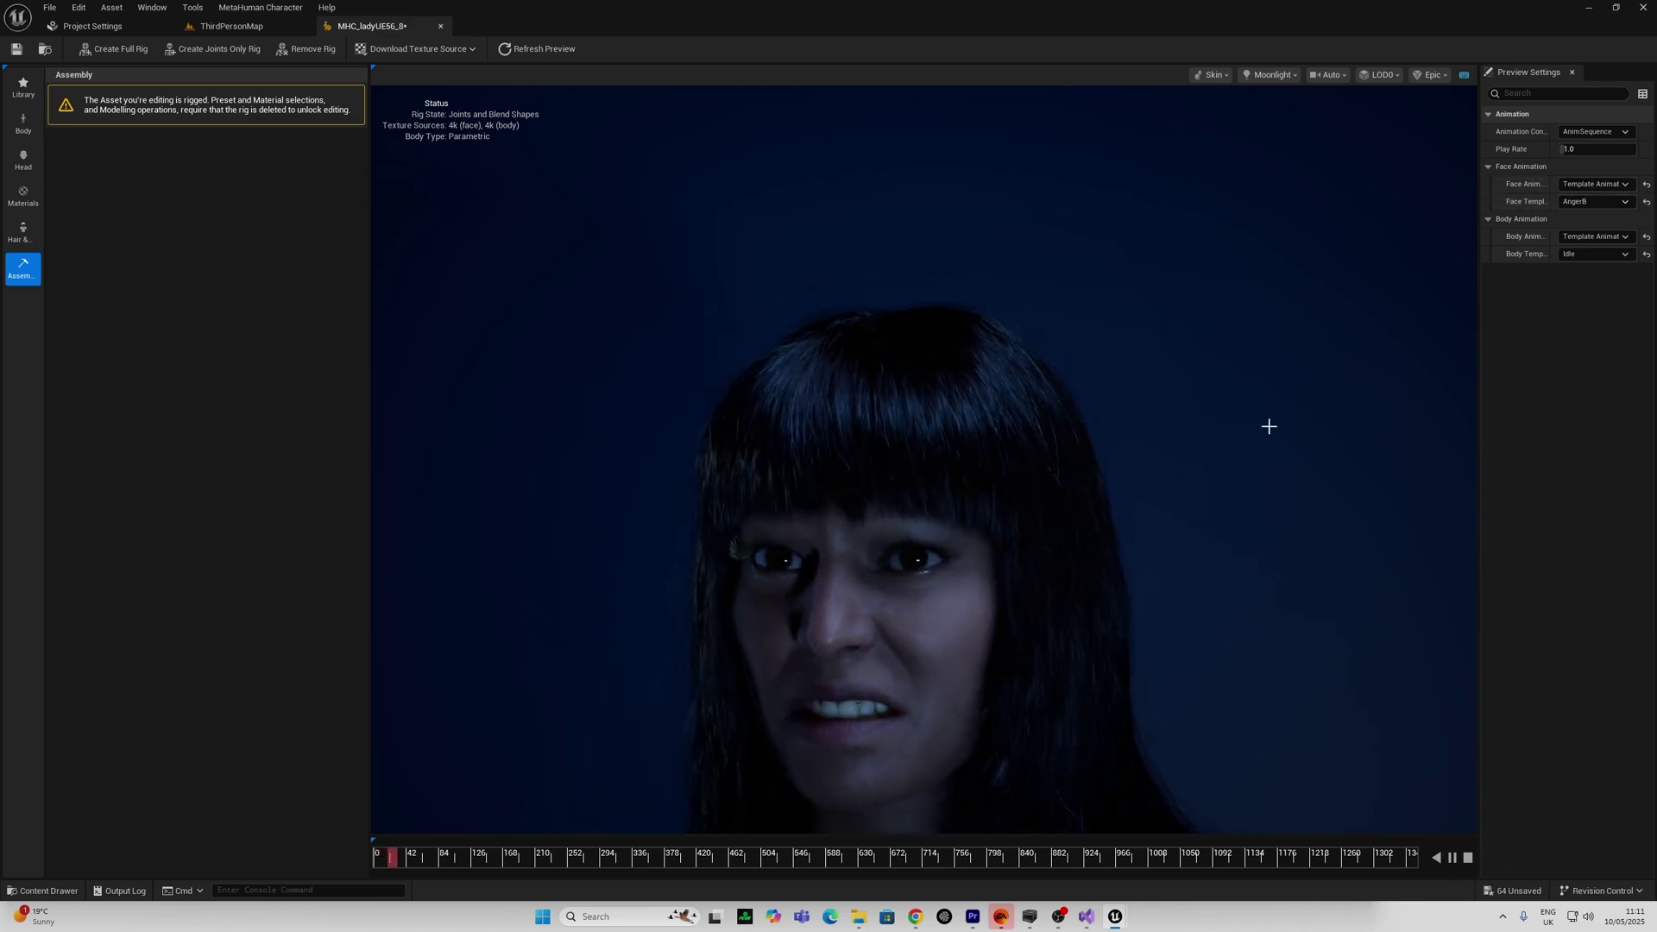
left_click(1617, 205)
left_click(1586, 336)
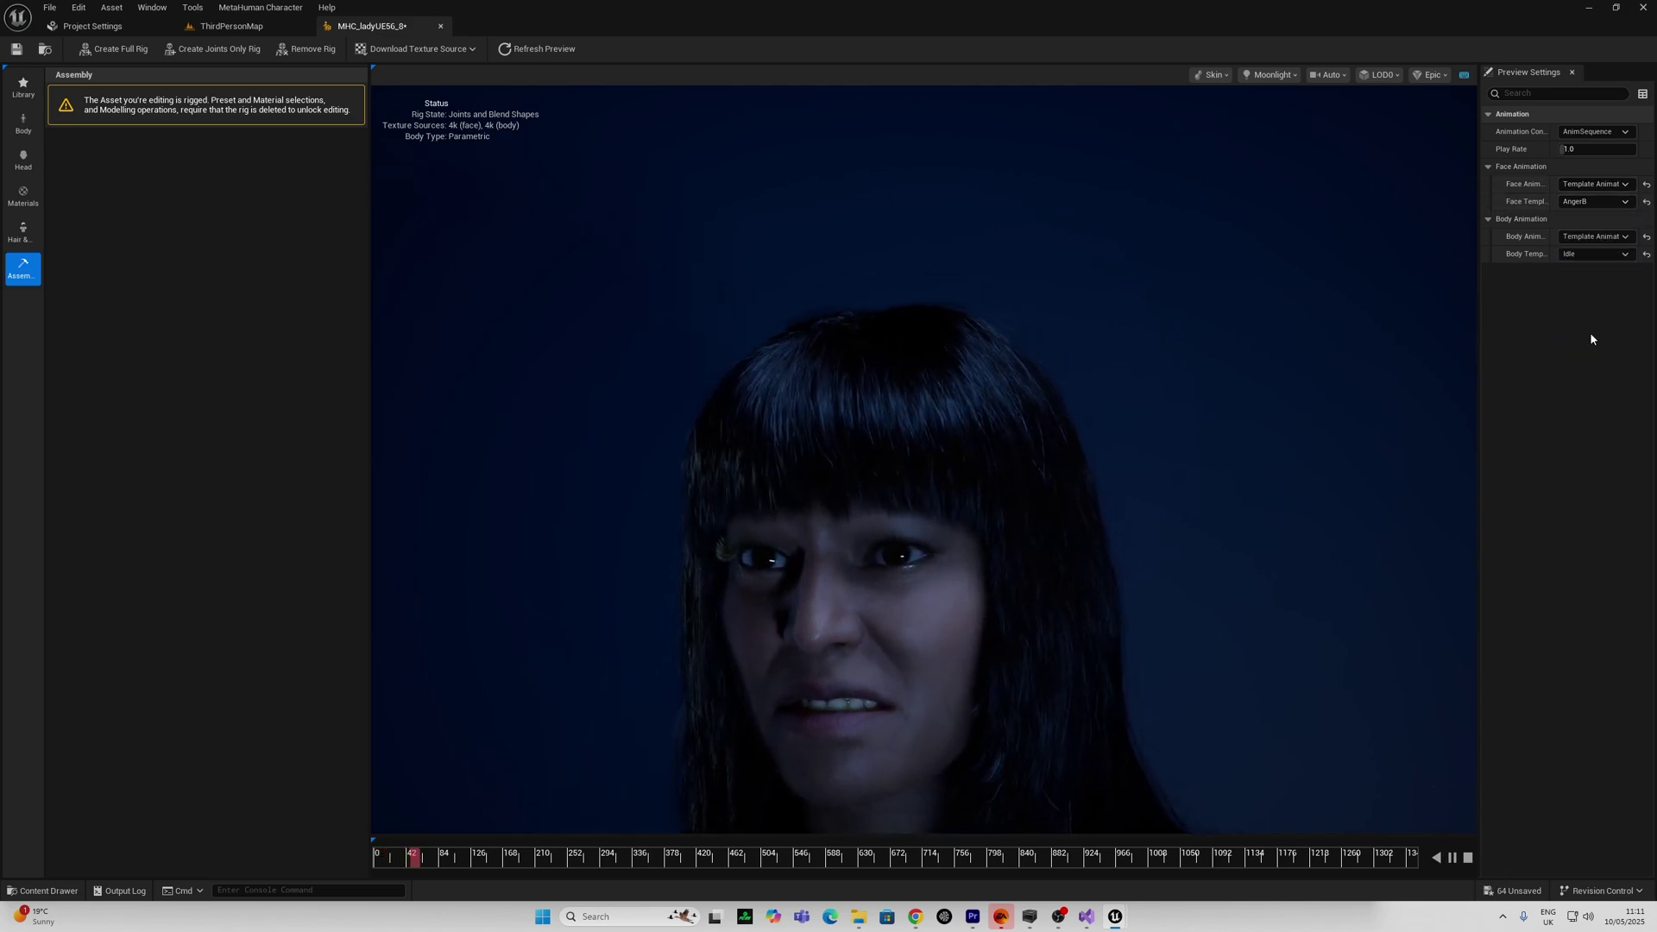
left_click(1597, 202)
left_click(1587, 399)
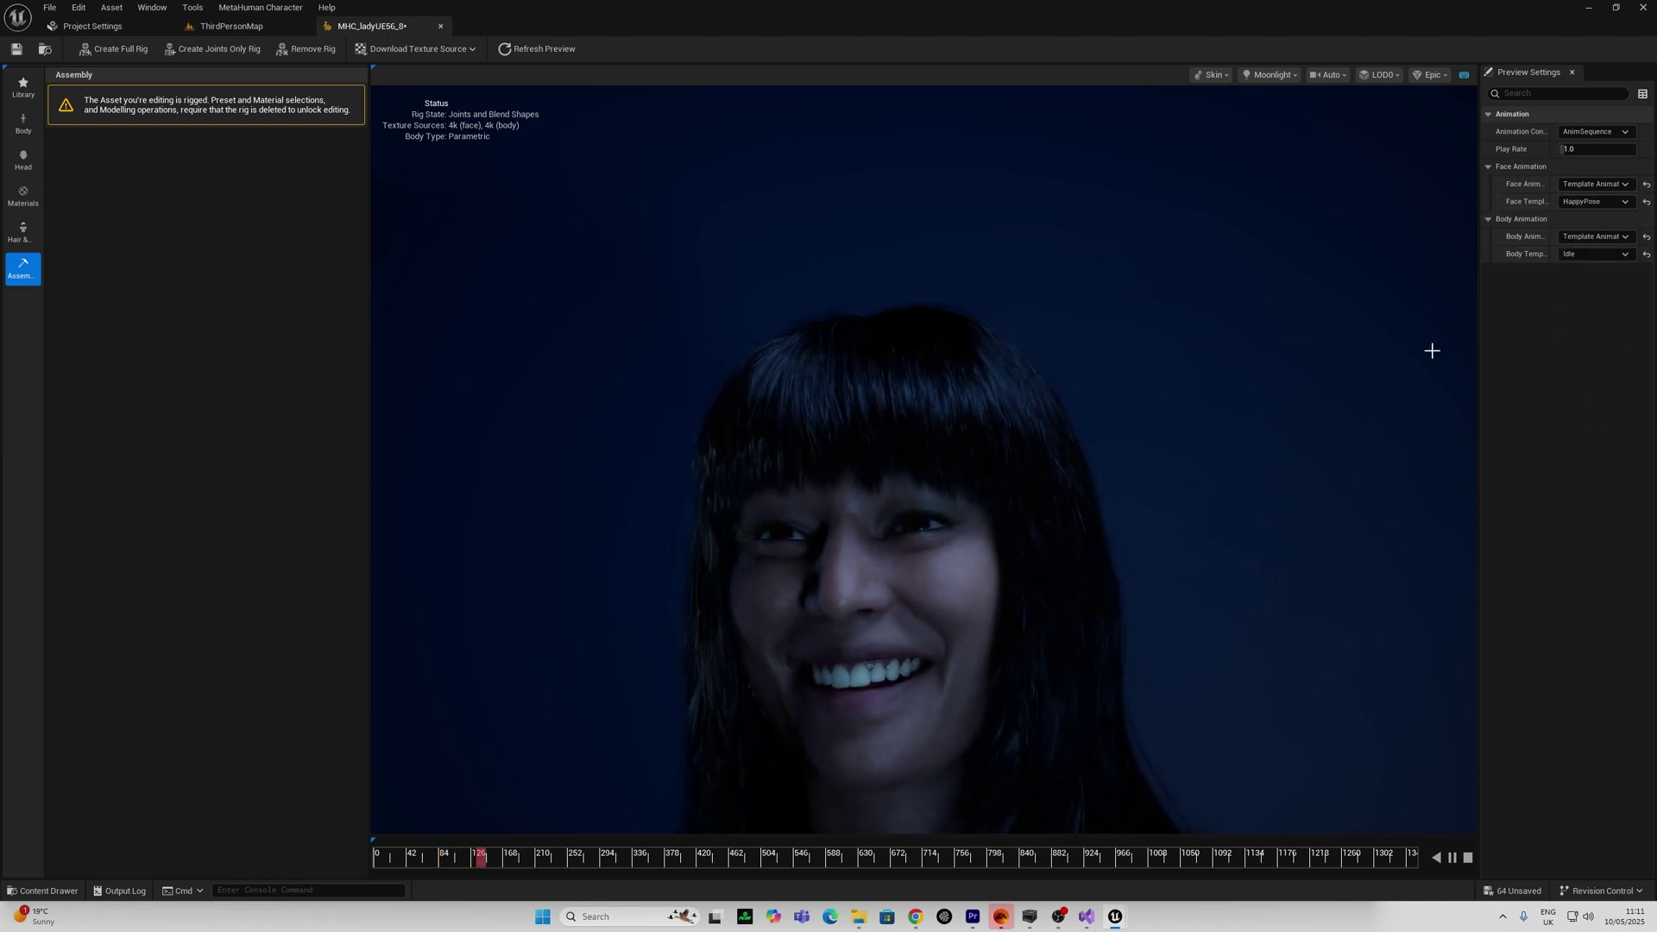
Set the body template animation to HappyA, and try the Body camera framing before switching it to Far
left_click(1598, 252)
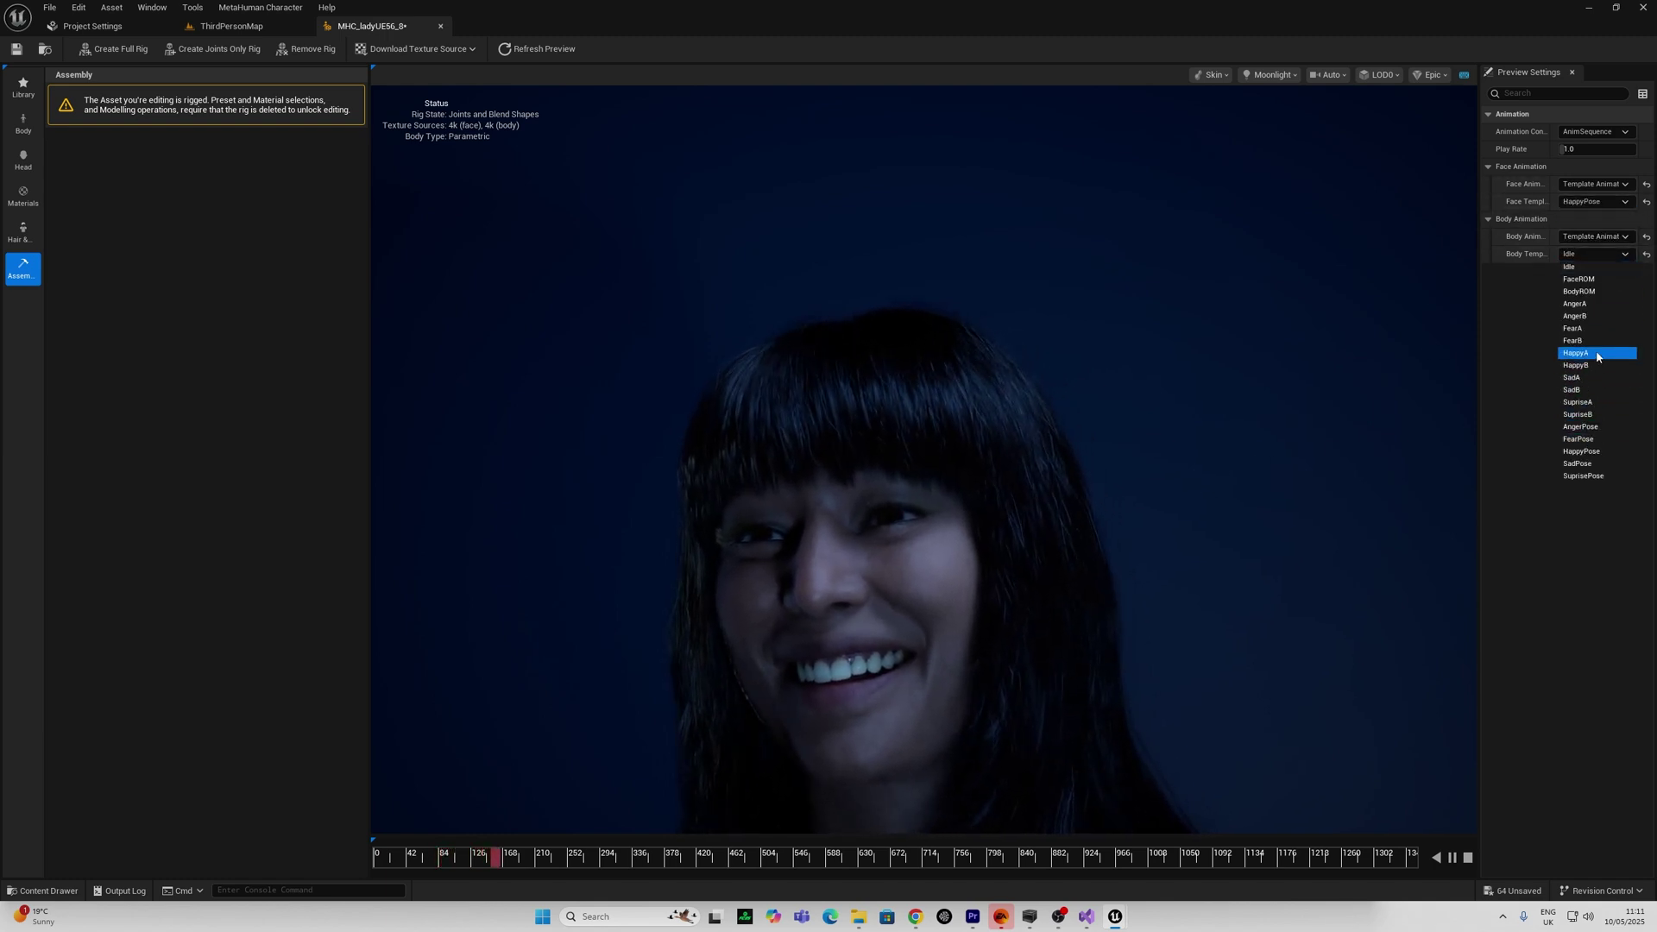
left_click(1576, 354)
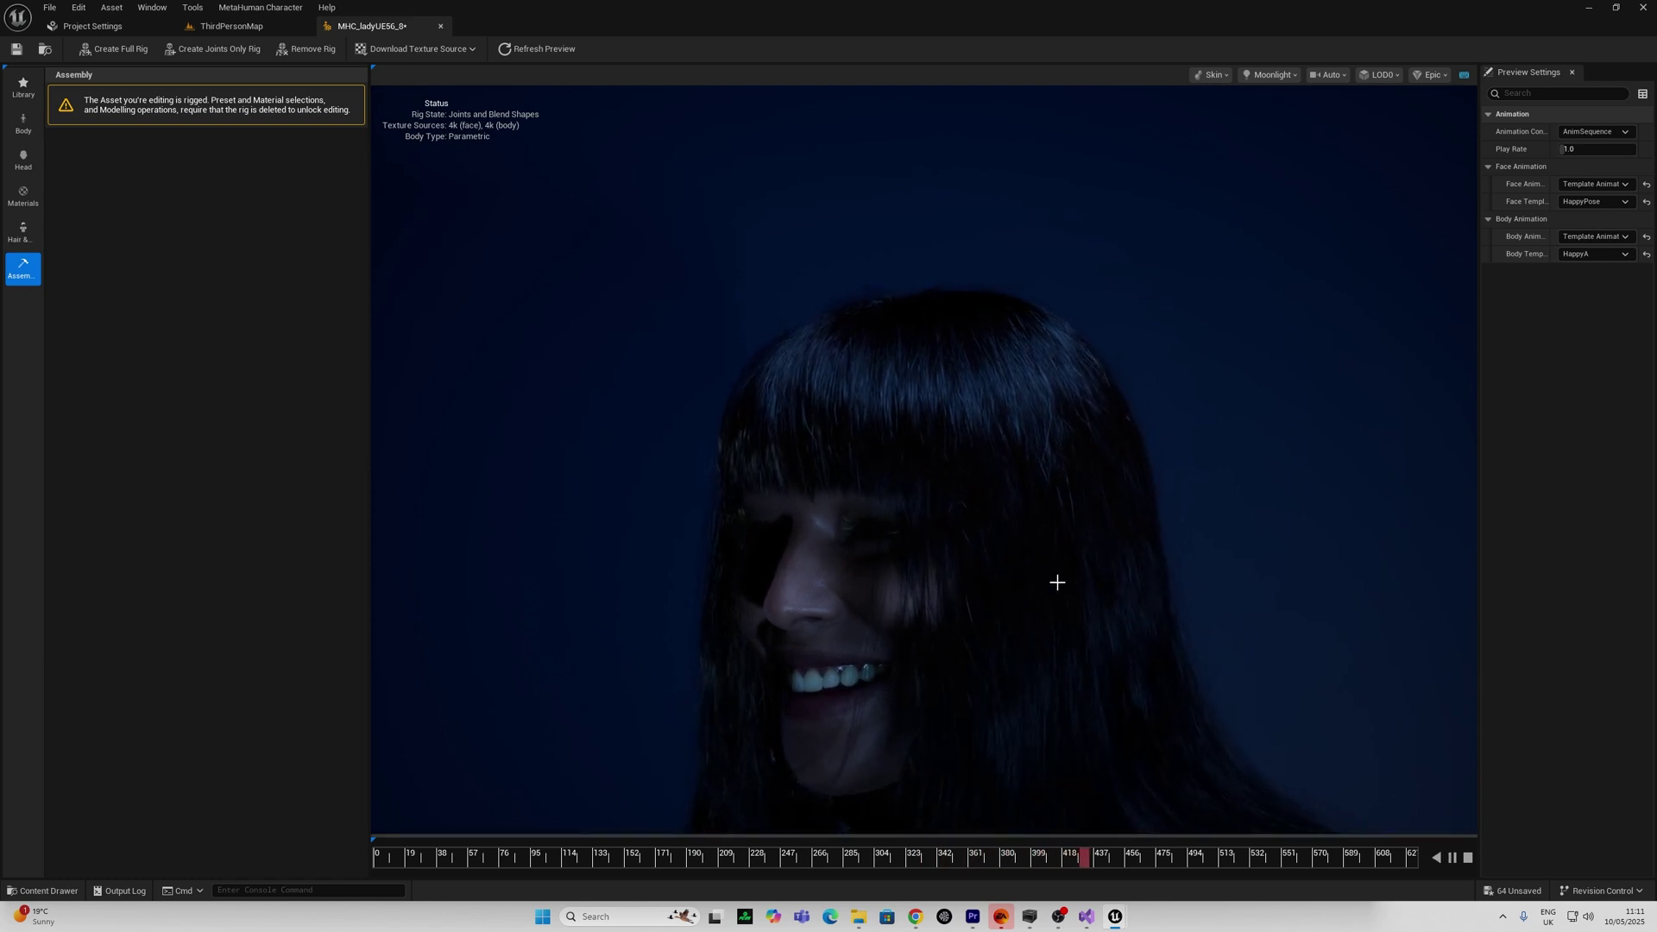
left_click(1328, 74)
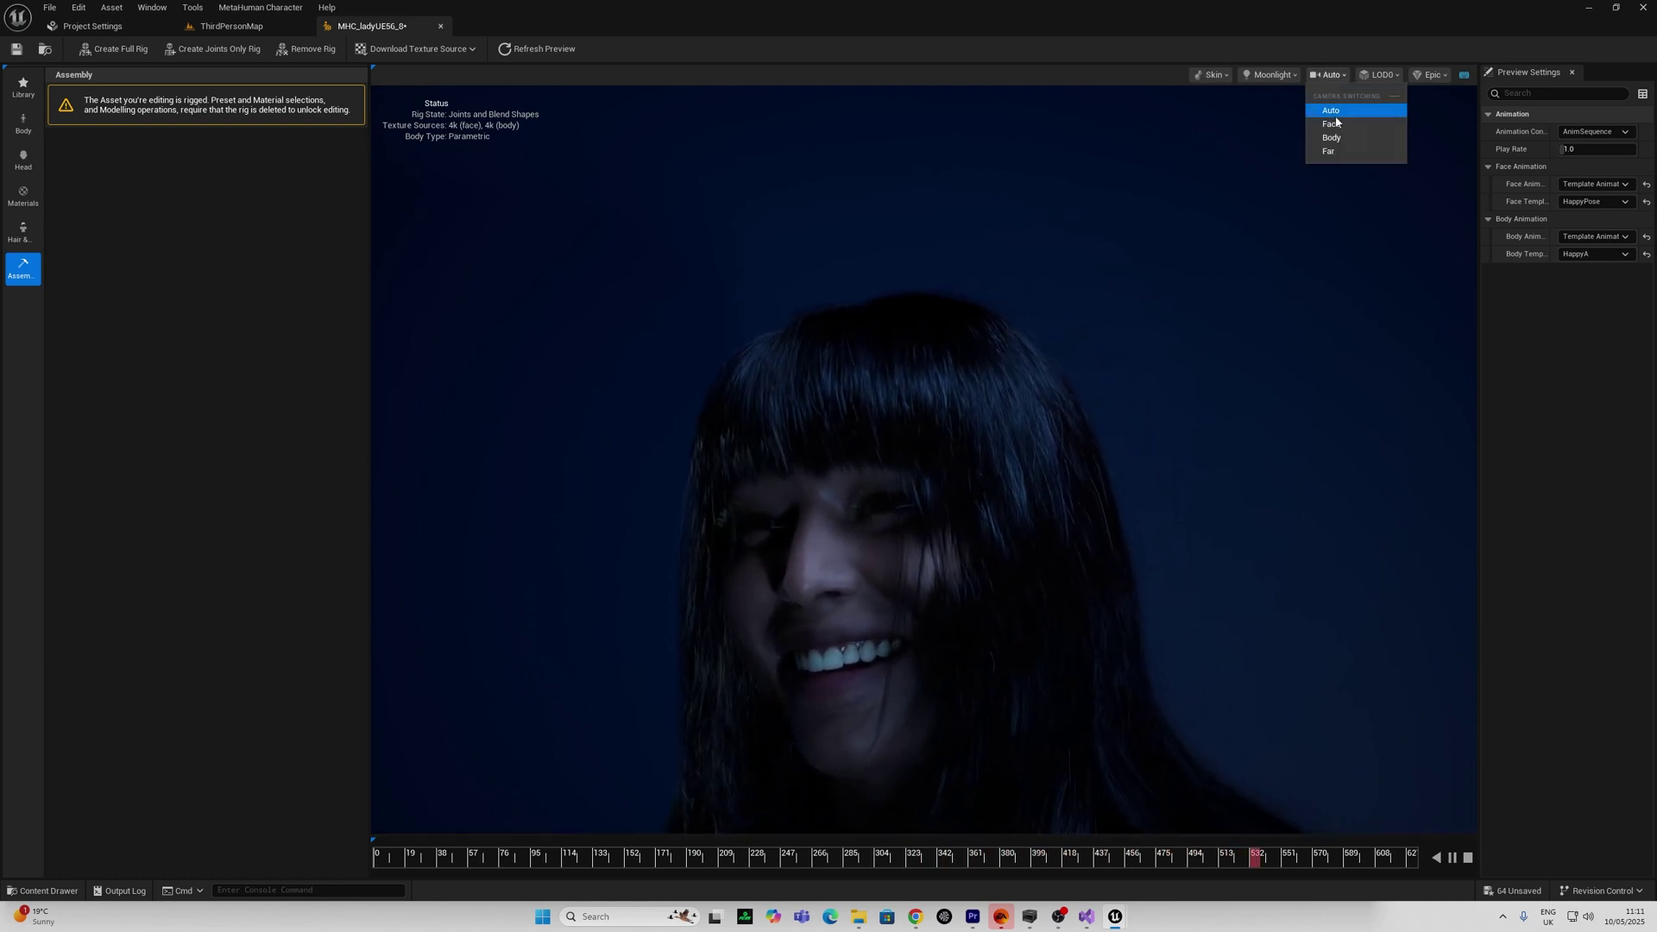
left_click(1335, 134)
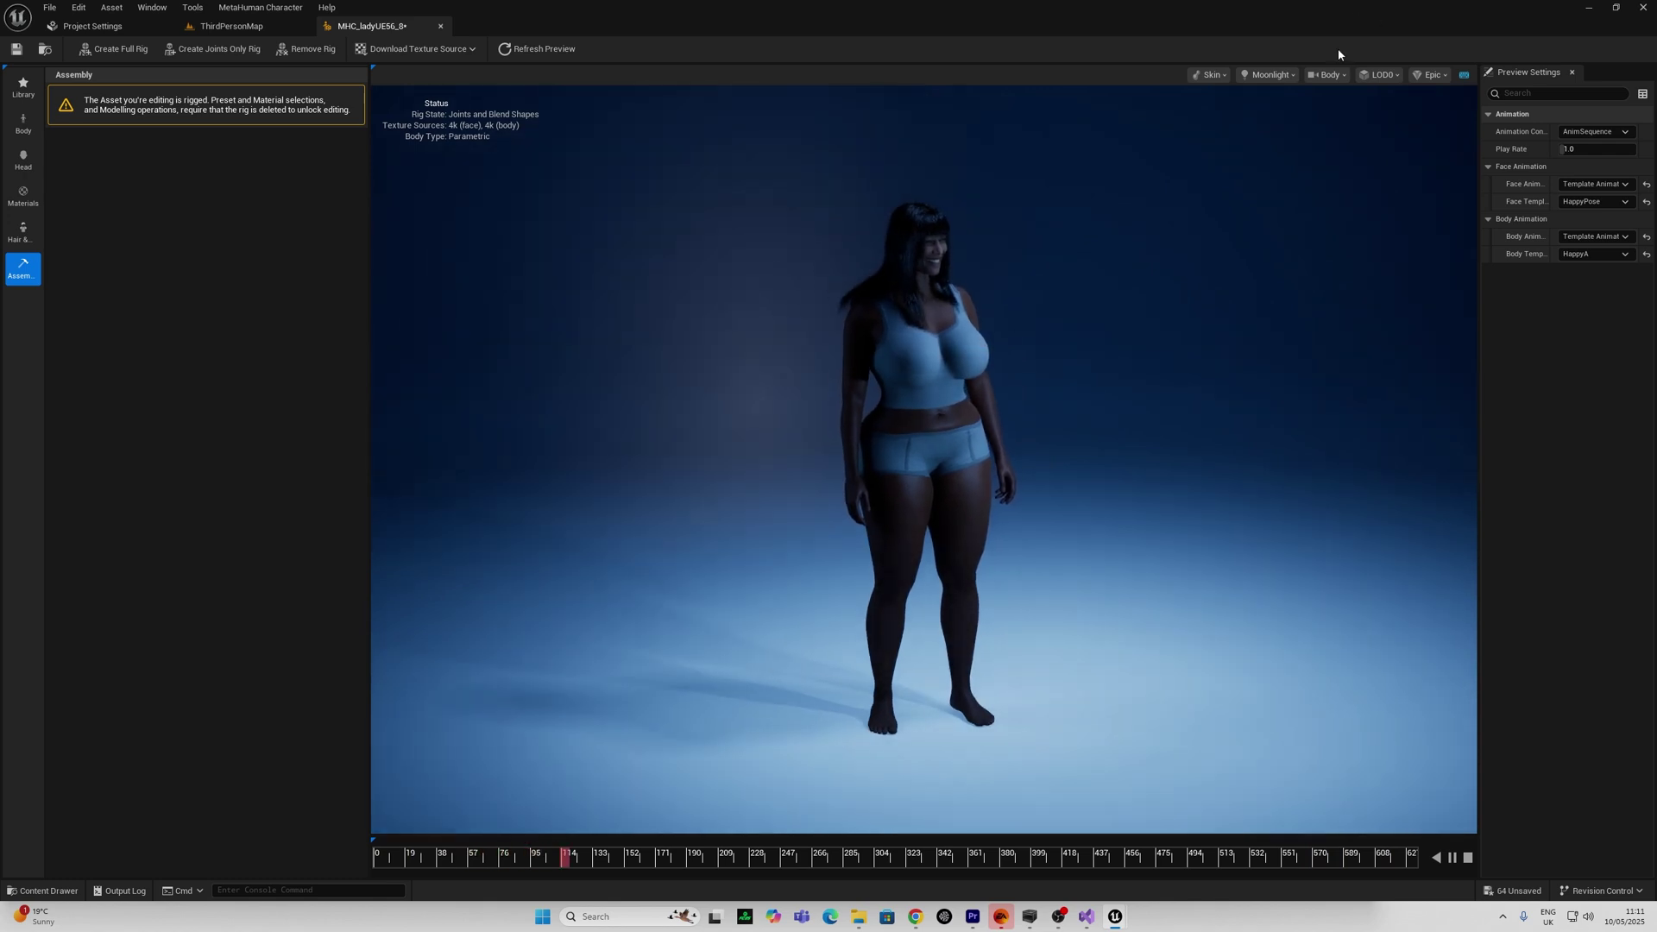
left_click(1329, 74)
left_click(1343, 155)
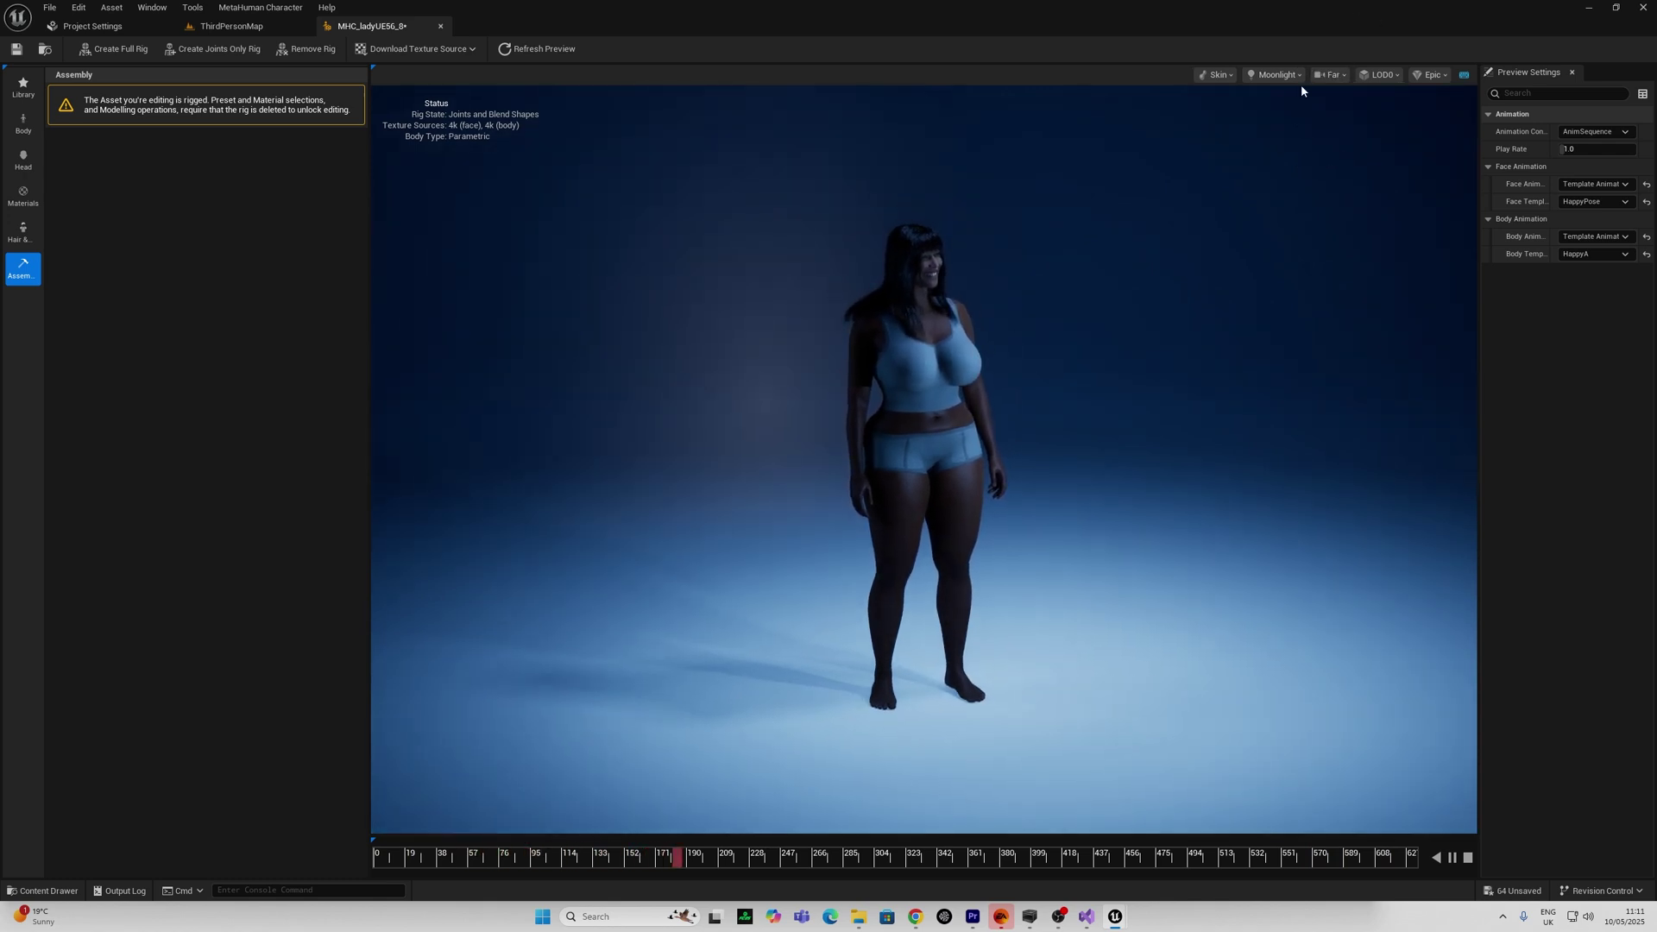
Change the body animation type to Specific Animation and assign the MF_Walk_Fwd sequence
left_click(1612, 255)
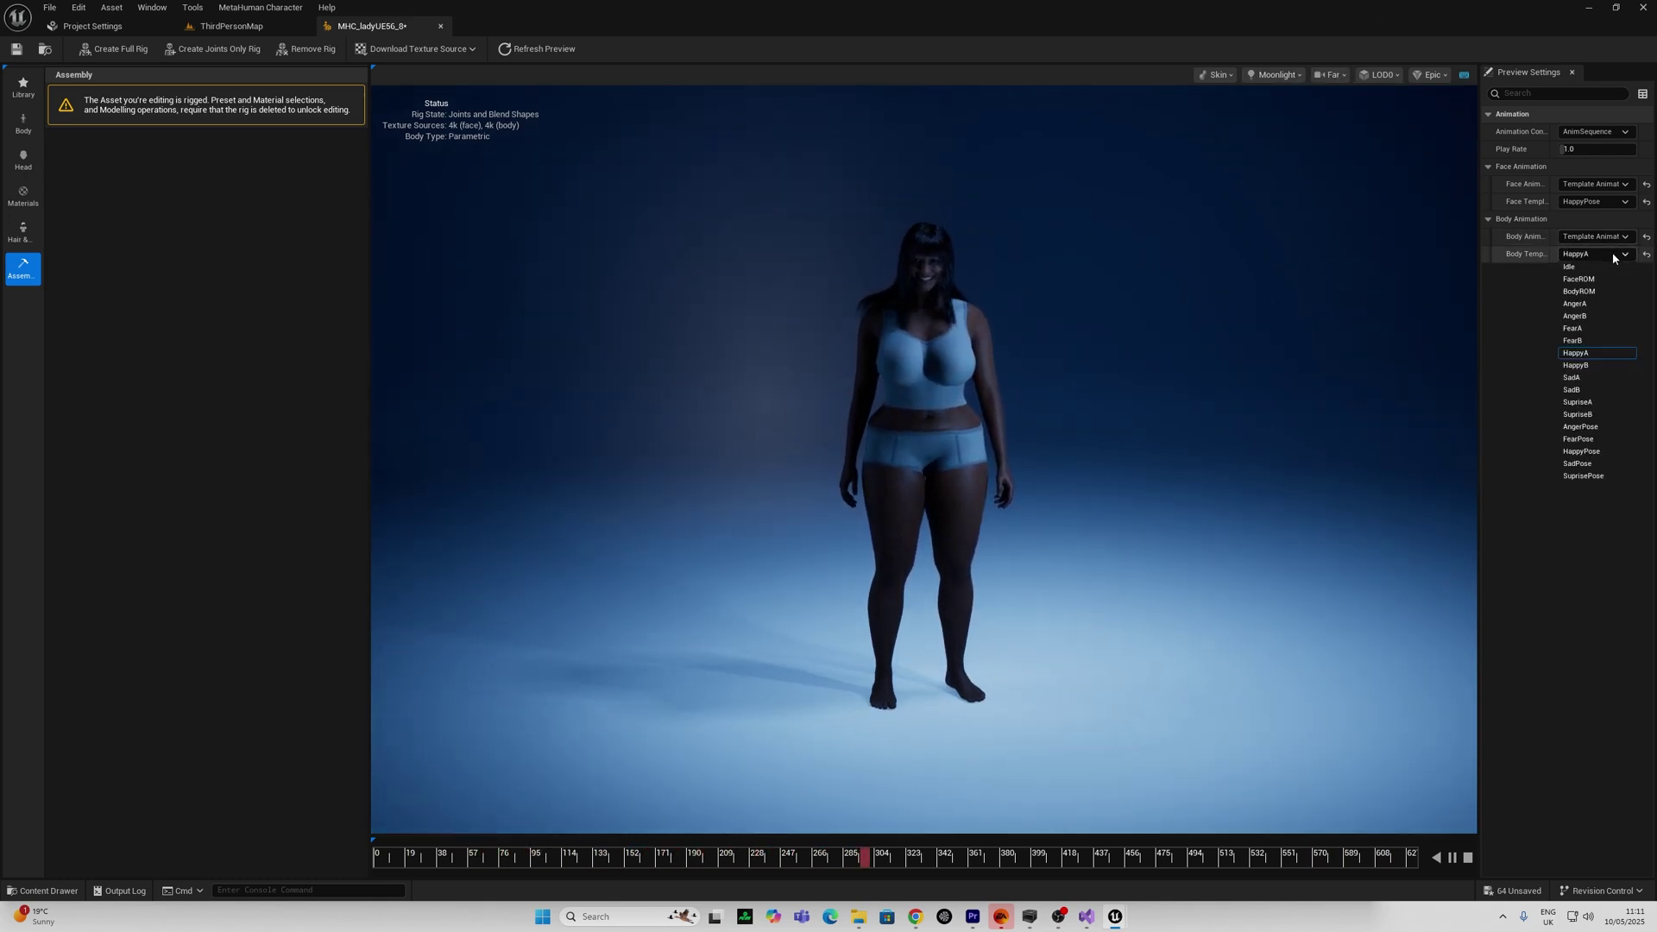
left_click(1595, 236)
left_click(1579, 264)
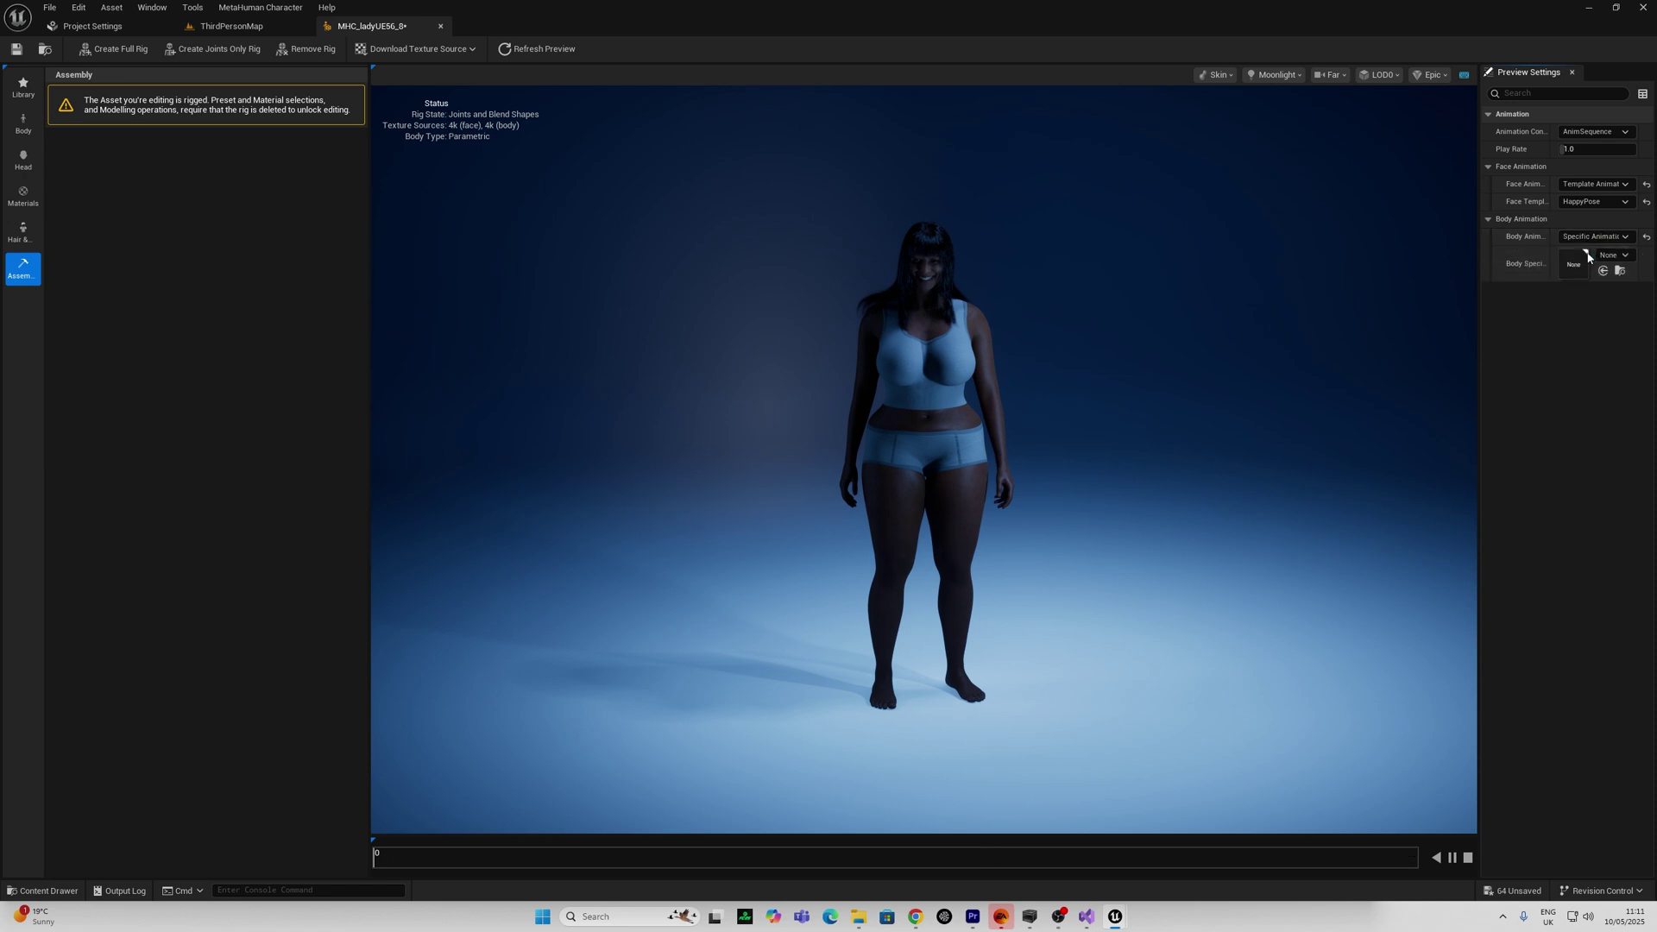
left_click(1616, 256)
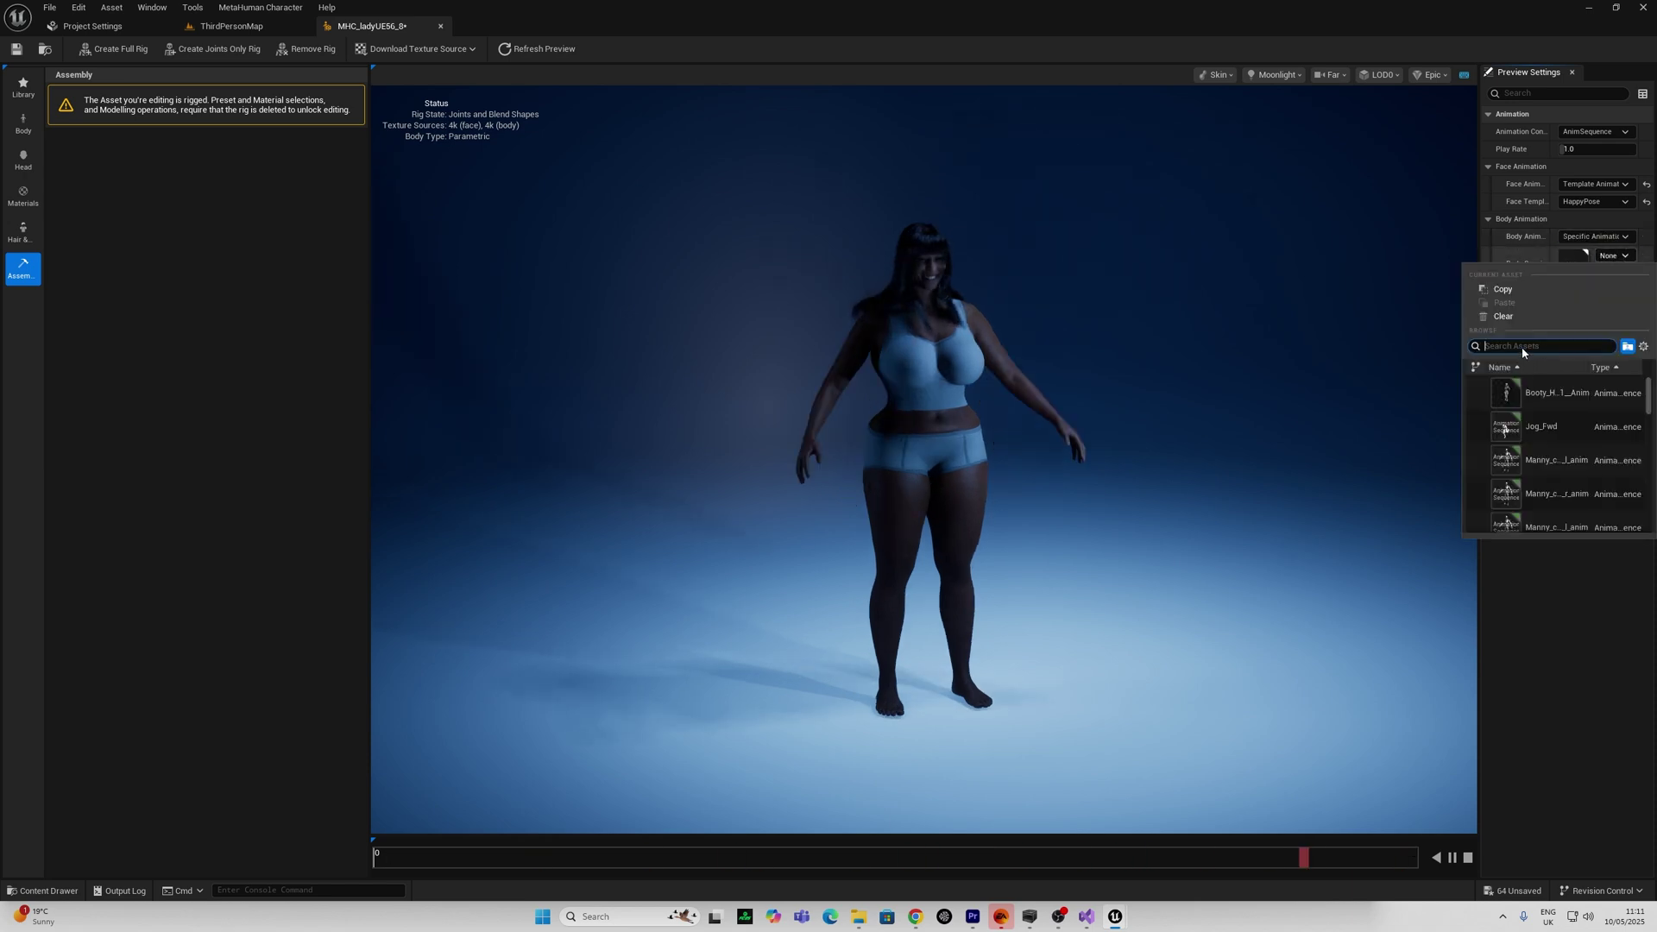
left_click(1559, 397)
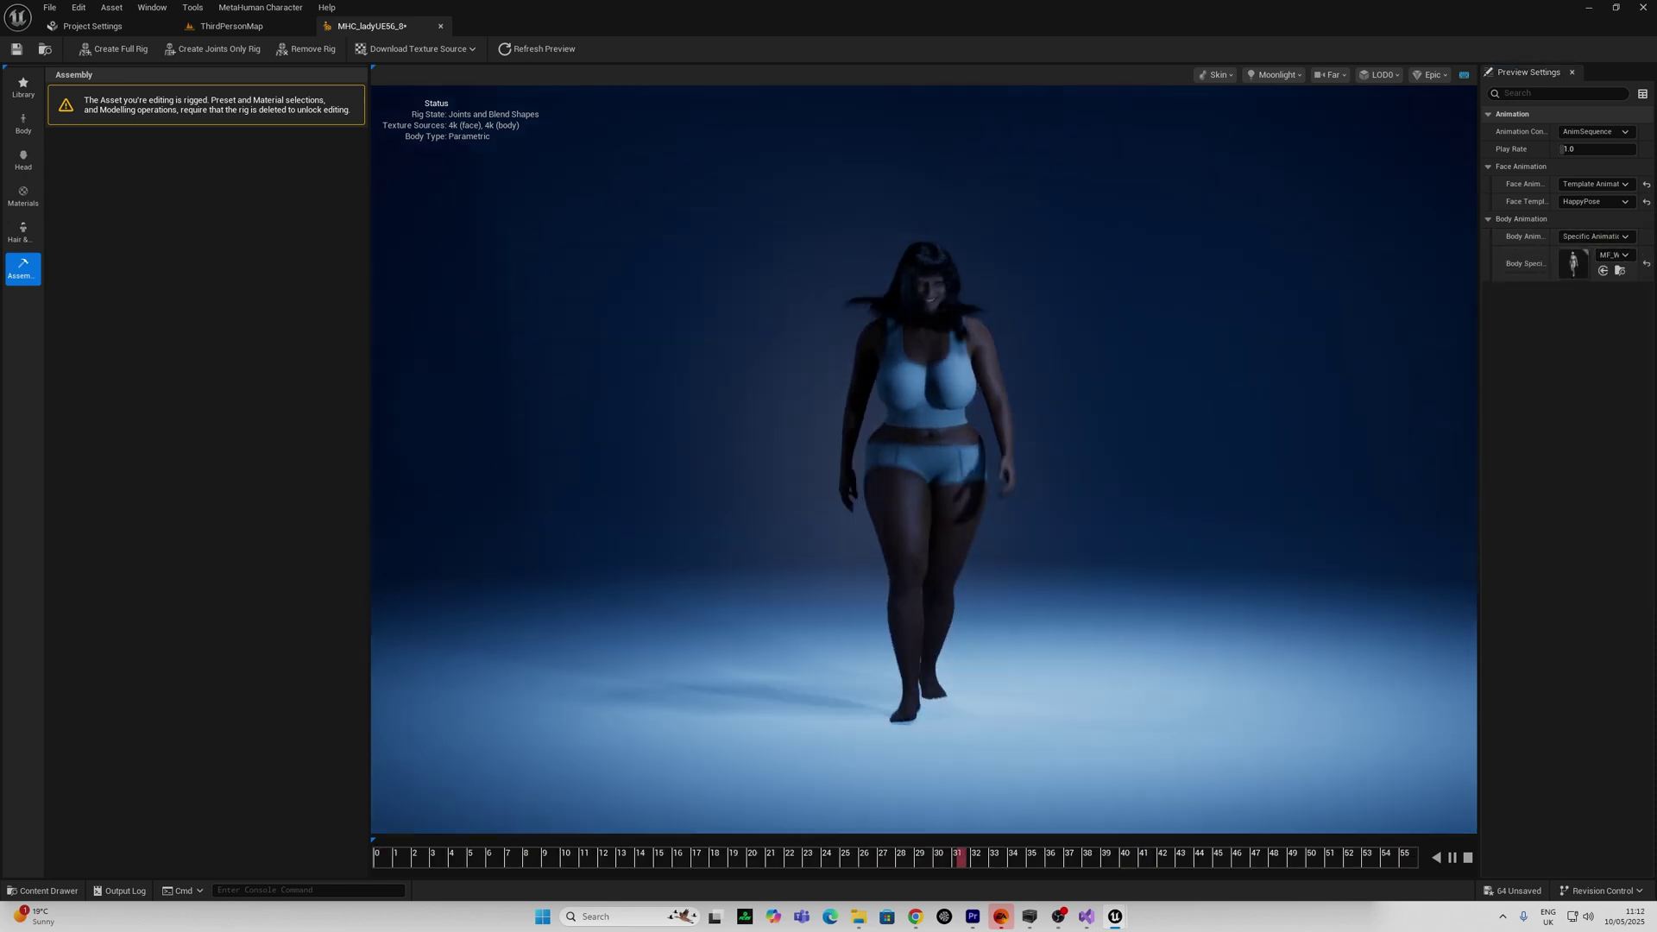
View the walking character under the Portrait lighting preset
left_click(1273, 75)
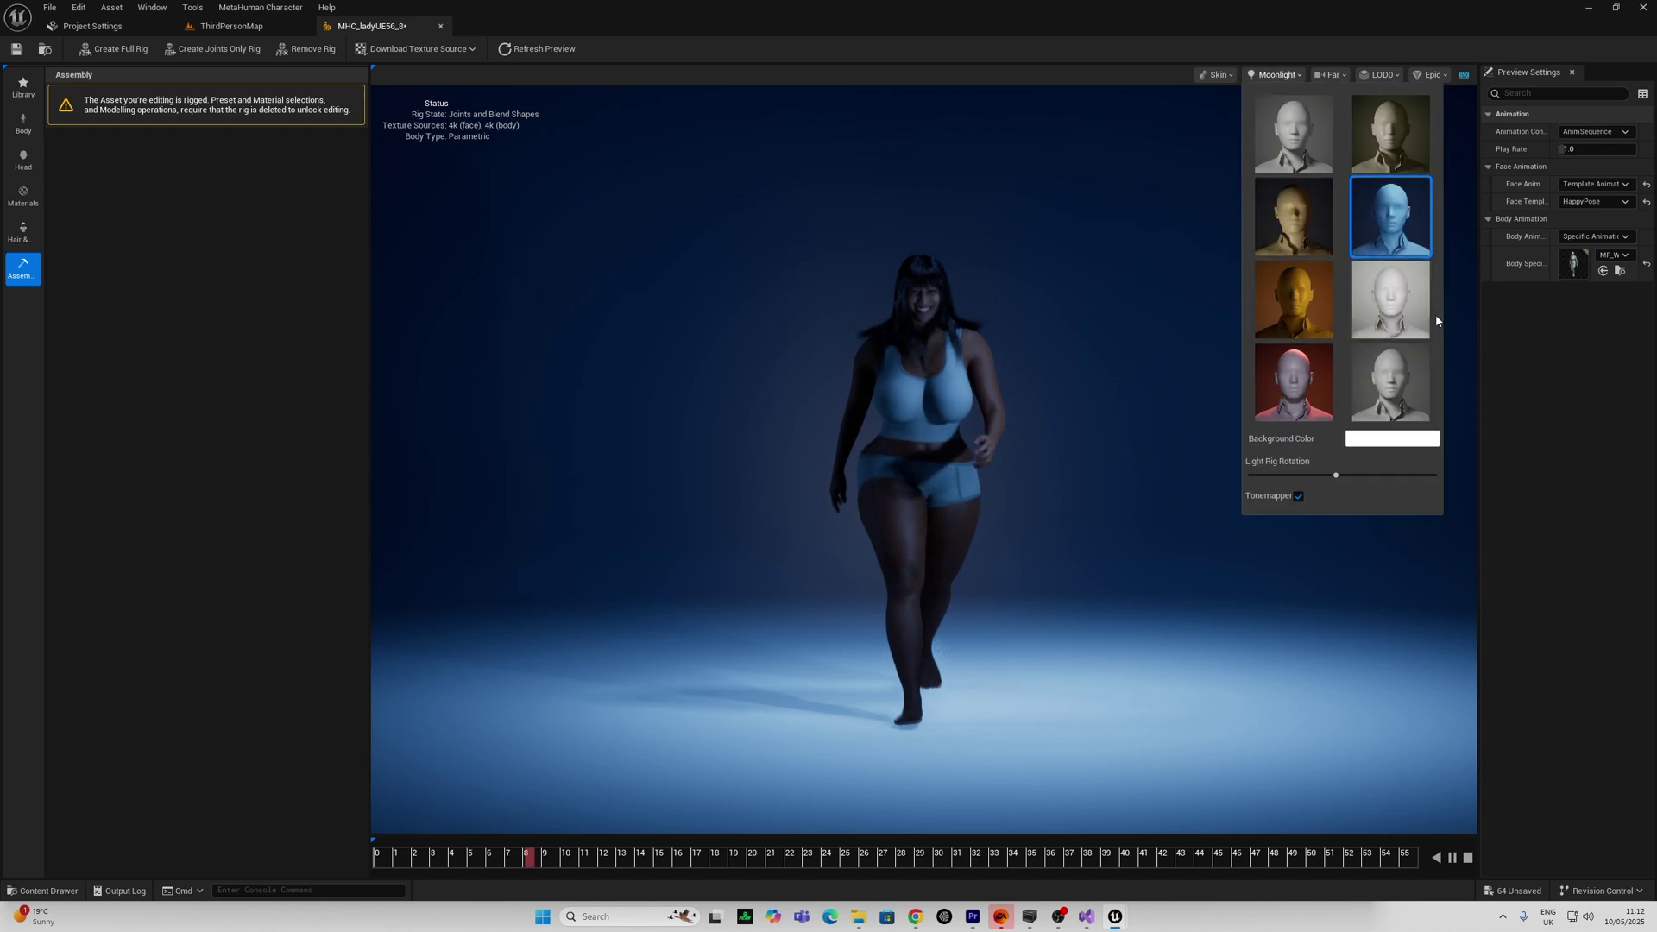
left_click(1416, 325)
left_click(1128, 403)
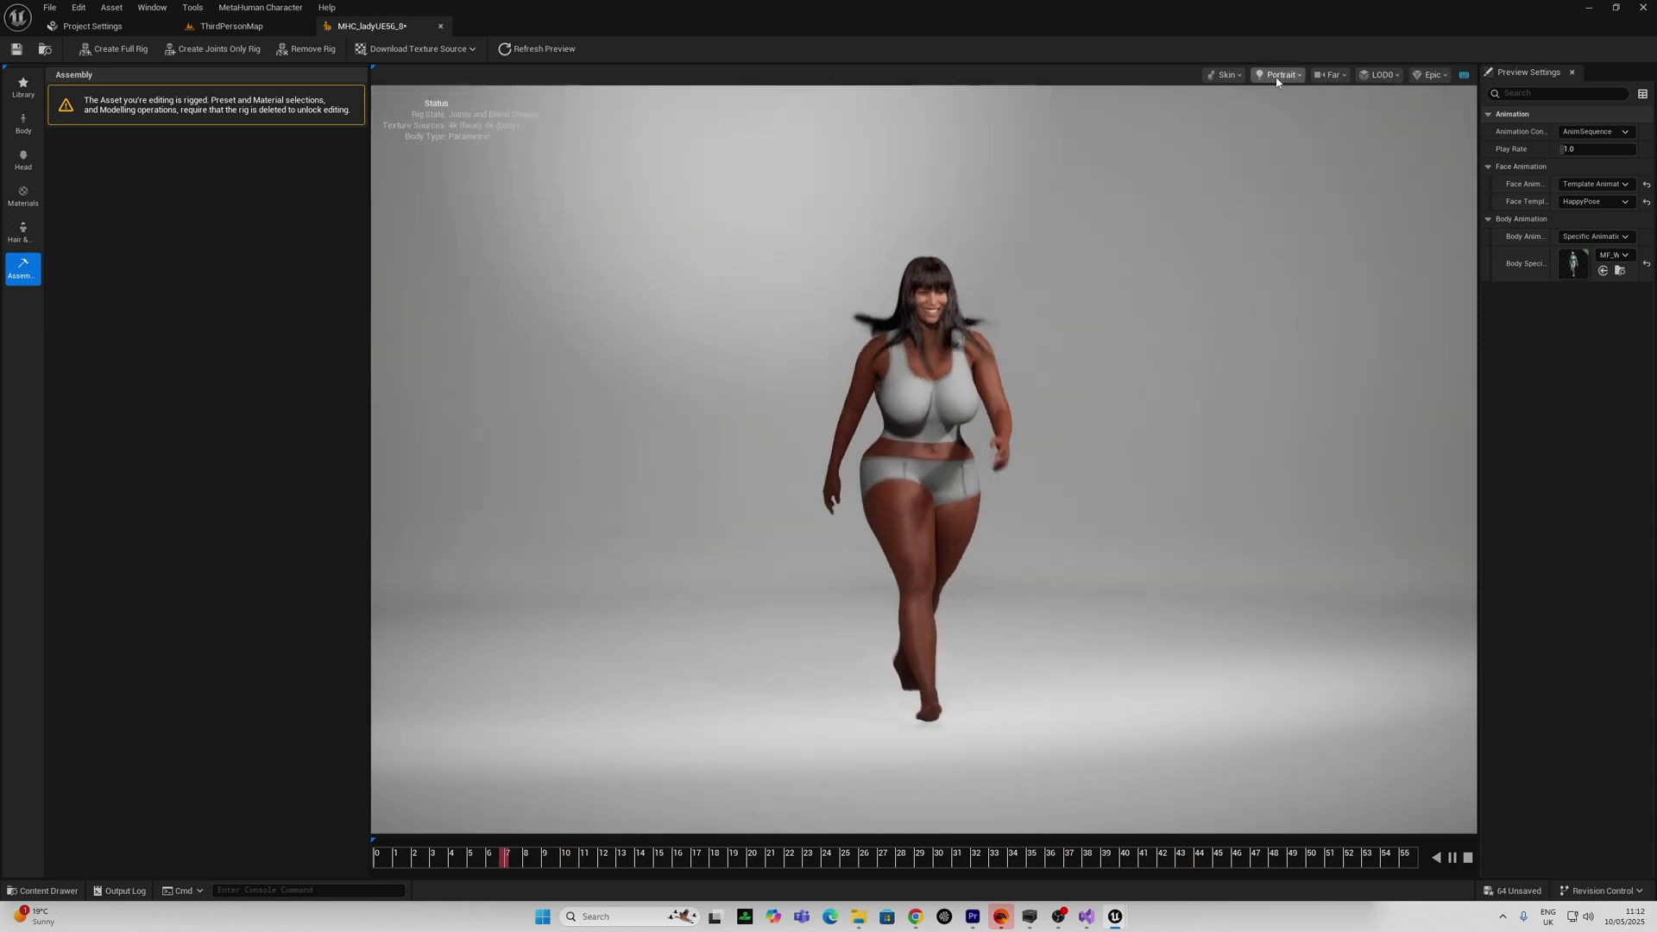
Search the body animation assets for "run", assign the running sequence, and set the camera framing to Body
type("run")
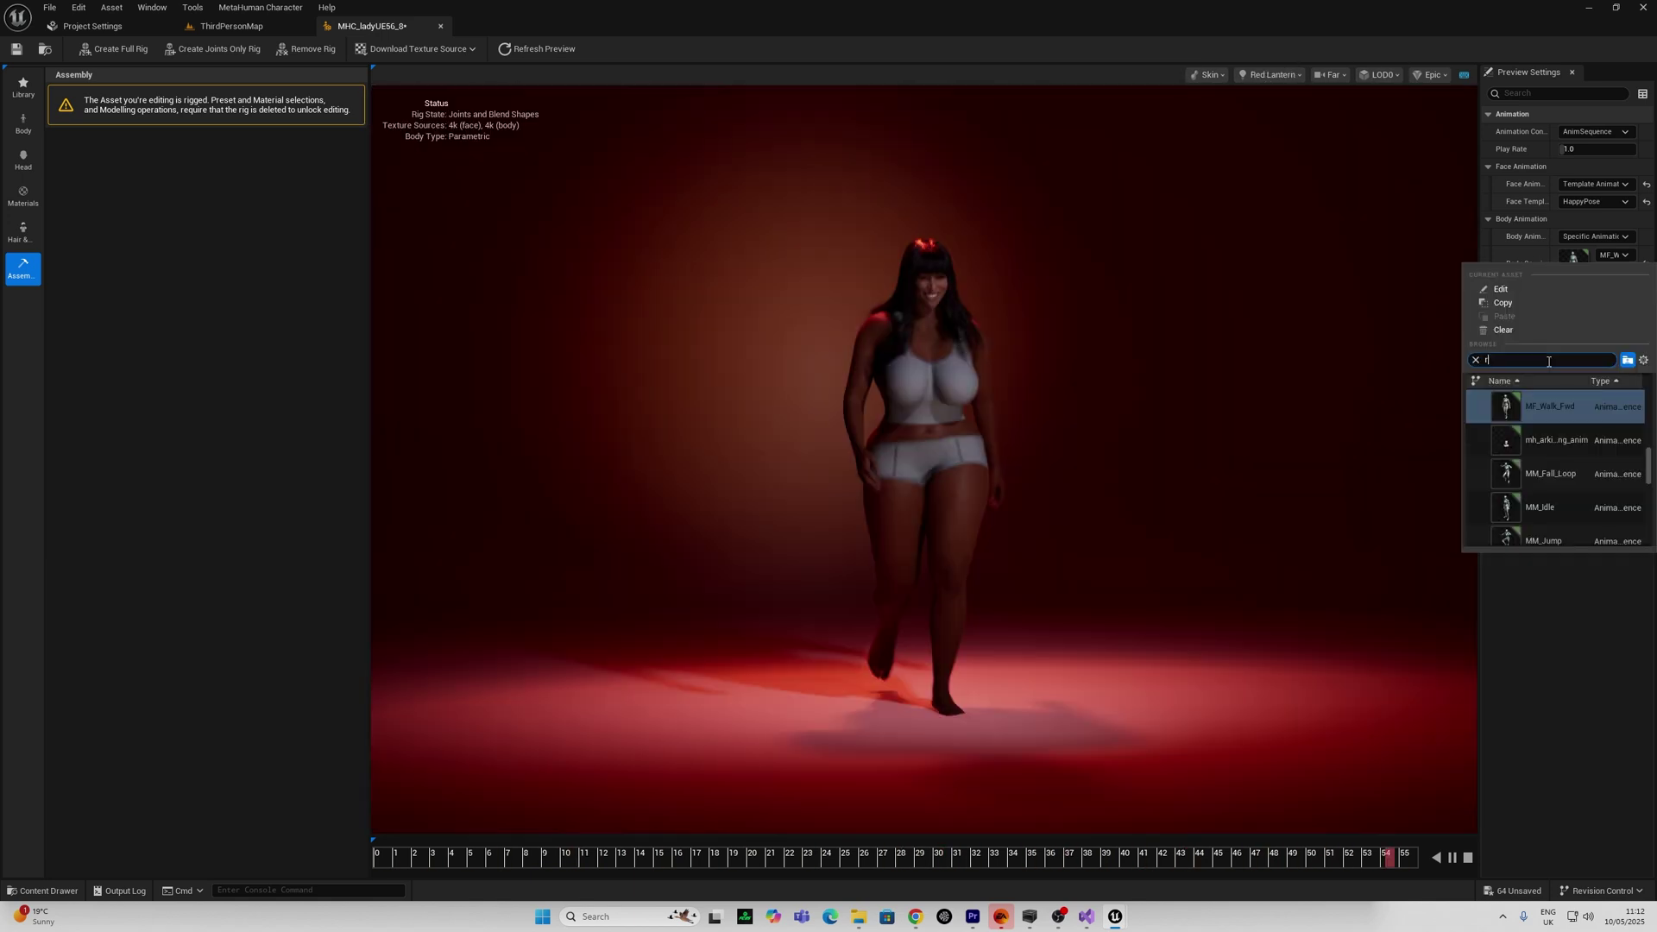
left_click(1545, 414)
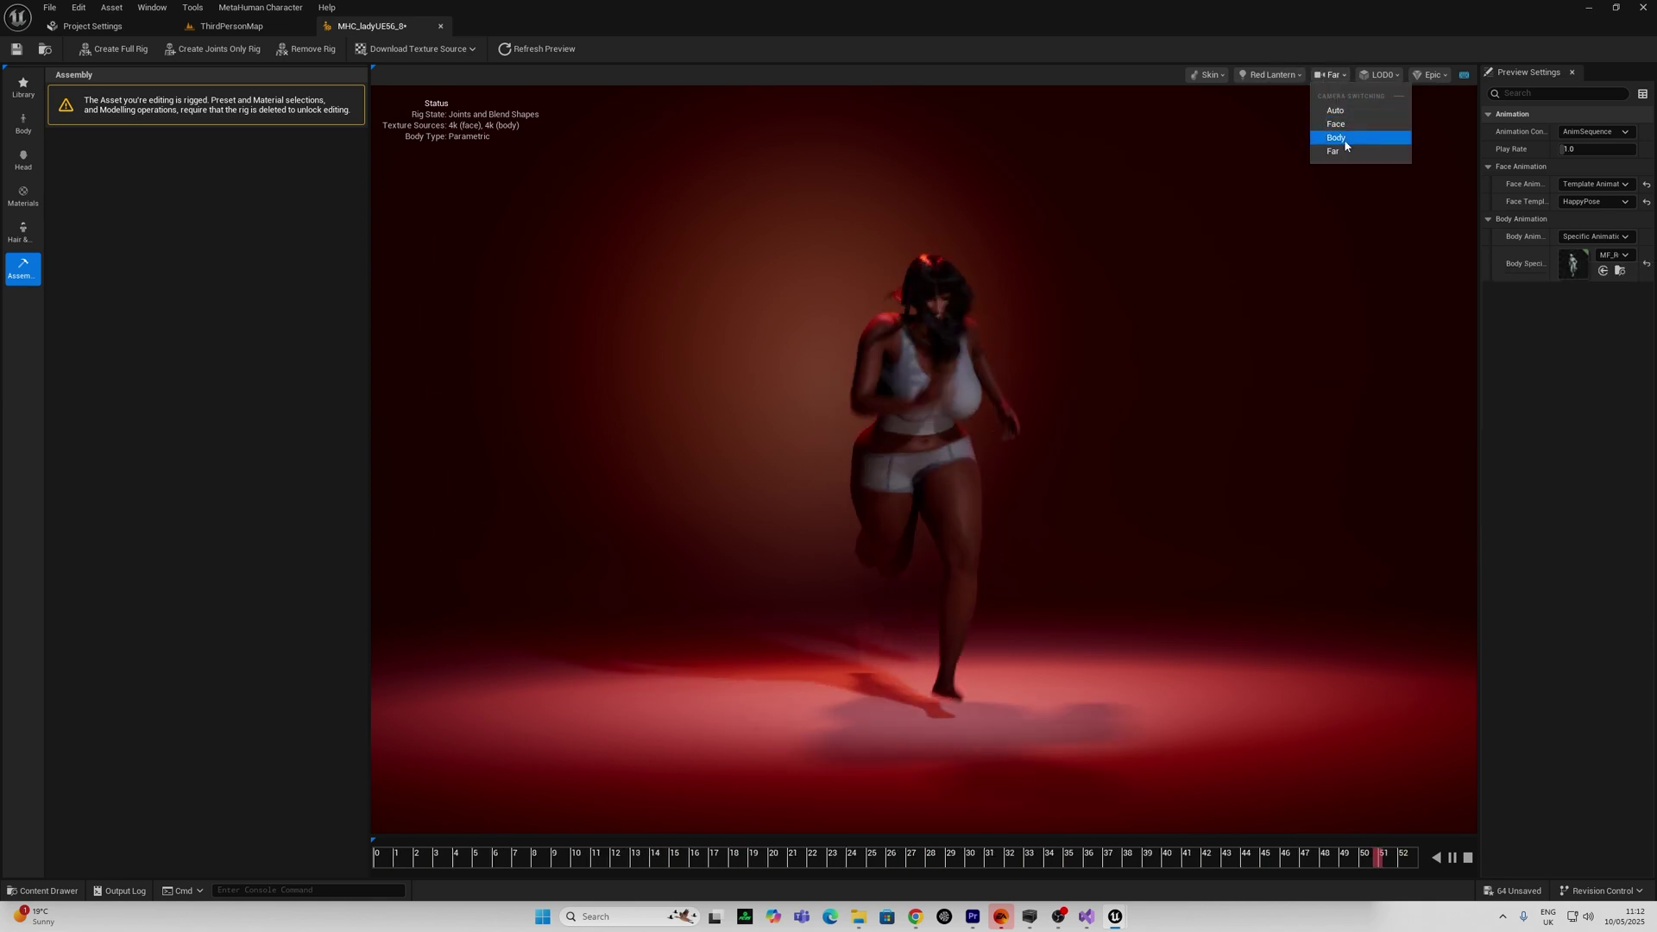
left_click(1343, 138)
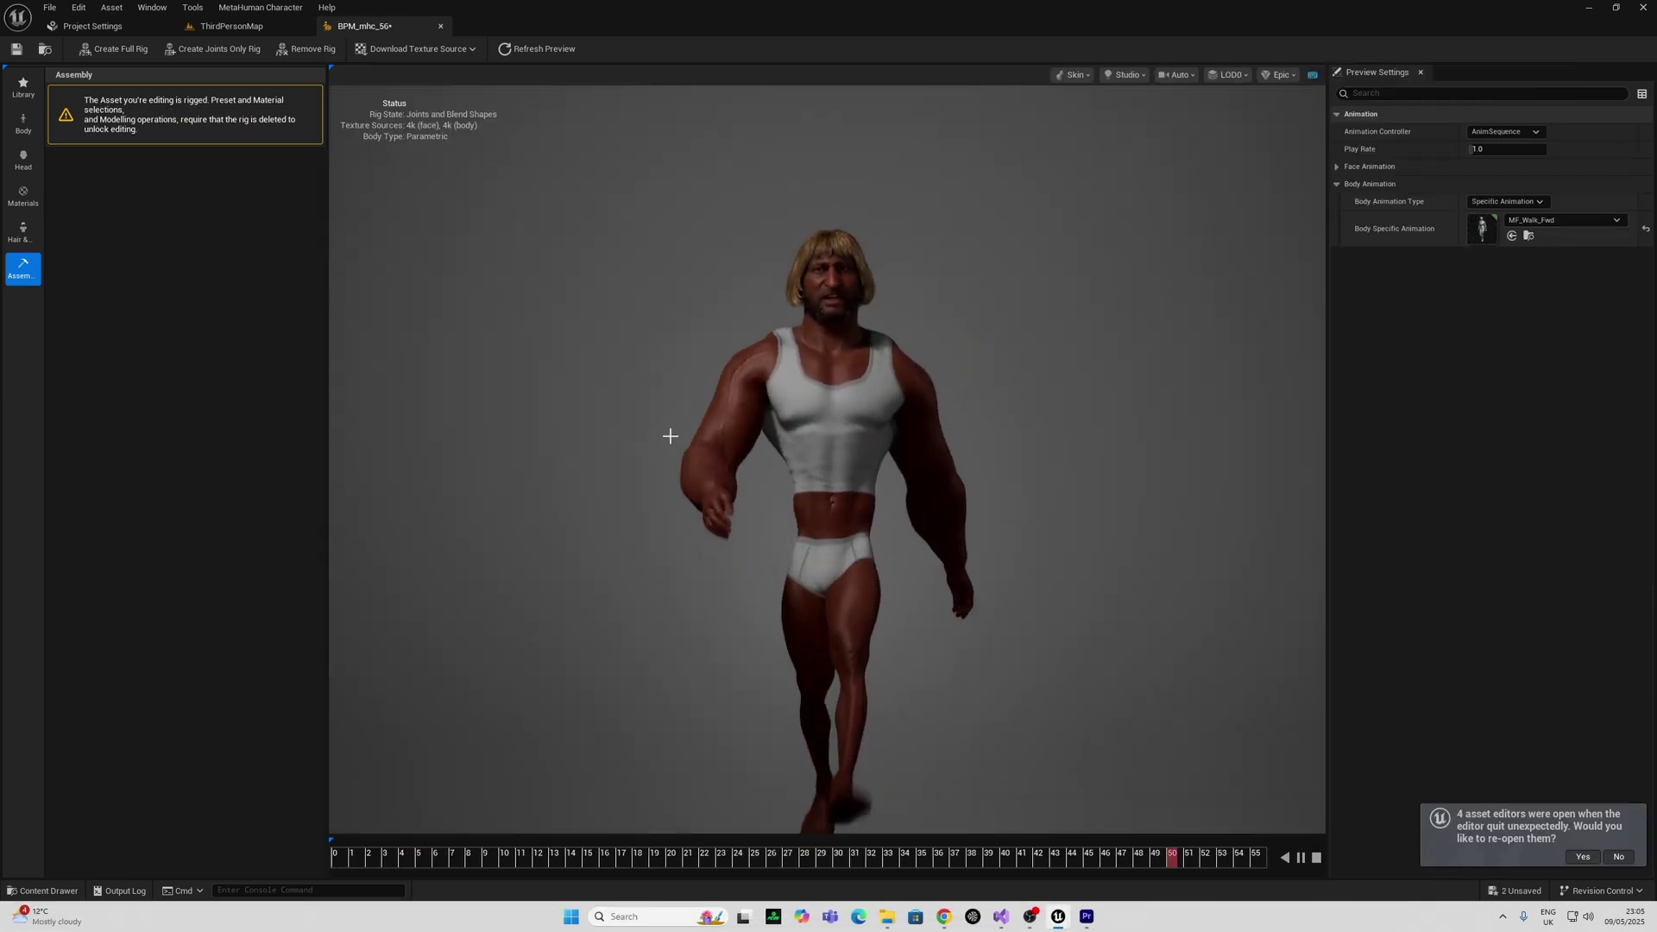
Inspect the animated MetaHuman from several angles while the MF_Walk_Fwd body animation plays
left_click_drag(670, 436, 815, 439)
left_click_drag(678, 438, 790, 483)
left_click_drag(1058, 354, 1053, 302)
left_click_drag(992, 458, 1005, 426)
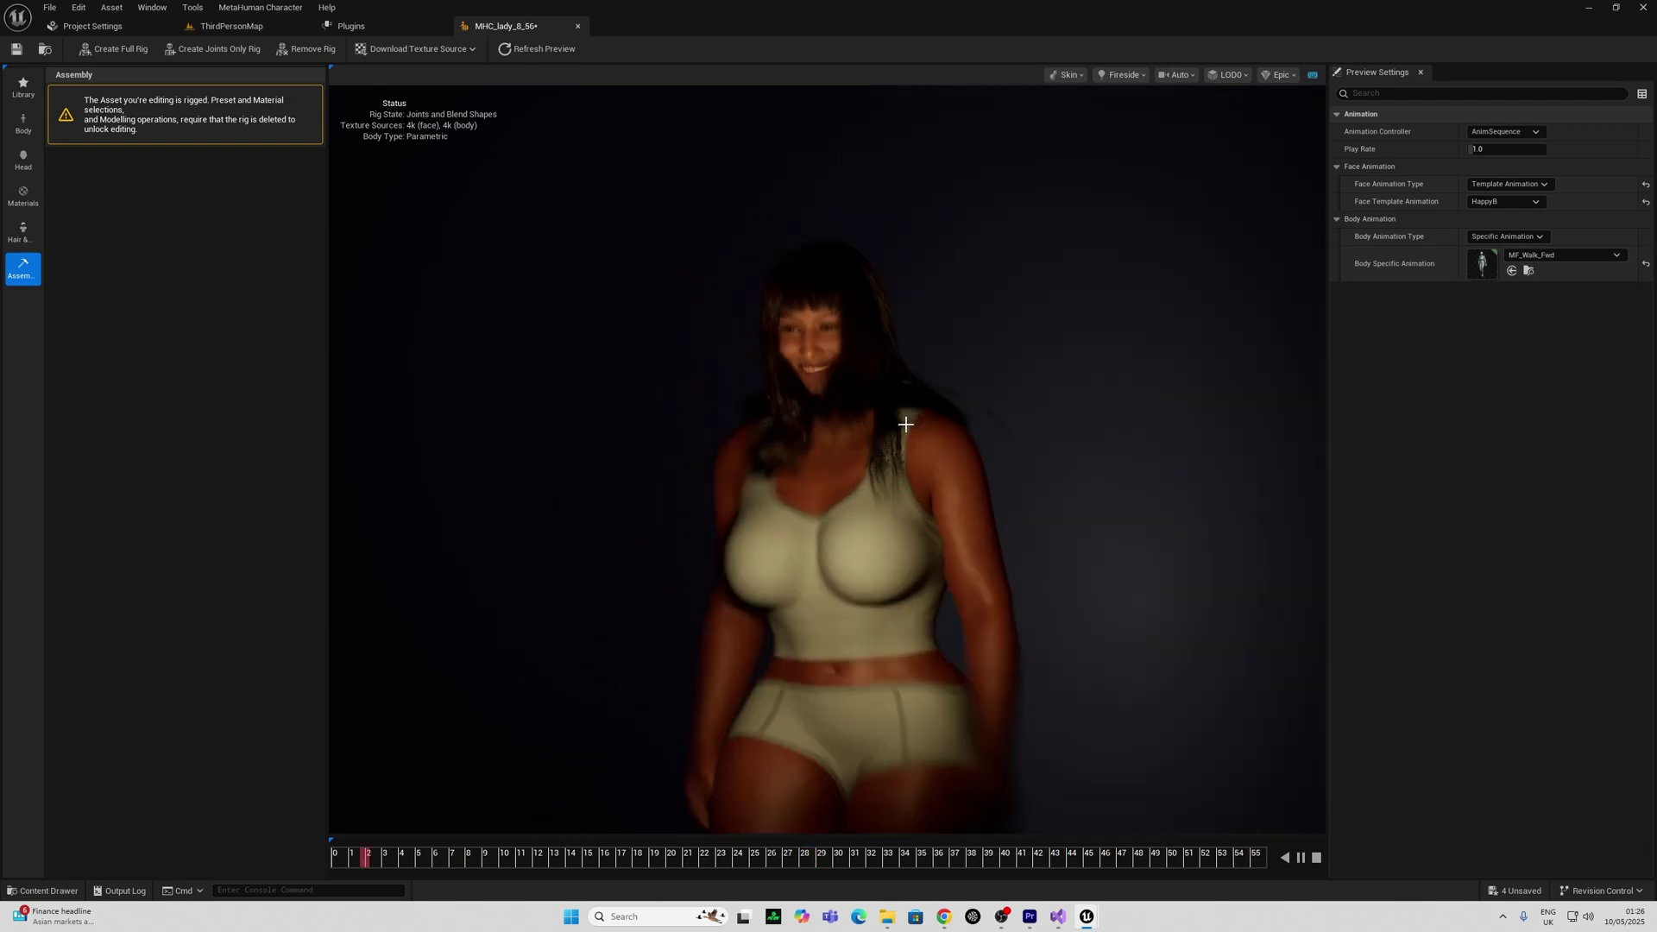
Rotate the Fireside light rig around the walking MetaHuman with most of the body in view
scroll(906, 424, "down", 5)
mouse_move(906, 423)
left_mouse_down()
mouse_move(1148, 424)
mouse_move(915, 424)
left_mouse_up()
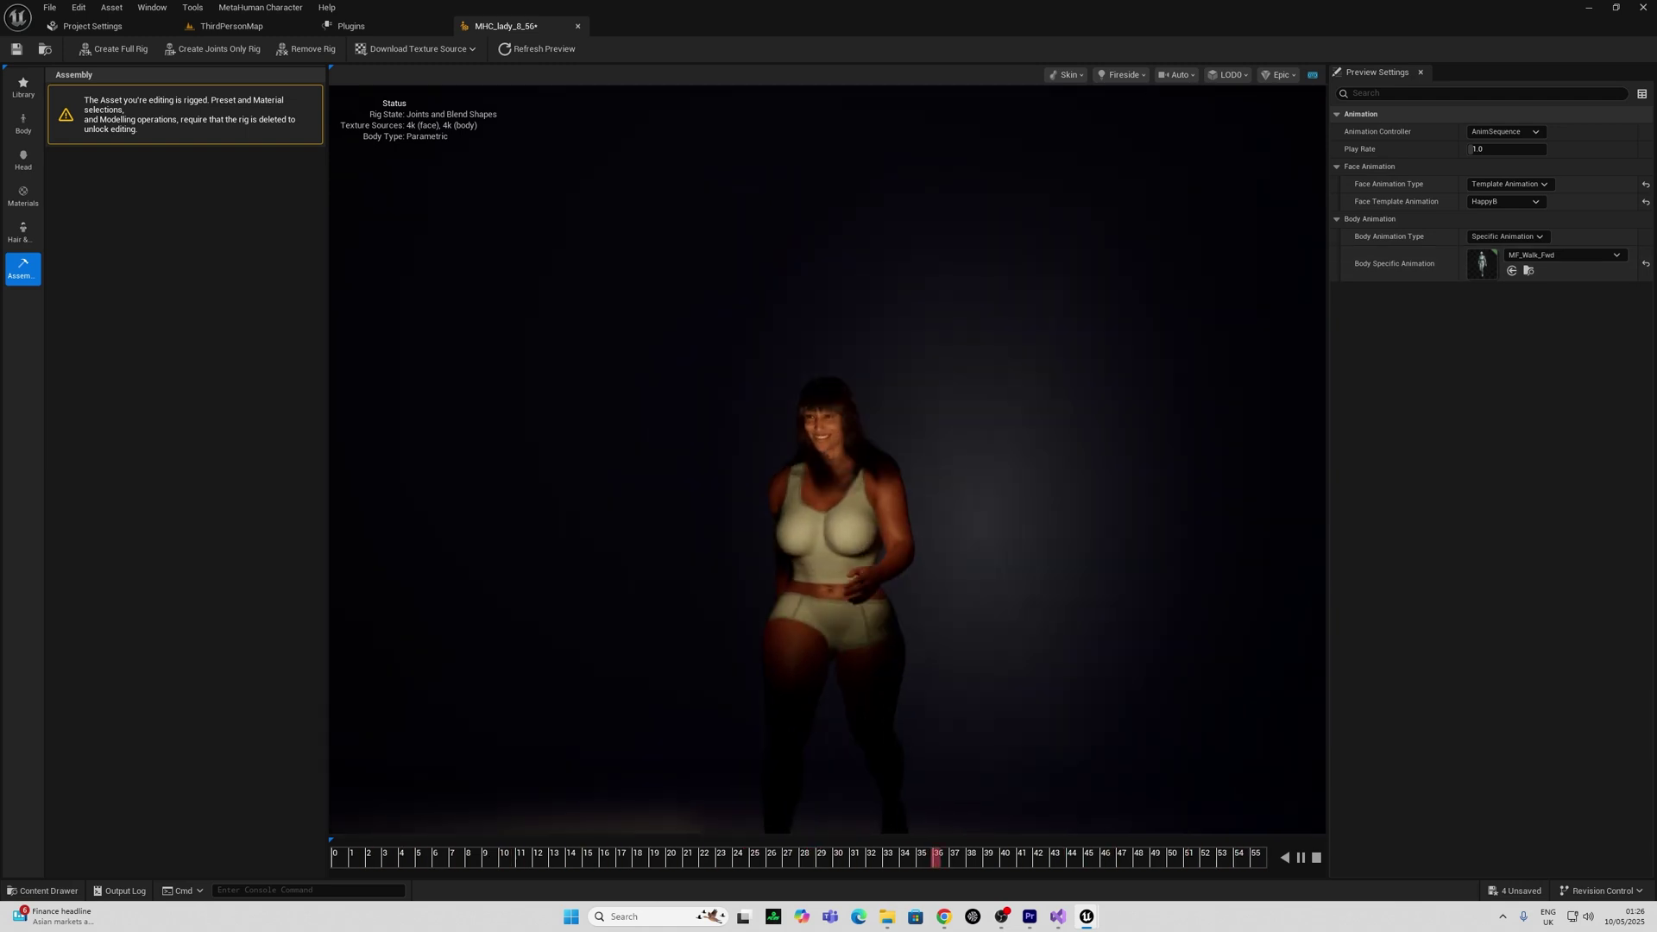
left_click(1123, 75)
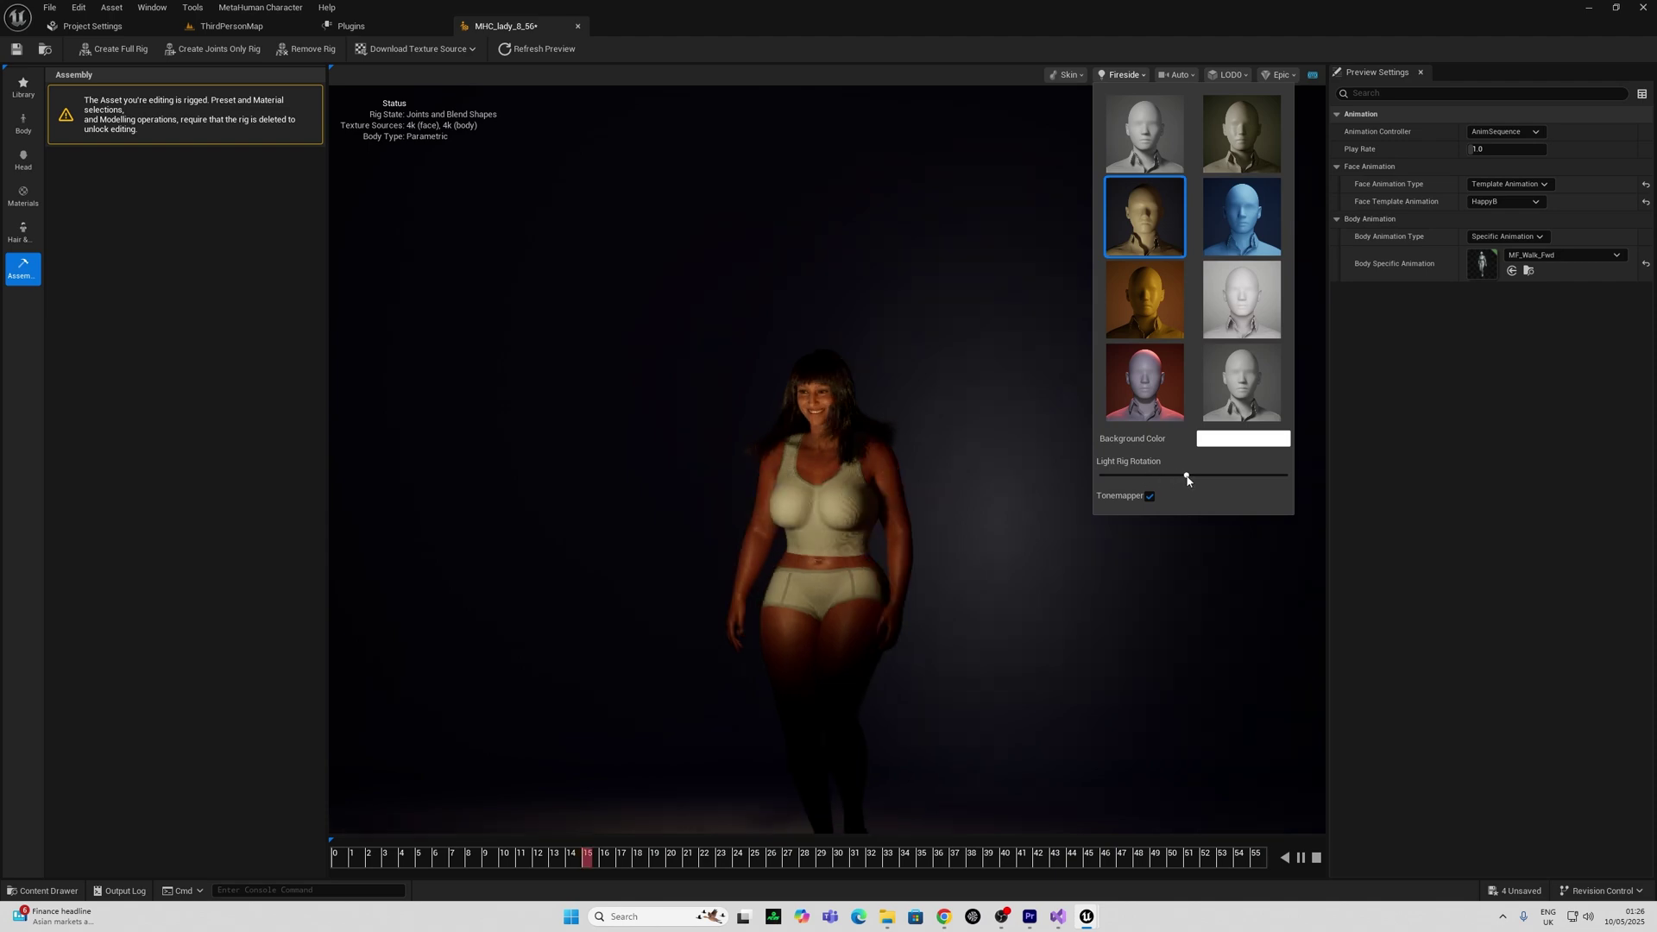
left_click_drag(1187, 477, 1131, 475)
left_click_drag(1018, 483, 1235, 483)
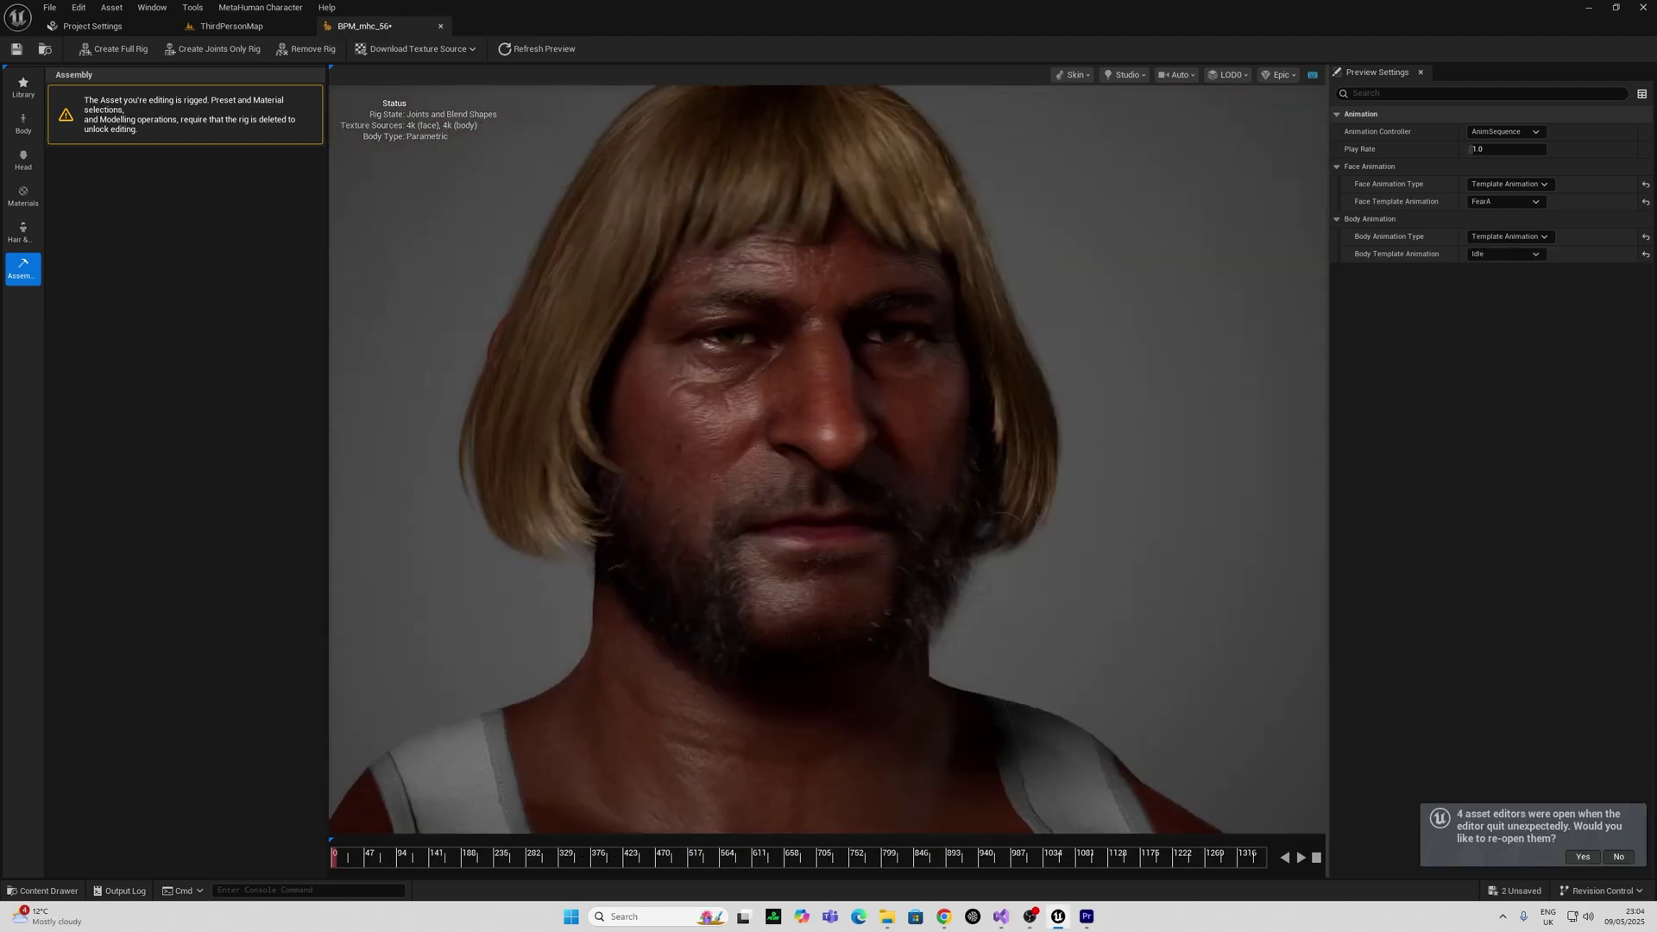
Preview the AngerA and SupriseA body template animations on the bearded MetaHuman with the full body framed
left_click(1507, 254)
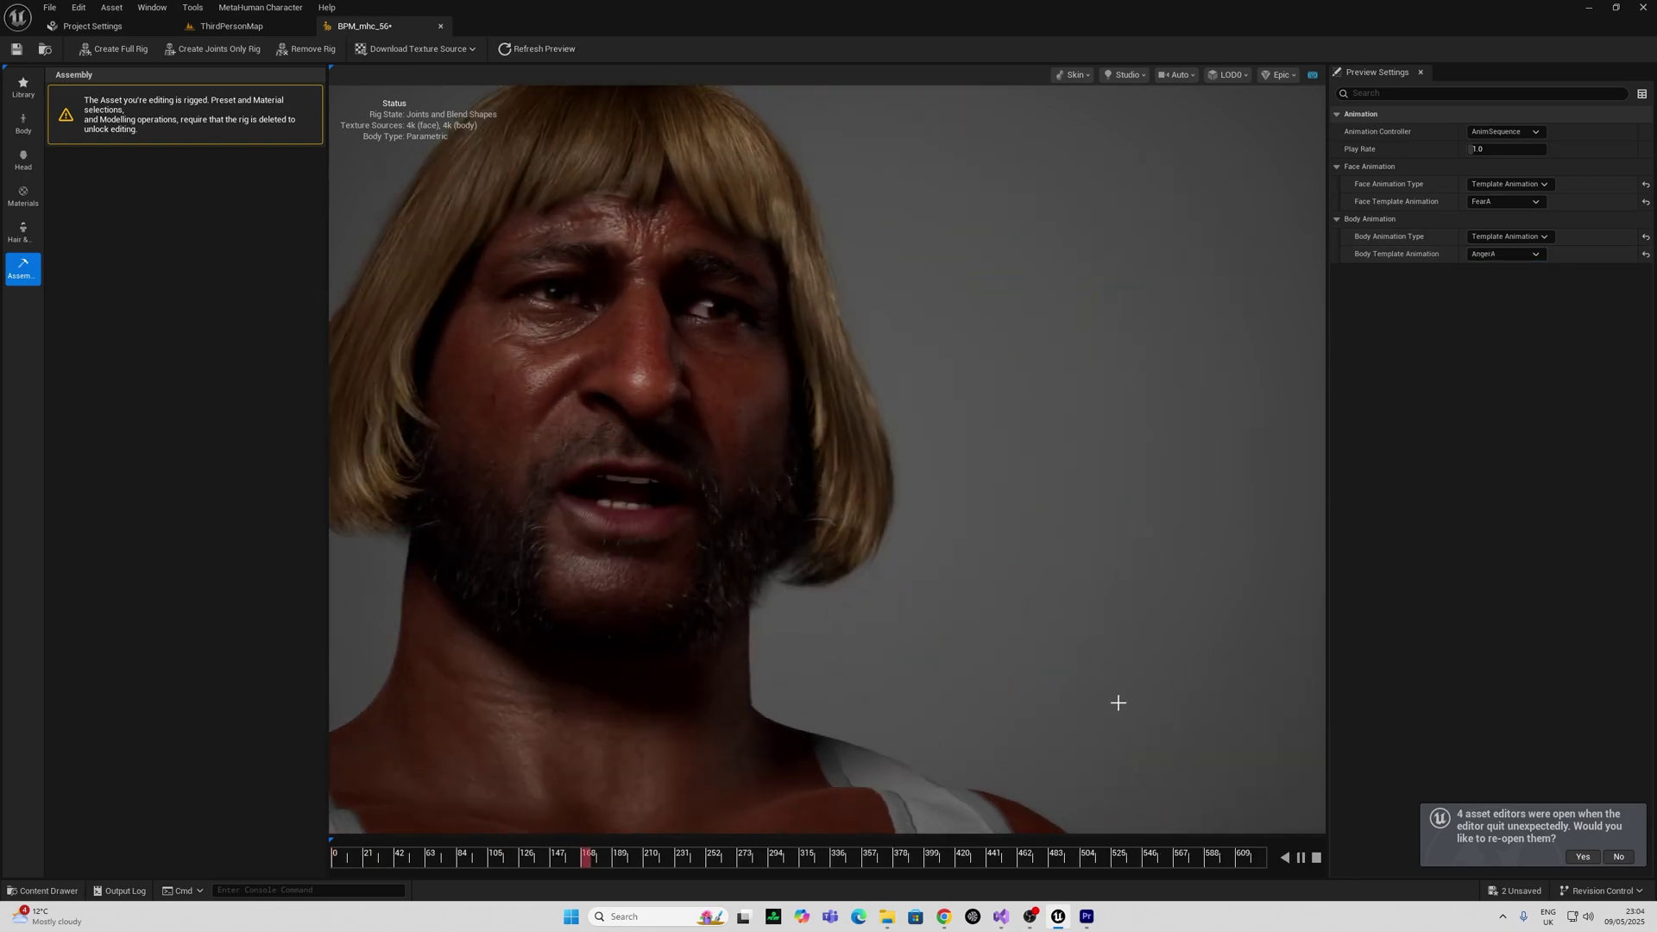
left_click(1507, 254)
left_click(1501, 404)
scroll(1047, 421, "down", 10)
middle_click_drag(1048, 421, 1048, 216)
Change the body animation type to Specific Animation and assign the Jog_Fwd sequence to the bearded MetaHuman
left_click(1525, 202)
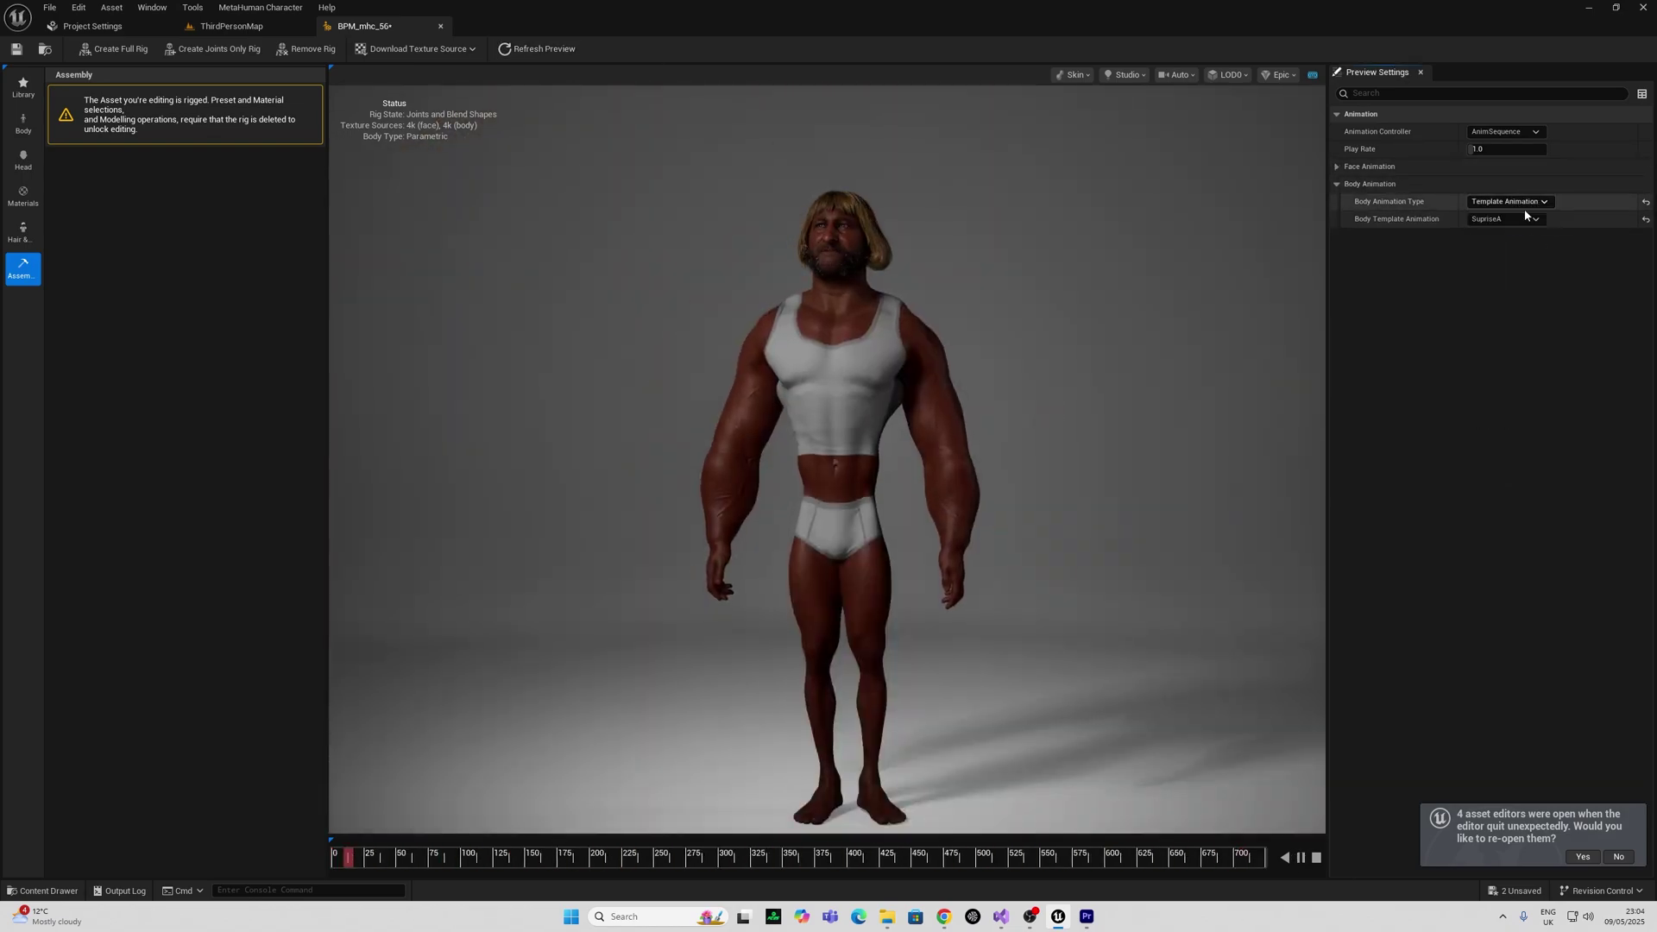
left_click(1562, 220)
left_click(1516, 359)
Replace the bearded MetaHuman's body animation with the MF_Walk_Fwd sequence and view the upper body up close
left_click(1562, 220)
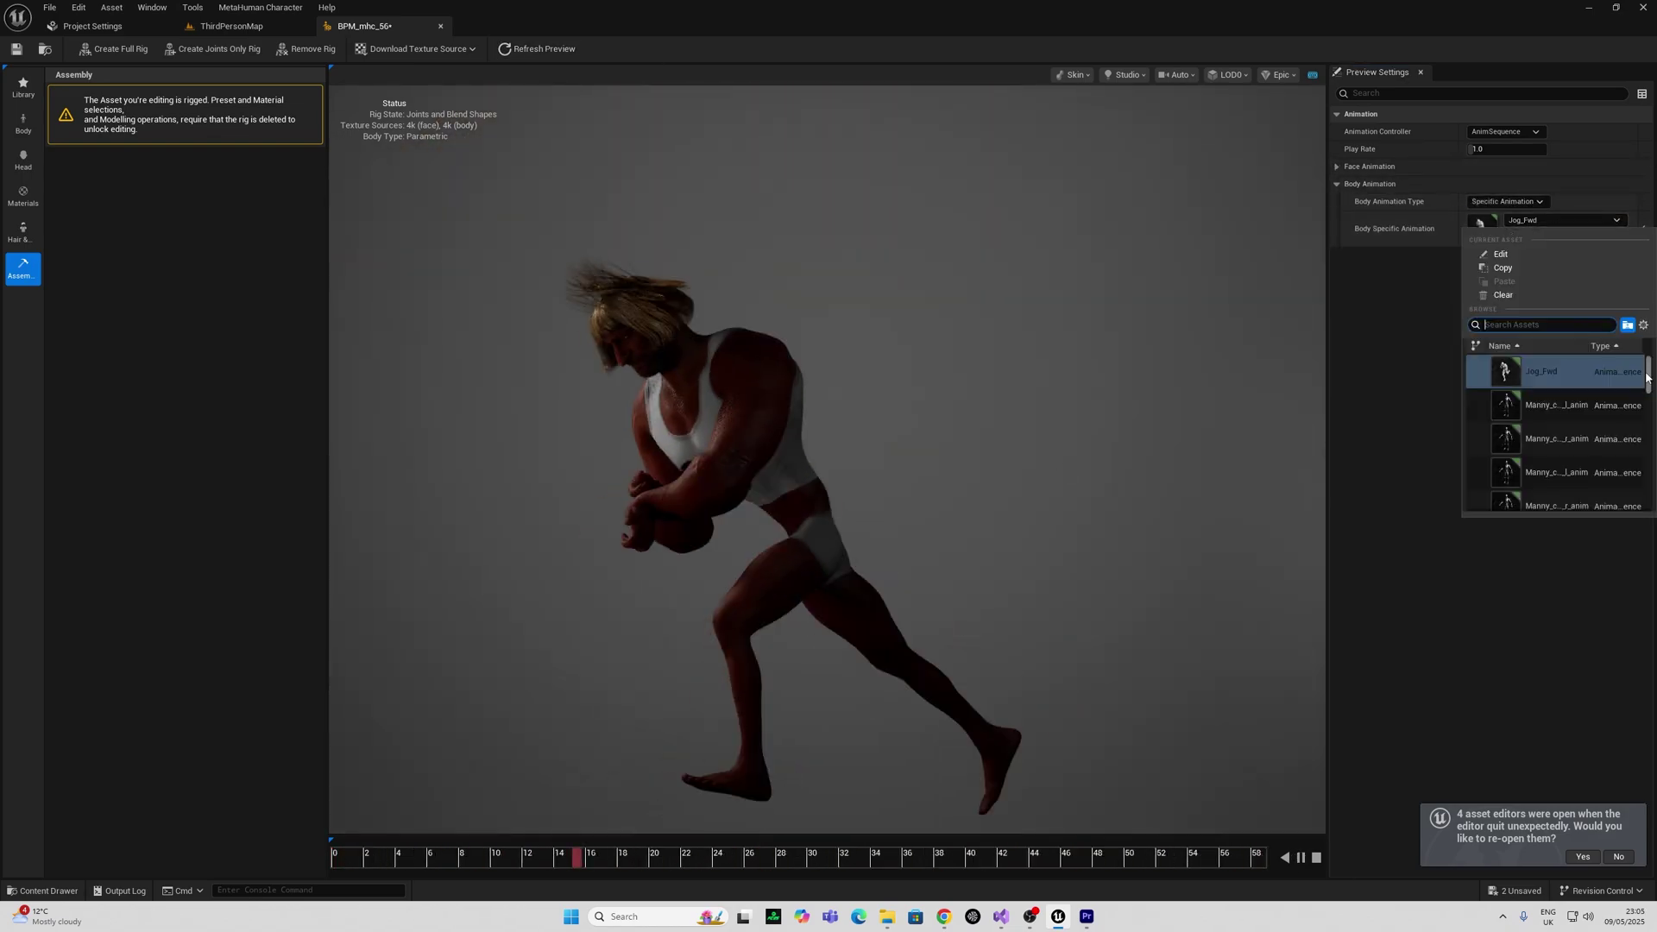
left_click_drag(1647, 379, 1647, 449)
left_click(1554, 439)
mouse_move(720, 394)
left_mouse_down()
mouse_move(949, 415)
mouse_move(720, 395)
left_mouse_up()
scroll(720, 395, "up", 8)
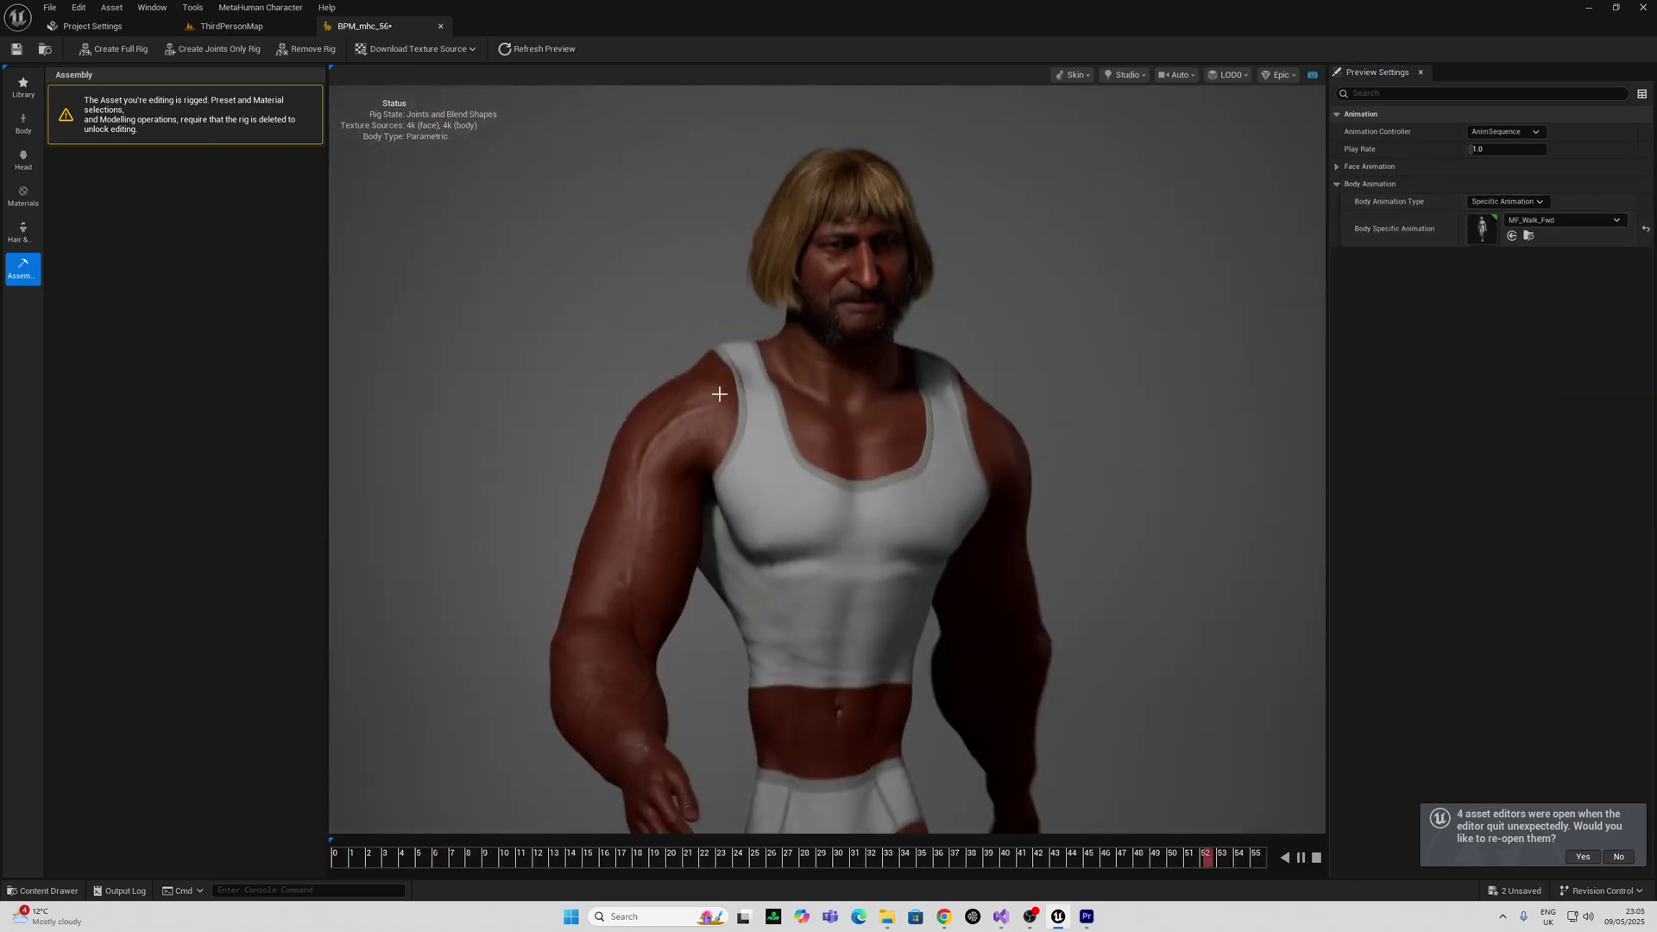